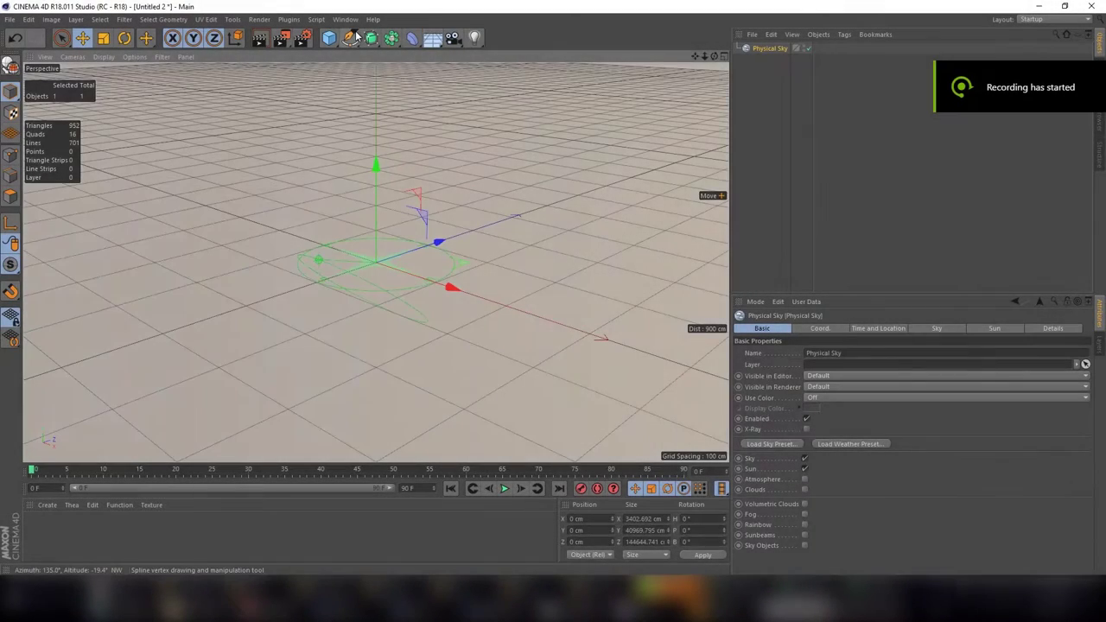
Step: Add two Circle splines, offset Circle.1 along Z, and parent both under a new Loft
left_click_drag(350, 38, 507, 72)
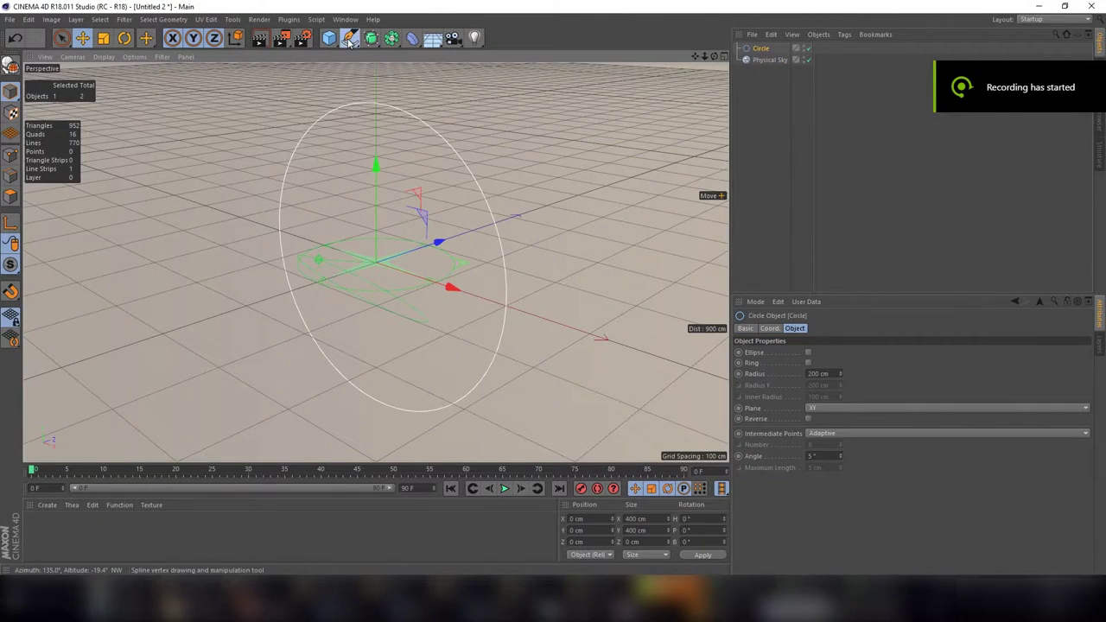
left_click_drag(359, 37, 503, 84)
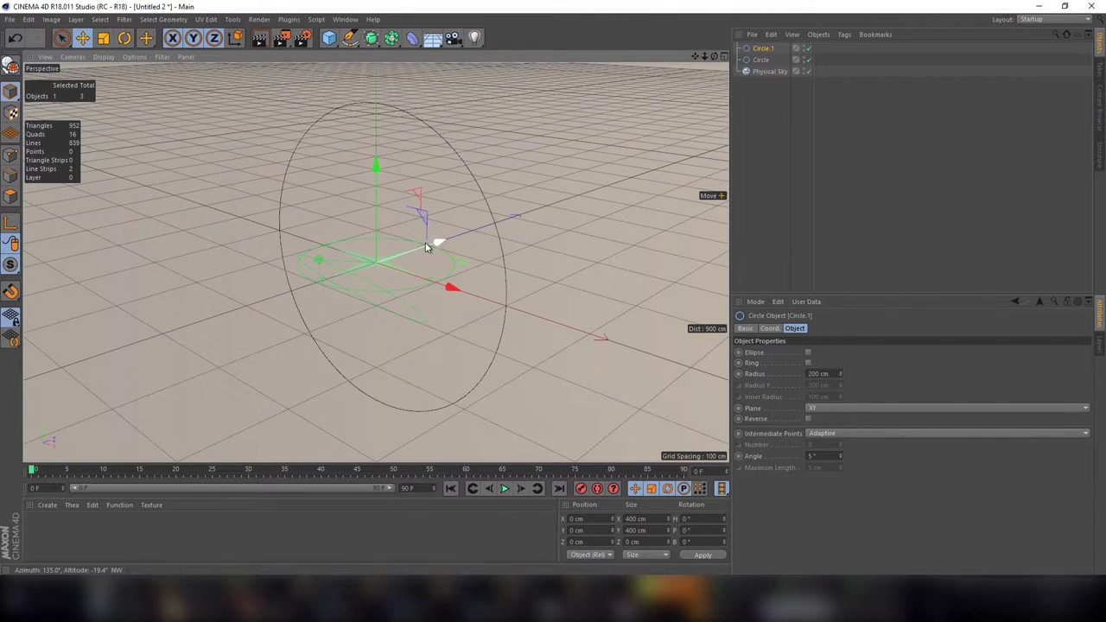
left_click_drag(438, 242, 550, 206)
left_click_drag(376, 43, 522, 80)
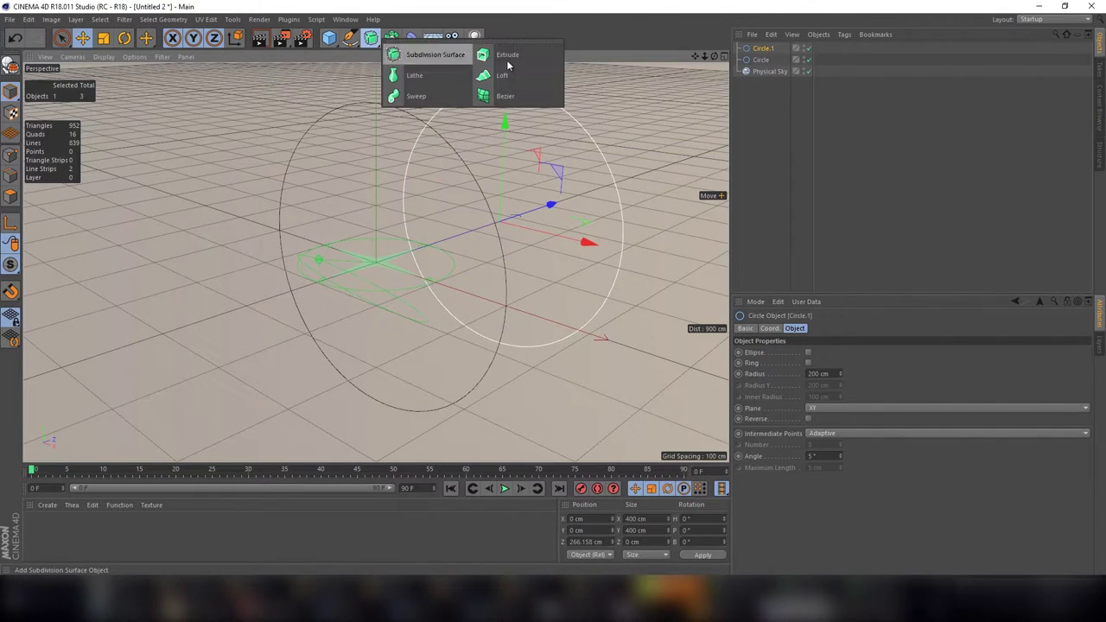
left_click(763, 60, "shift")
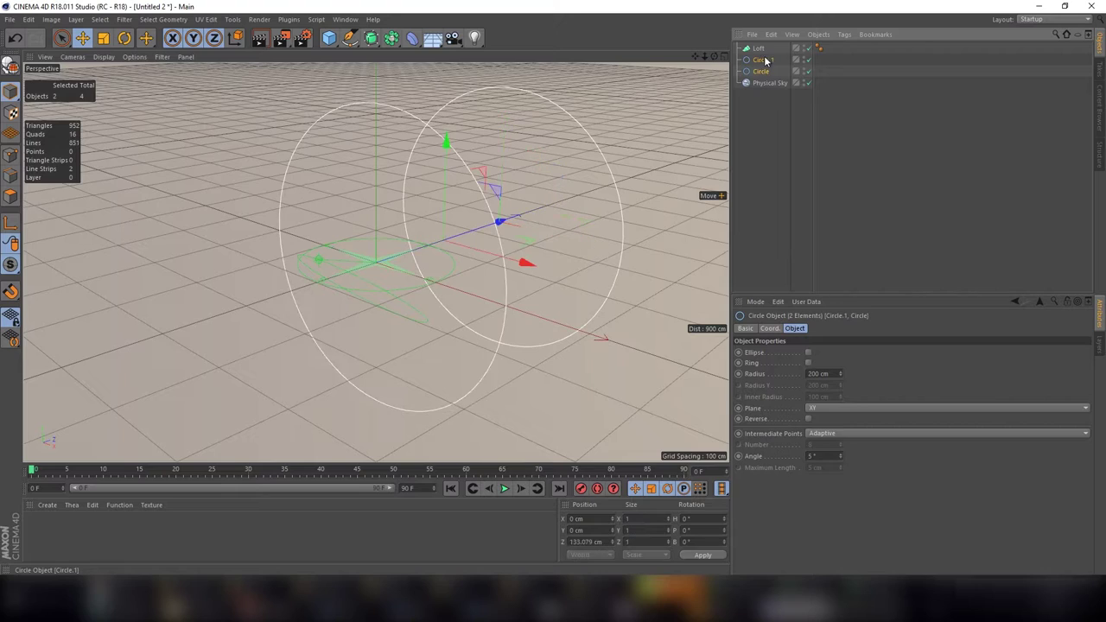
left_click_drag(763, 54, 759, 50)
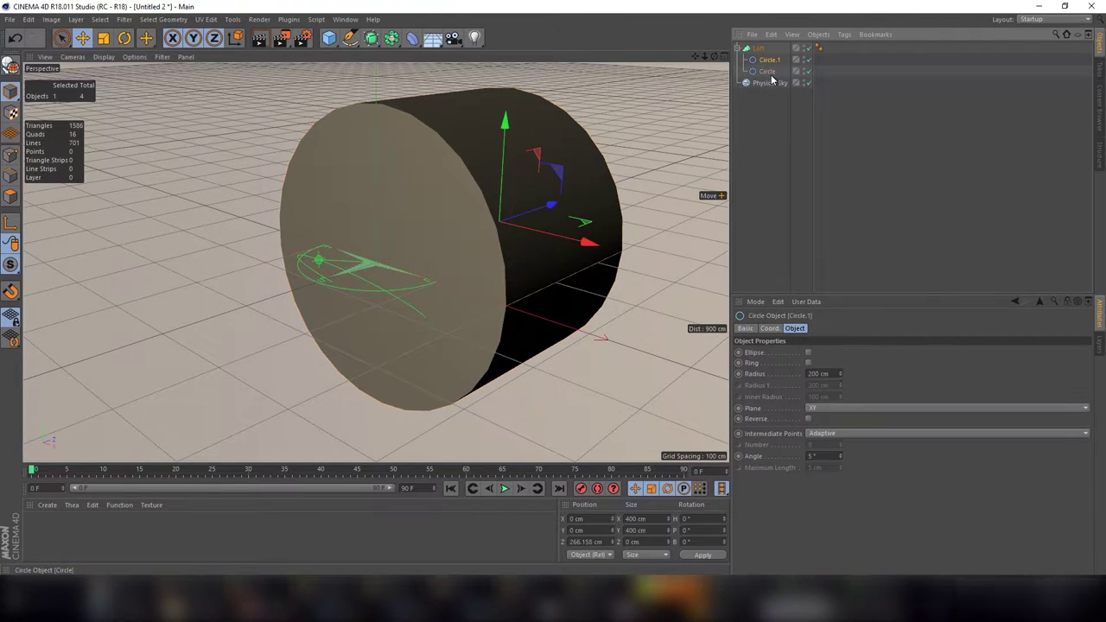
Step: Scale Circle.1 down to 270.4 cm so the loft tapers toward the rear
left_click(767, 71)
left_click(769, 59)
key("t")
left_click_drag(647, 128, 548, 182)
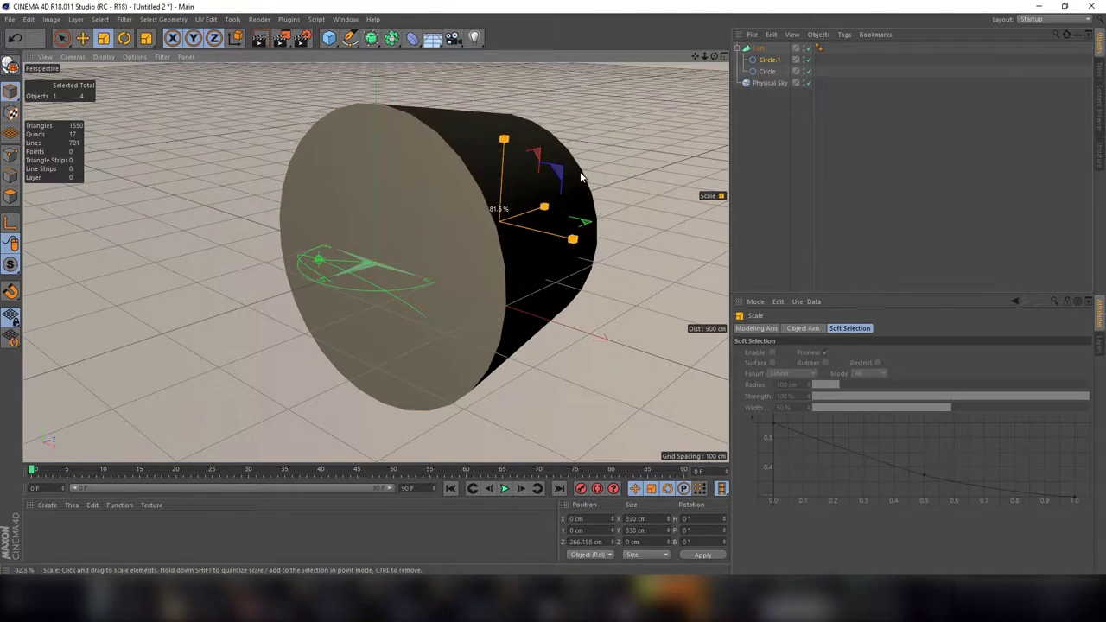
left_click_drag(713, 56, 679, 61)
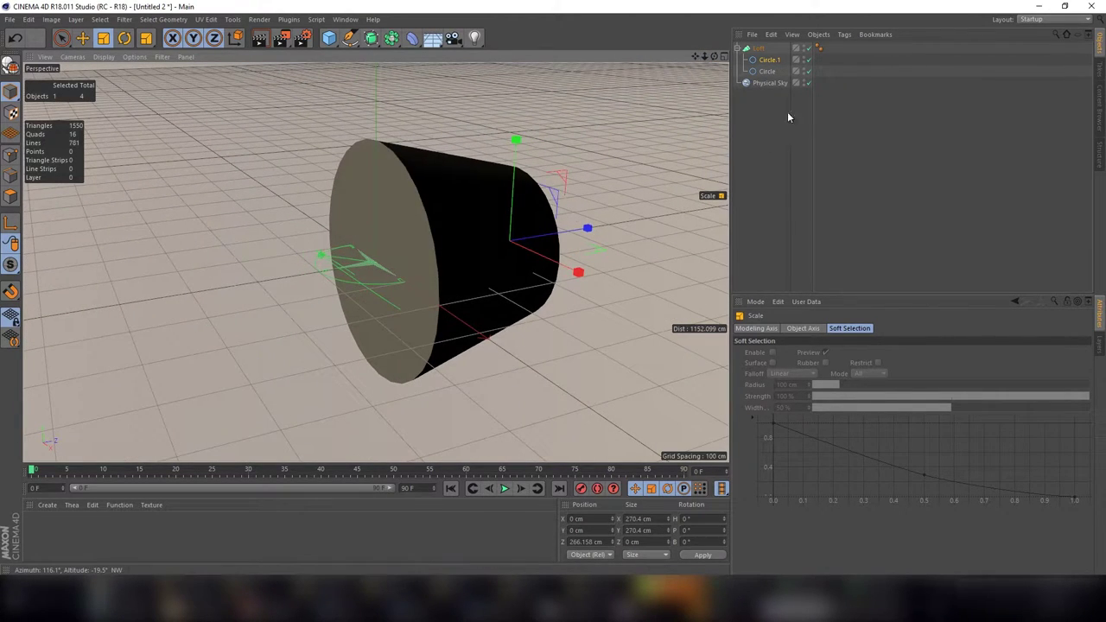
left_click(787, 112)
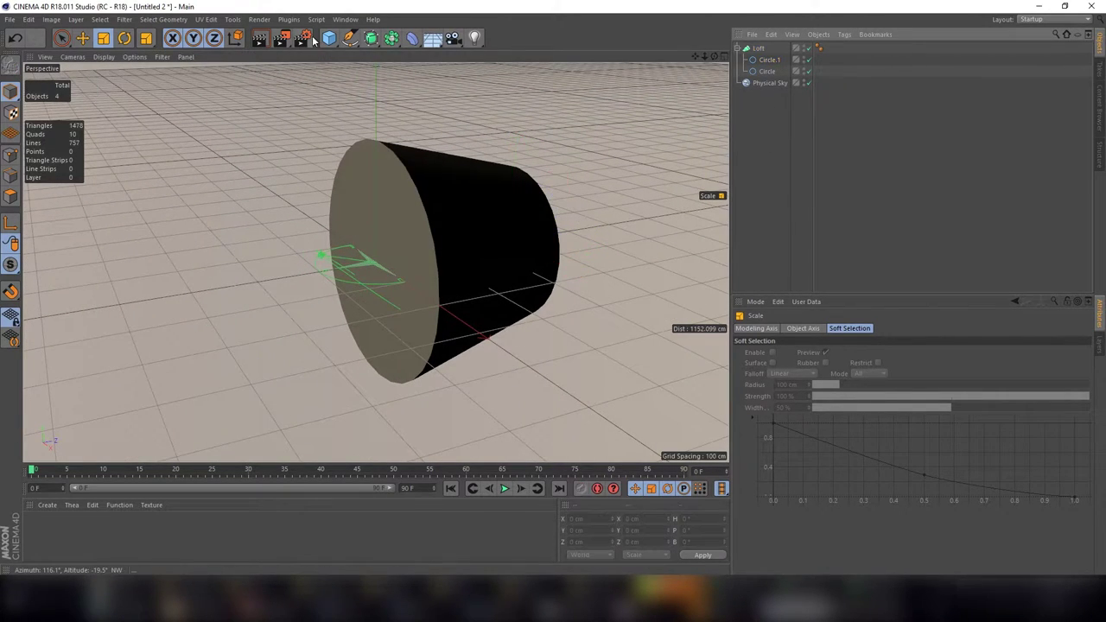
Step: Duplicate the Loft with copy and paste
left_click(371, 39)
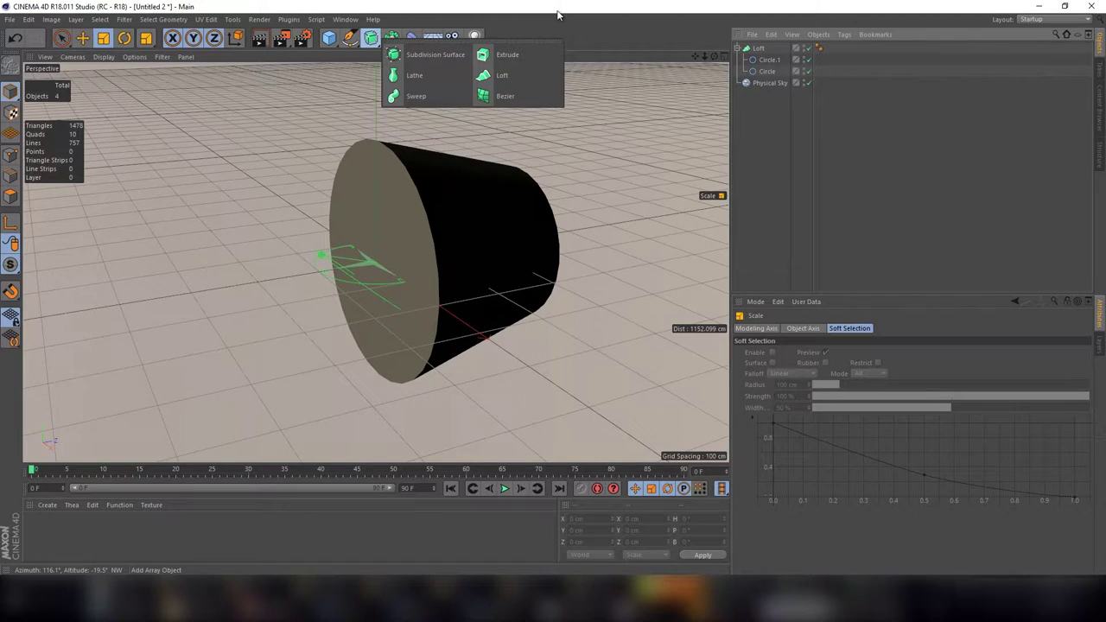
left_click(759, 54)
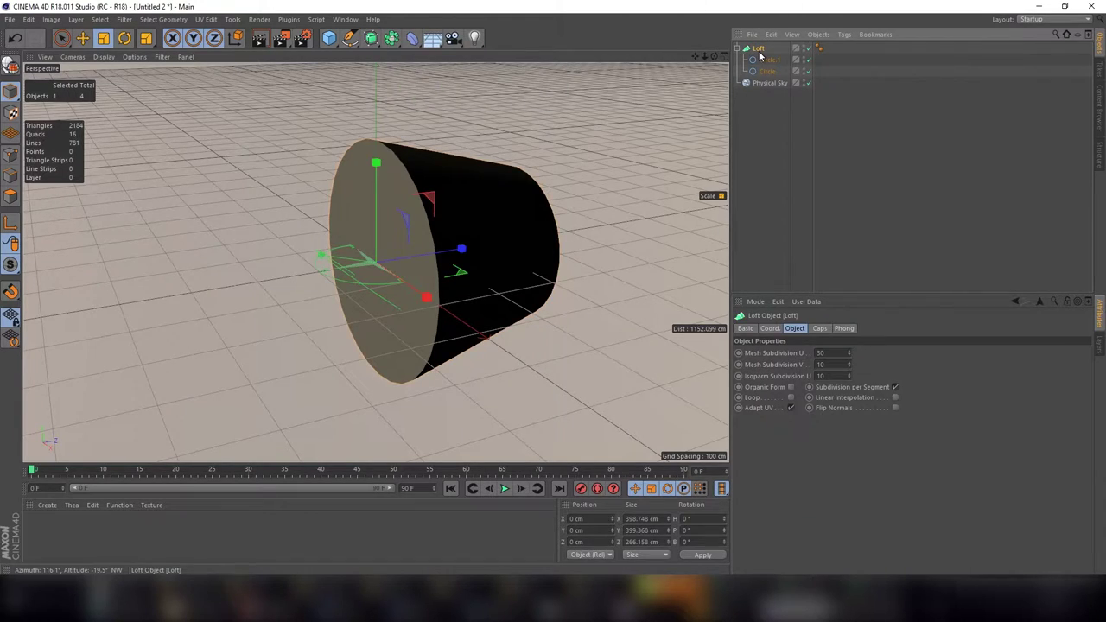
key("ctrl+c")
key("ctrl+v")
Step: Put both lofts under a new Boole and shift Loft.1 36.269 cm along Z
left_click(375, 38)
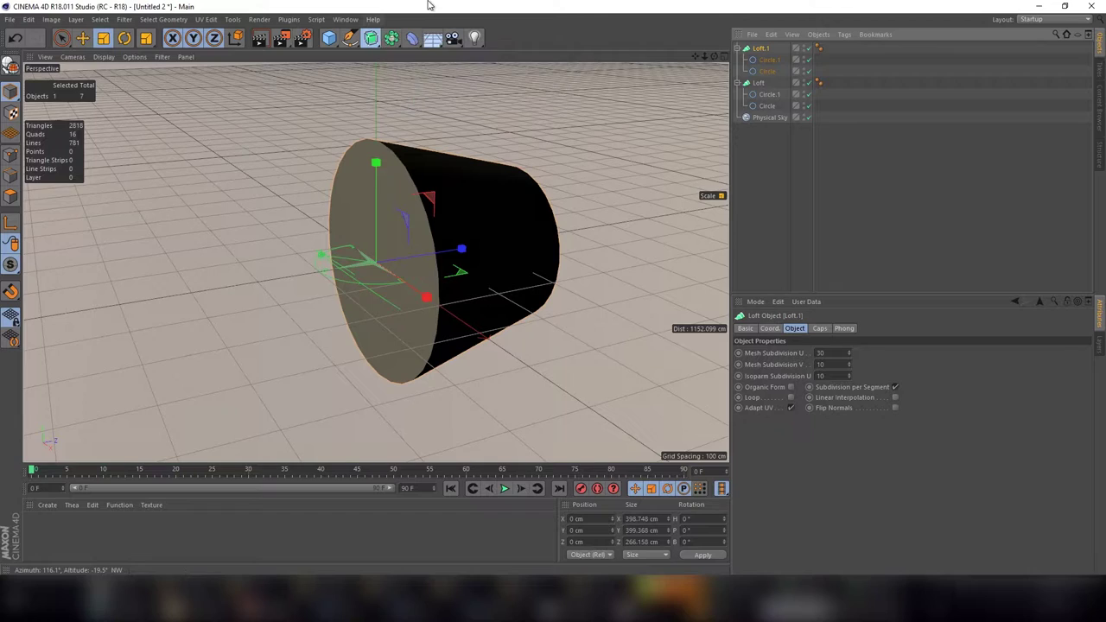
left_click(412, 40)
left_click(386, 45)
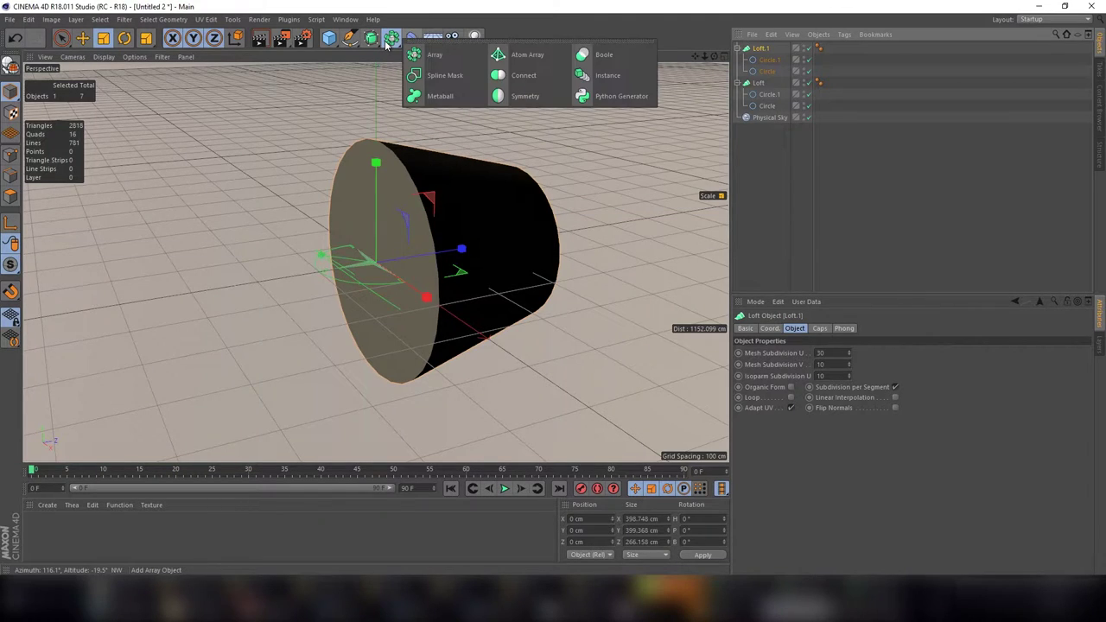
left_click(603, 55)
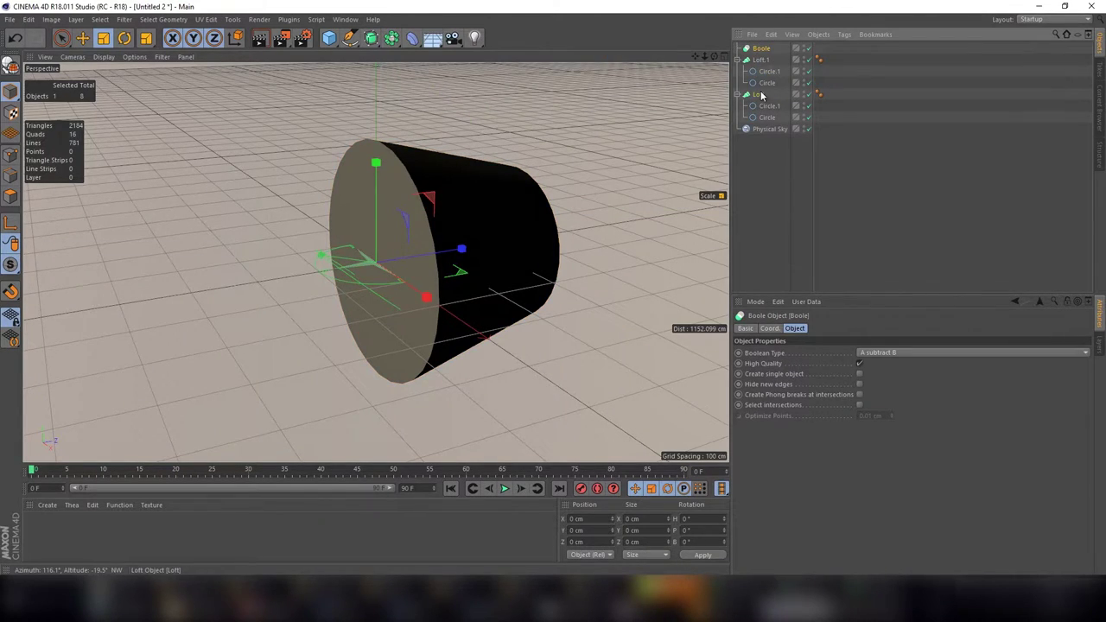
left_click(760, 95)
left_click_drag(762, 56, 760, 57, "ctrl")
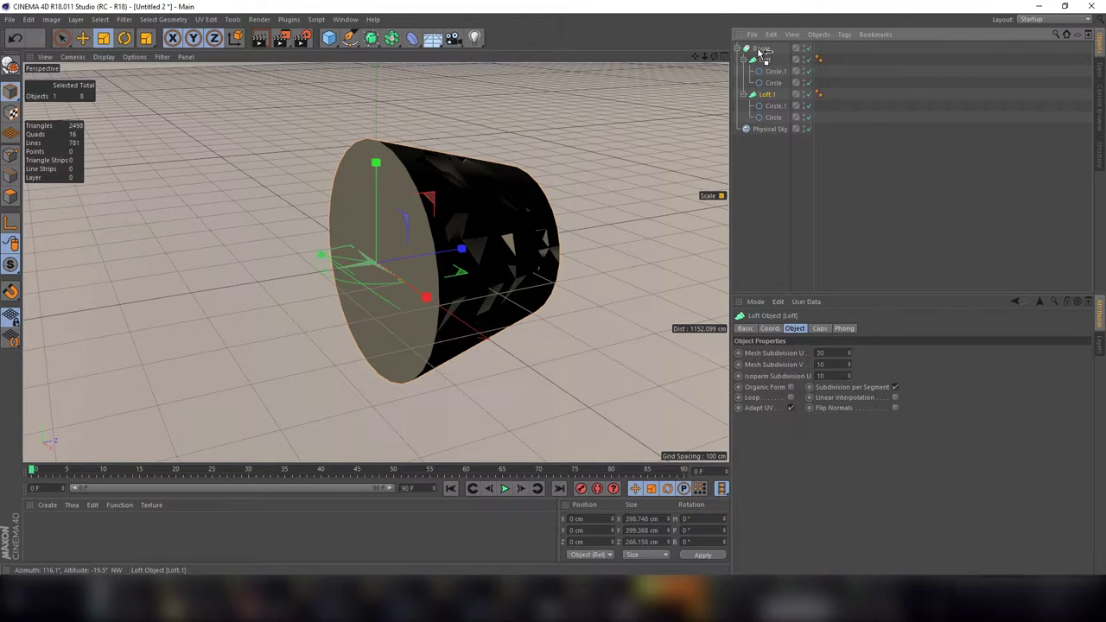
key("e")
mouse_move(458, 249)
left_mouse_down()
mouse_move(525, 229)
mouse_move(440, 229)
left_mouse_up()
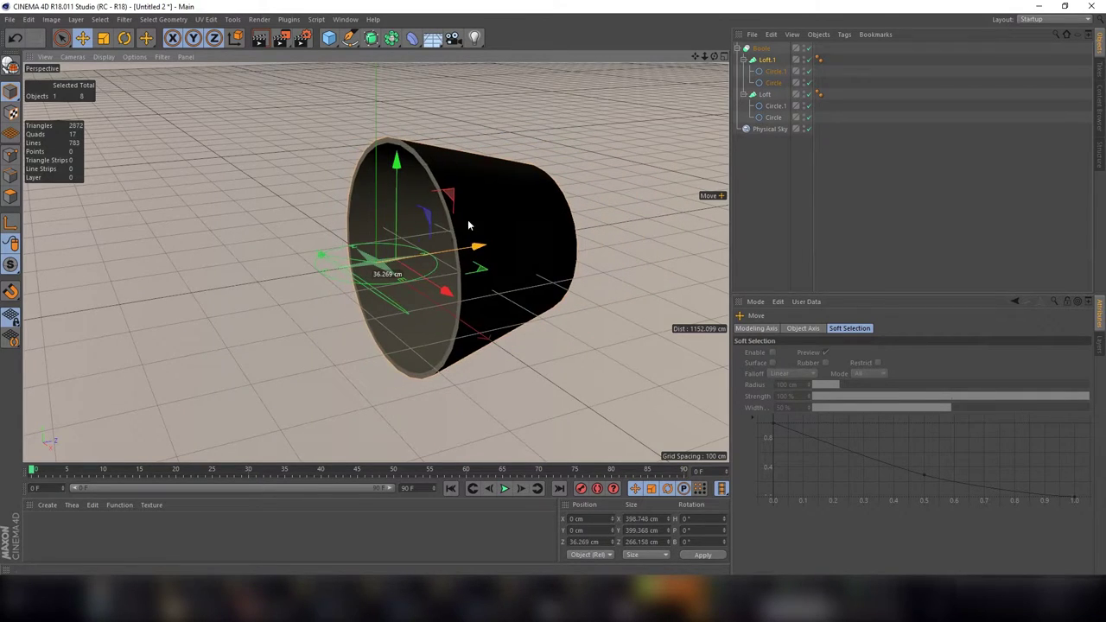
Step: Scale the subtracted Loft down to 345.714 cm to thin the ring wall
left_click_drag(713, 56, 656, 65)
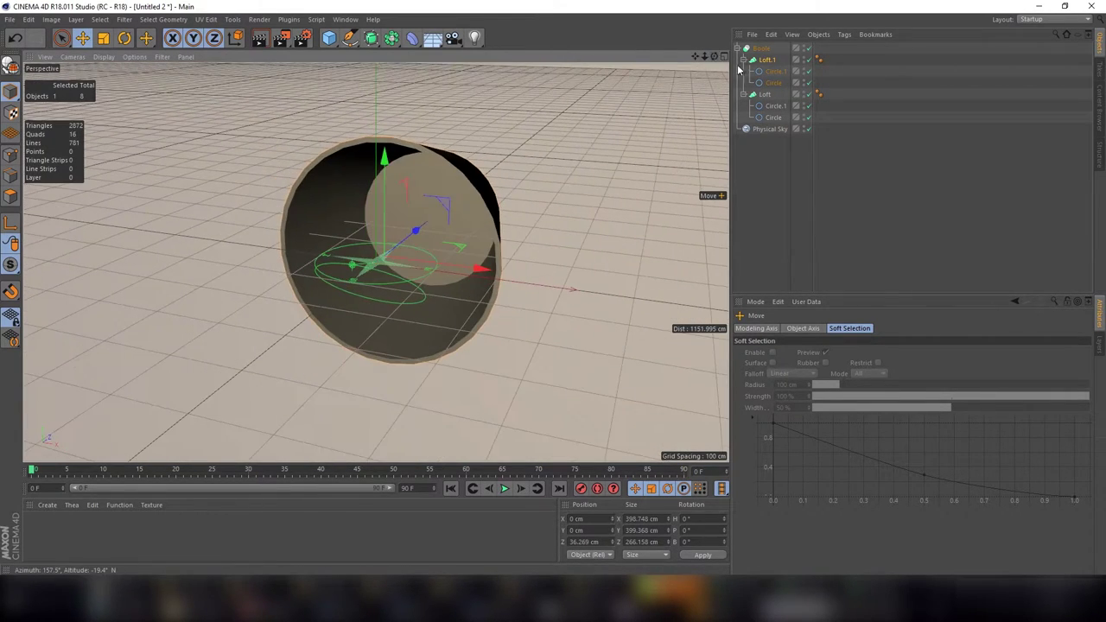
left_click(765, 95)
key("t")
left_click_drag(456, 213, 486, 189)
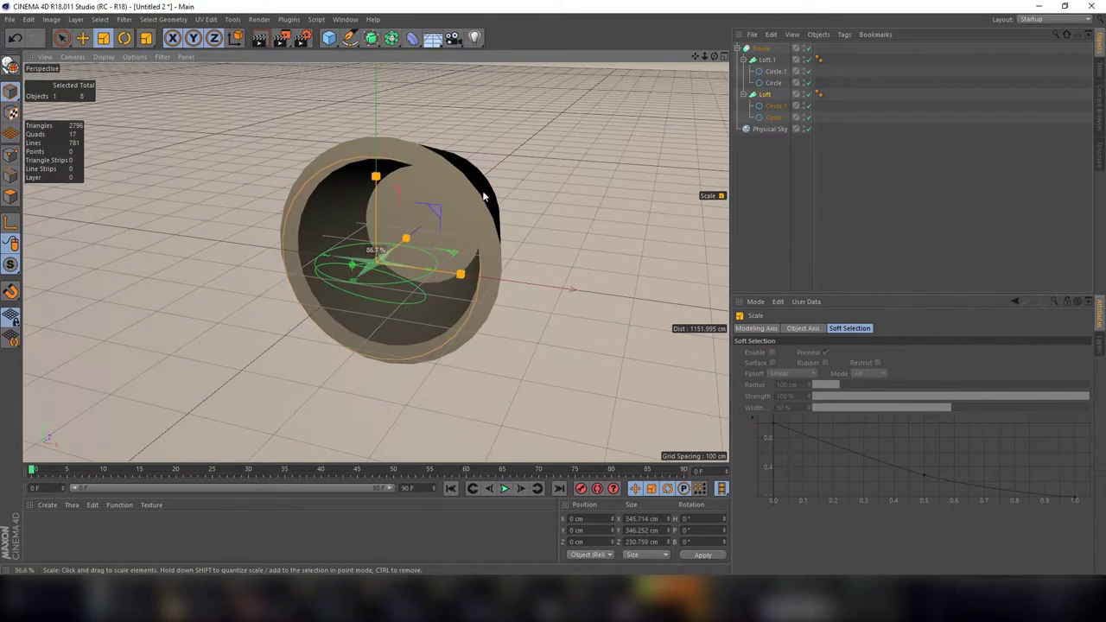
left_click_drag(486, 189, 481, 193)
Step: Rename the lofts 'inner' and 'nacelle'
left_click(765, 94)
type("inner")
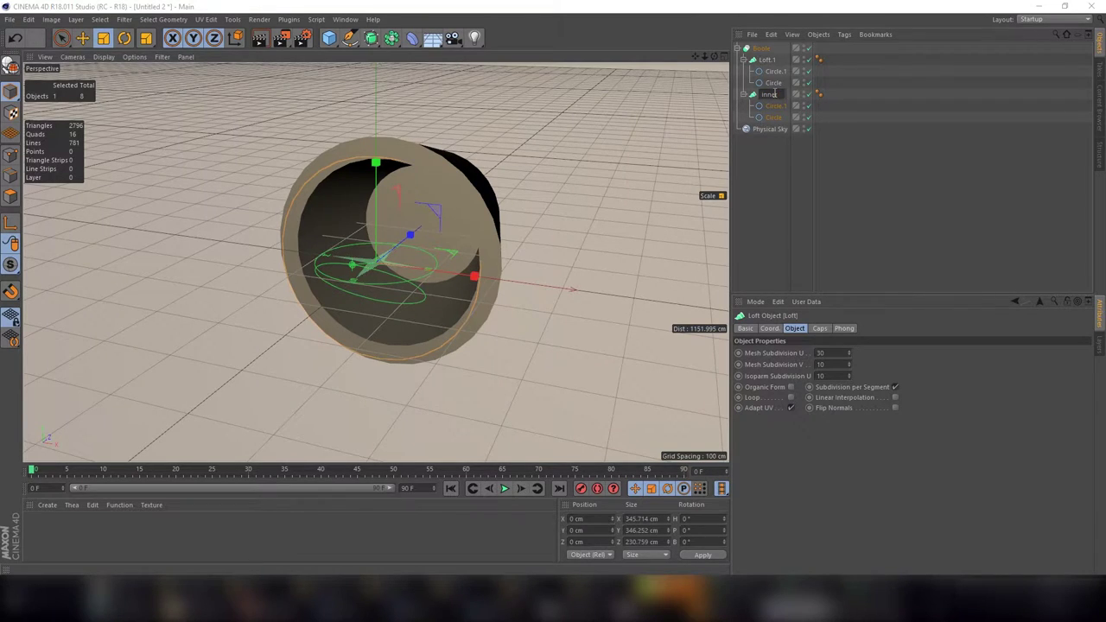
key("Return")
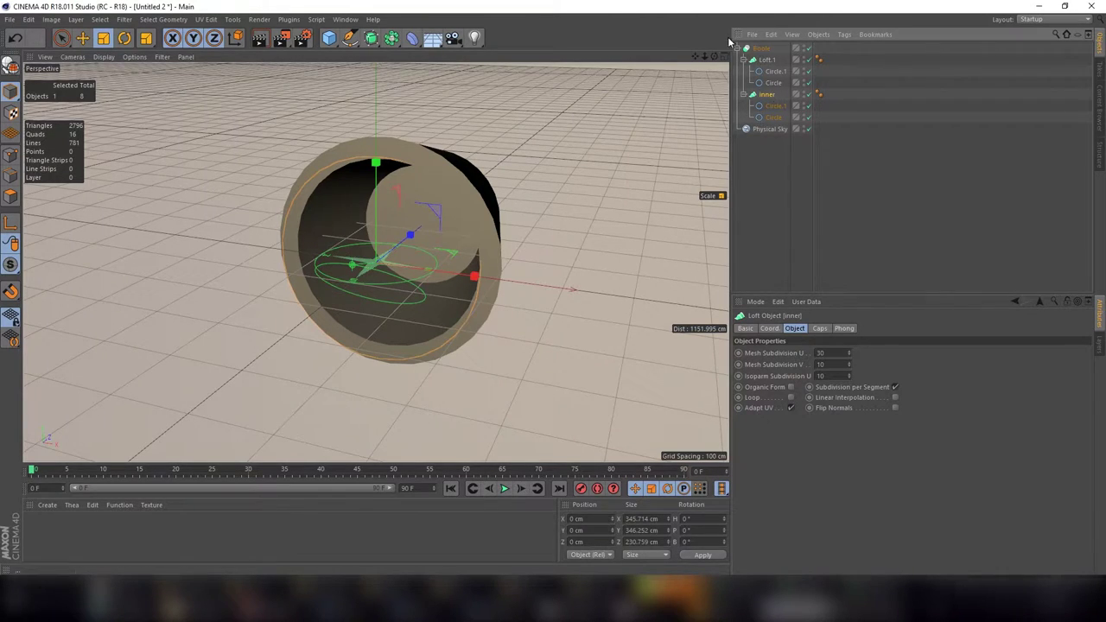
double_click(776, 60)
type("nace")
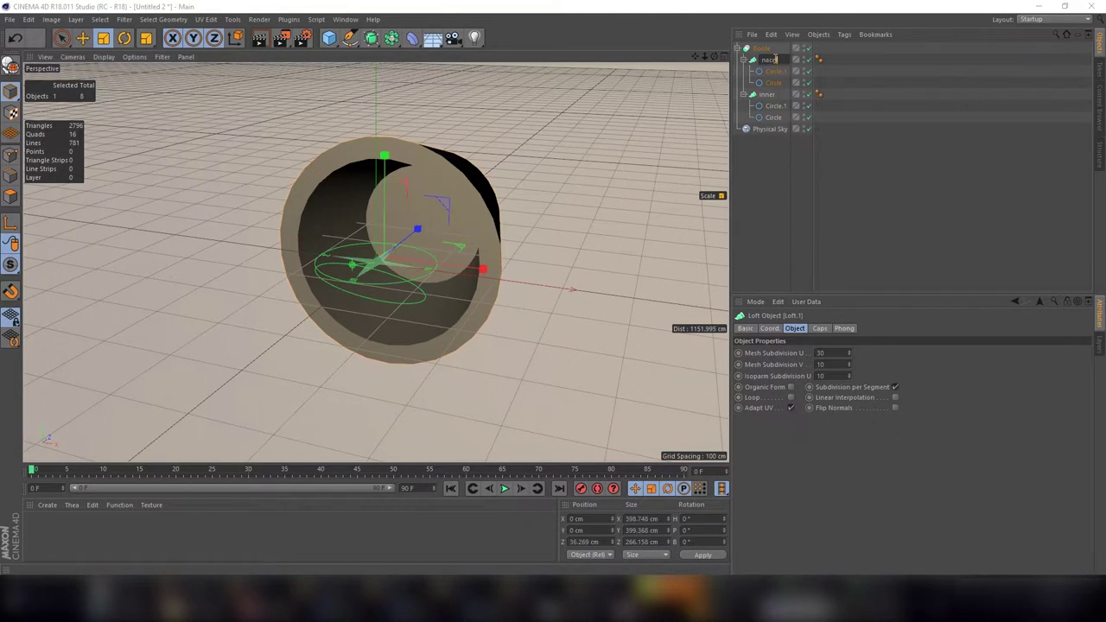
type("lle")
key("Return")
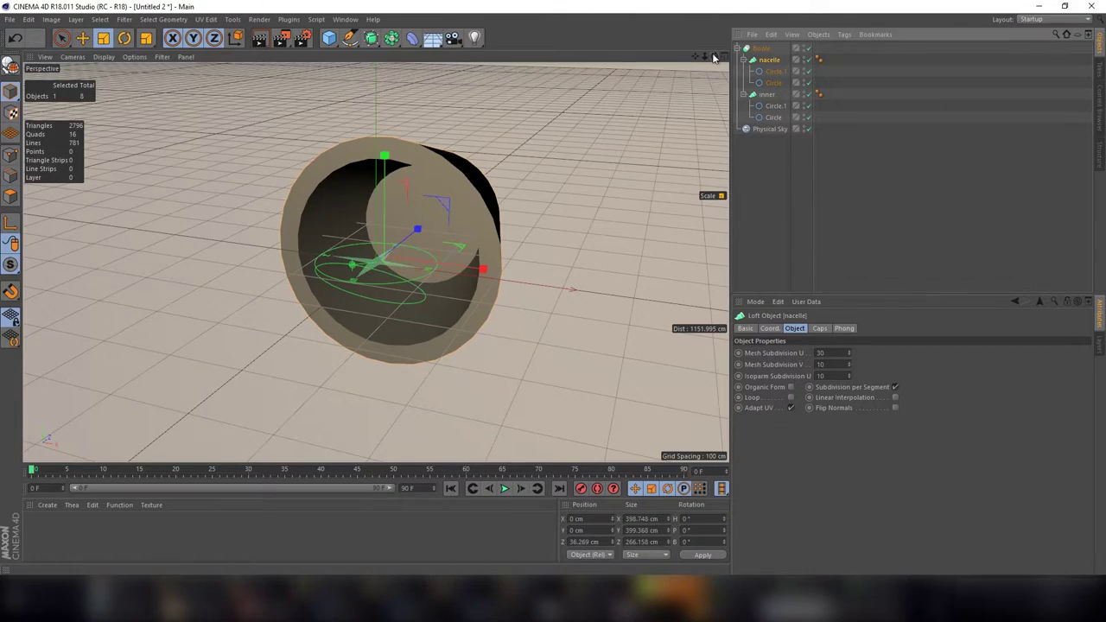
left_click_drag(713, 58, 483, 78)
Step: Hide the physical sky, then push the inner loft's Circle.1 forward and shrink it
left_click(808, 128)
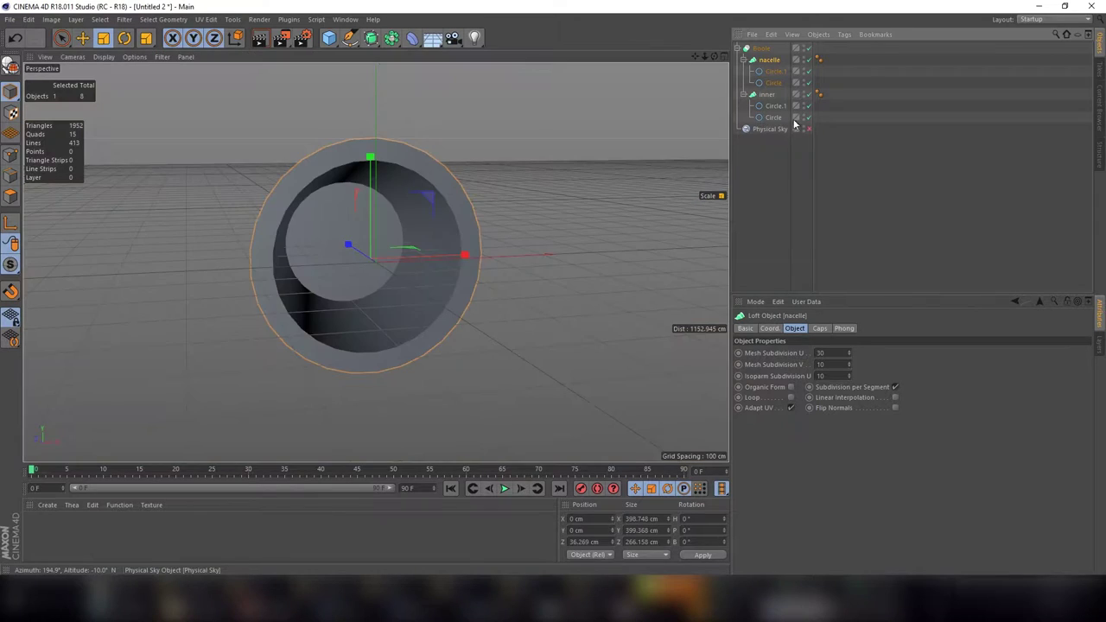
mouse_move(714, 57)
left_mouse_down()
mouse_move(704, 63)
mouse_move(766, 69)
left_mouse_up()
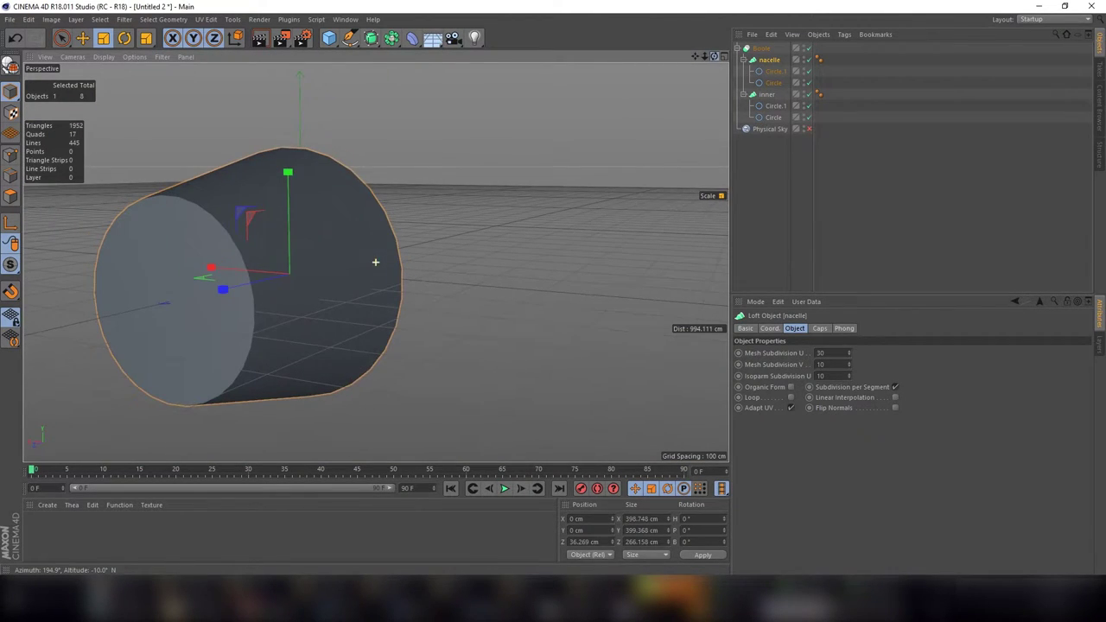
left_click(772, 97)
key("e")
left_click(774, 118)
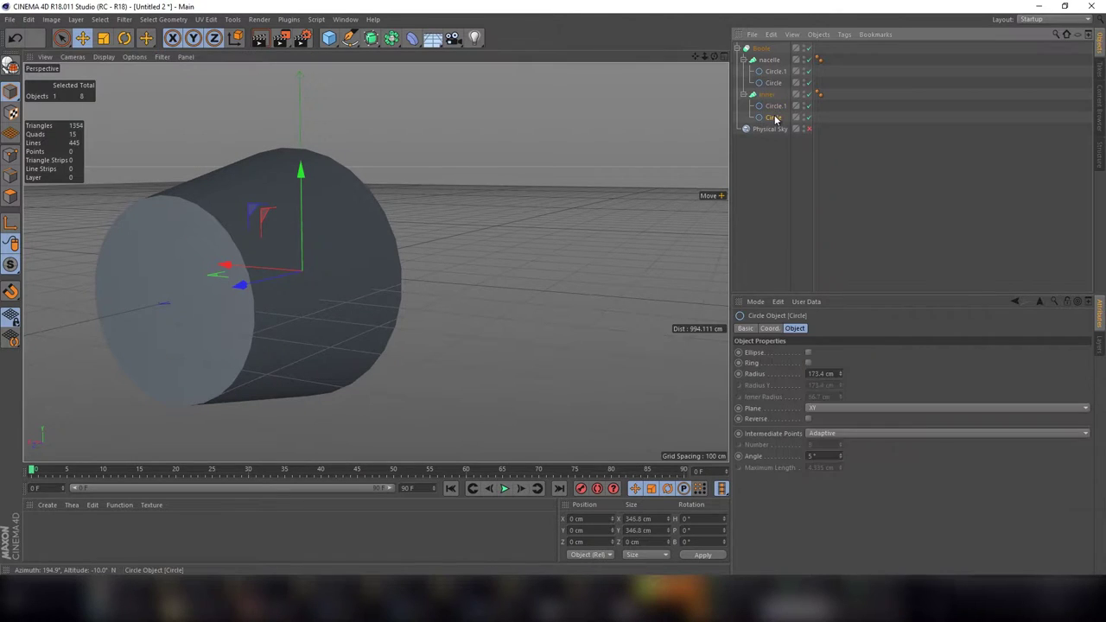
left_click(777, 106)
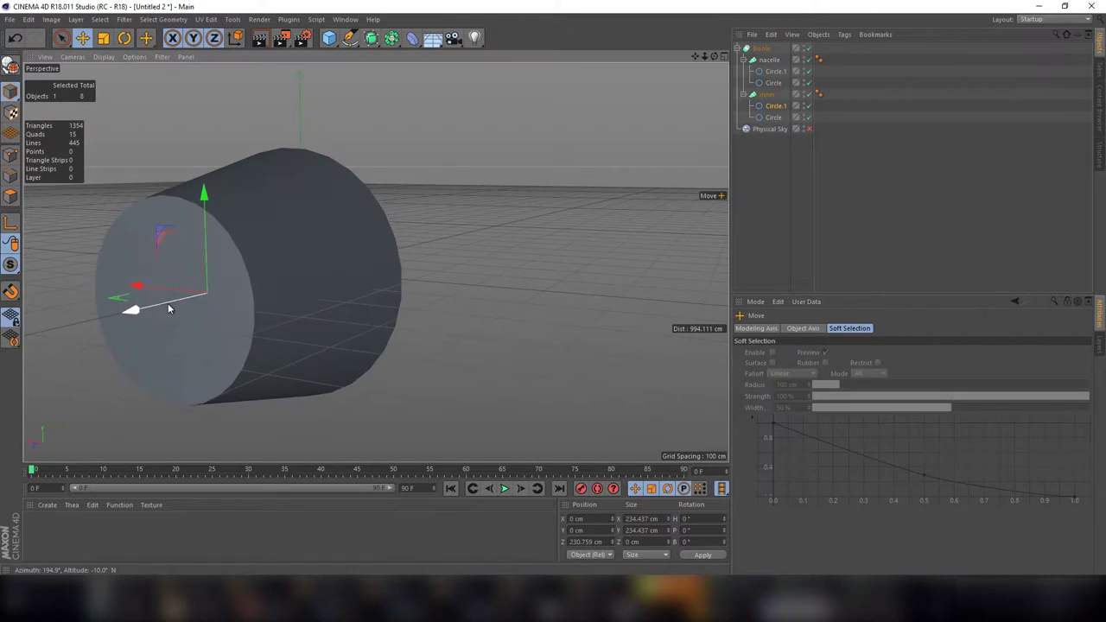
left_click_drag(169, 304, 94, 316)
key("t")
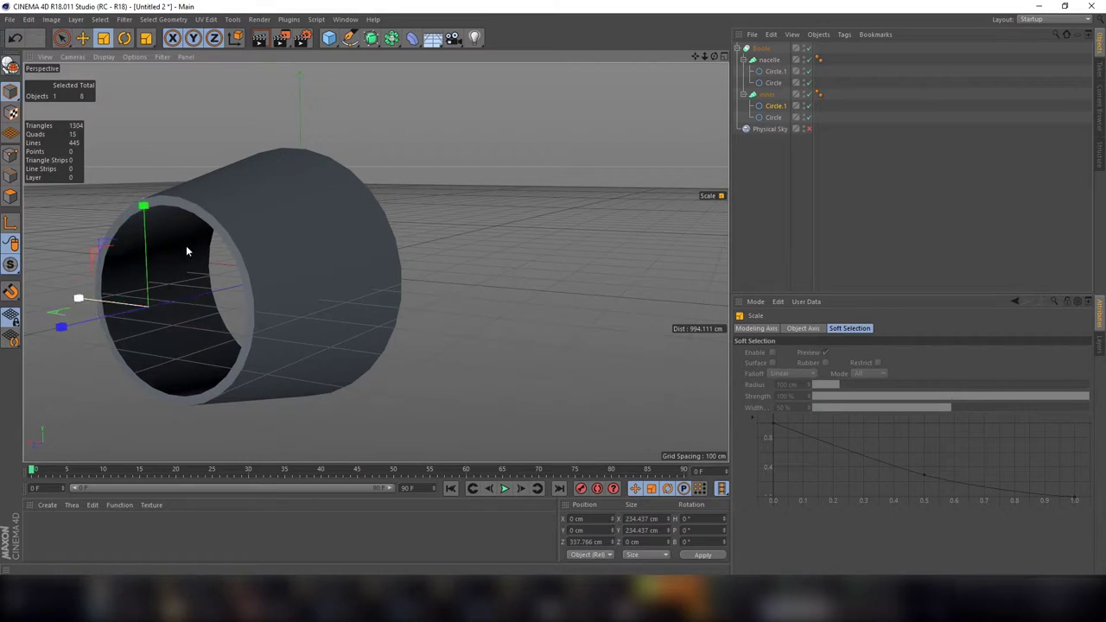
left_click_drag(185, 246, 208, 250)
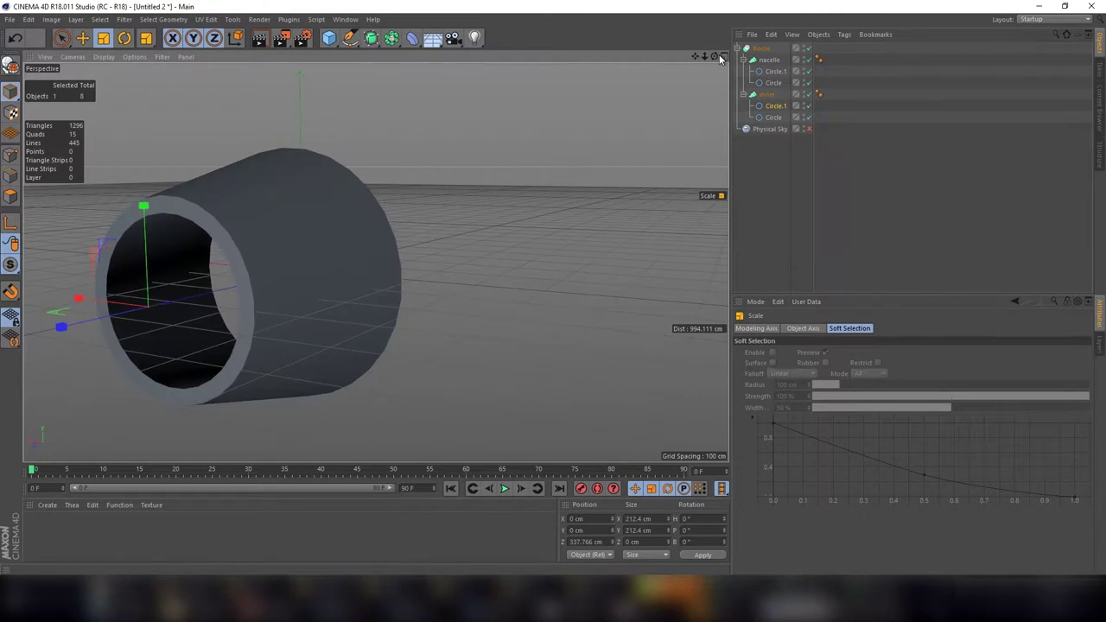
mouse_move(519, 173)
left_mouse_down("alt")
mouse_move(375, 262)
mouse_move(397, 255)
left_mouse_up("alt")
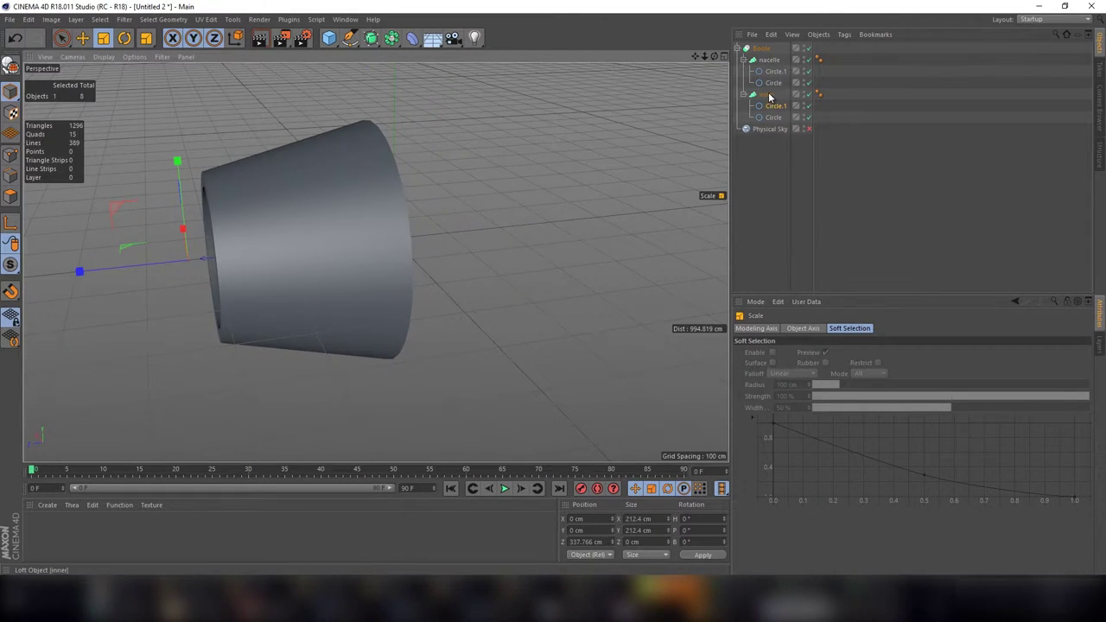
Step: Scale the Circle profiles of nacelle and inner together to about 78.5%
left_click(768, 95)
left_click(775, 73)
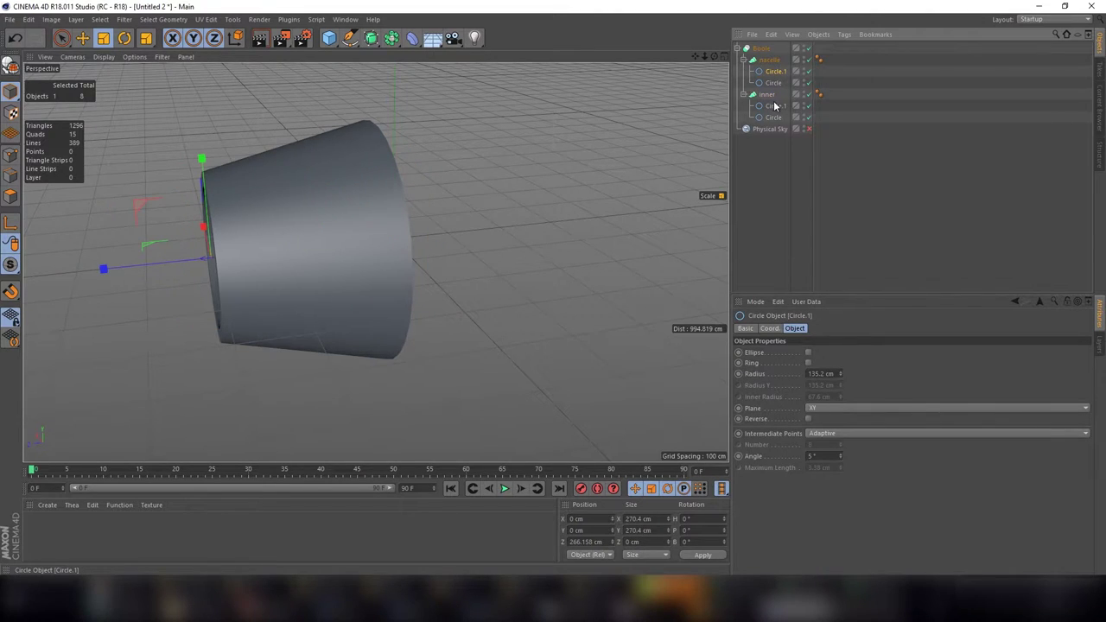
left_click_drag(775, 72, 778, 84)
key("ctrl+z")
left_click(775, 84)
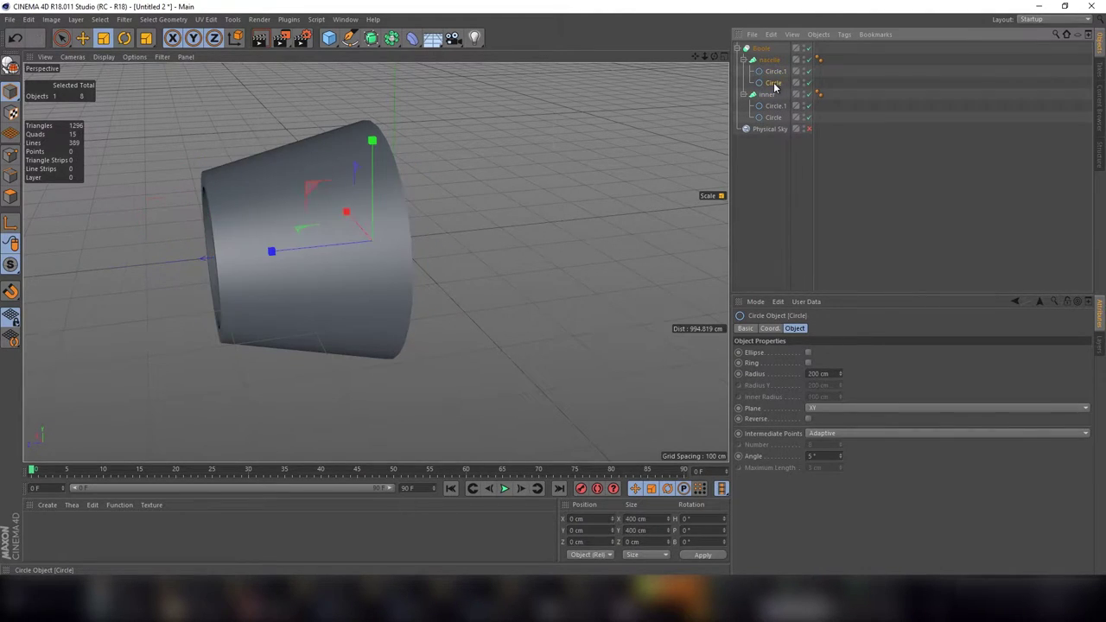
left_click(773, 106)
left_click(773, 117)
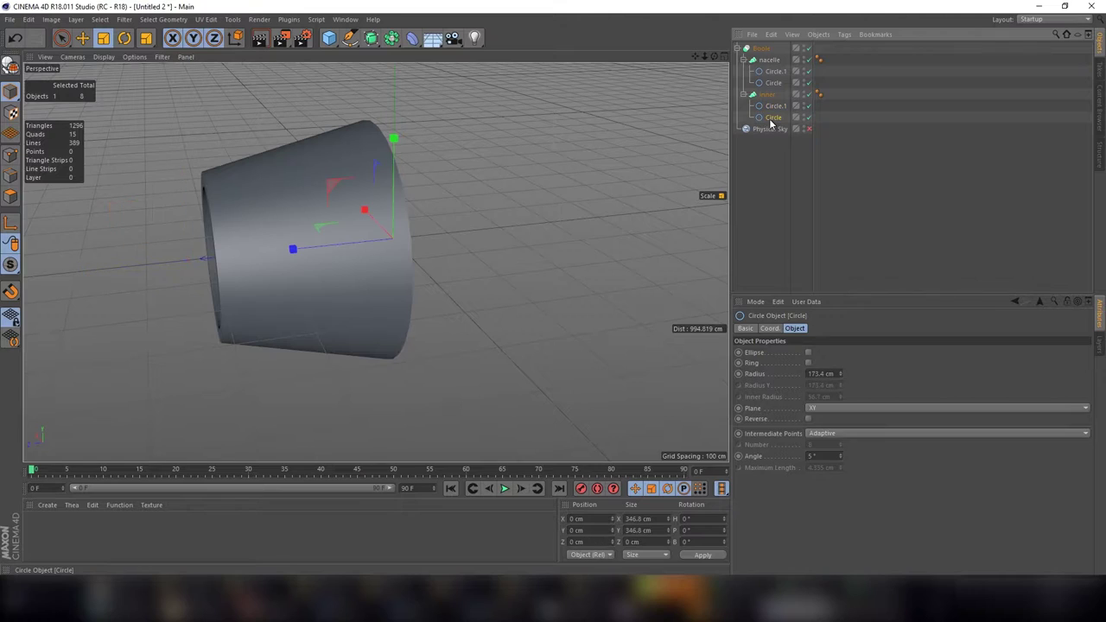
left_click(774, 83, "ctrl")
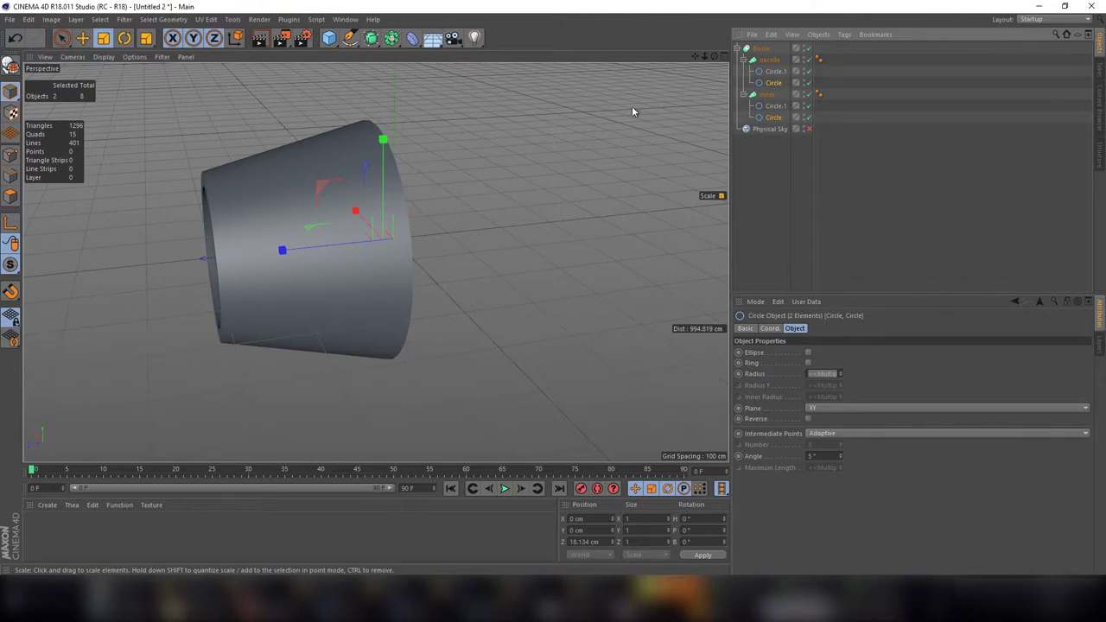
left_click_drag(506, 149, 458, 194)
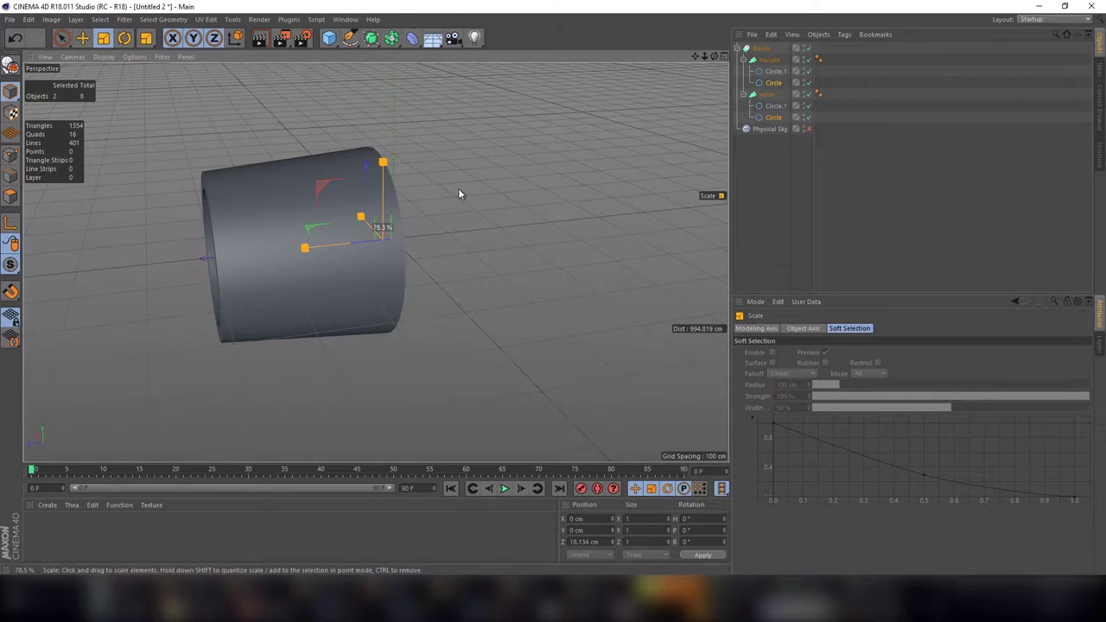
mouse_move(458, 193)
left_mouse_down()
mouse_move(478, 193)
mouse_move(375, 262)
mouse_move(449, 259)
left_mouse_up()
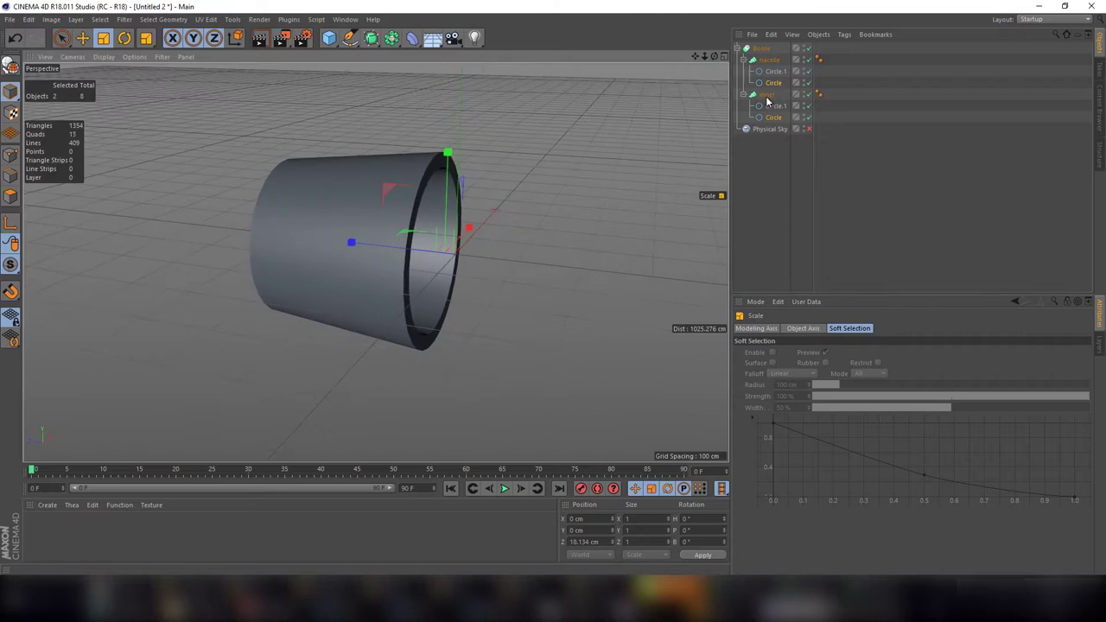
left_click(862, 202)
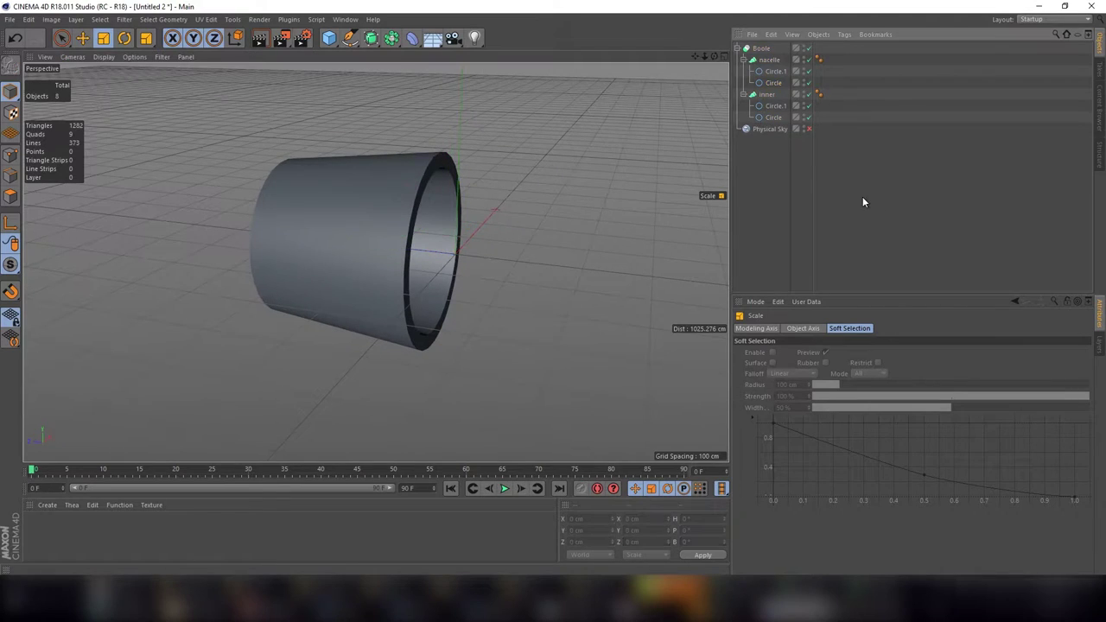
Step: Draw a closed blade-shaped Bezier profile beside the ring in the Front view
left_click(349, 38)
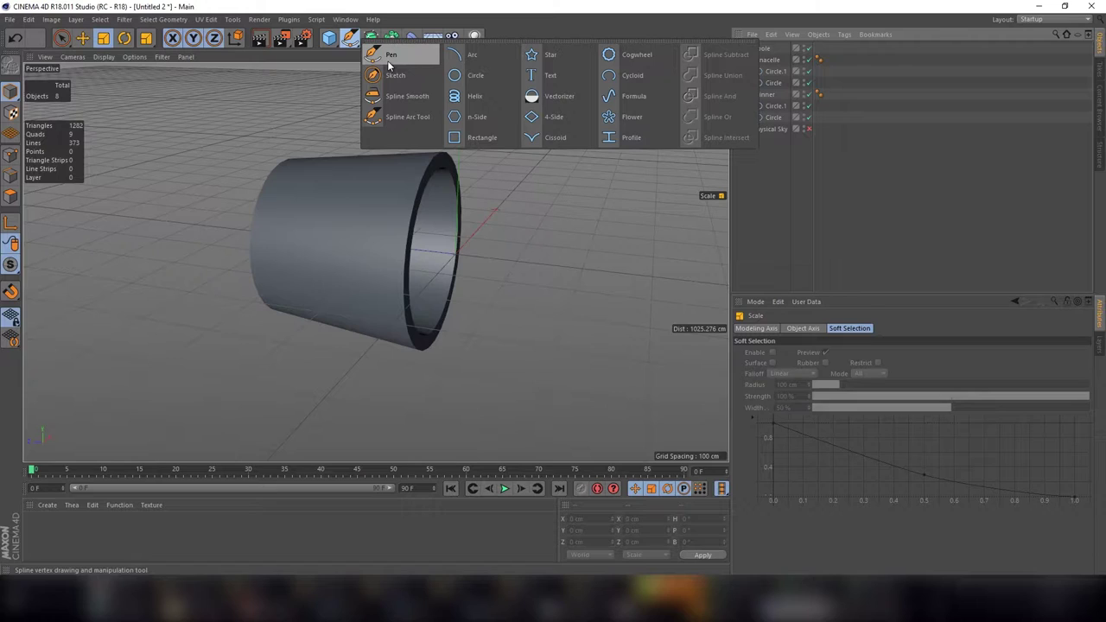
left_click(389, 56)
left_click_drag(694, 56, 728, 47)
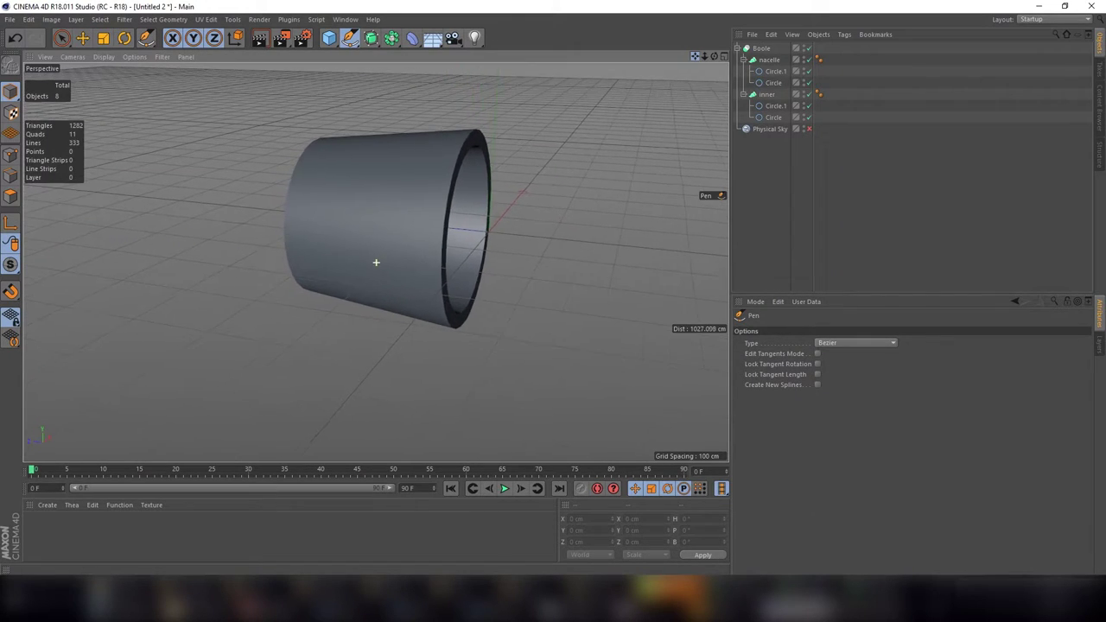
left_click(724, 56)
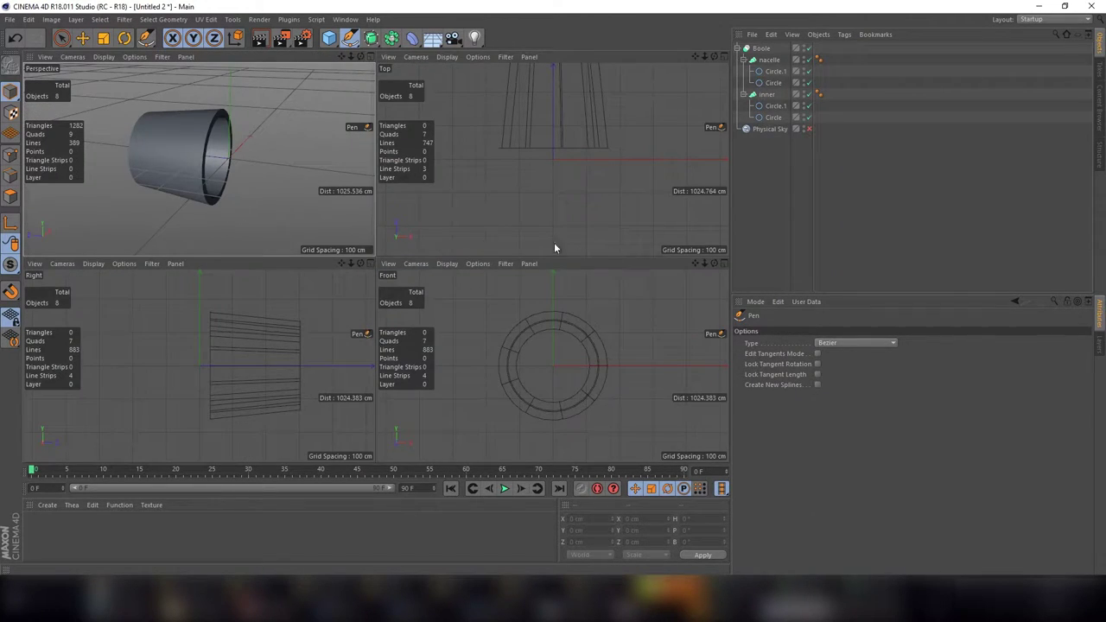
left_click(724, 264)
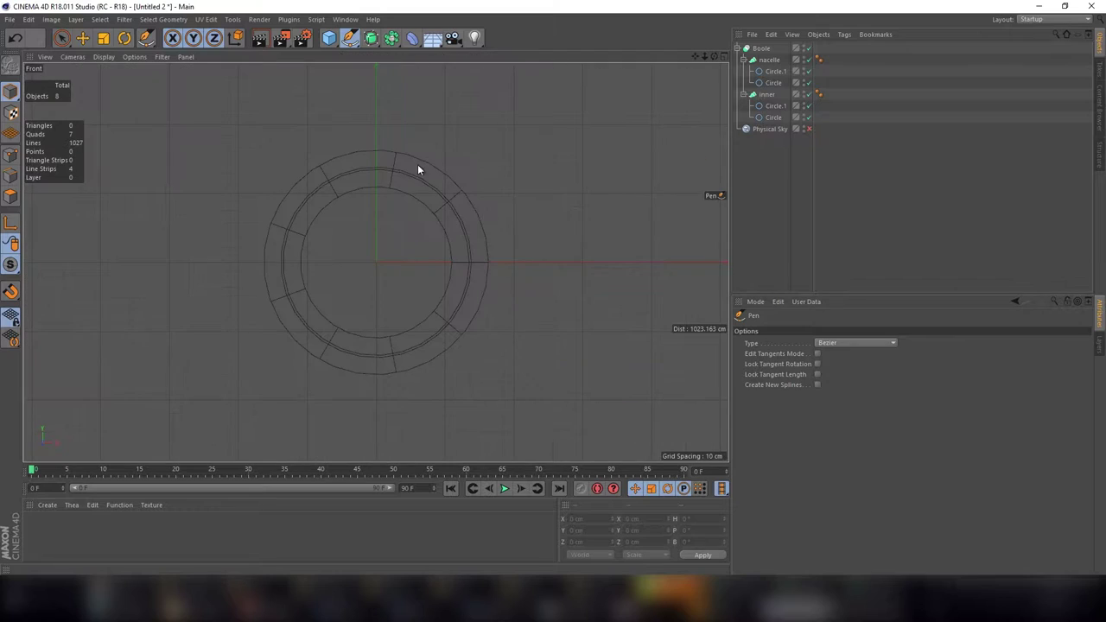
left_click(445, 230)
left_click(498, 231)
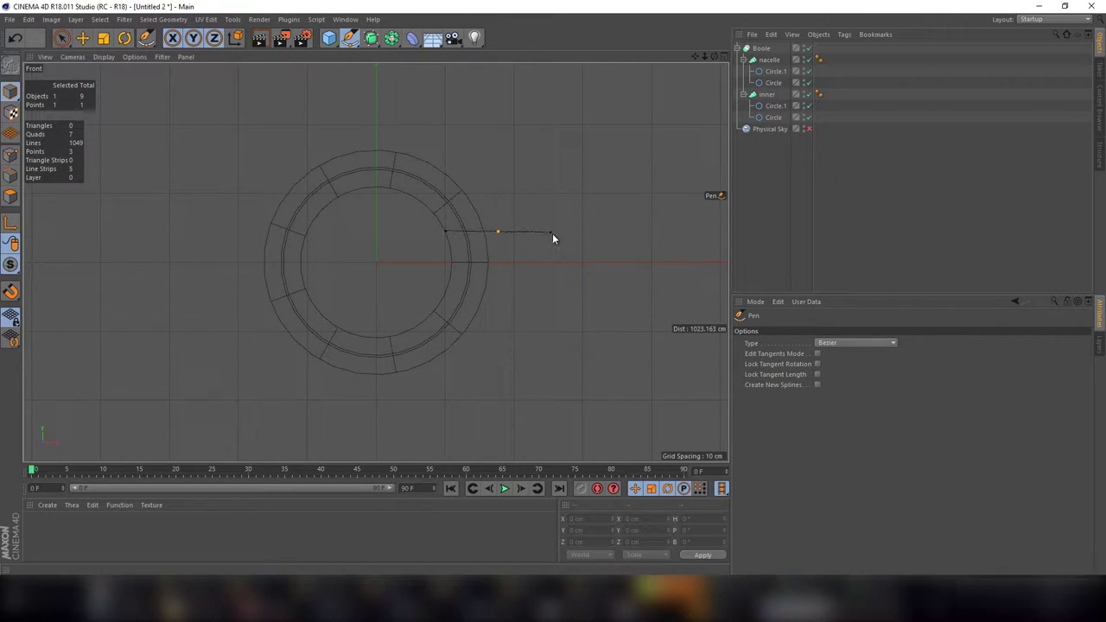
left_click_drag(572, 205, 601, 205)
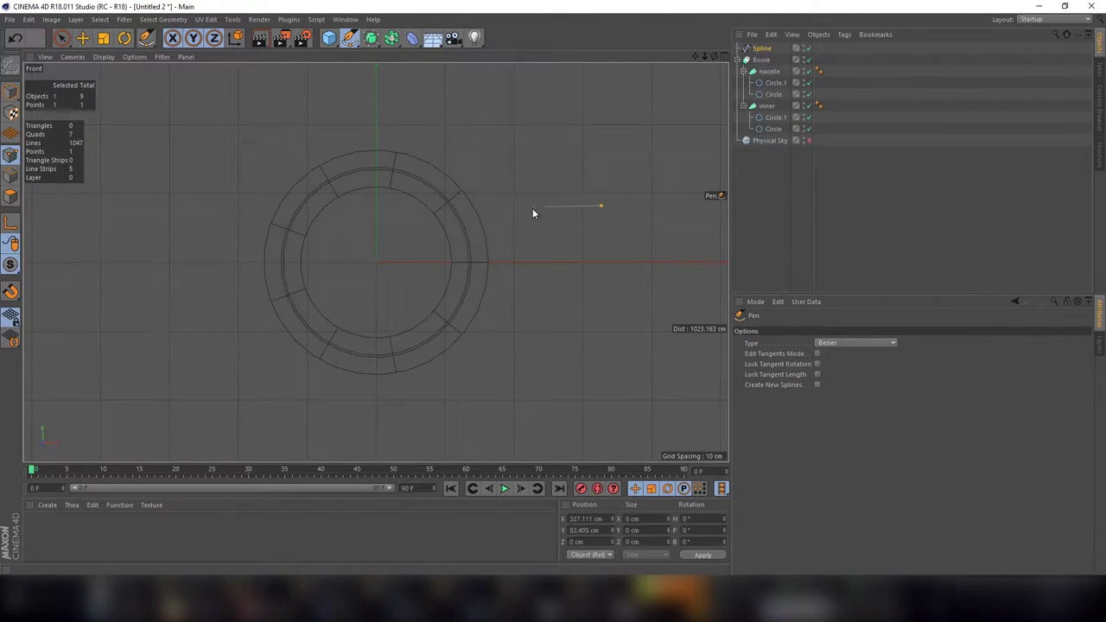
left_click(509, 192)
left_click_drag(413, 210, 425, 232)
left_click(599, 207)
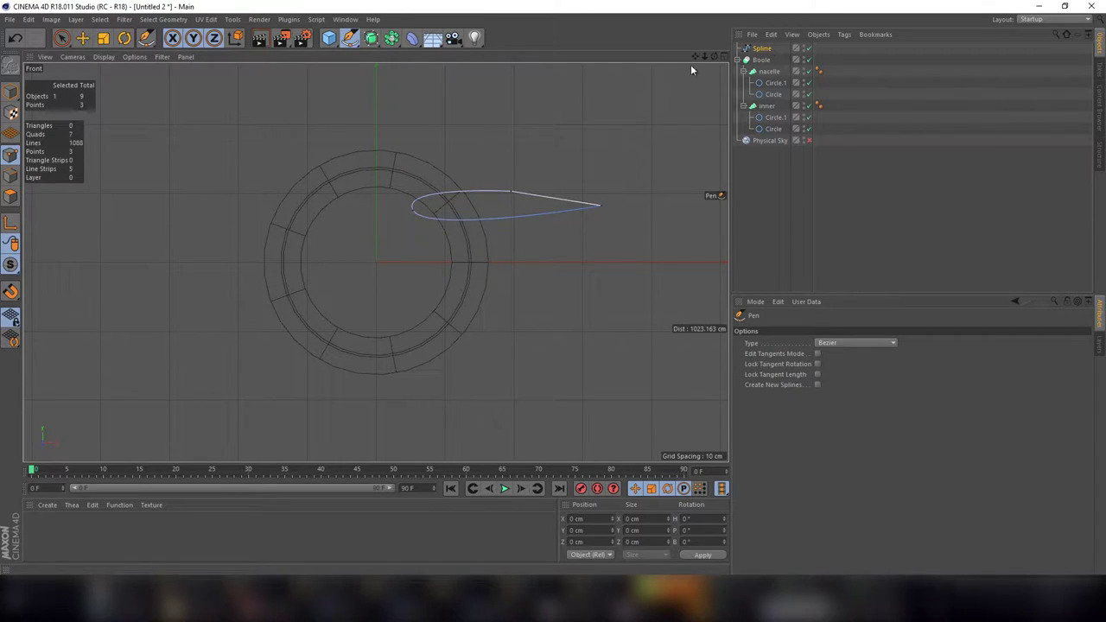
Step: Duplicate the blade profile and move the copy back to Z -101.777 cm
key("e")
key("ctrl+c")
key("ctrl+v")
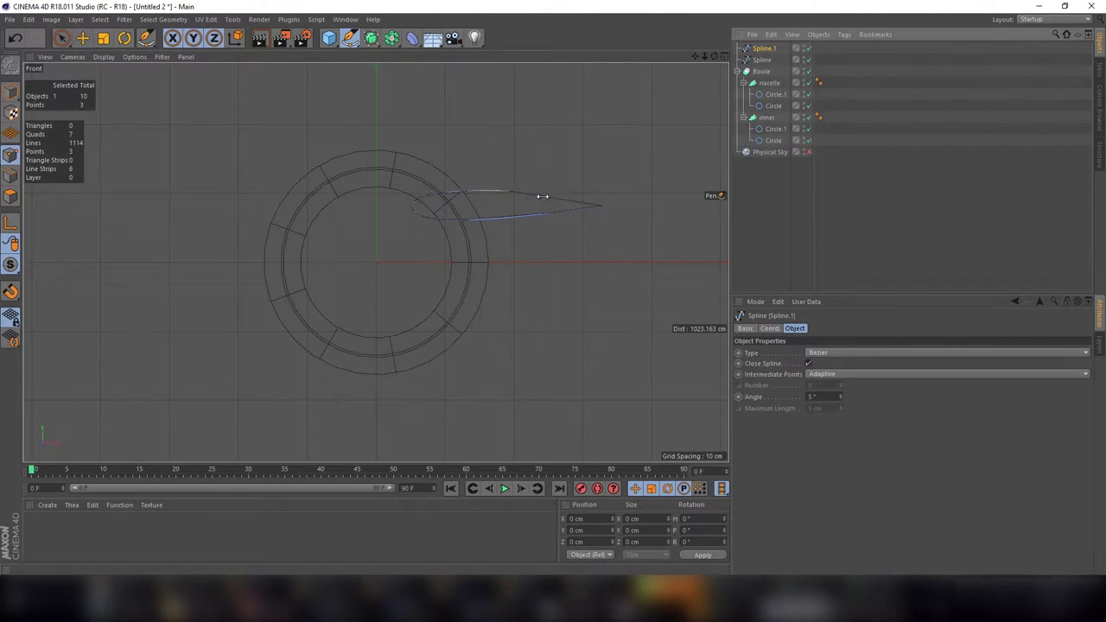
left_click(724, 55)
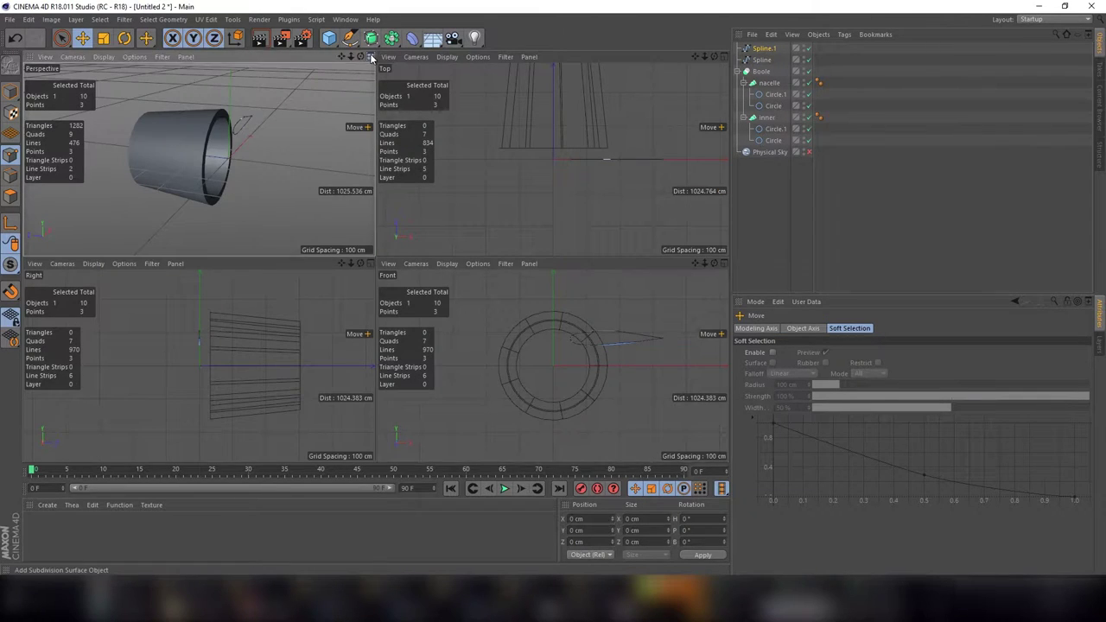
left_click(371, 55)
left_click_drag(714, 55, 656, 87)
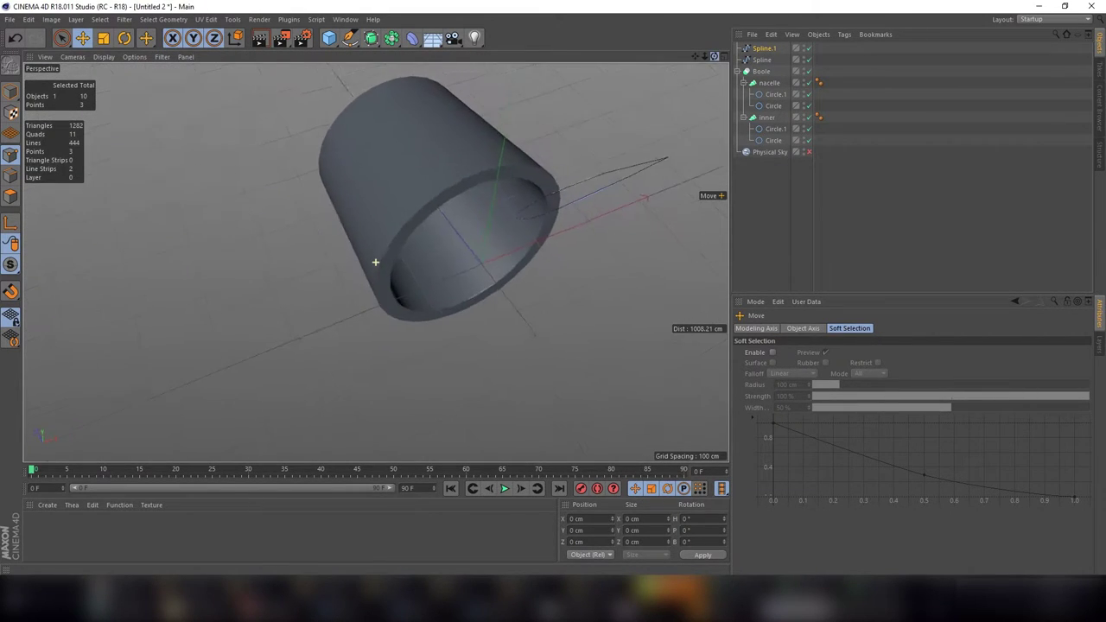
left_click_drag(375, 262, 375, 262, "alt")
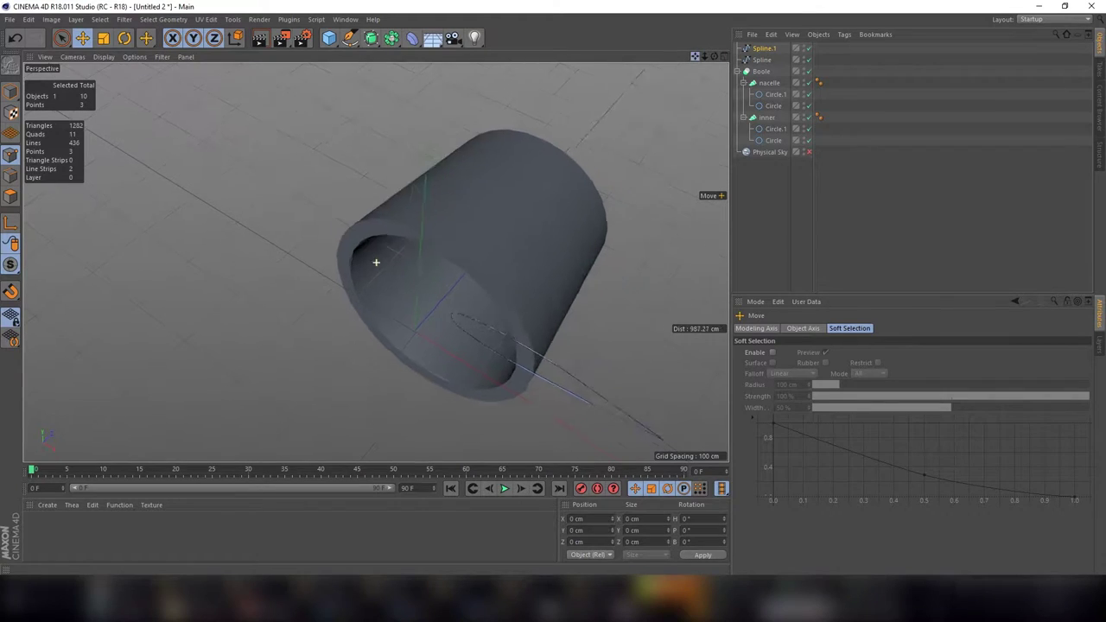
left_click_drag(714, 55, 525, 223)
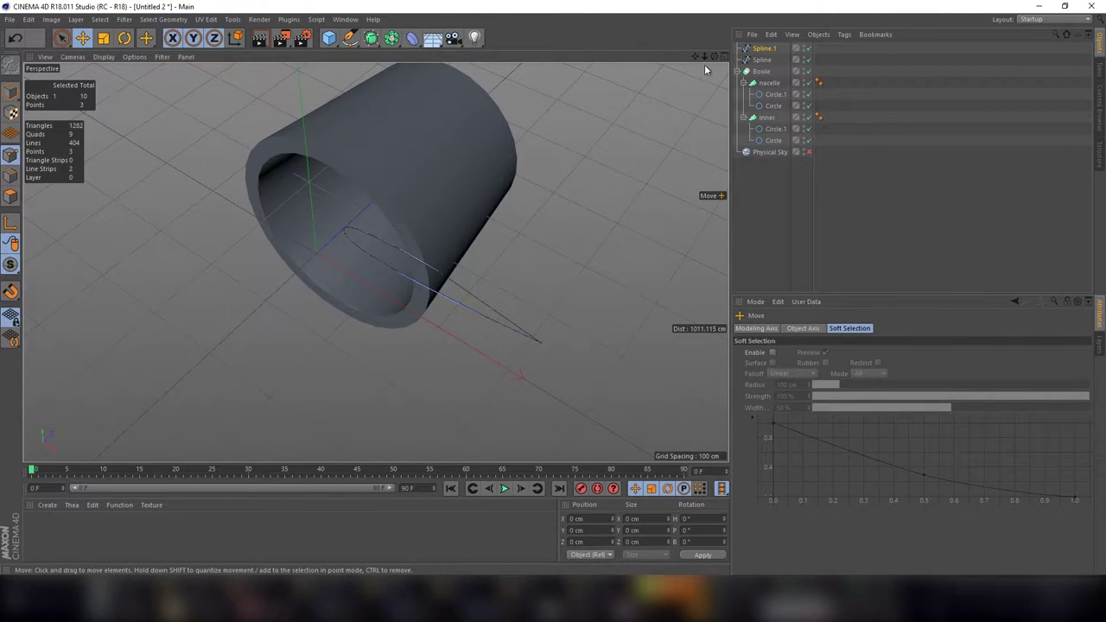
left_click_drag(705, 57, 682, 95)
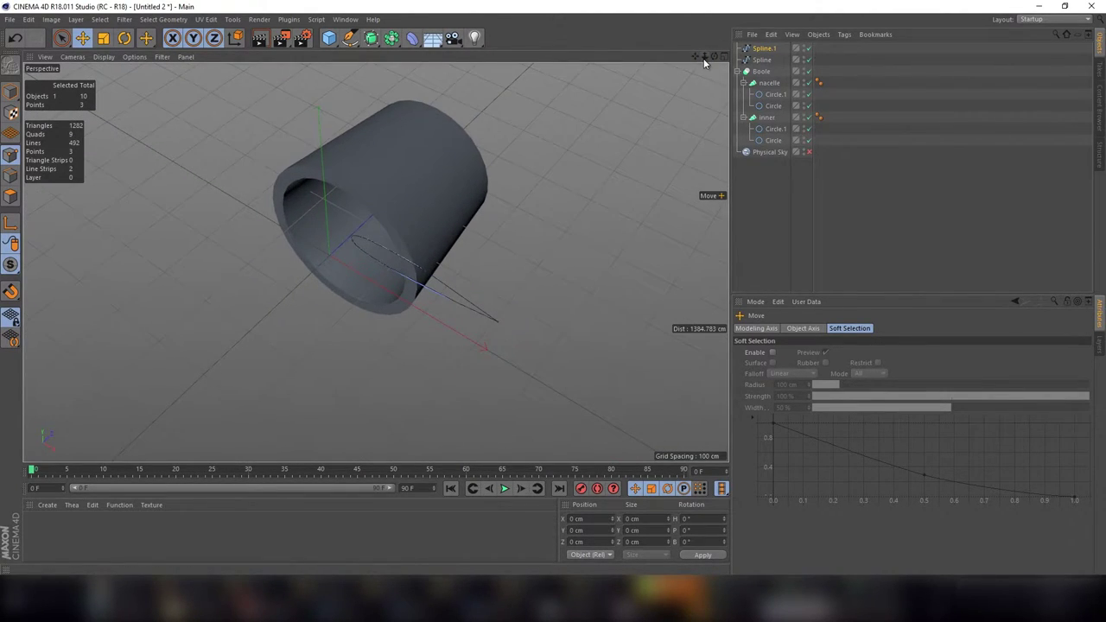
left_click(10, 92)
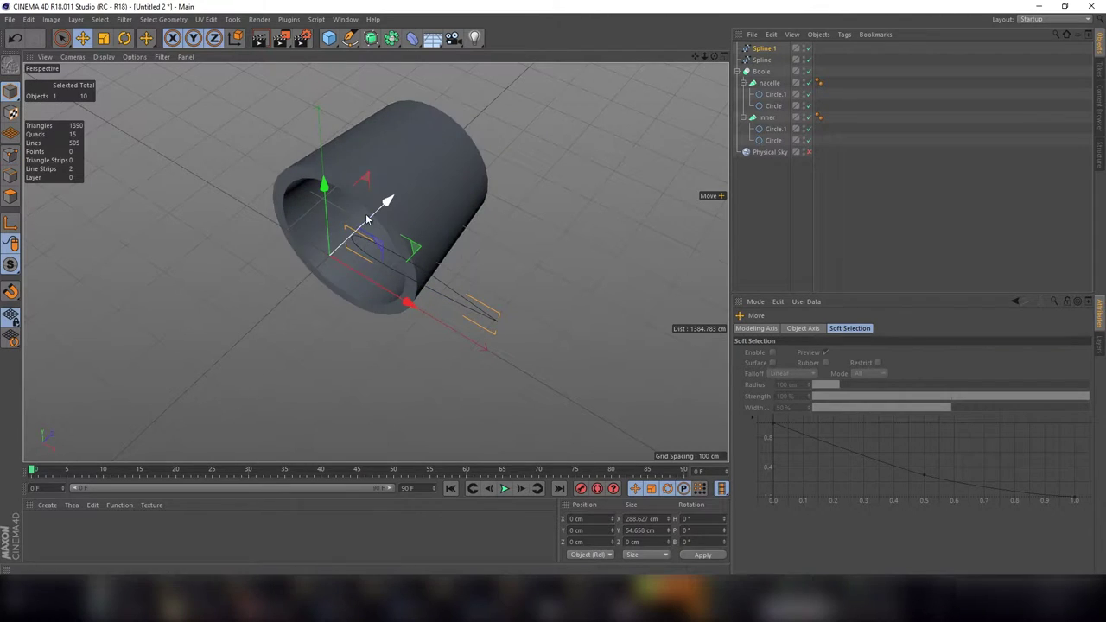
left_click_drag(371, 223, 327, 248)
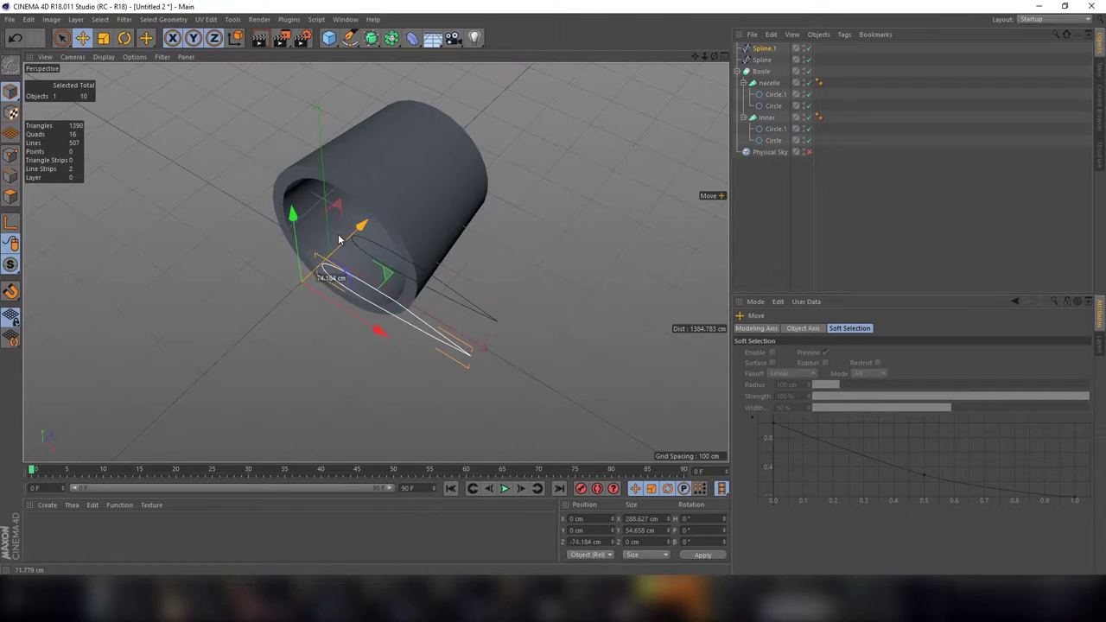
Step: Add a Loft containing Spline and Spline.1 to form the blade surface
left_click(371, 38)
left_click(499, 50)
left_click(762, 71)
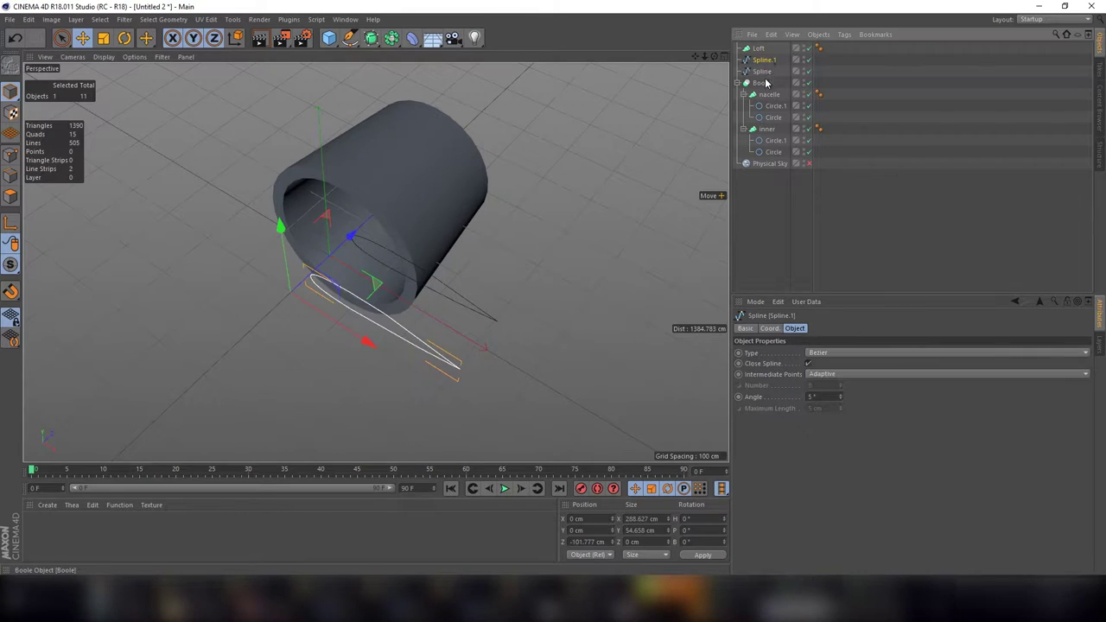
left_click(767, 61, "ctrl")
left_click_drag(756, 52, 375, 262)
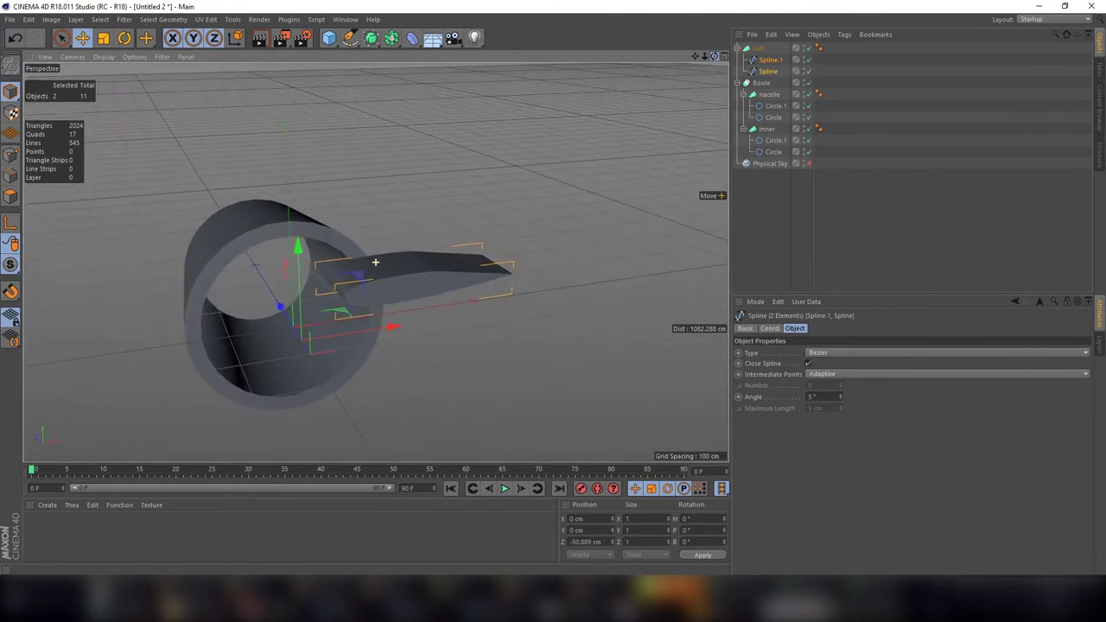
Step: Shrink the Spline section and raise it along Y so the blade tapers
left_click(768, 71)
key("t")
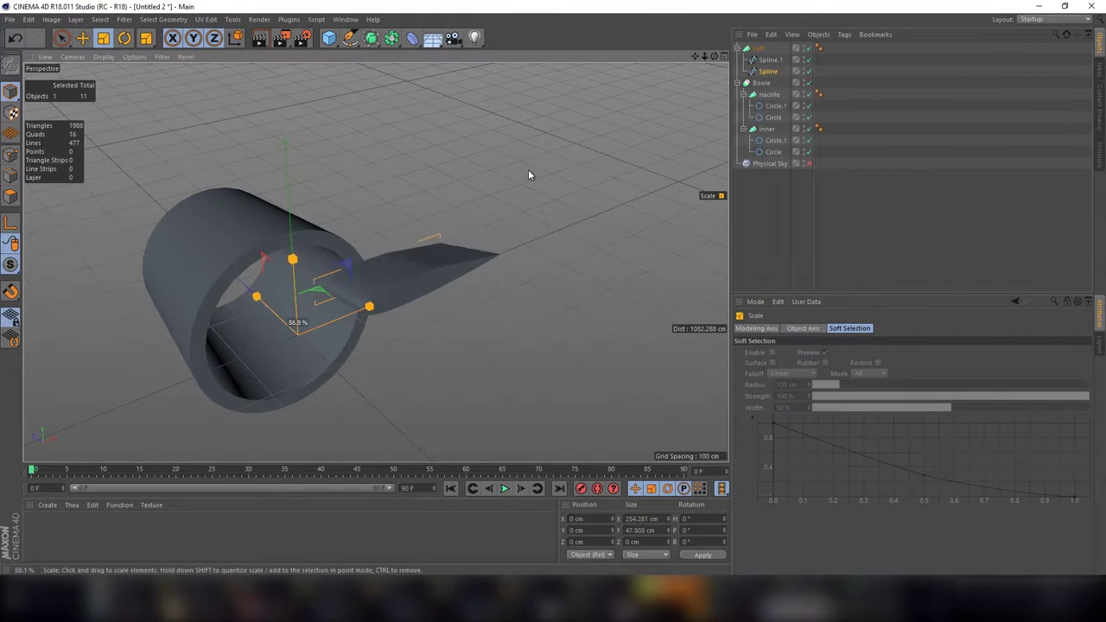
left_click_drag(528, 173, 212, 284)
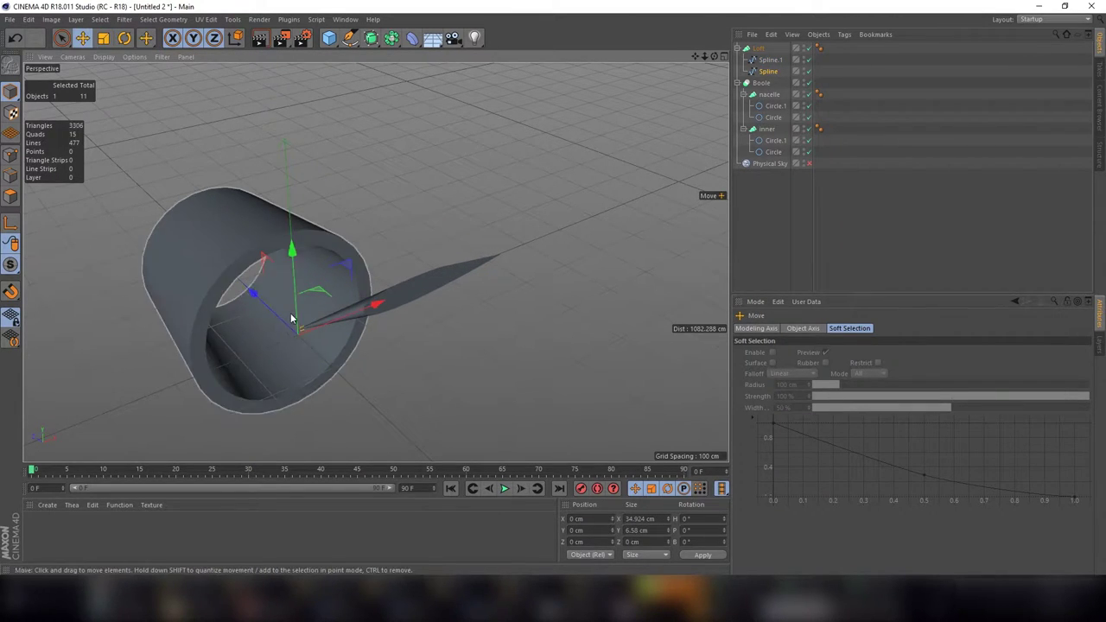
key("e")
mouse_move(294, 341)
left_mouse_down()
mouse_move(362, 229)
mouse_move(403, 196)
left_mouse_up()
Step: Shrink Spline.1 and rotate it to 75.941°
key("t")
left_click(770, 60)
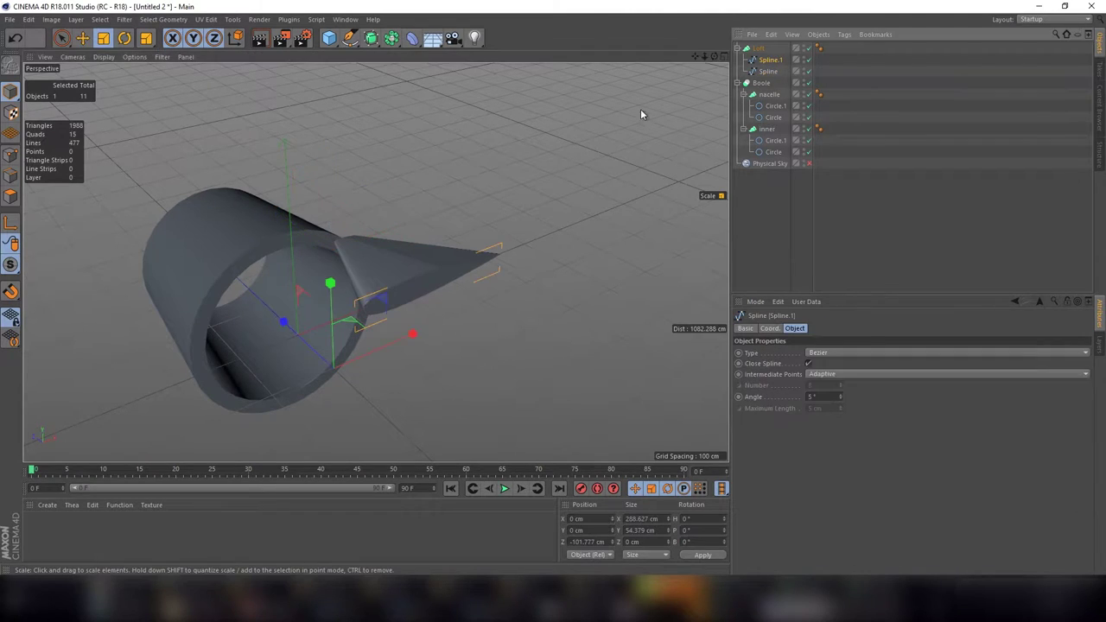
left_click_drag(596, 147, 280, 288)
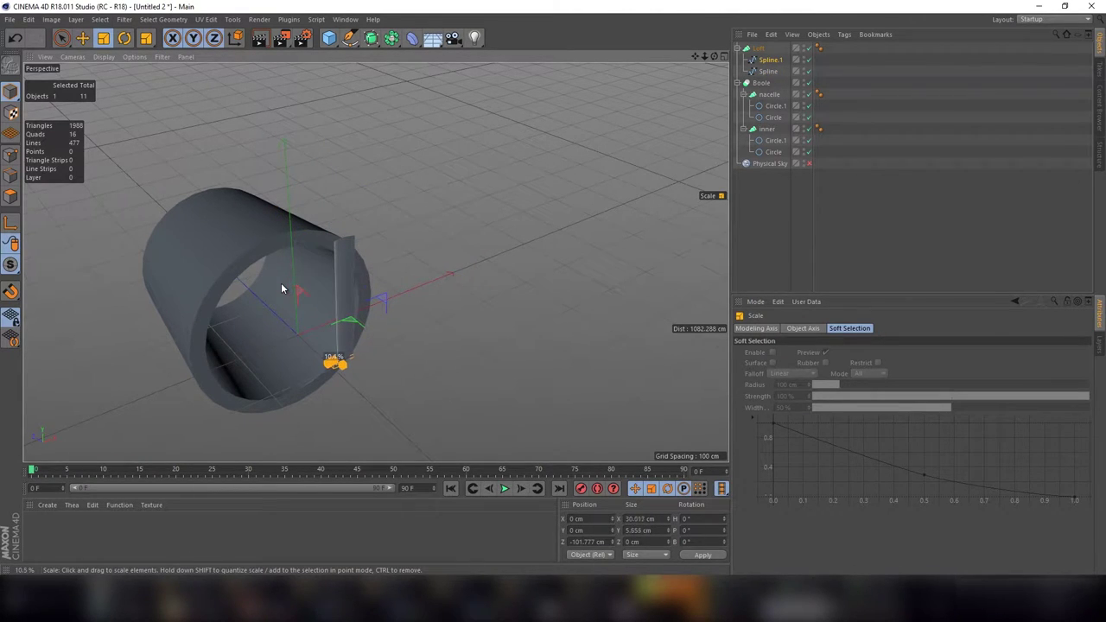
key("r")
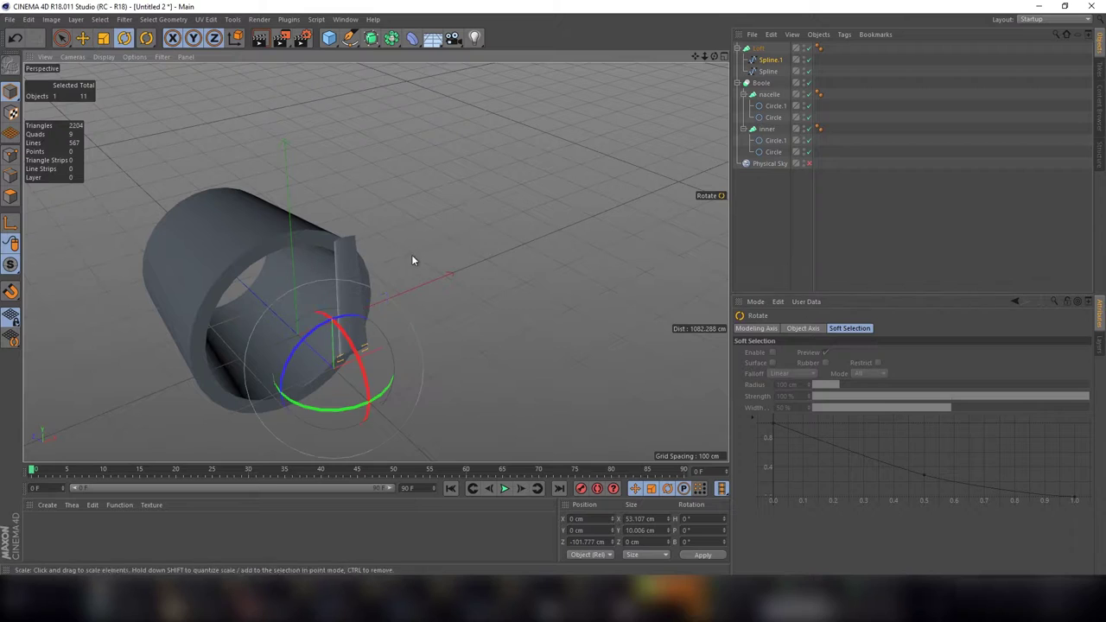
left_click_drag(347, 317, 666, 245)
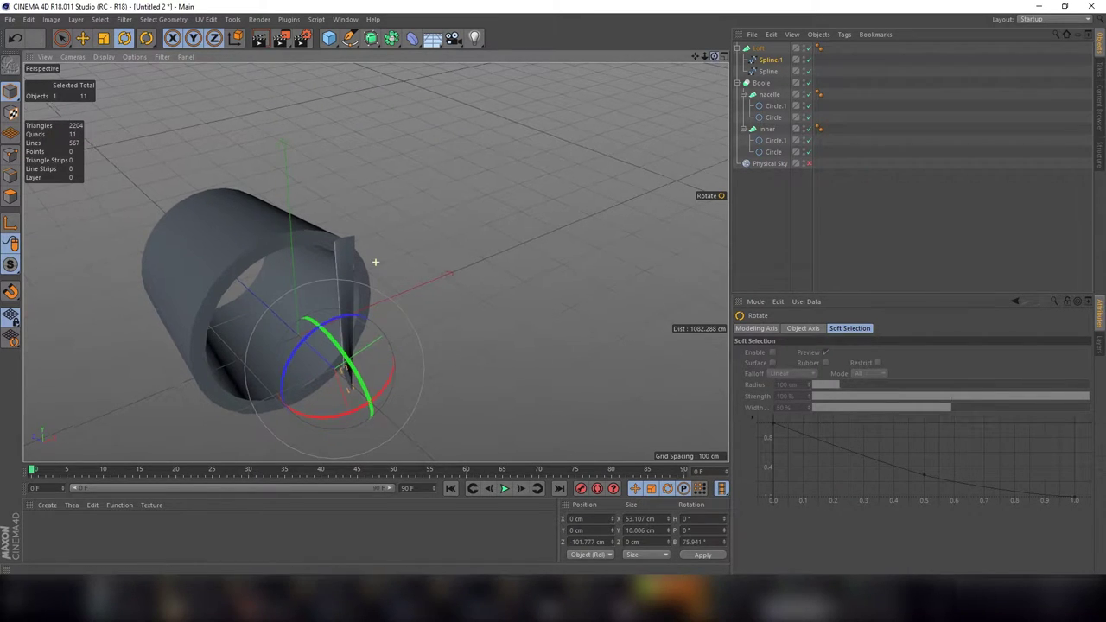
mouse_move(375, 261)
left_mouse_down("alt")
mouse_move(705, 61)
mouse_move(375, 261)
left_mouse_up("alt")
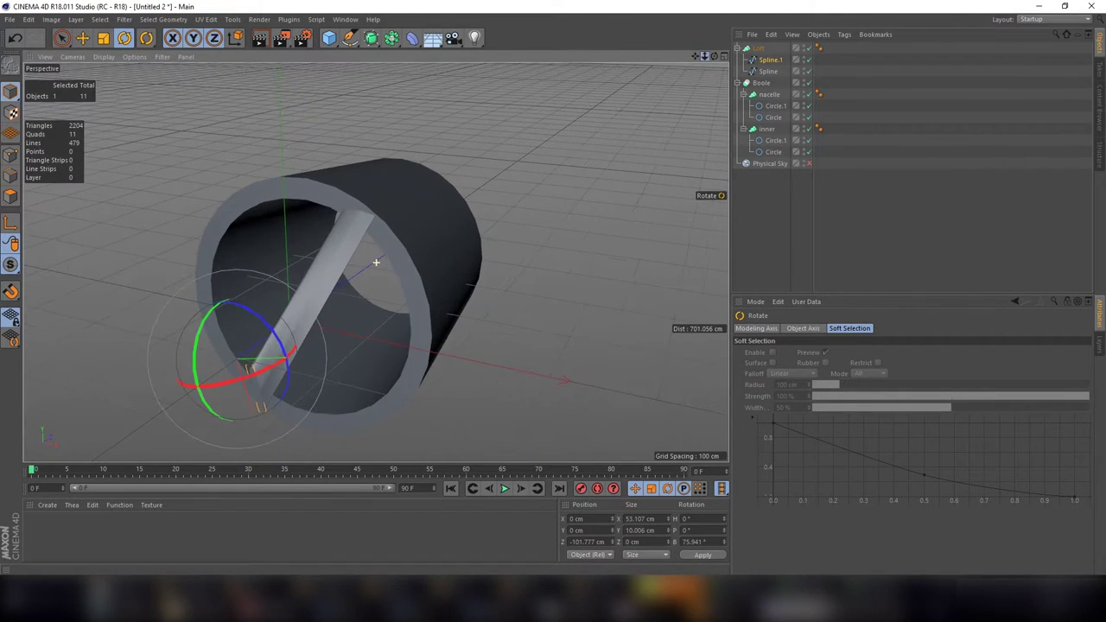
Step: Scale Spline to about 29% (13.525 × 2.548 cm) to taper the blade
left_click(768, 71)
key("t")
mouse_move(457, 168)
left_mouse_down()
mouse_move(198, 258)
mouse_move(218, 253)
left_mouse_up()
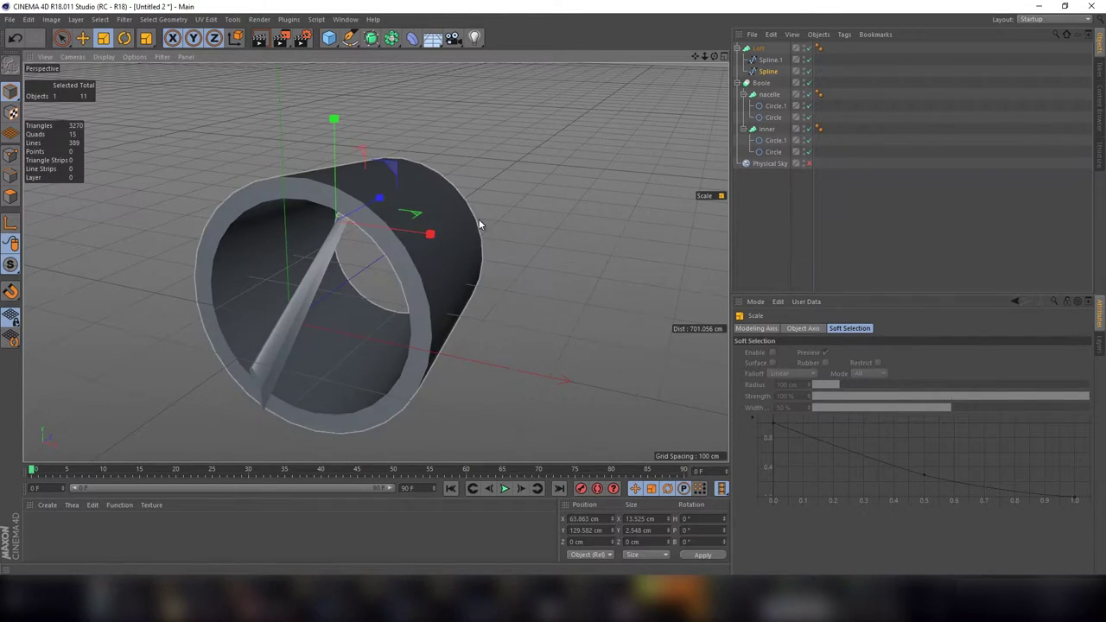
left_click(782, 205)
left_click(393, 37)
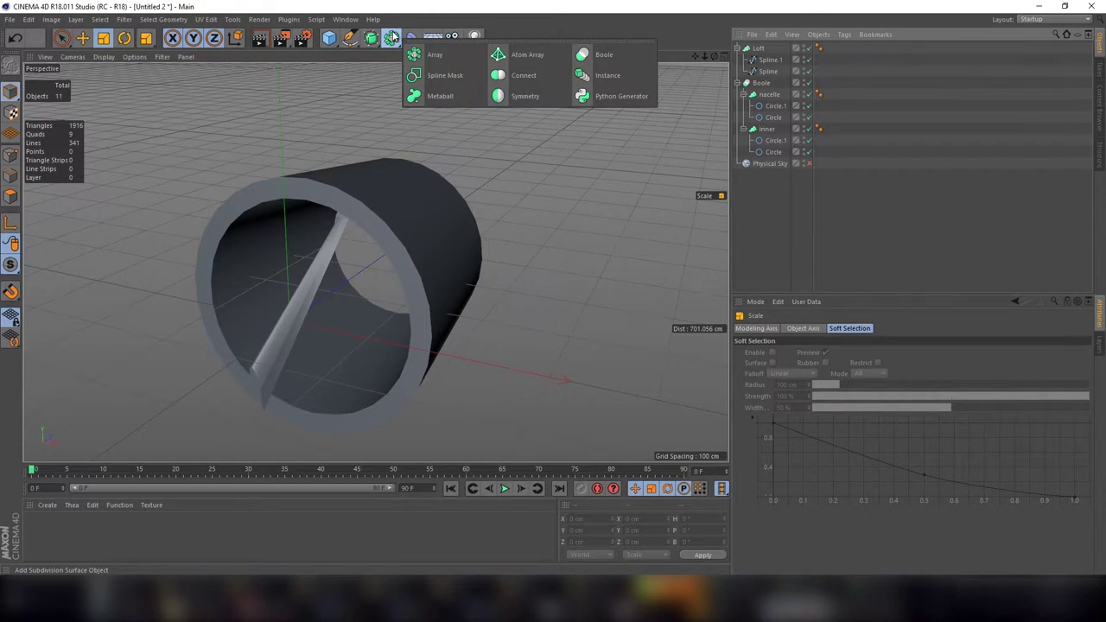
Step: Add an Array holding the blade Loft, wrapped in a new Null
left_click(414, 54)
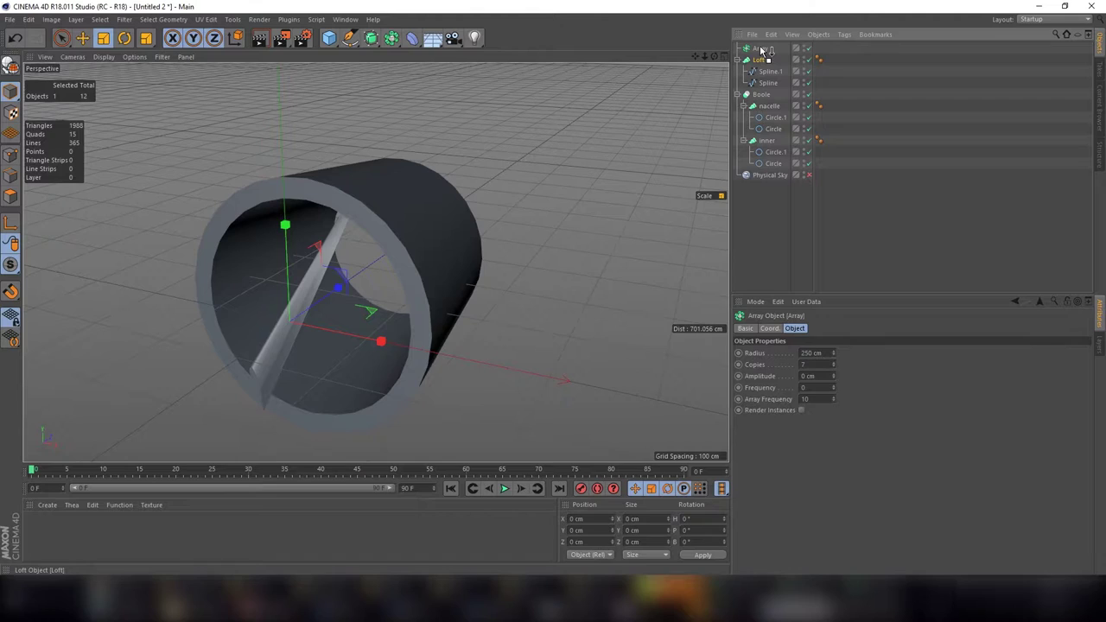
left_click_drag(762, 50, 761, 52)
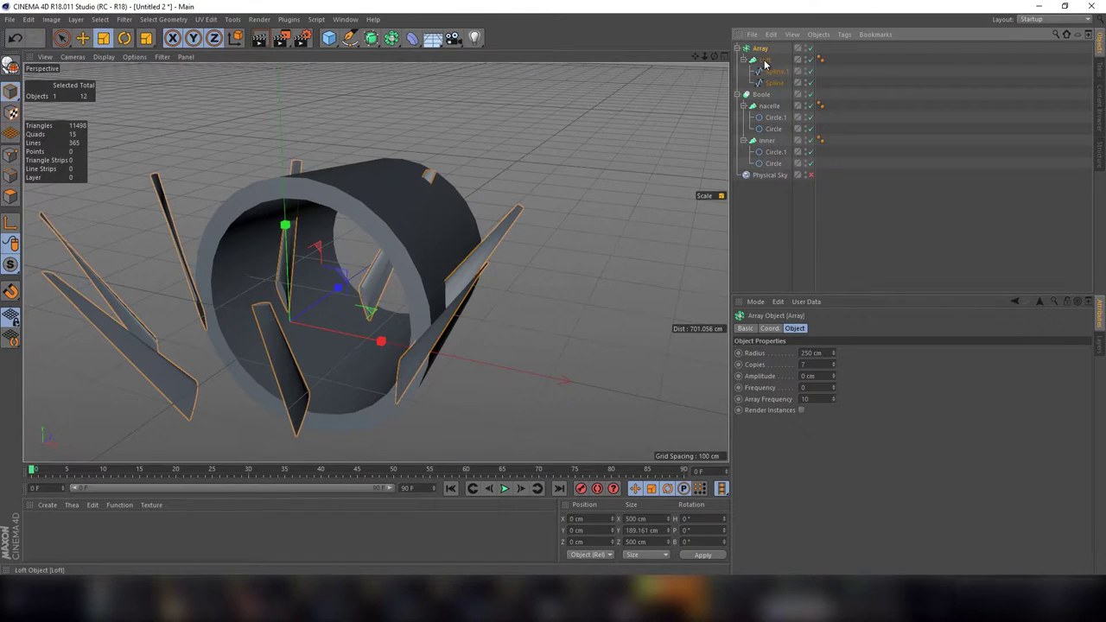
right_click(764, 64)
left_click(823, 428)
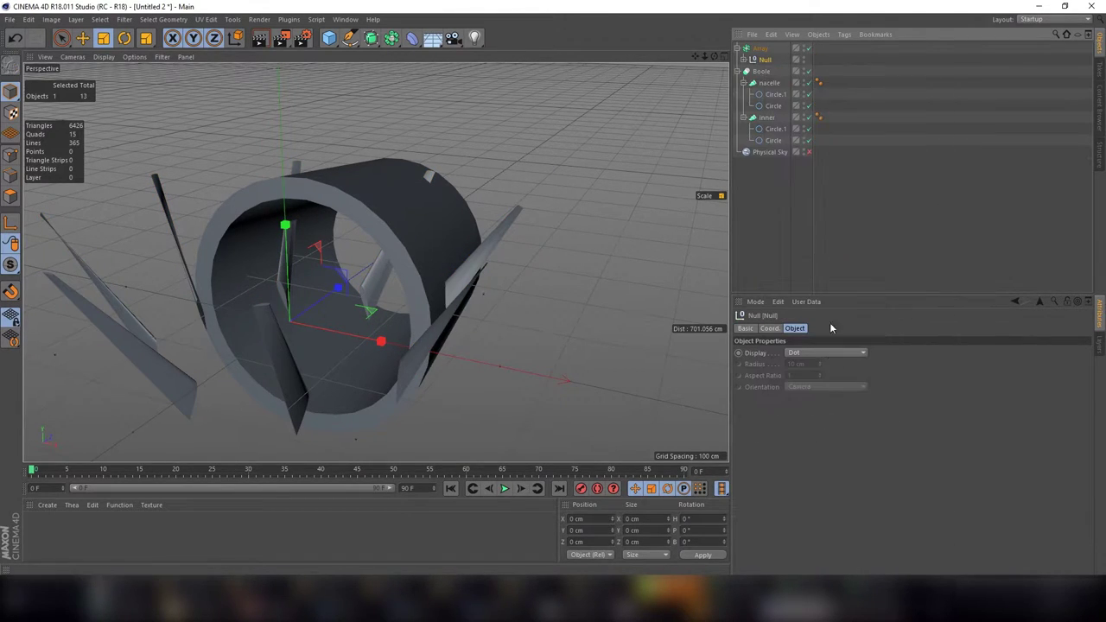
Step: Pitch the blade Loft to -58.058° and move it up and outward
key("r")
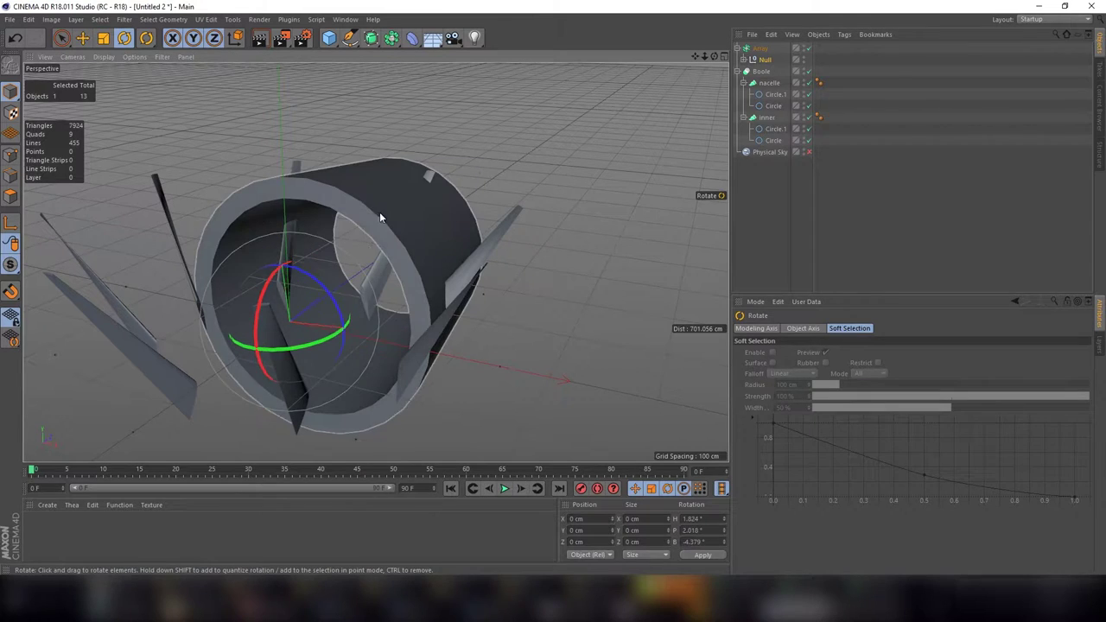
left_click_drag(265, 296, 219, 369)
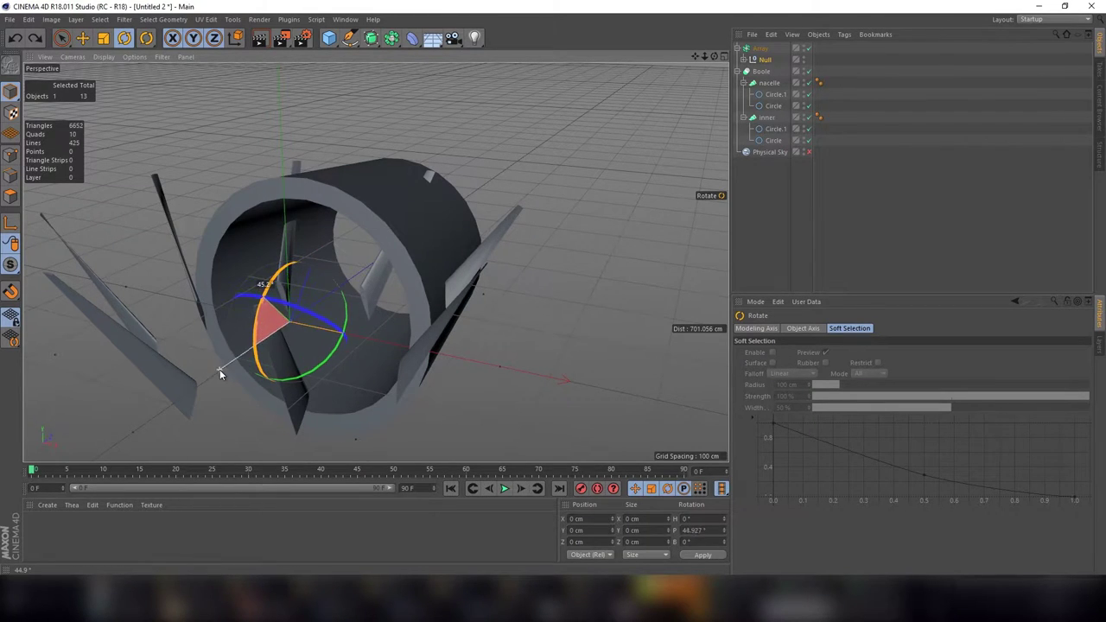
left_click(748, 59)
left_click(771, 71)
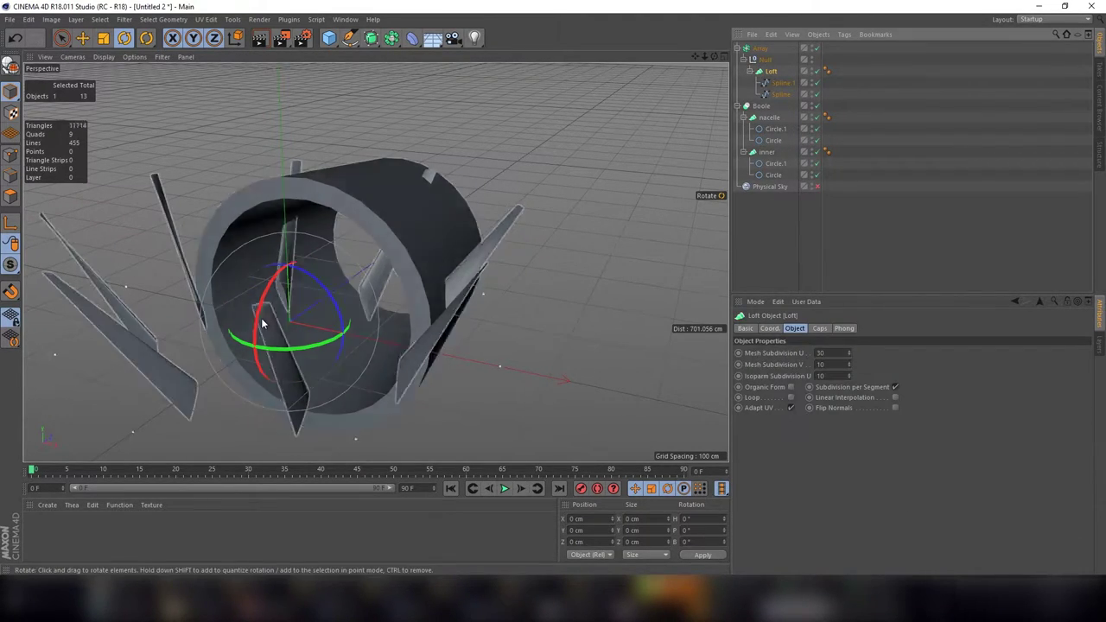
mouse_move(259, 316)
left_mouse_down()
mouse_move(253, 328)
mouse_move(289, 304)
left_mouse_up()
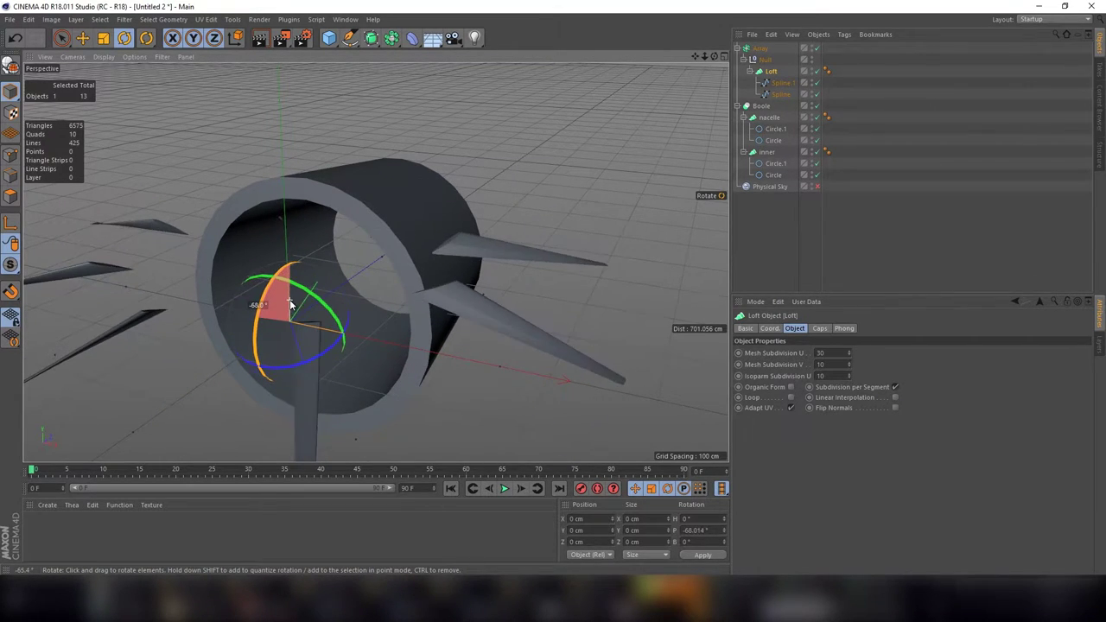
key("e")
left_click_drag(370, 341, 329, 331)
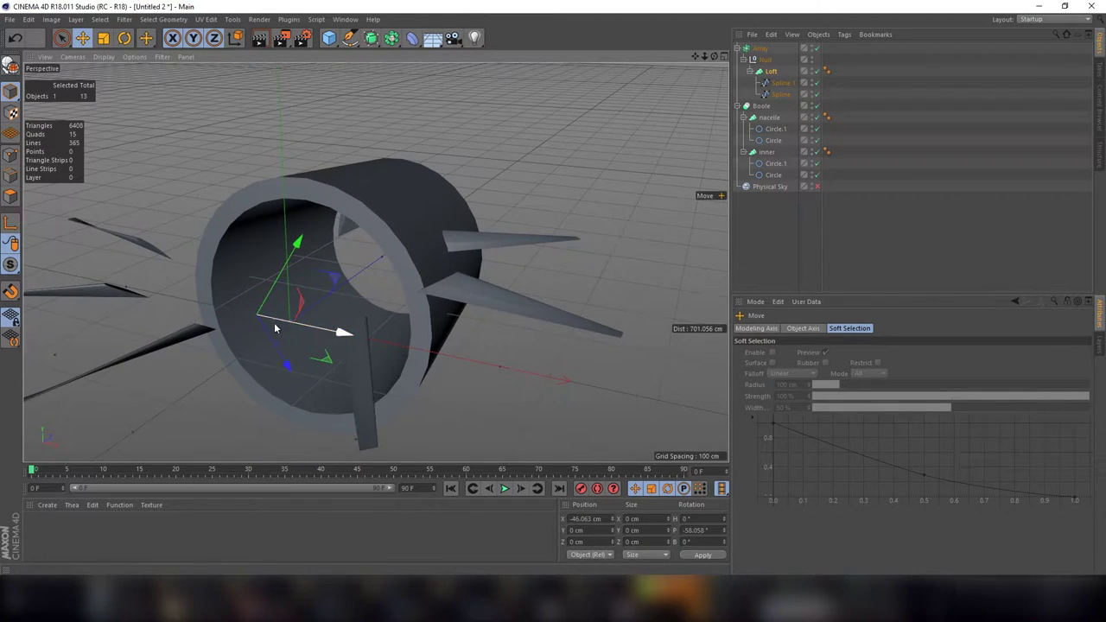
mouse_move(275, 328)
left_mouse_down()
mouse_move(225, 251)
mouse_move(210, 185)
left_mouse_up()
Step: Lower the blade Array along Y into the nacelle opening
left_click(761, 49)
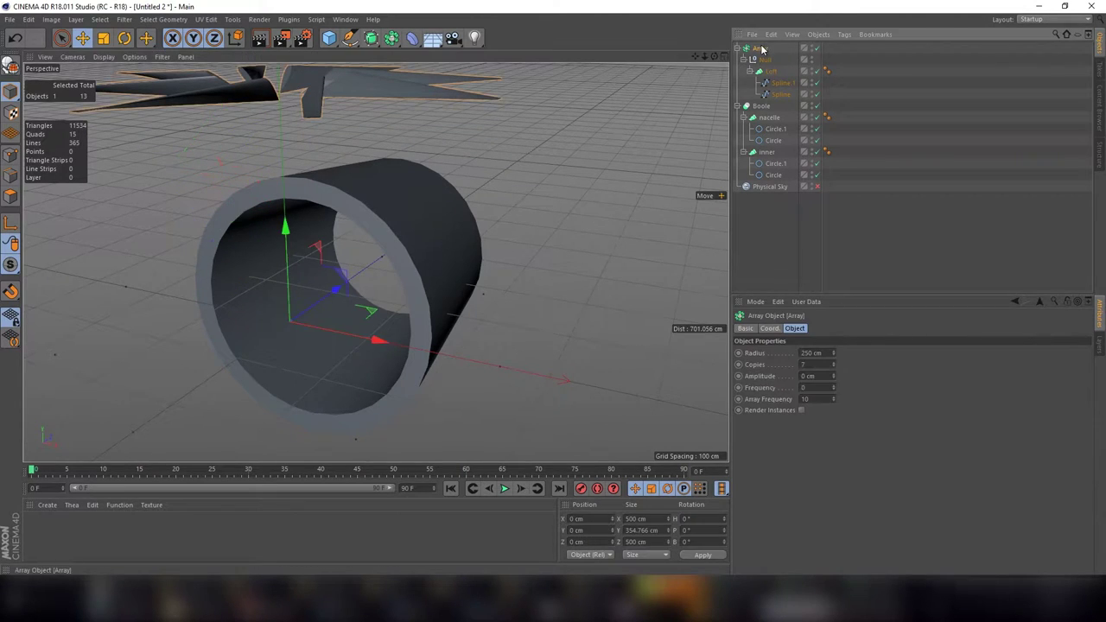
left_click(298, 248)
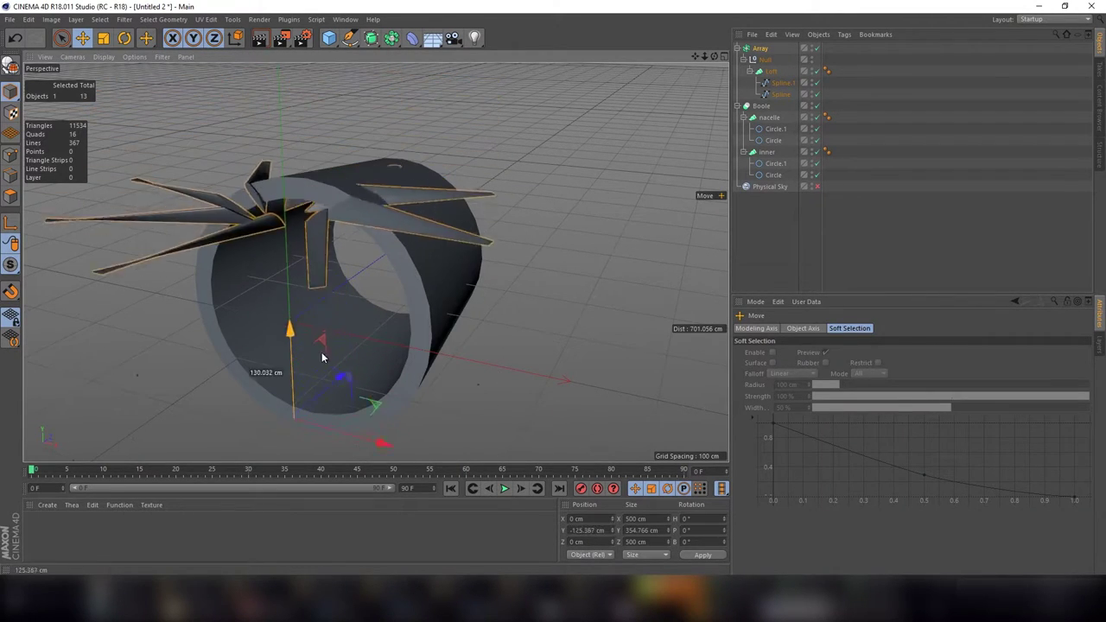
left_click_drag(288, 255, 327, 402)
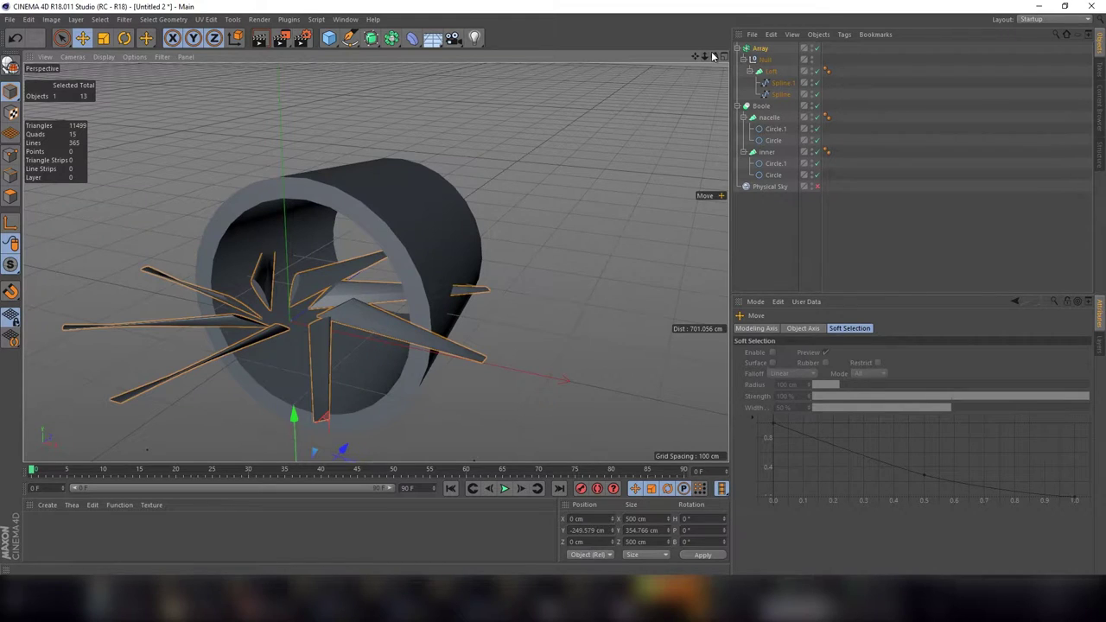
left_click_drag(714, 57, 375, 261)
left_click_drag(692, 61, 536, 224)
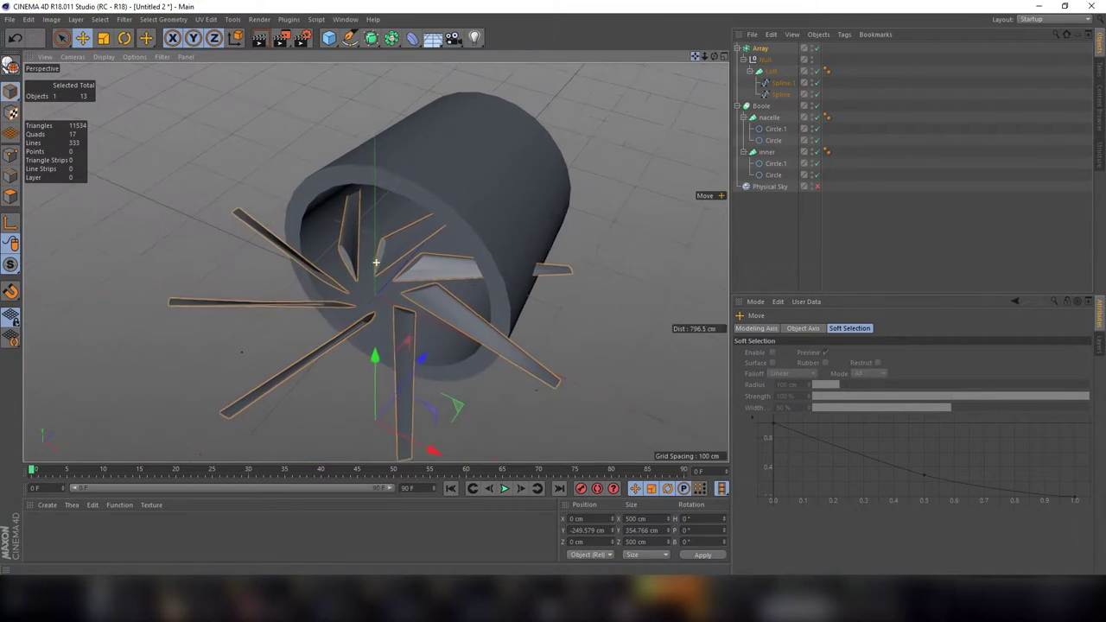
Step: Rotate the blade Loft to H -26.147°, P -42.165°, B -61.209°
left_click(770, 71)
key("r")
mouse_move(276, 346)
left_mouse_down()
mouse_move(304, 331)
mouse_move(271, 333)
left_mouse_up()
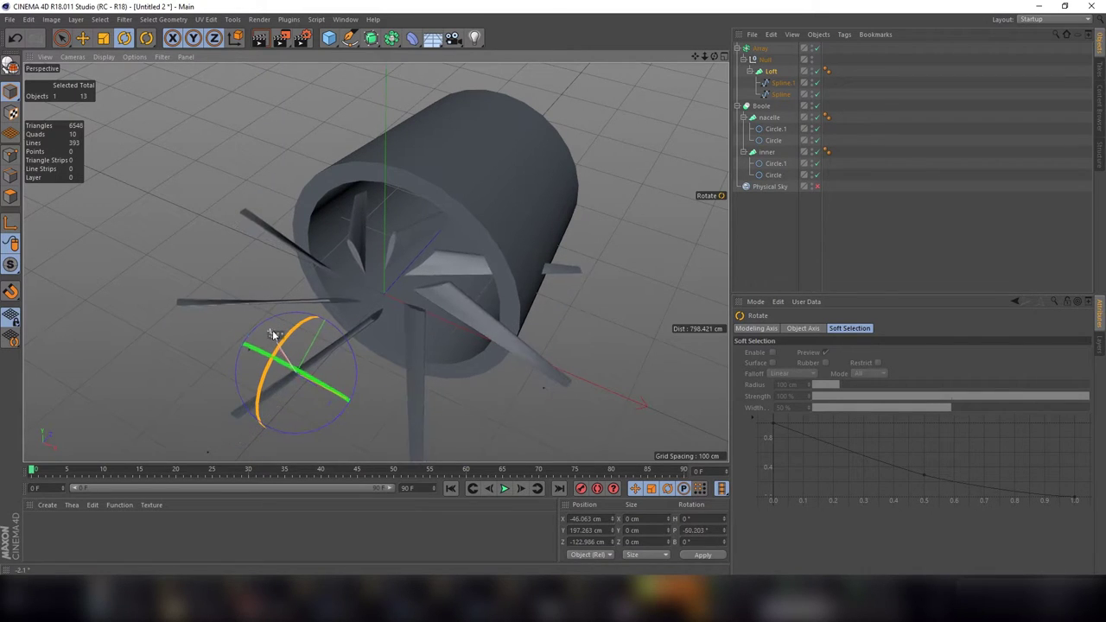
mouse_move(723, 57)
left_mouse_down()
mouse_move(375, 260)
mouse_move(399, 296)
left_mouse_up()
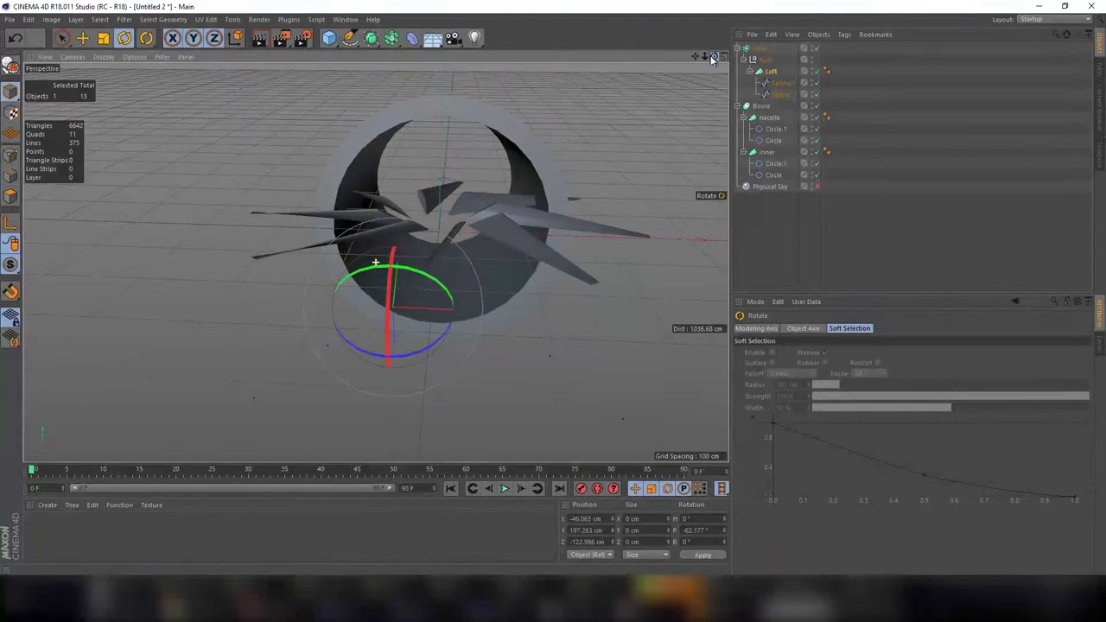
mouse_move(393, 359)
left_mouse_down()
mouse_move(430, 344)
mouse_move(410, 345)
left_mouse_up()
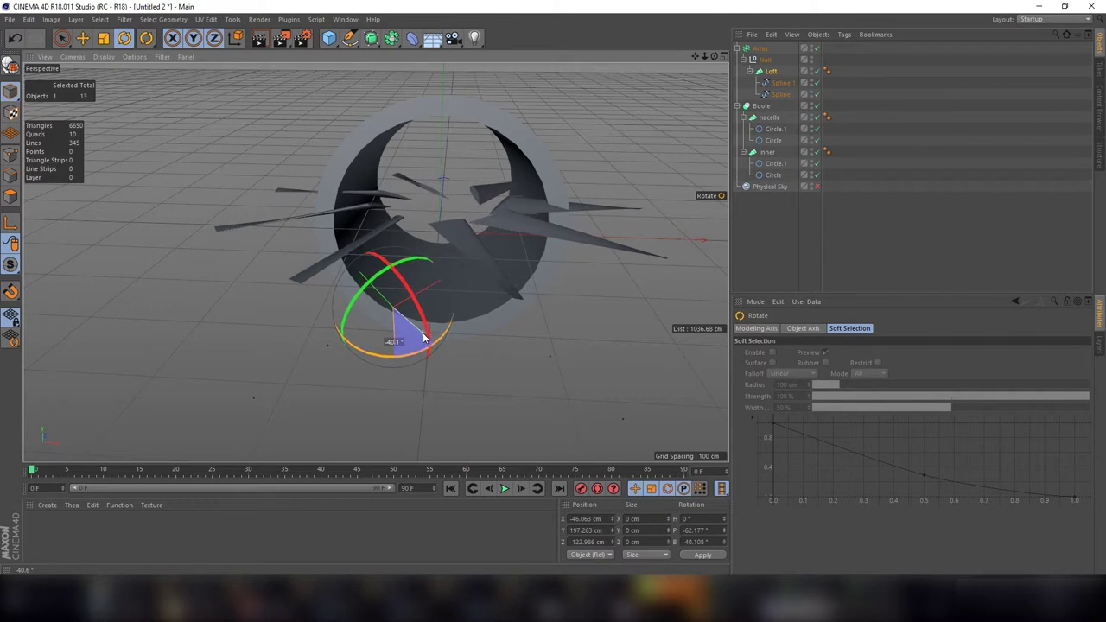
left_click_drag(410, 345, 420, 336)
left_click_drag(368, 294, 339, 311)
left_click_drag(714, 55, 726, 61)
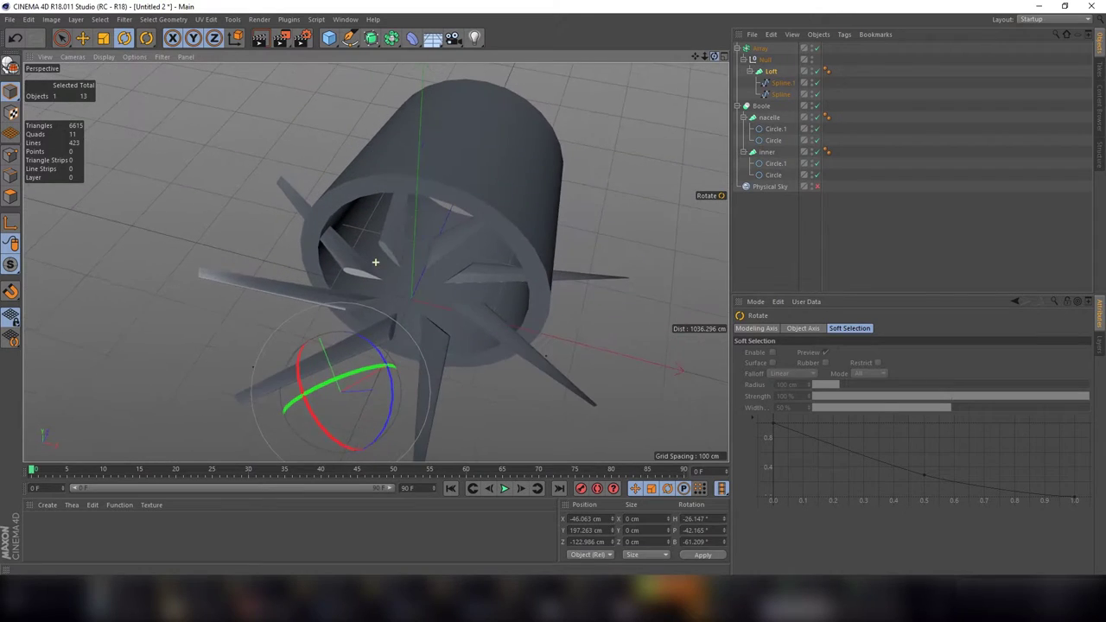
left_click(755, 49)
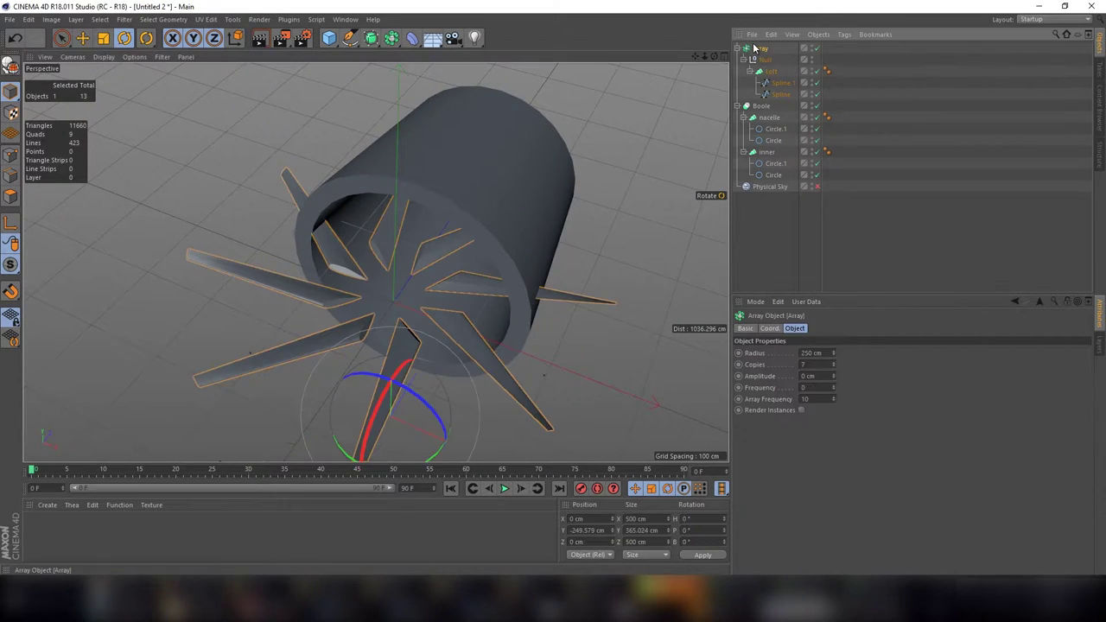
Step: Raise the Array copies to 12
left_click(834, 366)
left_click(833, 366)
left_click(834, 365)
left_click(834, 366)
left_click(833, 365)
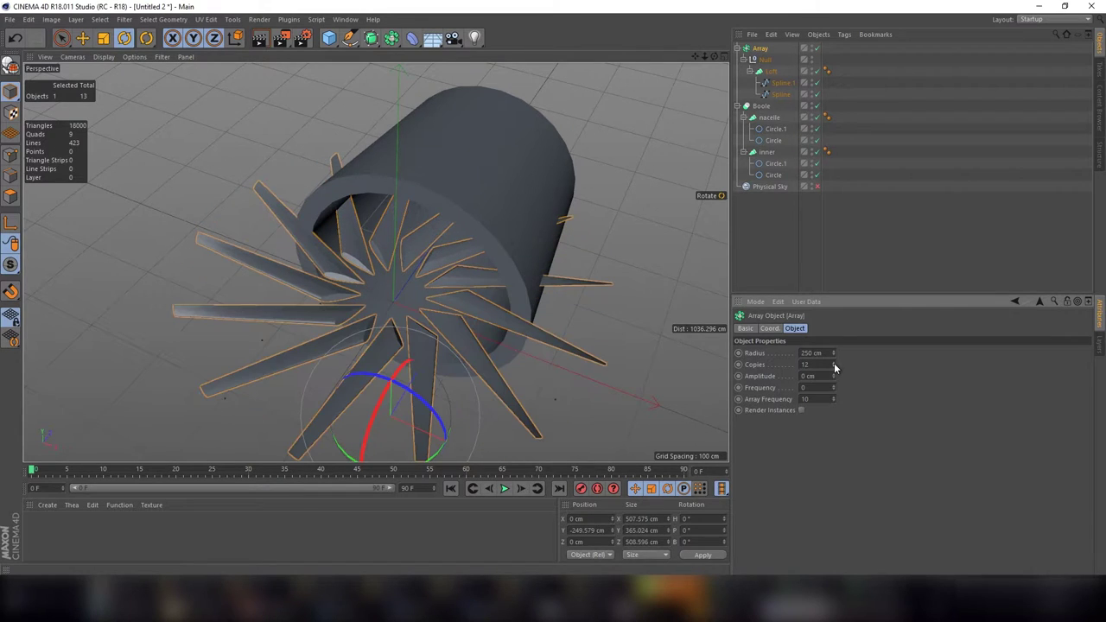
Step: Resize Spline.1, enlarge Spline to about 207%, then delete the blade Array
left_click(780, 94)
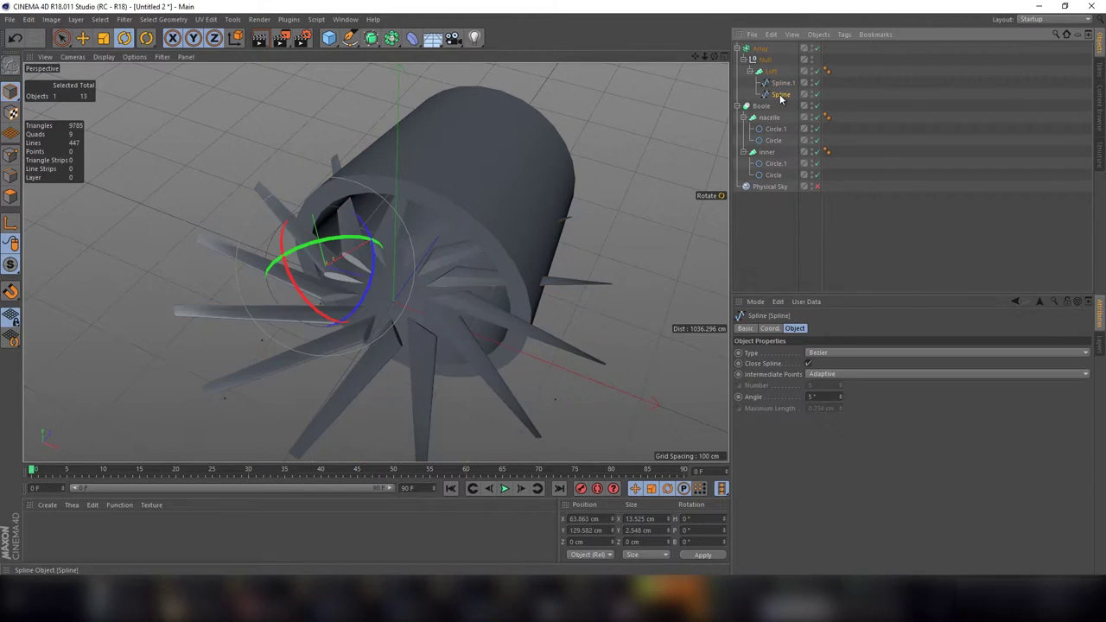
left_click(779, 72)
left_click(777, 95)
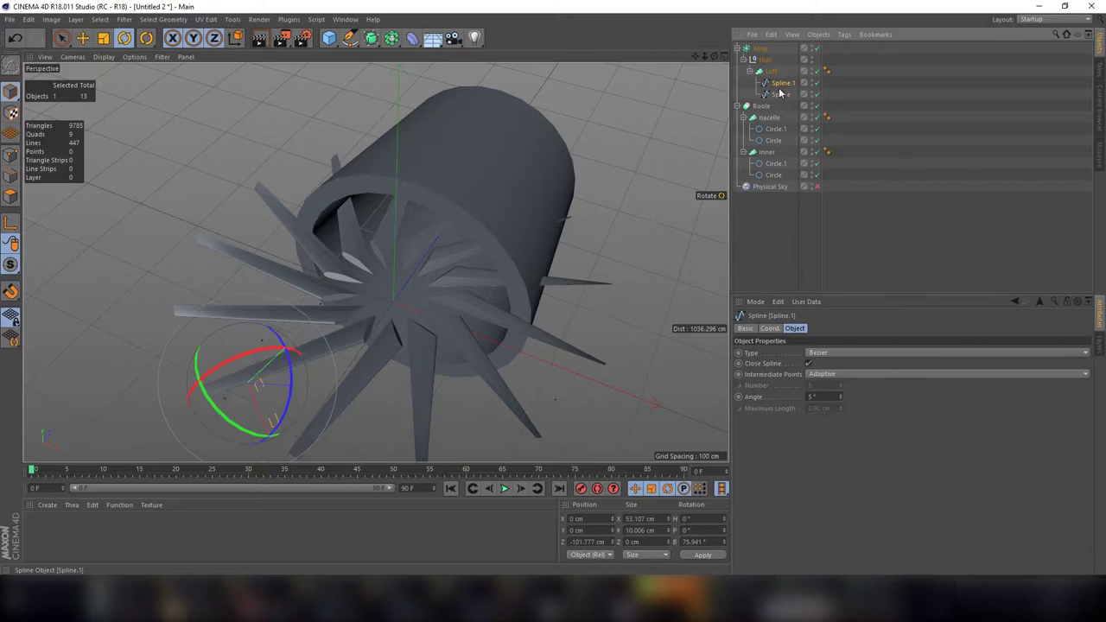
left_click(783, 83)
key("t")
mouse_move(247, 382)
left_mouse_down()
mouse_move(296, 338)
mouse_move(292, 327)
left_mouse_up()
left_click(780, 94)
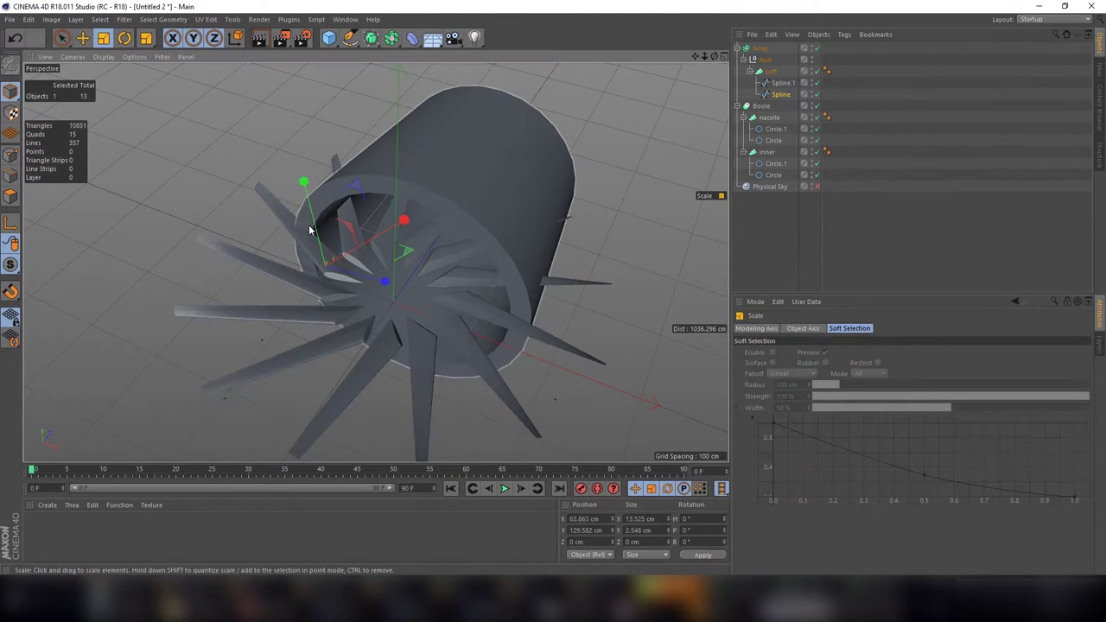
mouse_move(310, 230)
left_mouse_down()
mouse_move(336, 251)
mouse_move(249, 168)
mouse_move(458, 62)
left_mouse_up()
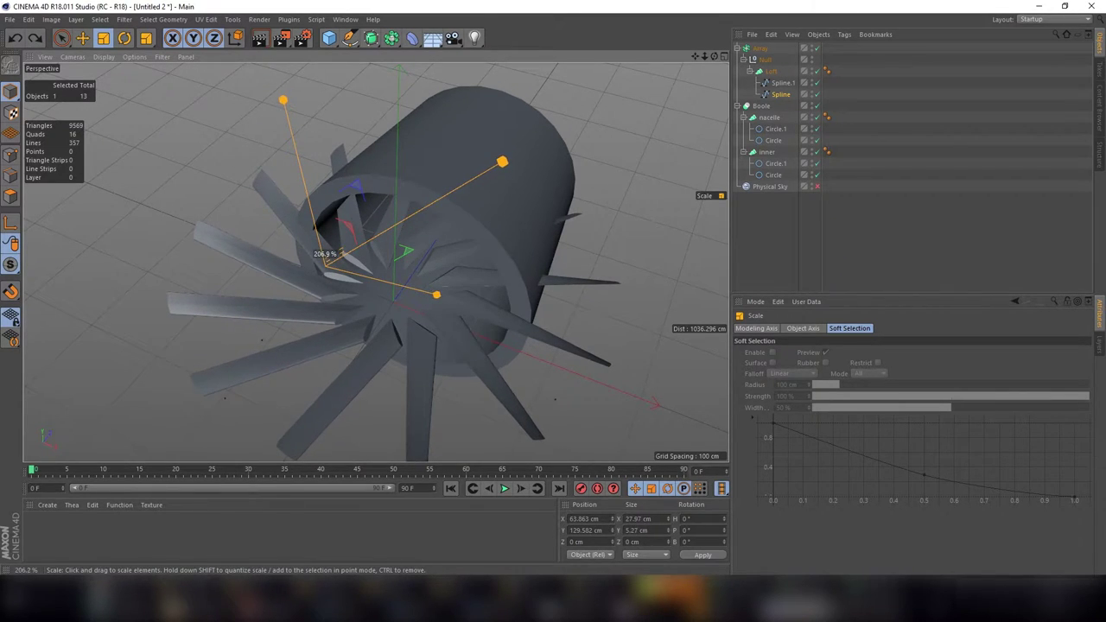
left_click_drag(324, 254, 326, 256)
left_click(757, 50)
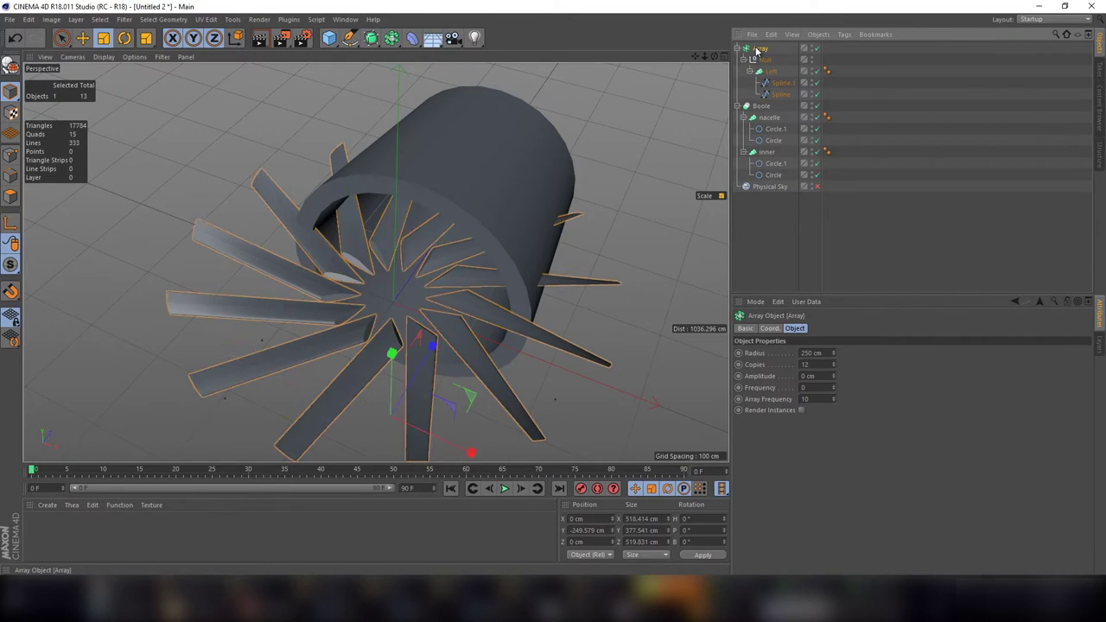
key("Delete")
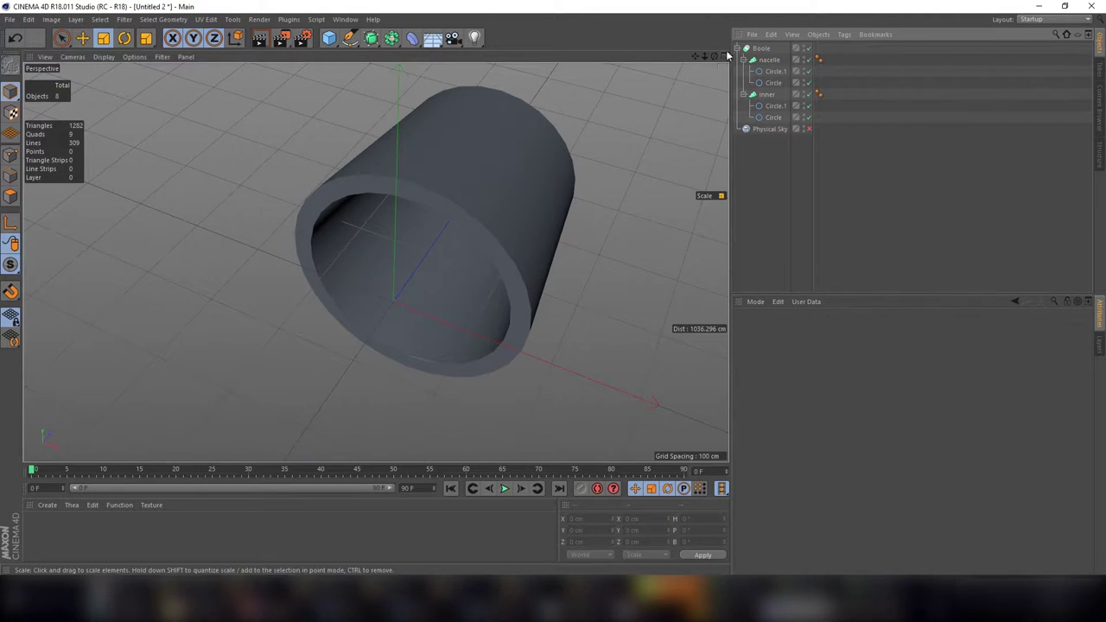
Step: Set the spline Pen tool to Bezier and display the nacelle in the four-view layout
left_click_drag(714, 56, 375, 261)
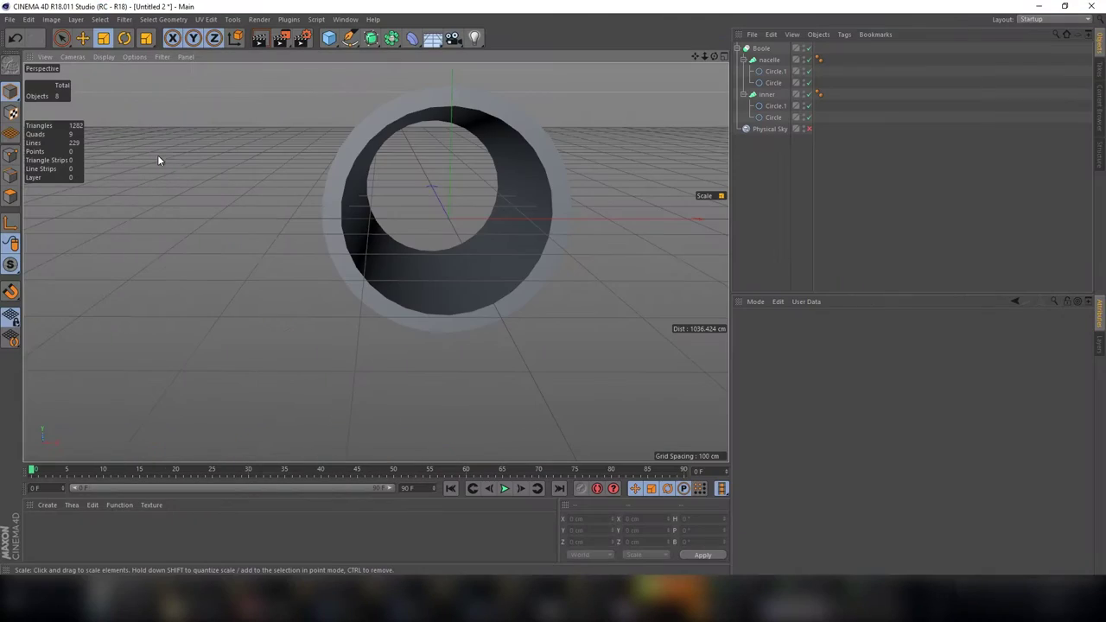
left_click(349, 37)
left_click(390, 54)
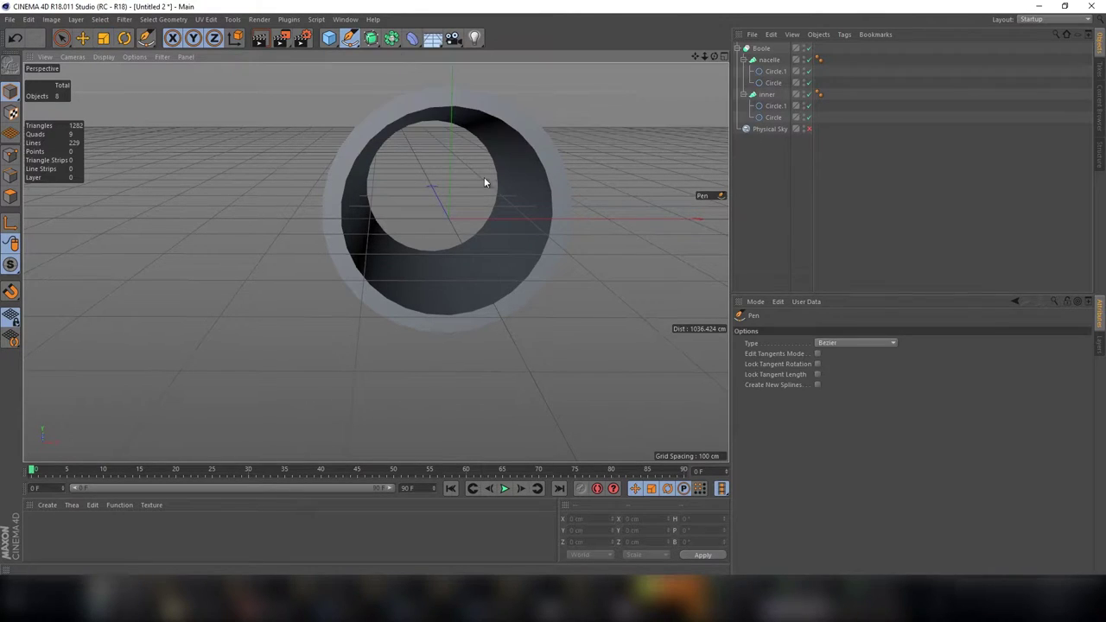
left_click(724, 55)
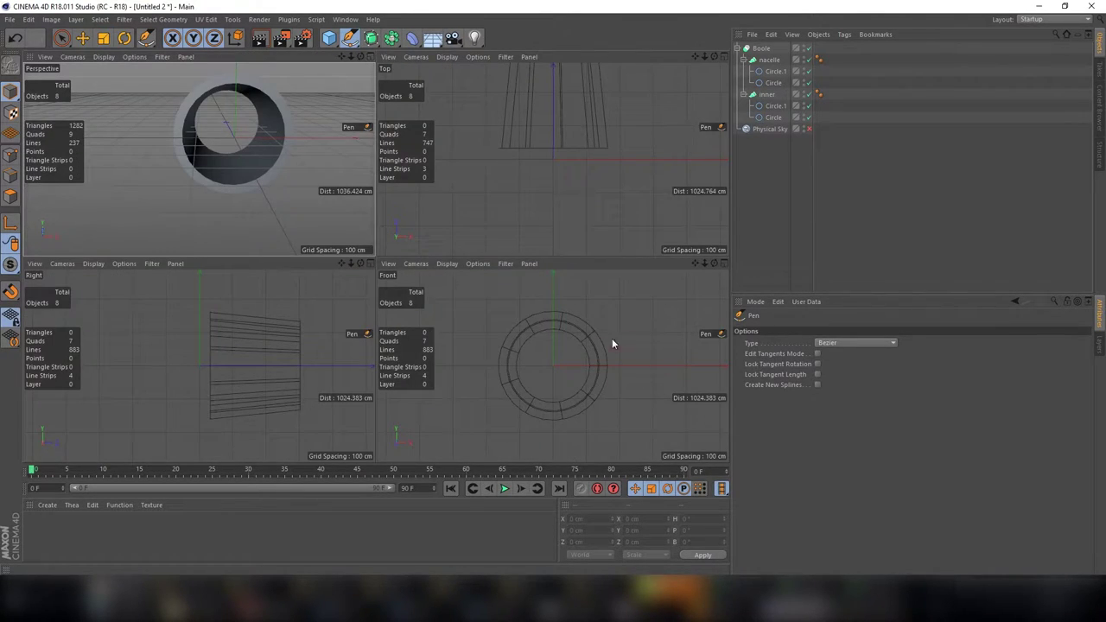
Step: In the maximized Front view, draw a closed airfoil spline and reshape its top point
left_click(726, 265)
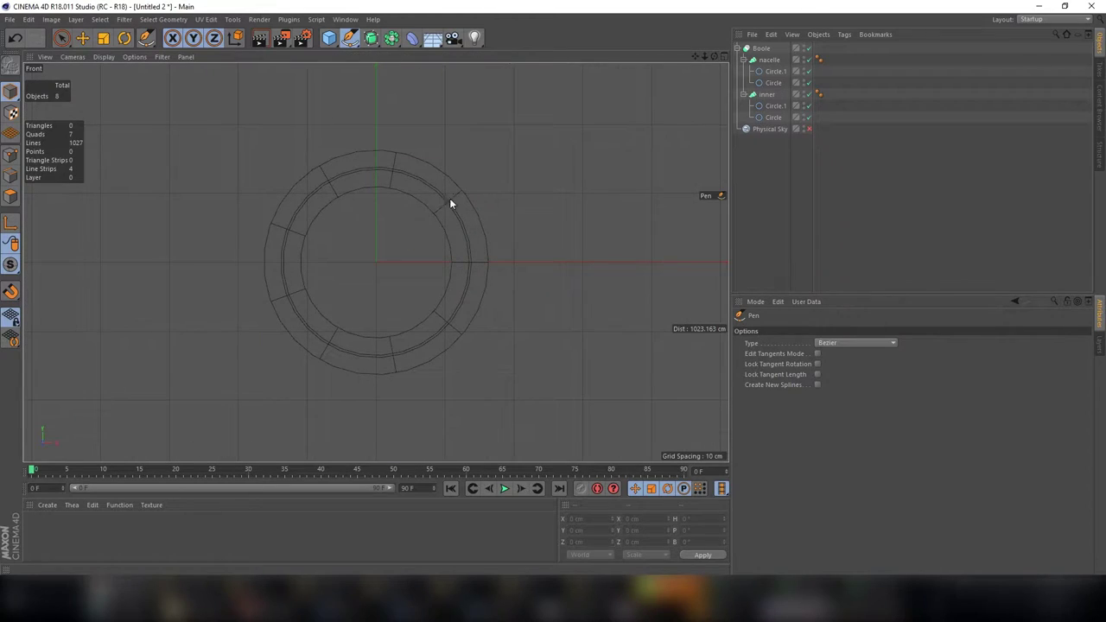
left_click(648, 195)
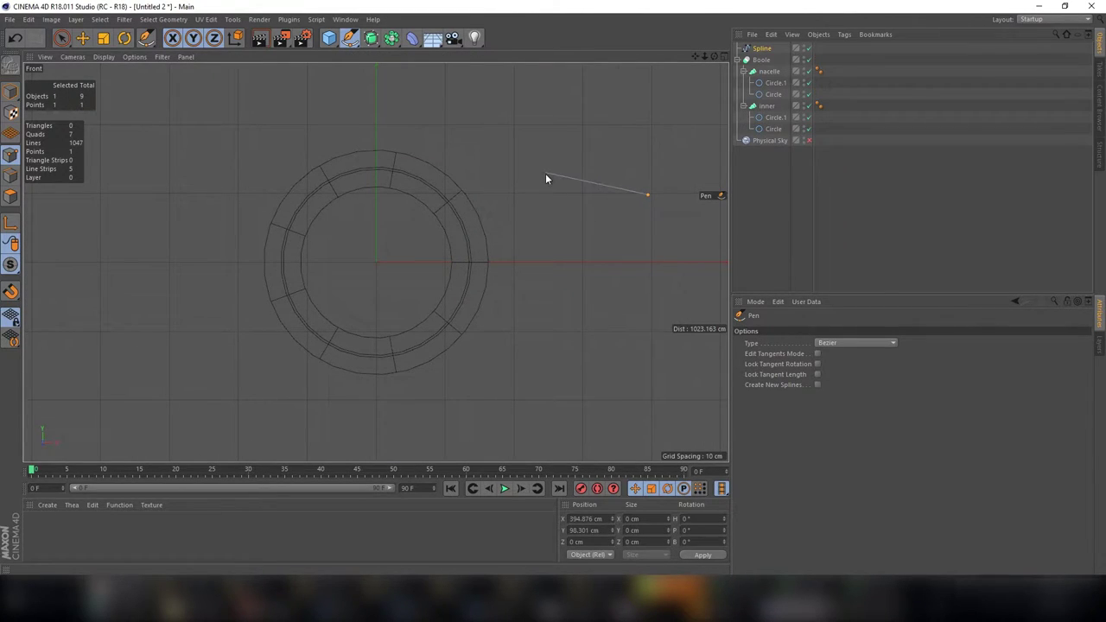
left_click_drag(523, 166, 486, 170)
left_click_drag(442, 177, 448, 181)
key("ctrl+z")
left_click_drag(481, 190, 510, 203)
left_click(646, 194)
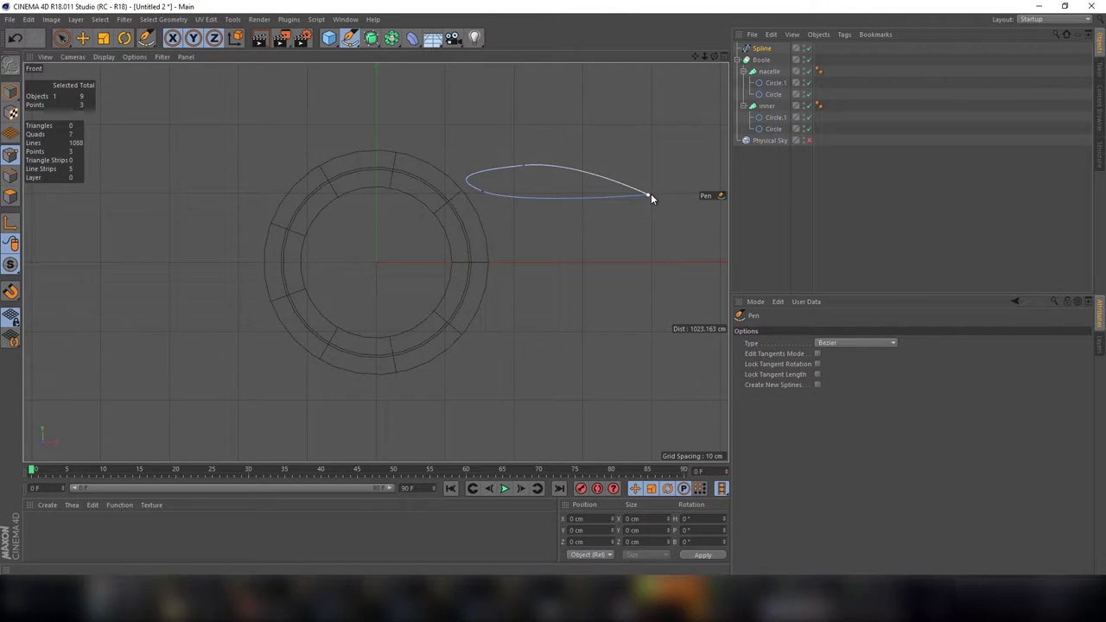
left_click(524, 165)
left_click_drag(527, 166, 521, 172)
Step: Copy and paste the airfoil spline to create Spline.1
left_click(761, 50)
key("ctrl+c")
key("ctrl+v")
Step: Add a Loft object and put both airfoil splines inside it
left_click(372, 38)
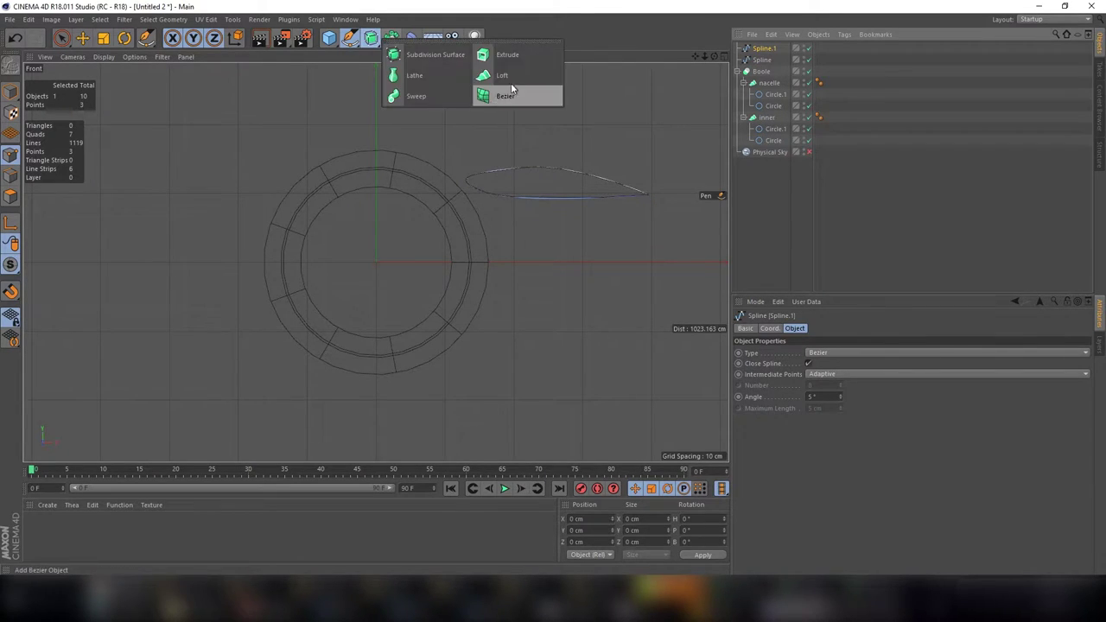
left_click(510, 83)
left_click(721, 56)
left_click(765, 60)
left_click(764, 70, "shift")
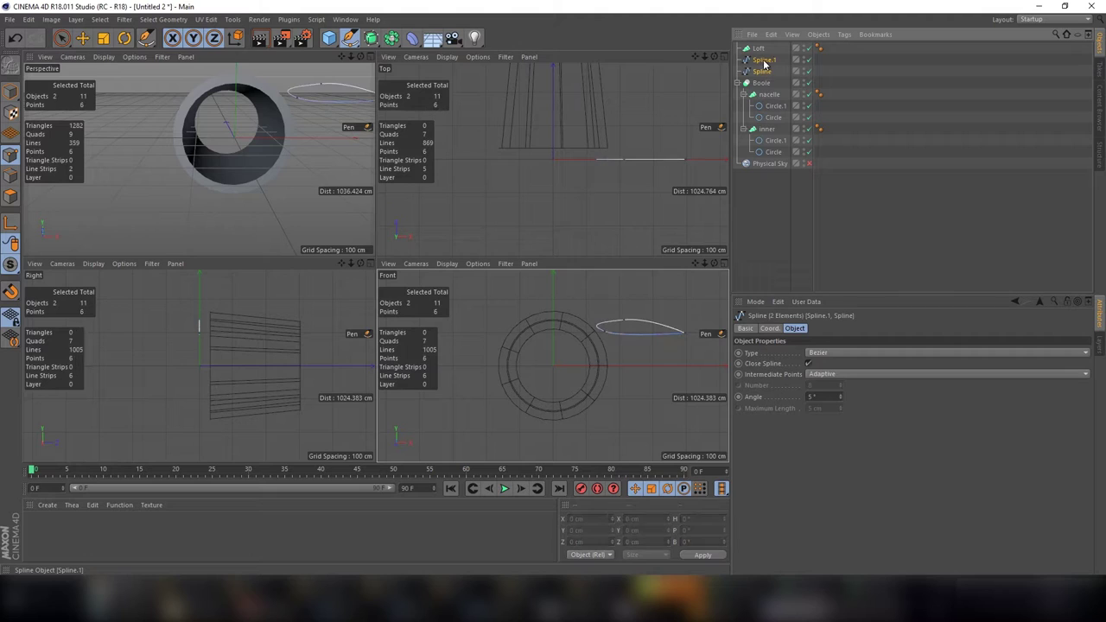
left_click_drag(758, 53, 759, 49)
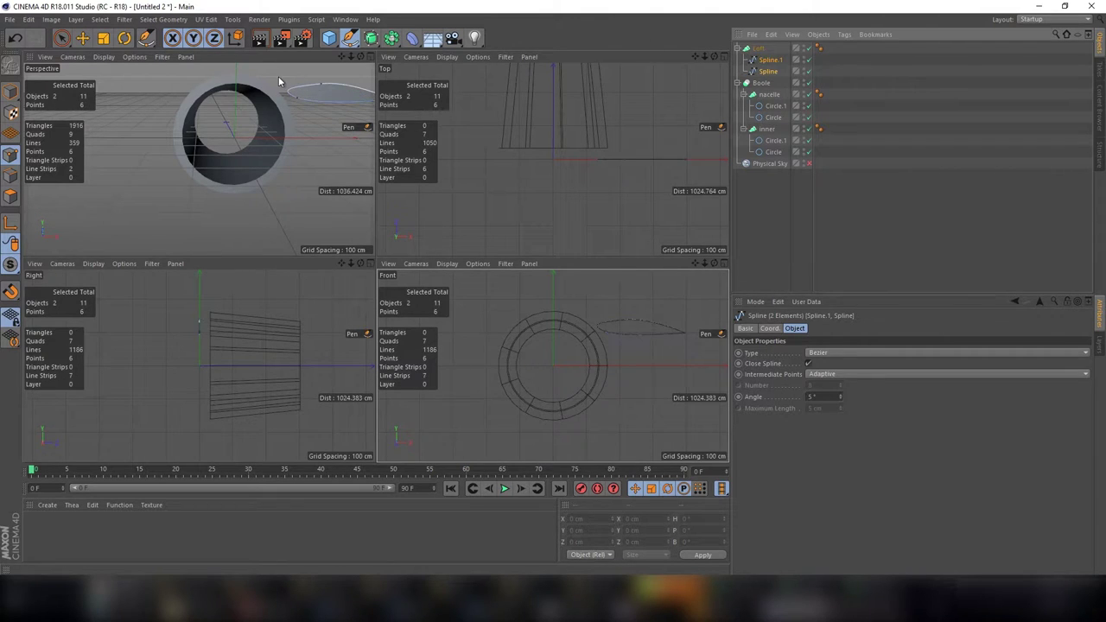
Step: Move Spline.1 149 cm back along Z to stretch the lofted wing
left_click(370, 56)
left_click_drag(388, 259, 518, 260, "alt")
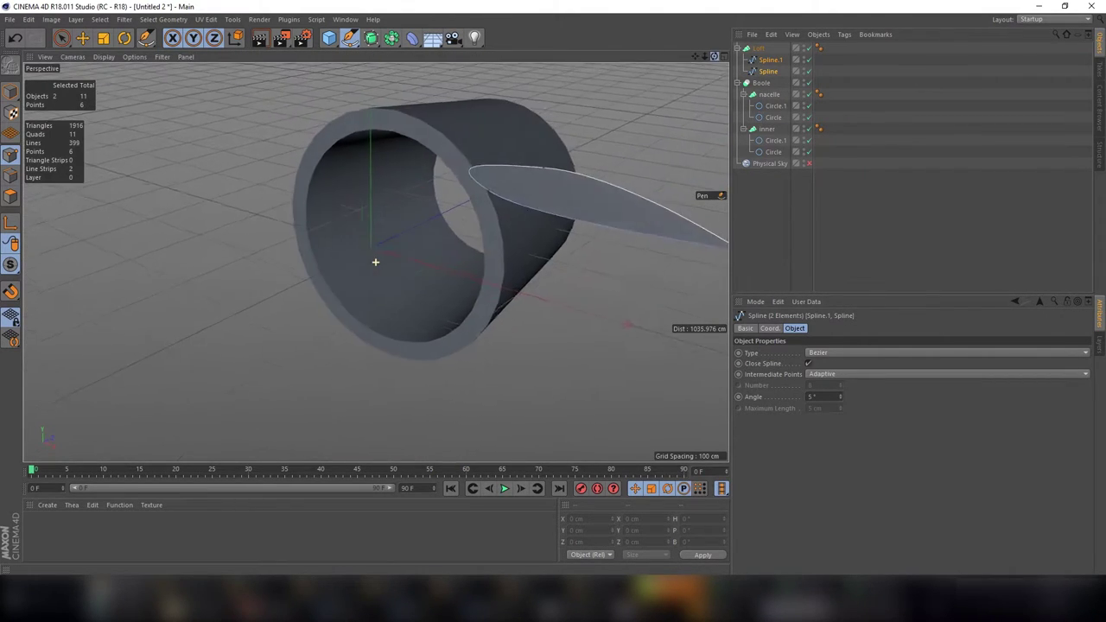
left_click(767, 59)
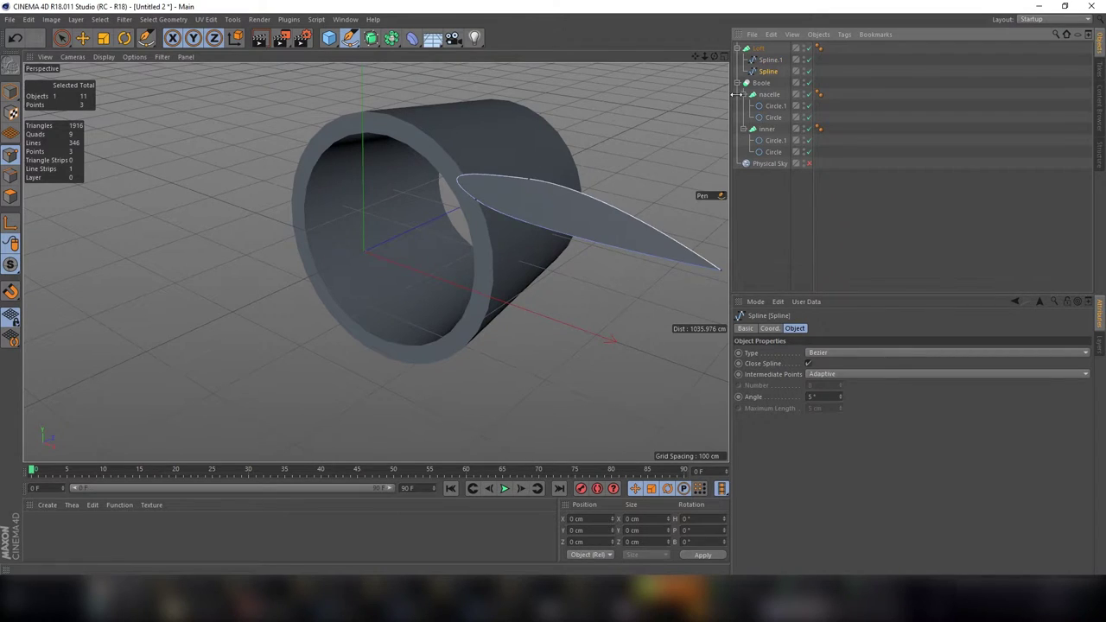
key("e")
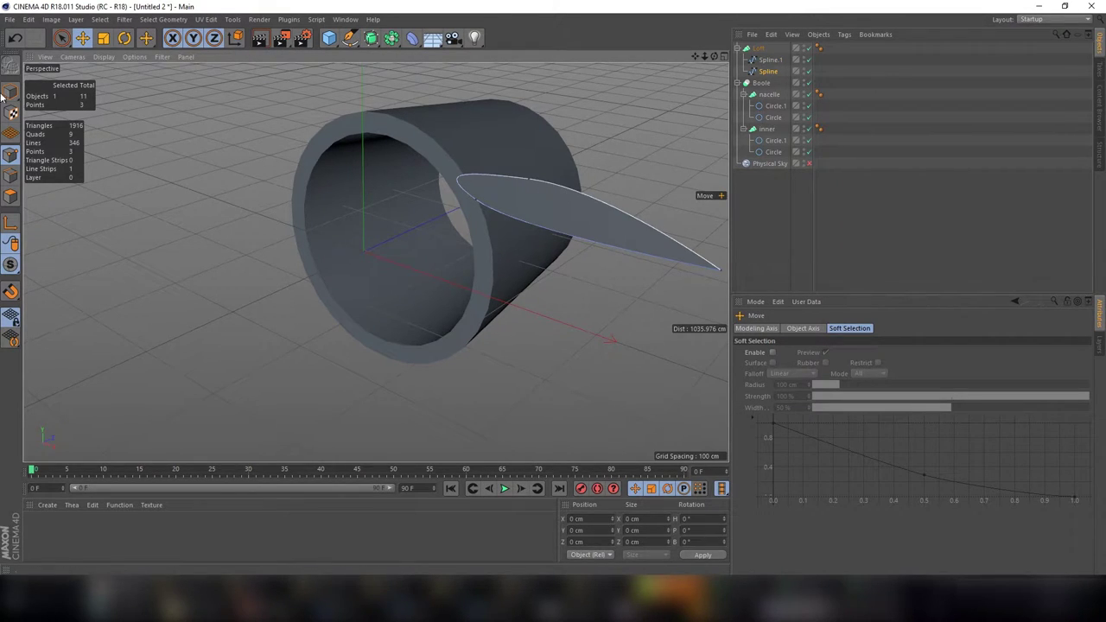
left_click(7, 94)
left_click(397, 235)
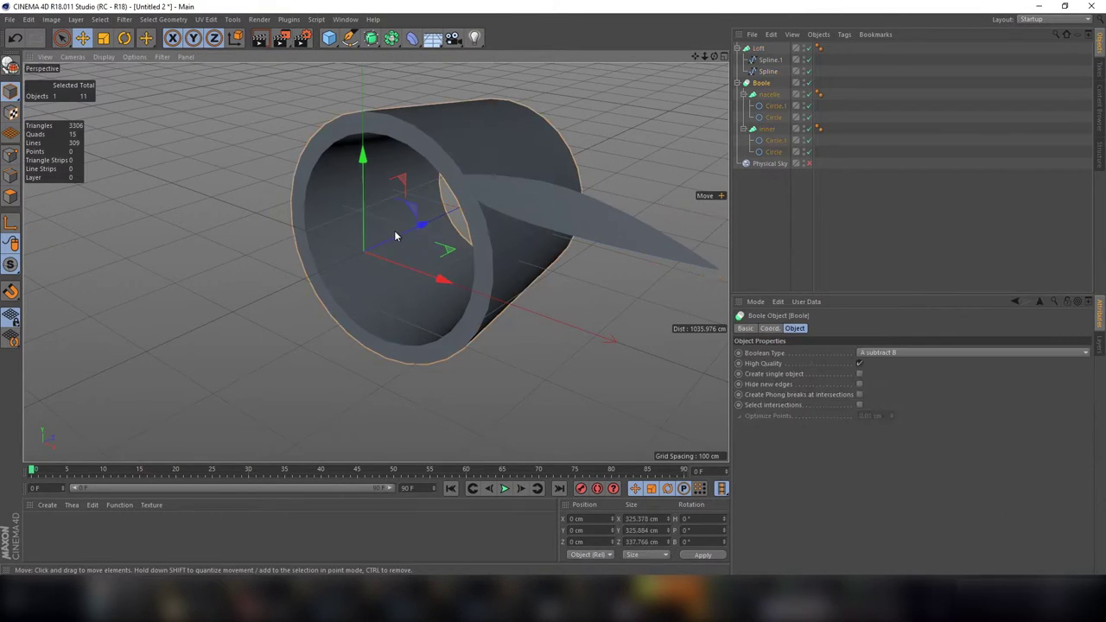
left_click(512, 205)
left_click(768, 59)
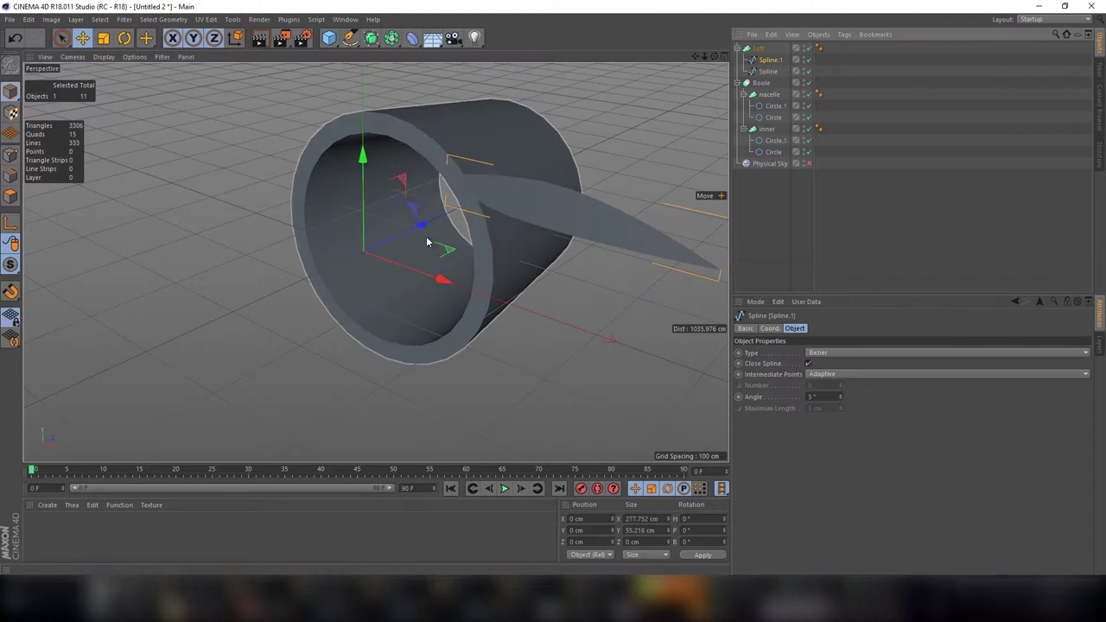
left_click_drag(445, 222, 482, 220)
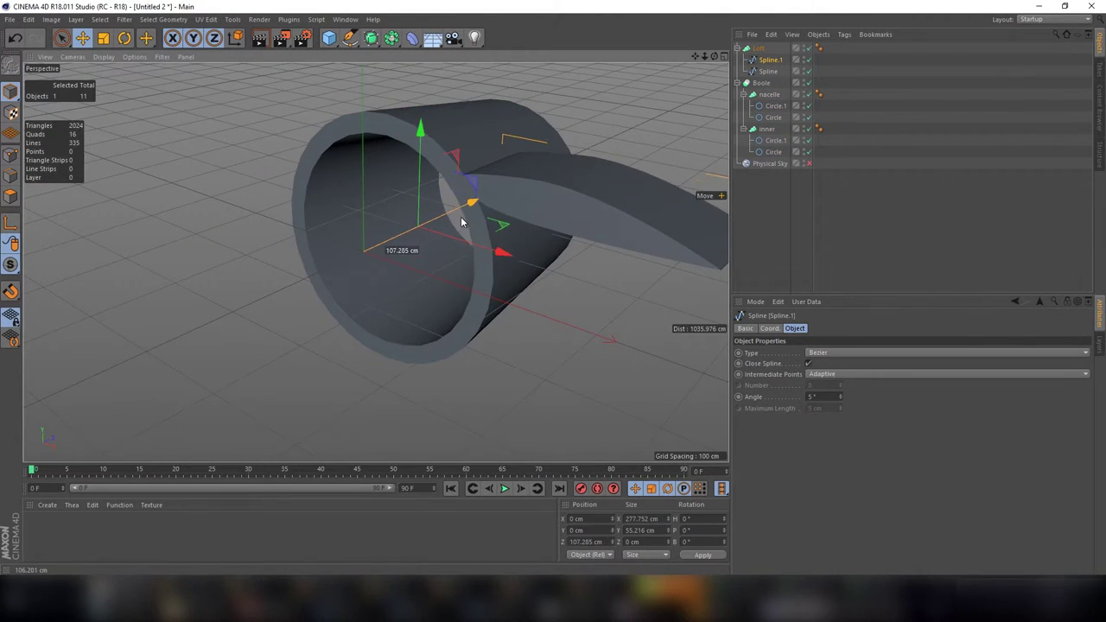
Step: Scale Spline.1 to about 83% and the other spline to about 75%
left_click(768, 71)
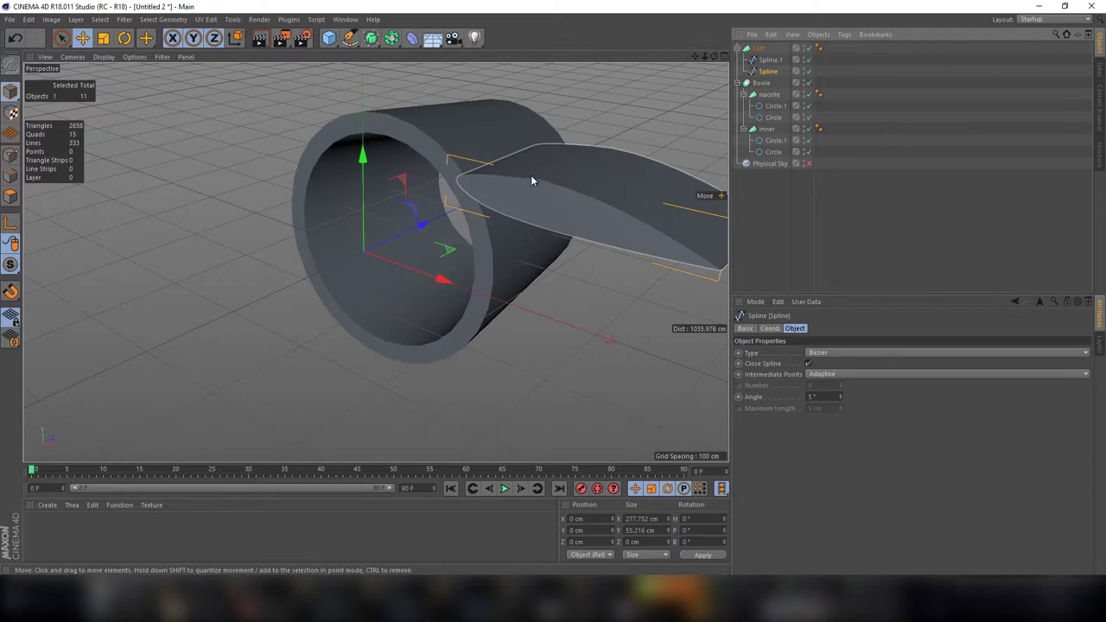
left_click(770, 60)
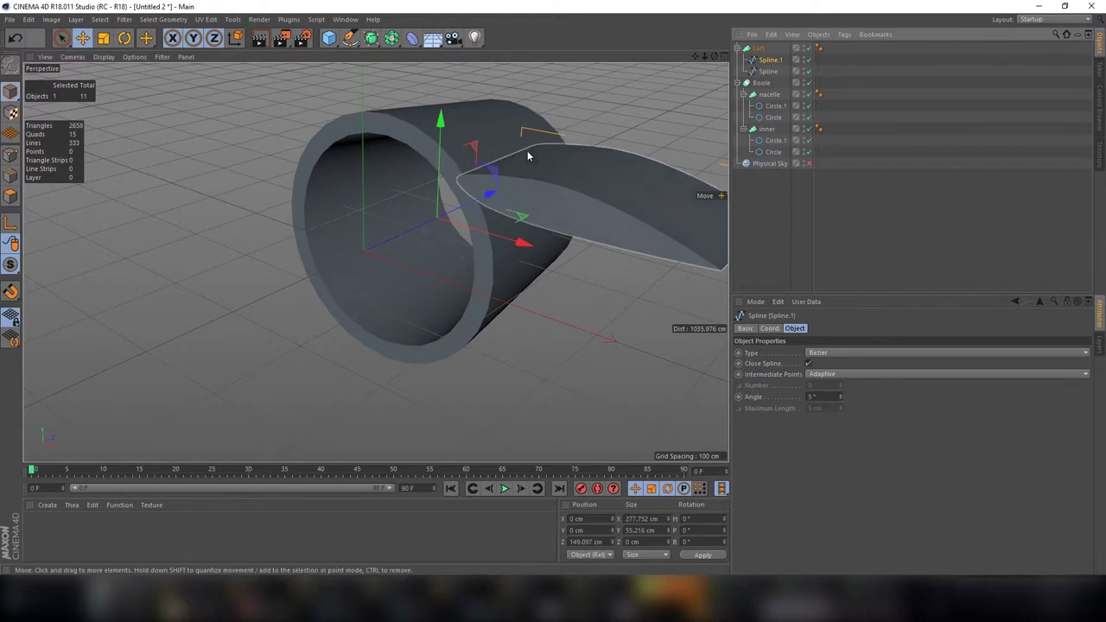
key("t")
mouse_move(547, 114)
left_mouse_down()
mouse_move(482, 149)
mouse_move(484, 160)
left_mouse_up()
left_click(443, 204)
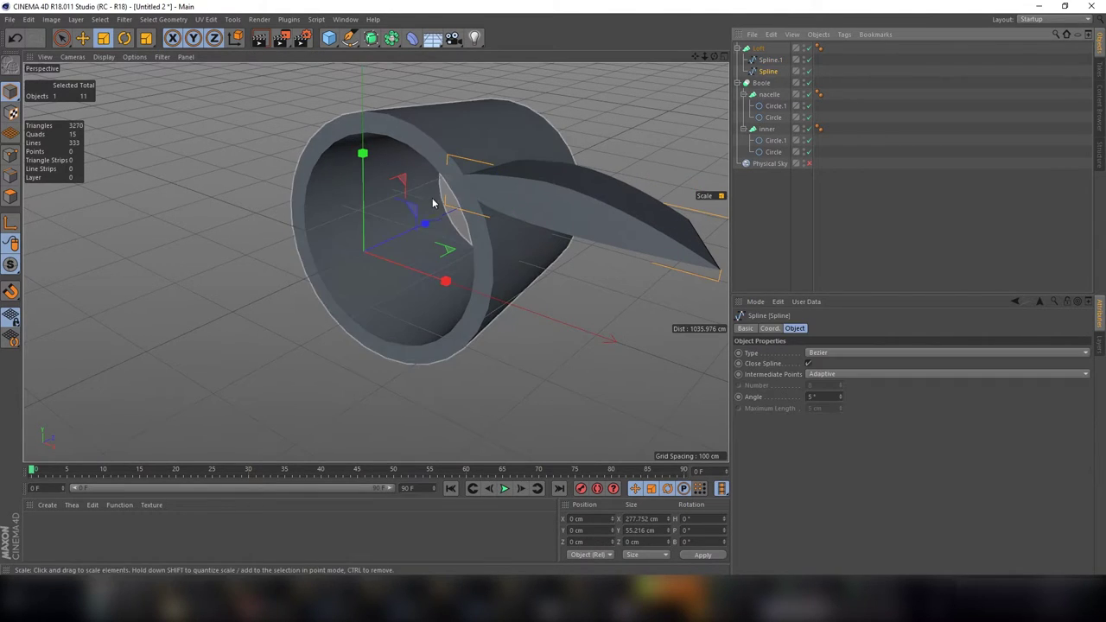
left_click_drag(455, 201, 356, 214)
left_click_drag(714, 58, 659, 83)
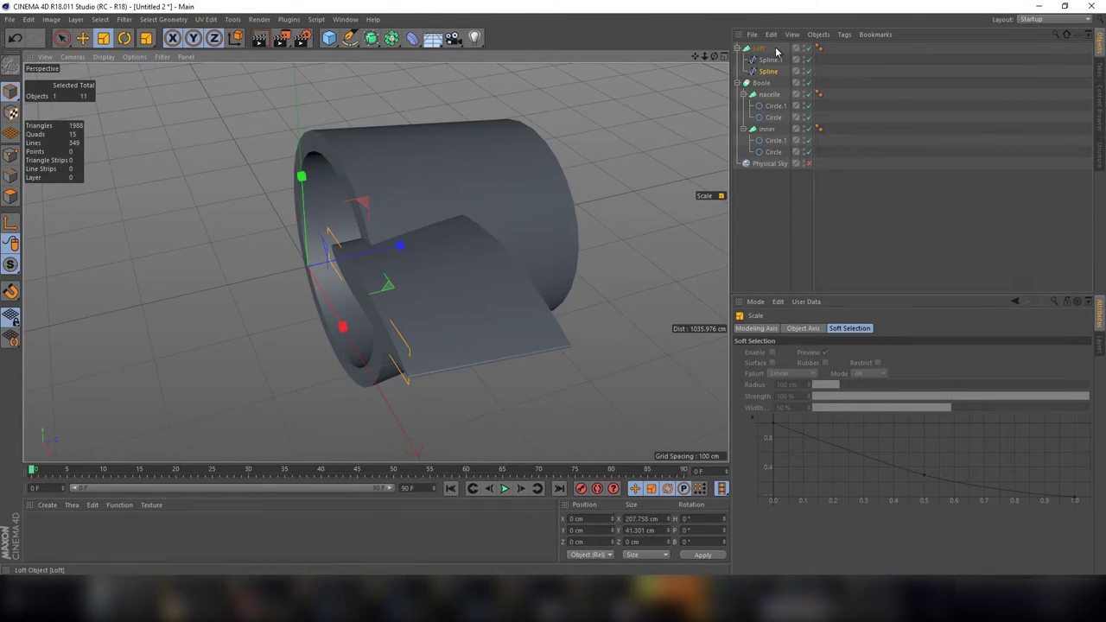
Step: Move the Loft wing outward along X
left_click(446, 195)
key("e")
left_click_drag(406, 259, 366, 339)
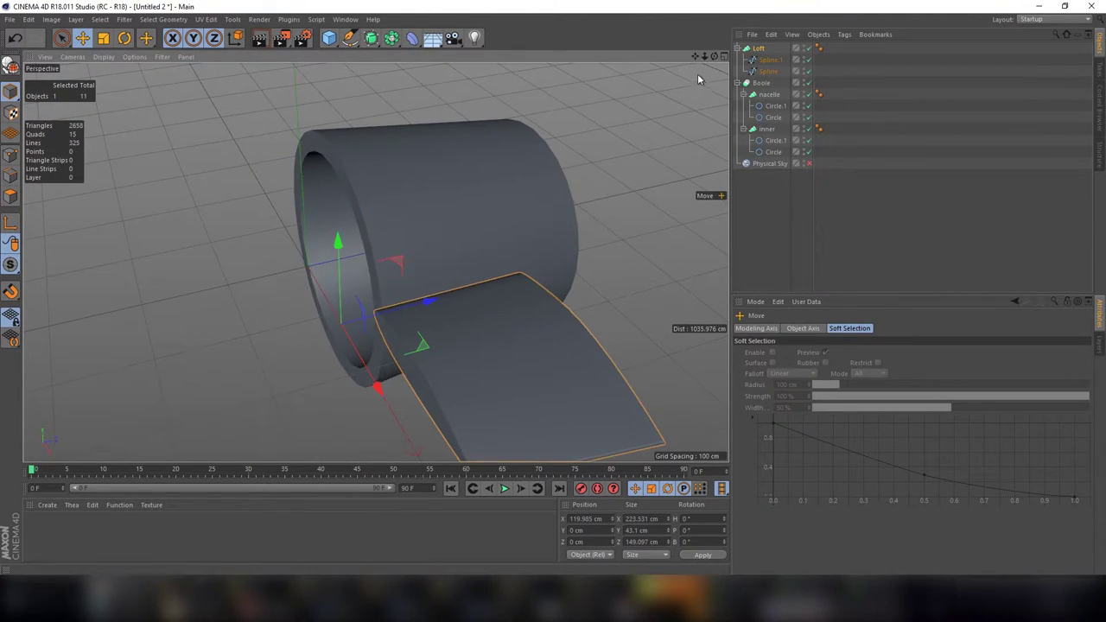
left_click_drag(715, 57, 700, 76)
left_click_drag(375, 262, 375, 262)
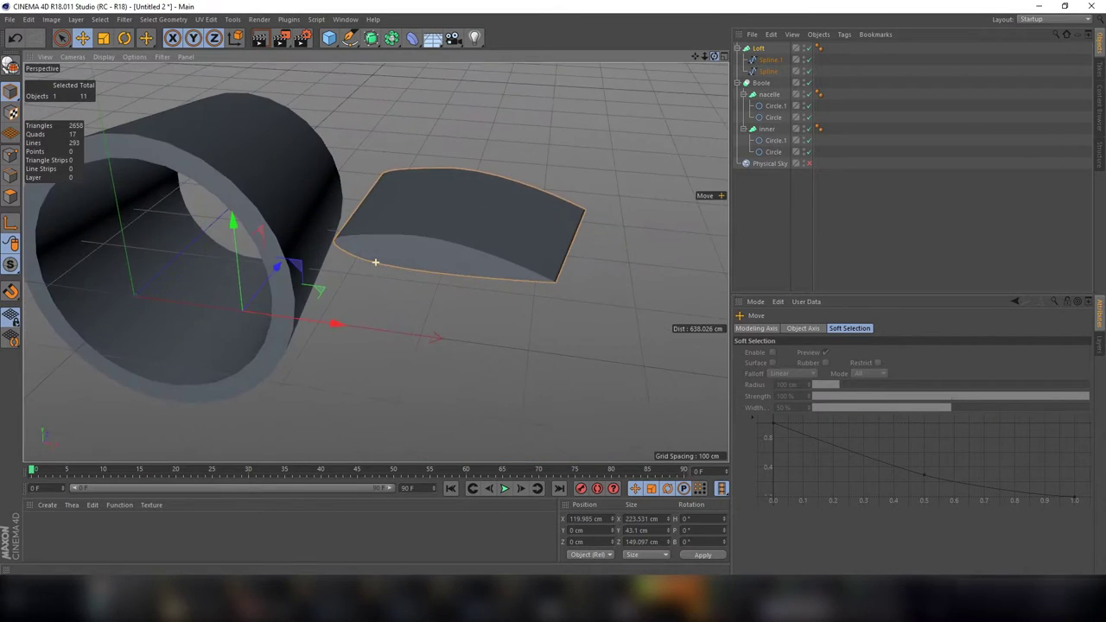
Step: Shrink Spline.1 to about 107 cm, then flatten both splines to about 67% and narrow them to about 79%
left_click(769, 59)
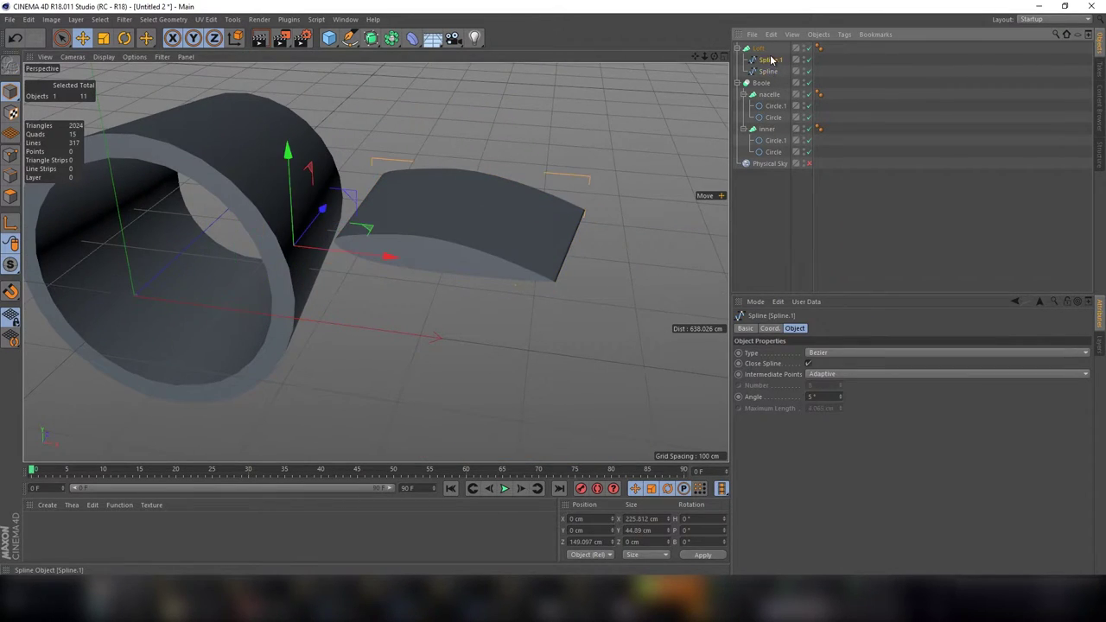
key("t")
mouse_move(584, 116)
left_mouse_down()
mouse_move(362, 182)
mouse_move(345, 247)
mouse_move(320, 257)
mouse_move(438, 262)
left_mouse_up()
key("e")
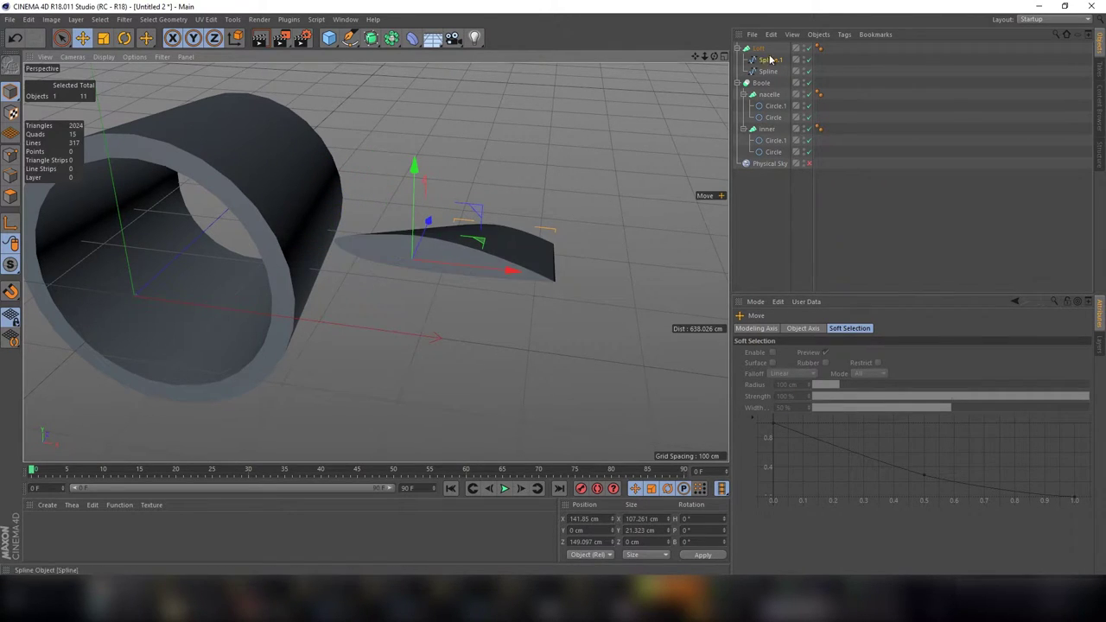
left_click(769, 72)
left_click(772, 60, "ctrl")
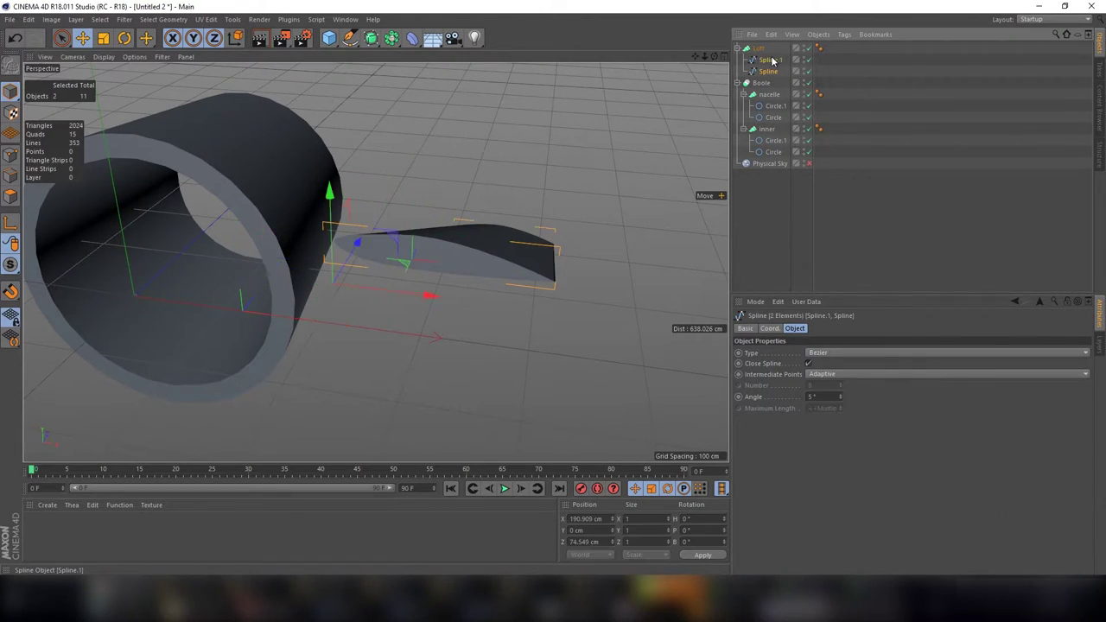
key("t")
mouse_move(330, 188)
left_mouse_down()
mouse_move(331, 272)
mouse_move(343, 256)
left_mouse_up()
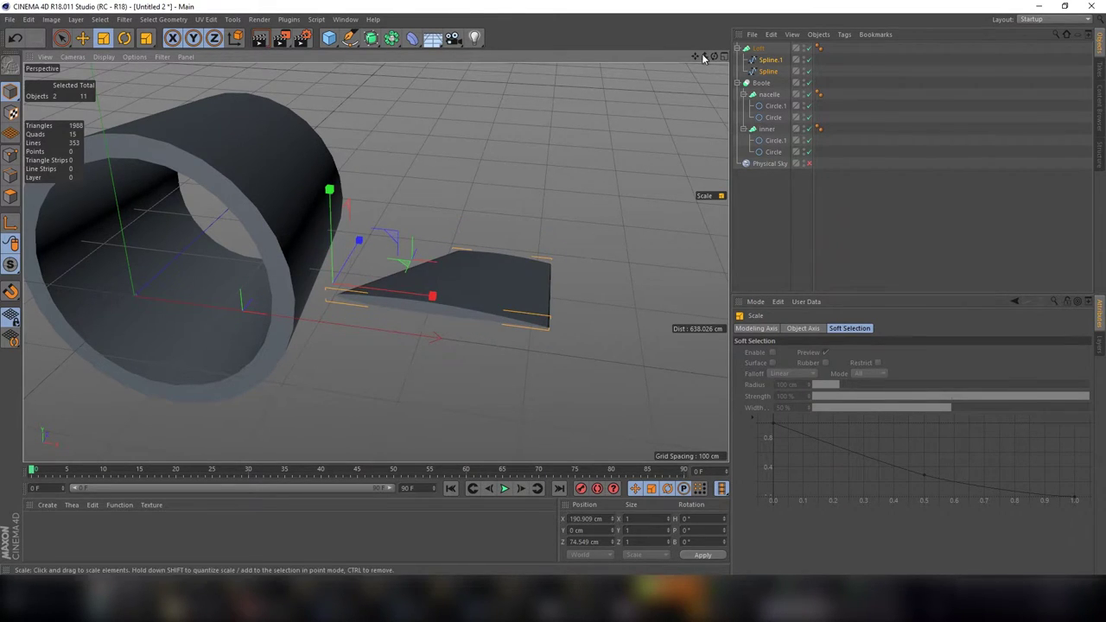
mouse_move(432, 296)
left_mouse_down()
mouse_move(352, 286)
mouse_move(366, 288)
left_mouse_up()
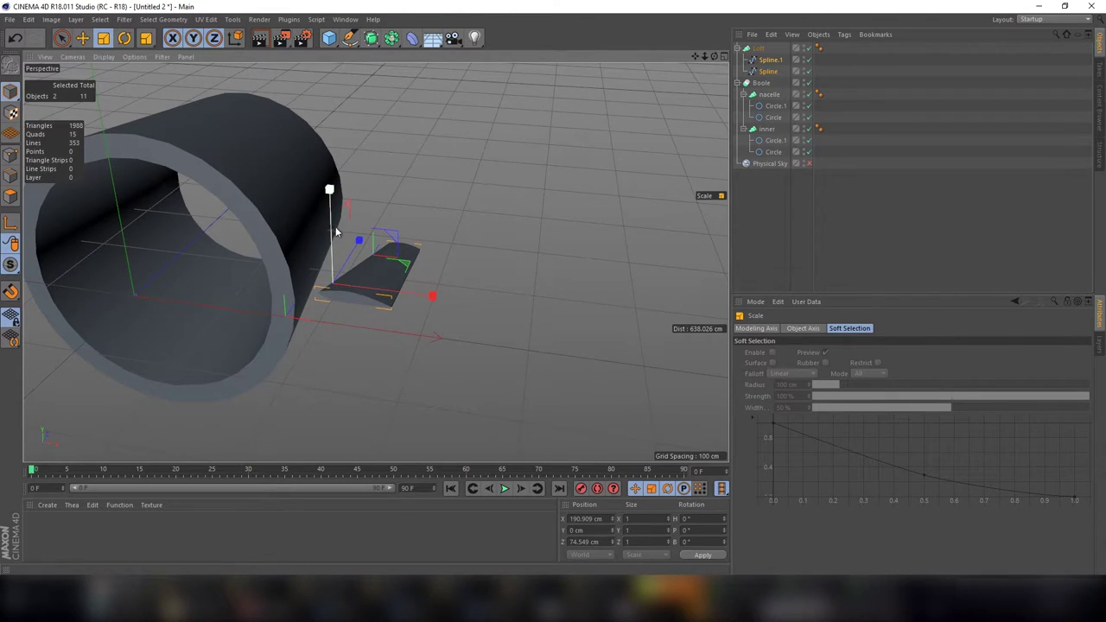
left_click_drag(336, 232, 328, 246)
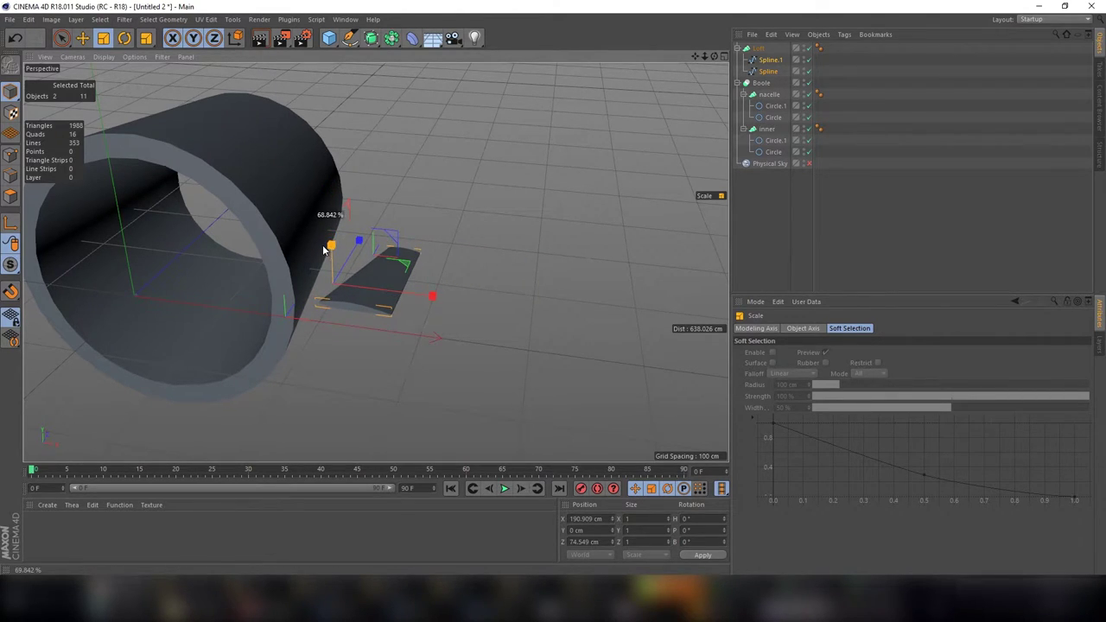
Step: Twist Spline.1 about 61.5° and bank the wing blade to about 49.7°
left_click(766, 72)
key("r")
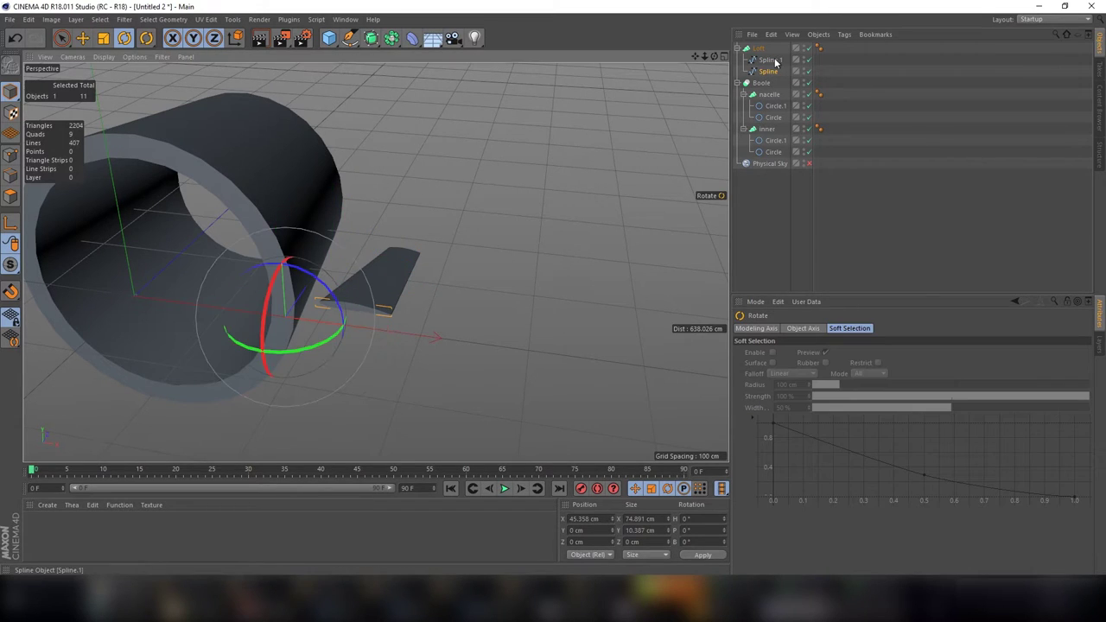
left_click(769, 59)
key("r")
left_click_drag(404, 207, 510, 262)
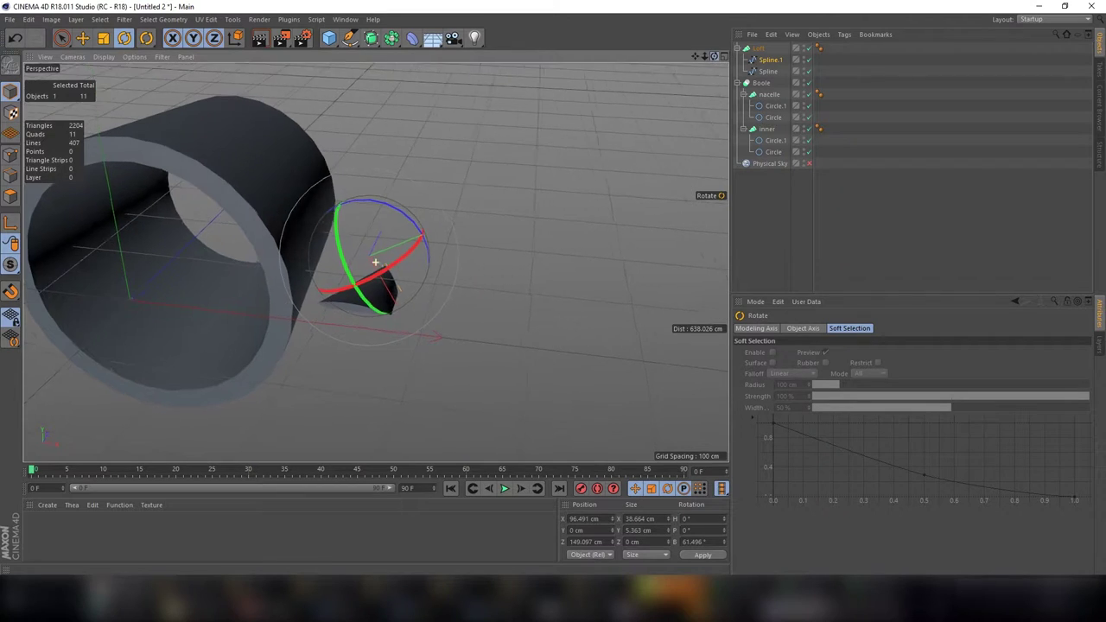
left_click_drag(377, 262, 375, 261, "alt")
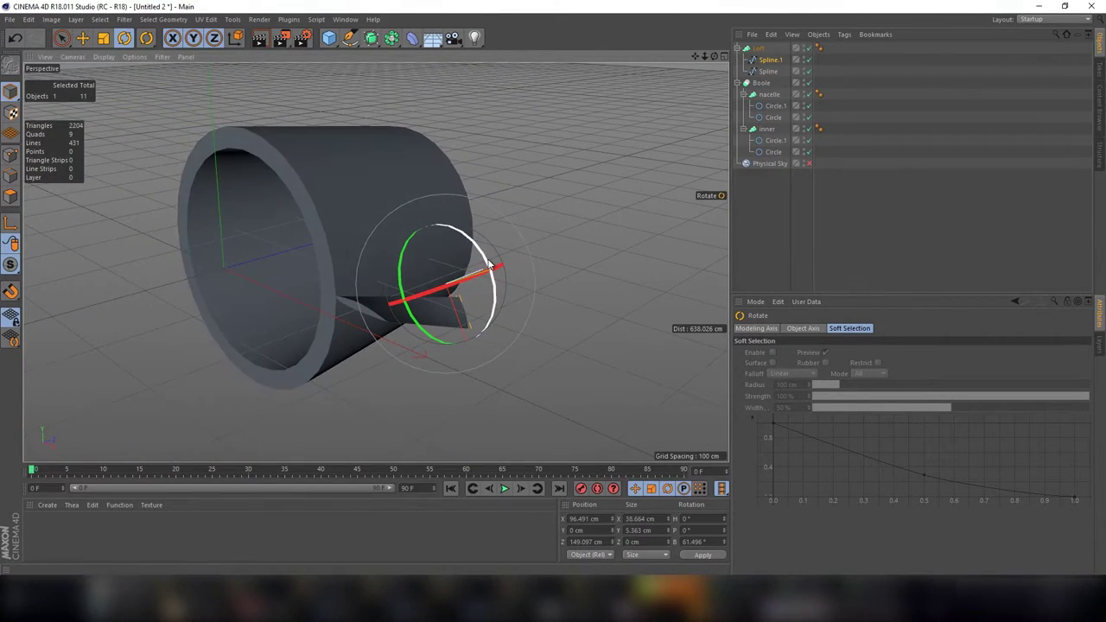
left_click_drag(488, 248, 459, 67)
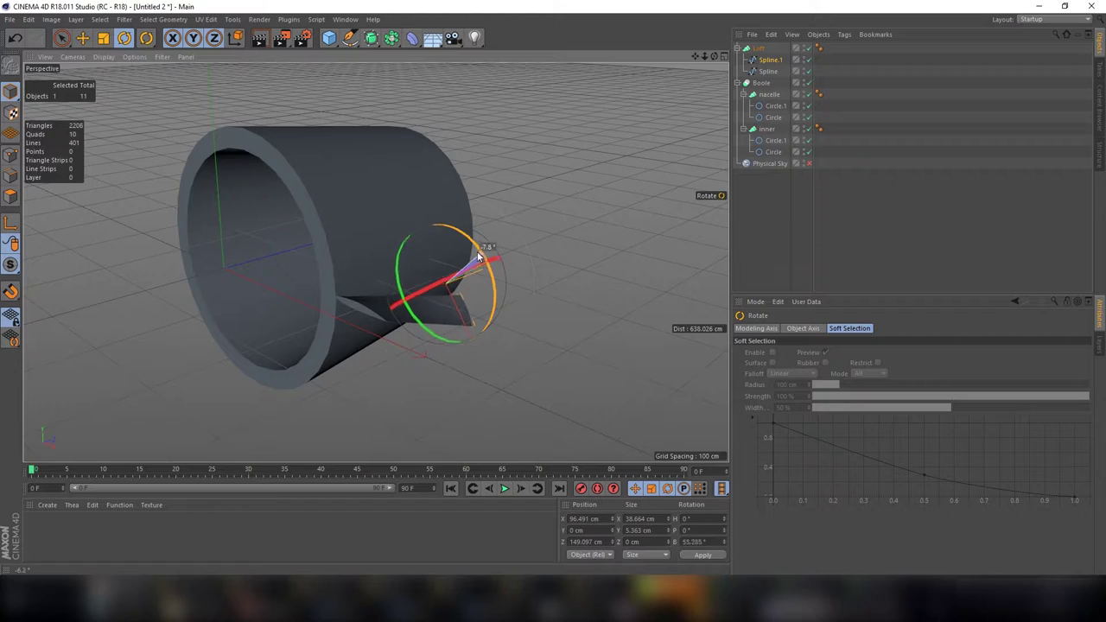
left_click(371, 38)
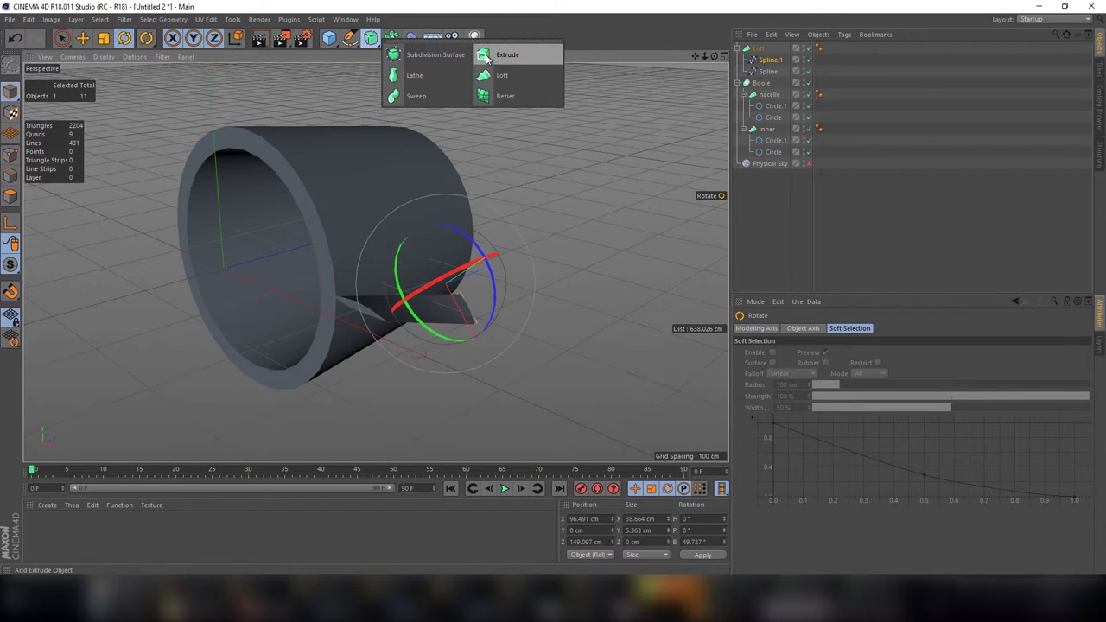
Step: Add an Array containing the Loft blade and shift it sideways and up toward the nacelle
left_click(392, 37)
left_click(435, 53)
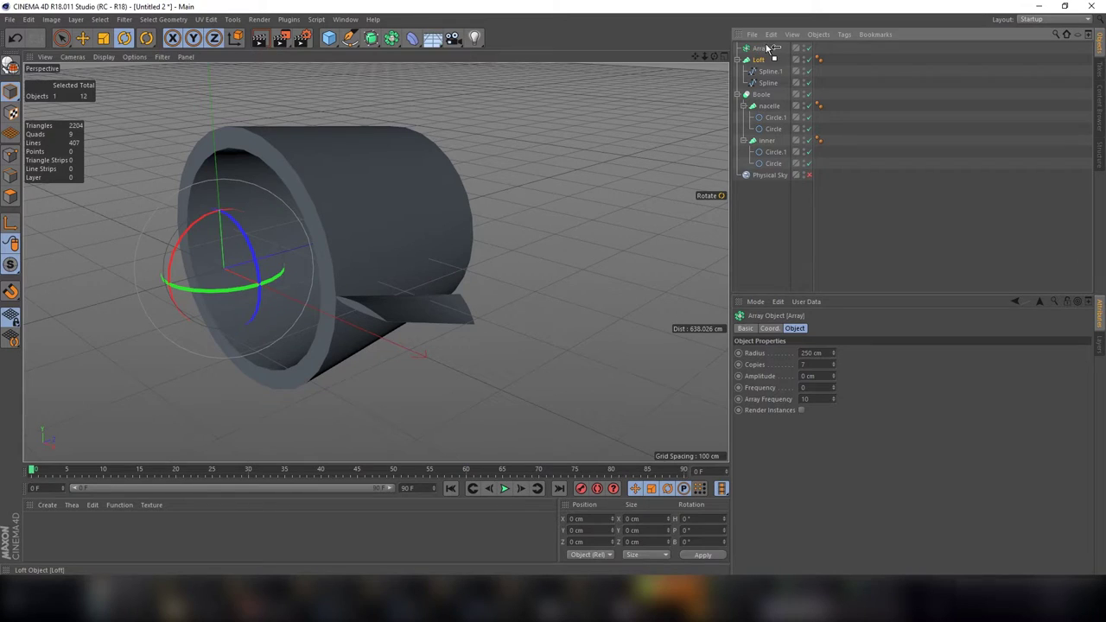
left_click_drag(755, 64, 760, 50)
key("e")
left_click_drag(265, 290, 383, 365)
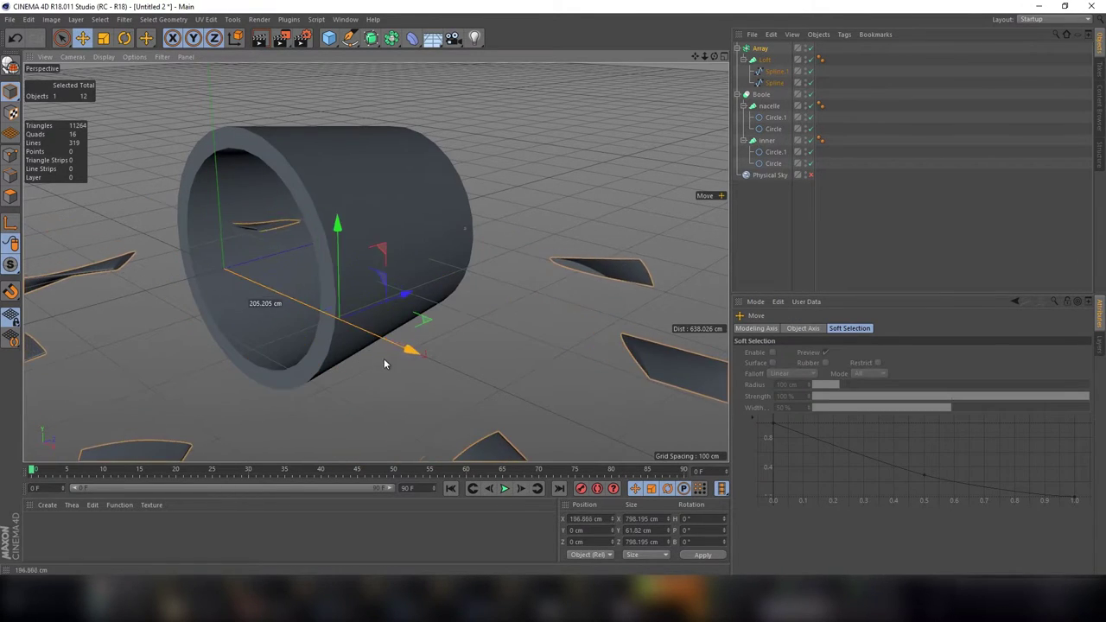
scroll(407, 317, "down", 5)
mouse_move(385, 283)
left_mouse_down()
mouse_move(392, 165)
mouse_move(313, 266)
mouse_move(376, 261)
left_mouse_up()
key("r")
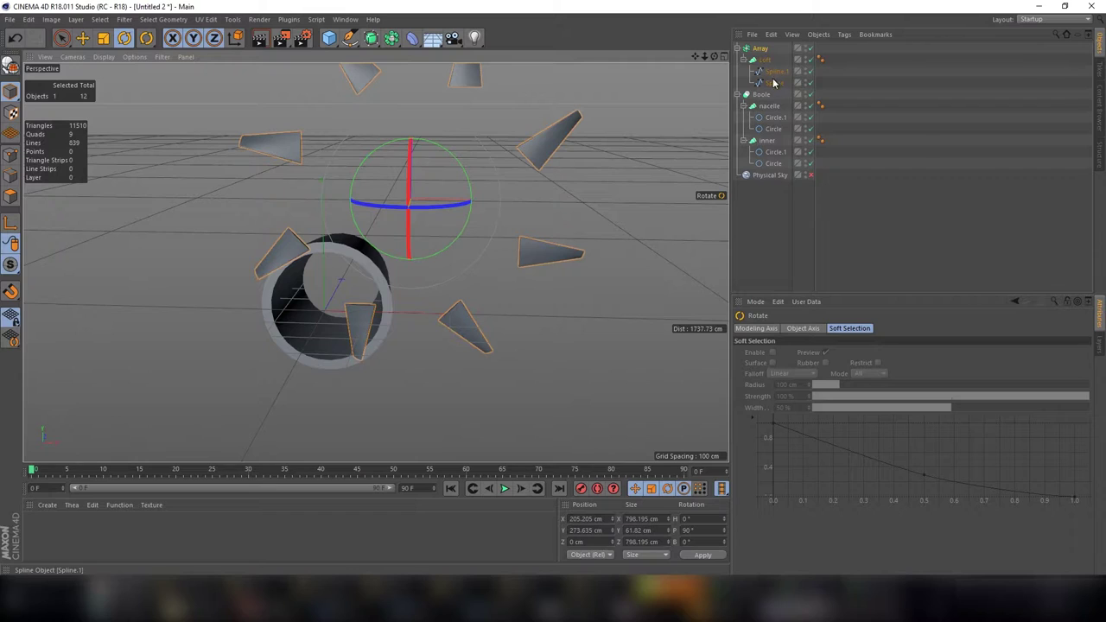
Step: Slide Spline.1 along X to reshape the blades and raise the Array copies from 7 to 28
left_click(773, 82)
left_click(774, 71)
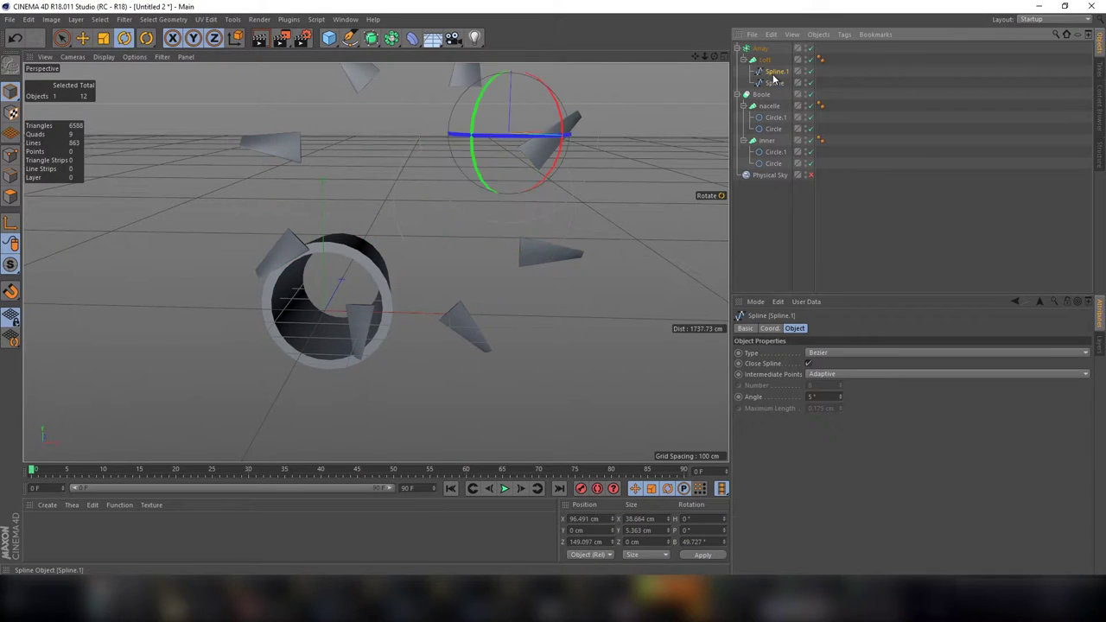
key("e")
mouse_move(563, 135)
left_mouse_down()
mouse_move(567, 123)
mouse_move(616, 139)
left_mouse_up()
key("ctrl+z")
left_click_drag(593, 135, 641, 147)
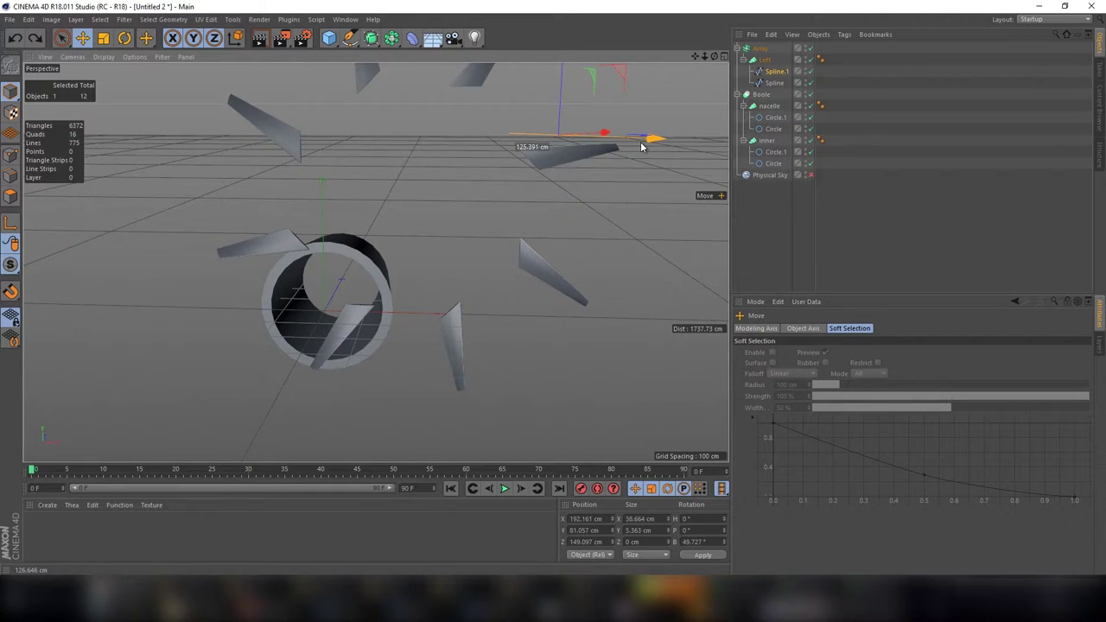
left_click(760, 48)
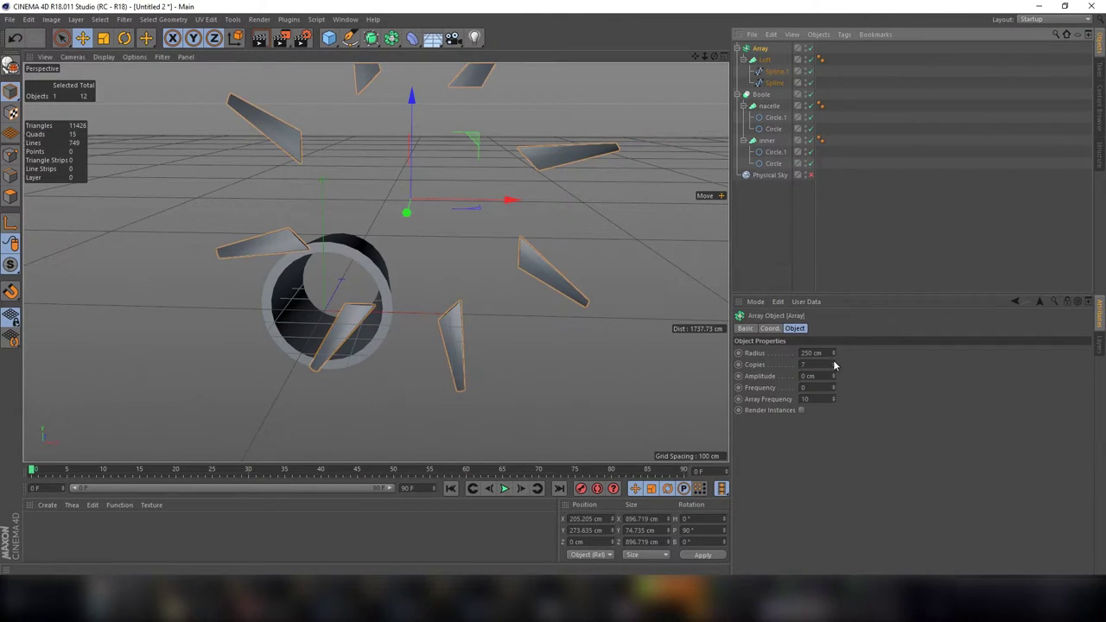
left_click_drag(834, 366, 834, 329)
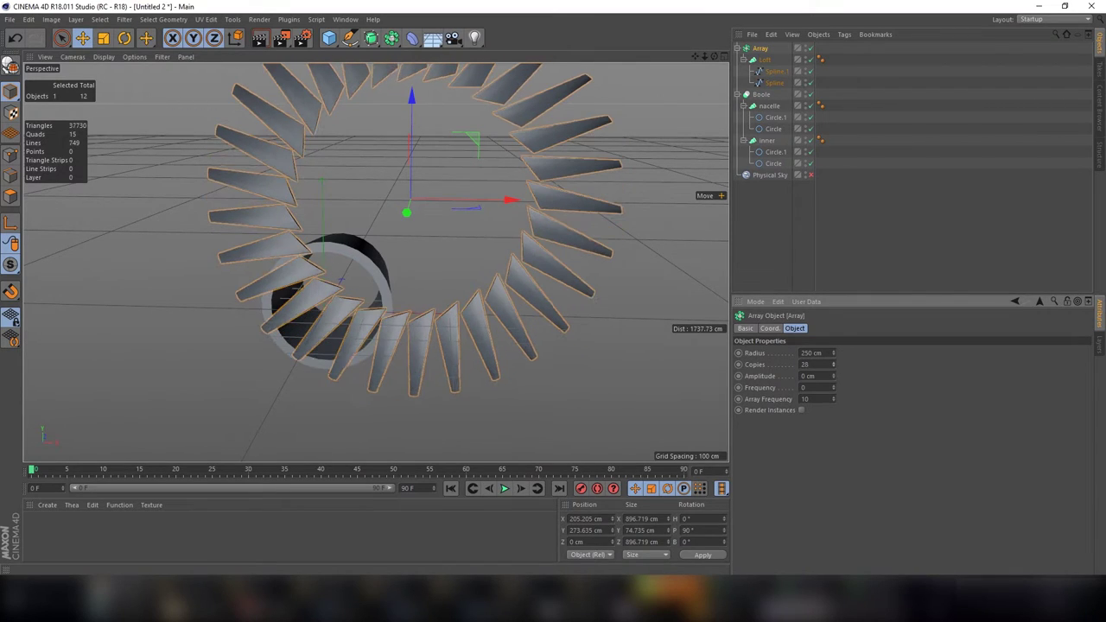
Step: Group the Loft into a new Null and enlarge the ring of blades
right_click(764, 63)
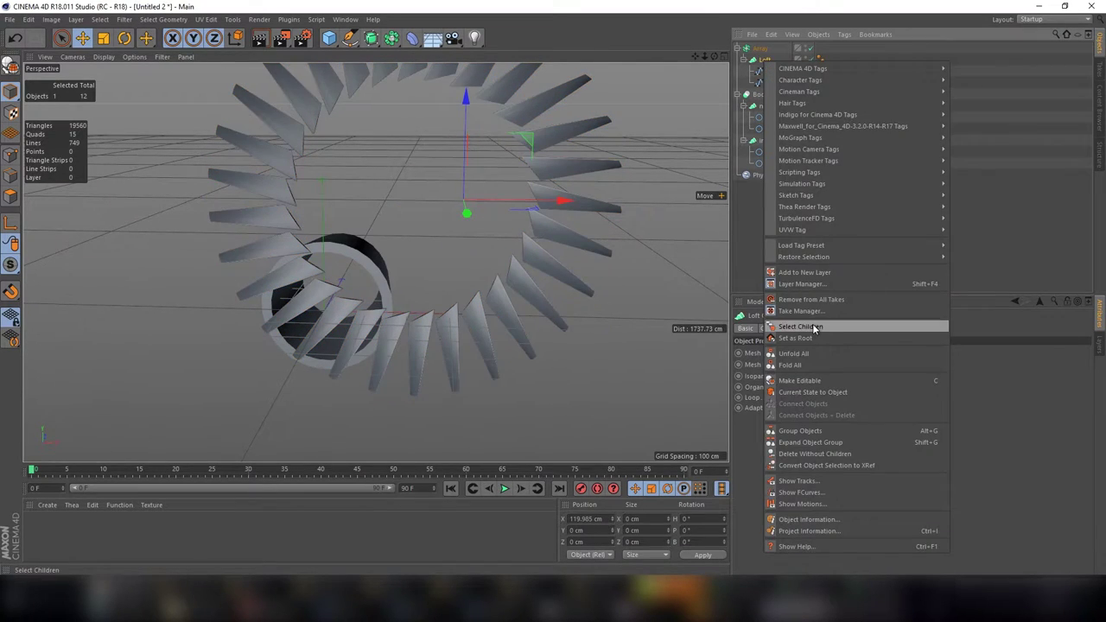
left_click(798, 431)
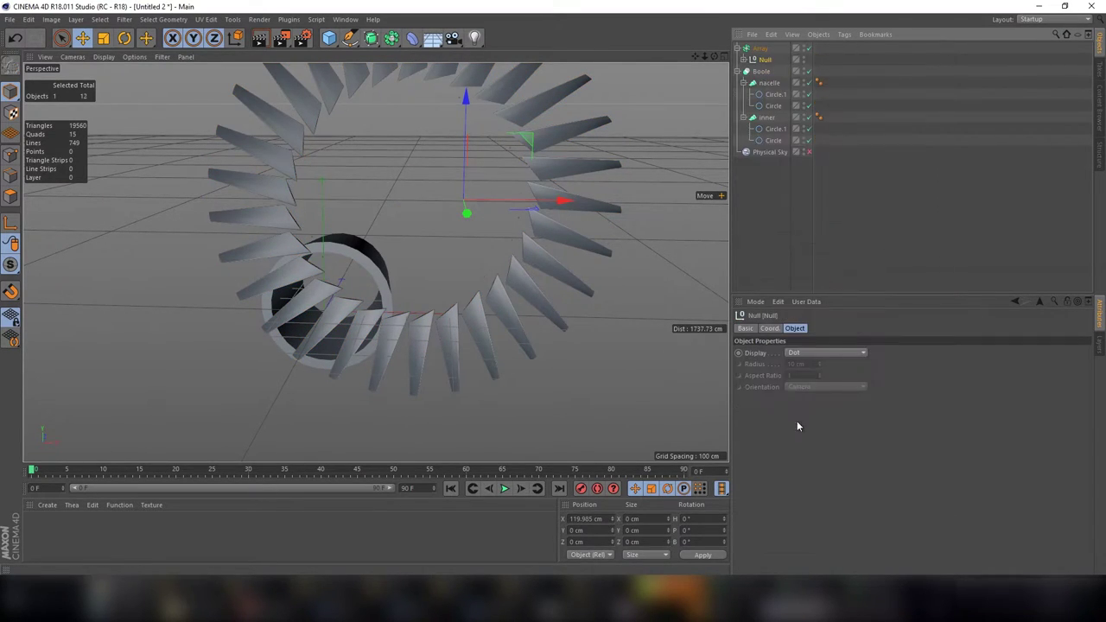
left_click(745, 60)
key("t")
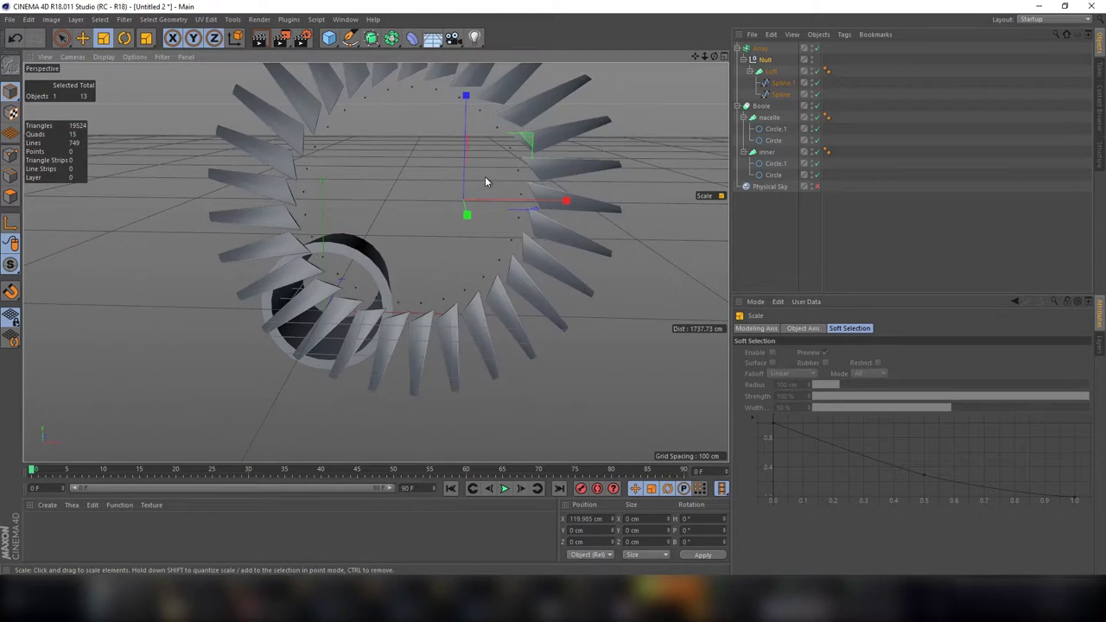
mouse_move(497, 182)
left_mouse_down()
mouse_move(568, 120)
mouse_move(457, 179)
left_mouse_up()
Step: Move the Loft up and left so the 28 blades overlap into a swirled disc
key("e")
left_click(769, 74)
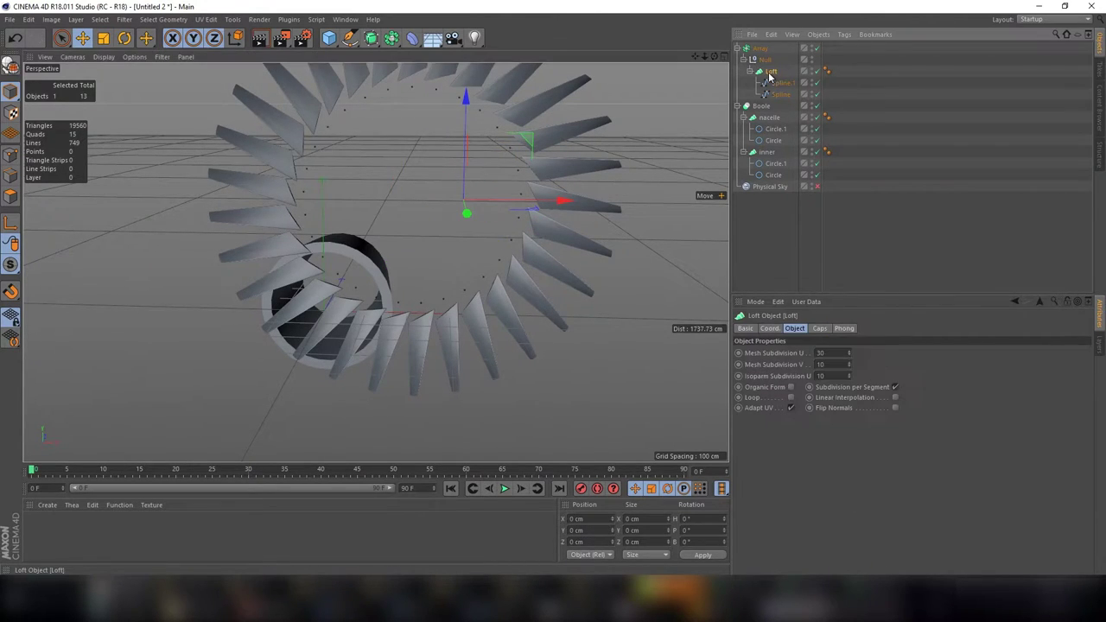
mouse_move(541, 171)
left_mouse_down()
mouse_move(380, 224)
mouse_move(399, 258)
left_mouse_up()
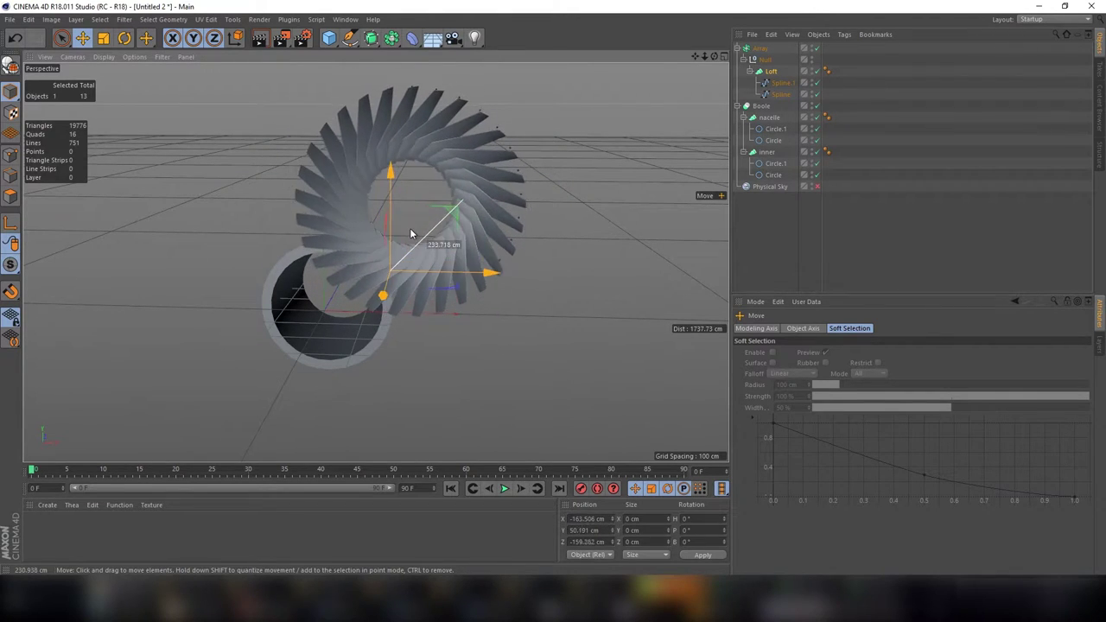
left_click_drag(399, 258, 417, 270)
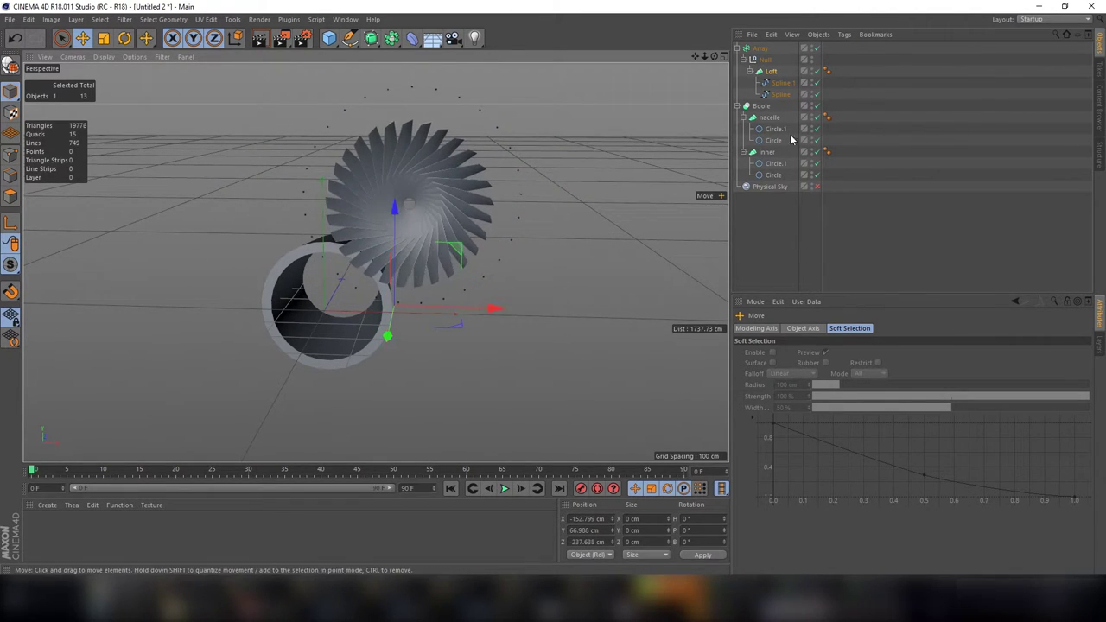
left_click(760, 50)
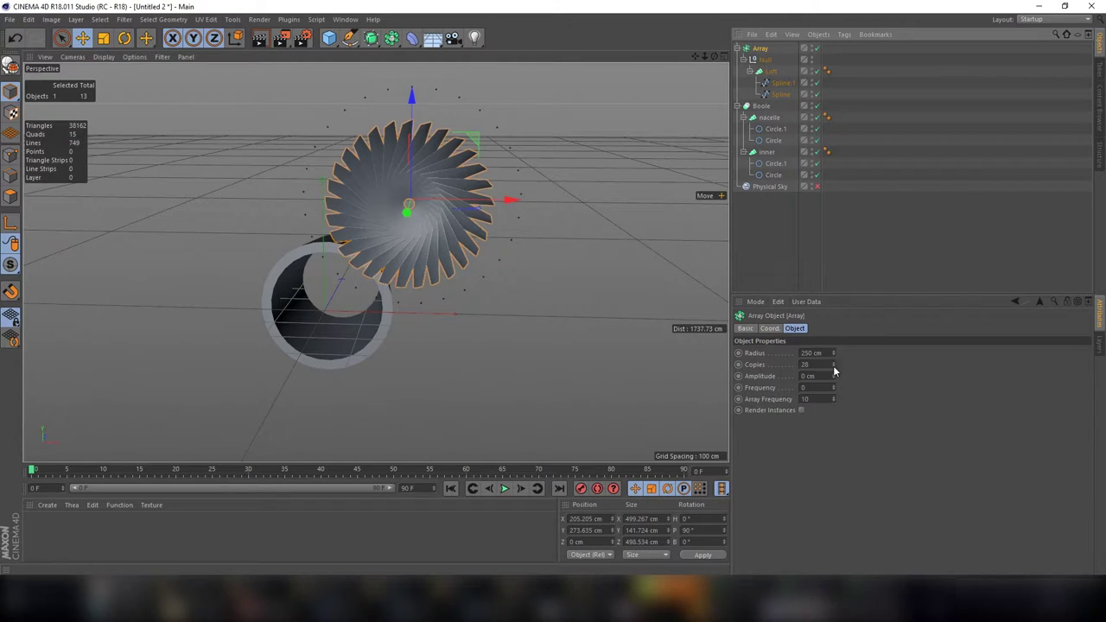
Step: Set the Array copies to 19 and the Null's Display to None
left_click_drag(832, 367, 834, 368)
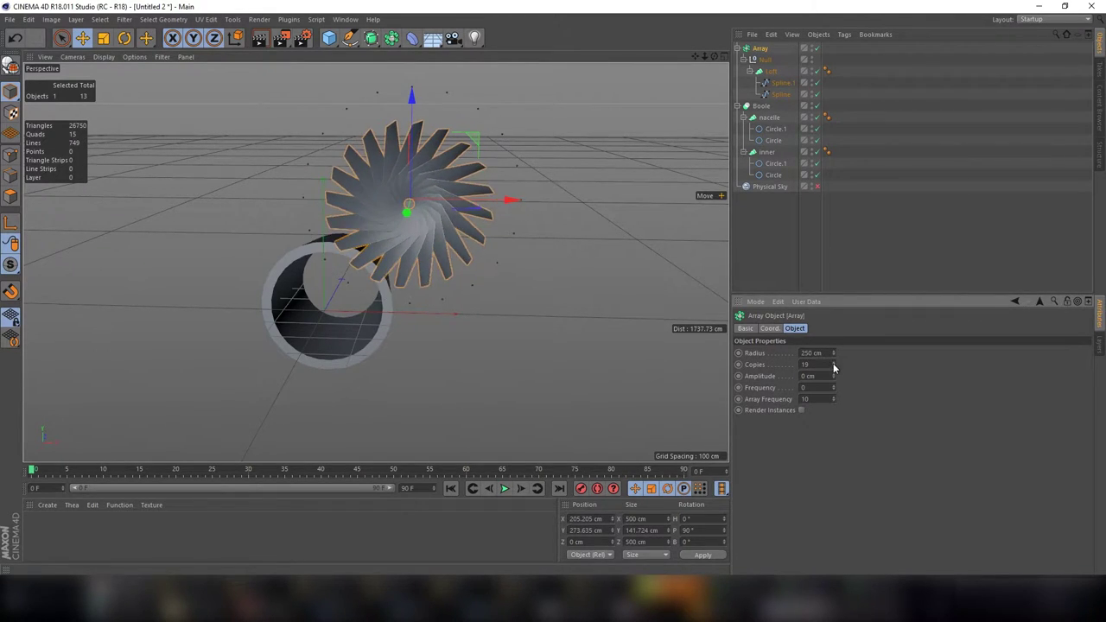
left_click(764, 58)
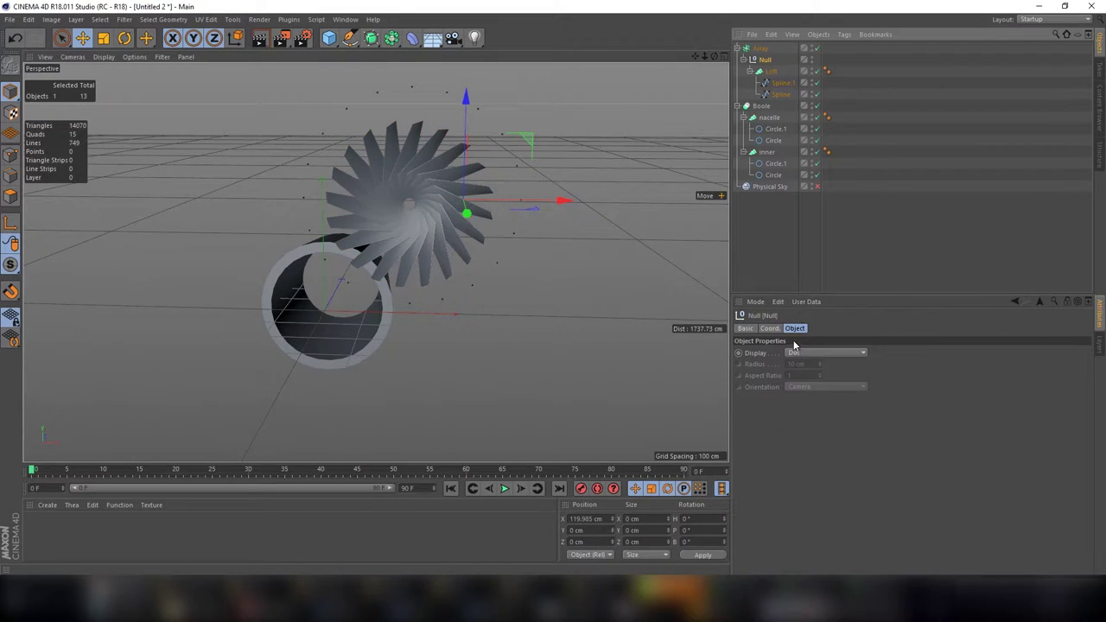
left_click(795, 352)
left_click(803, 366)
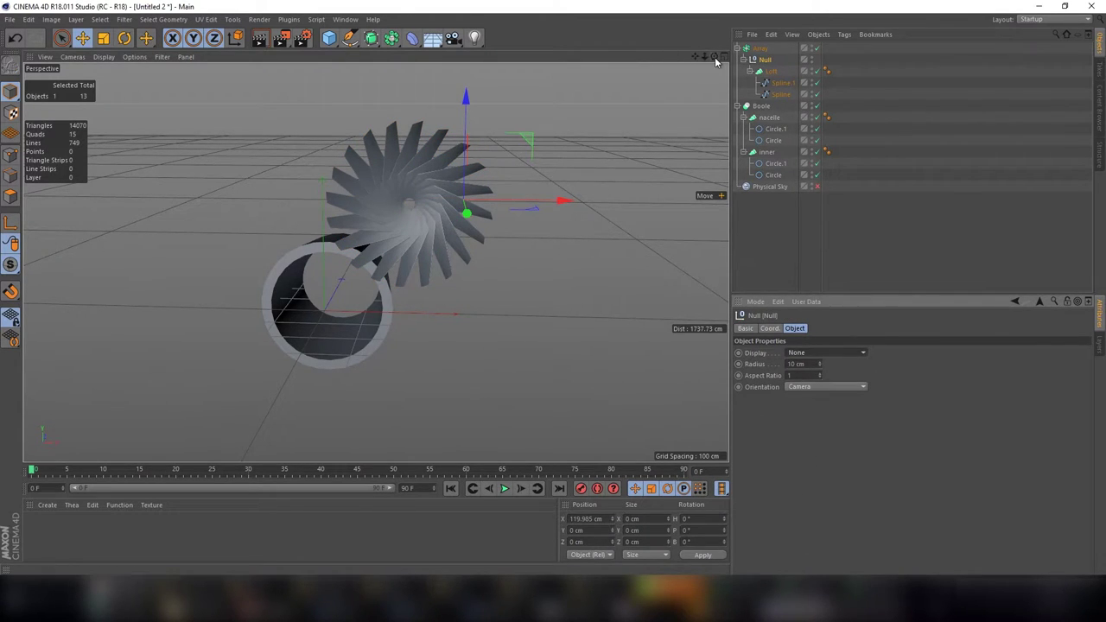
mouse_move(715, 60)
left_mouse_down()
mouse_move(375, 262)
mouse_move(730, 58)
left_mouse_up()
Step: Rotate both blade profile splines in pitch to about -21.4° for a tighter turbine disc
left_click(772, 73)
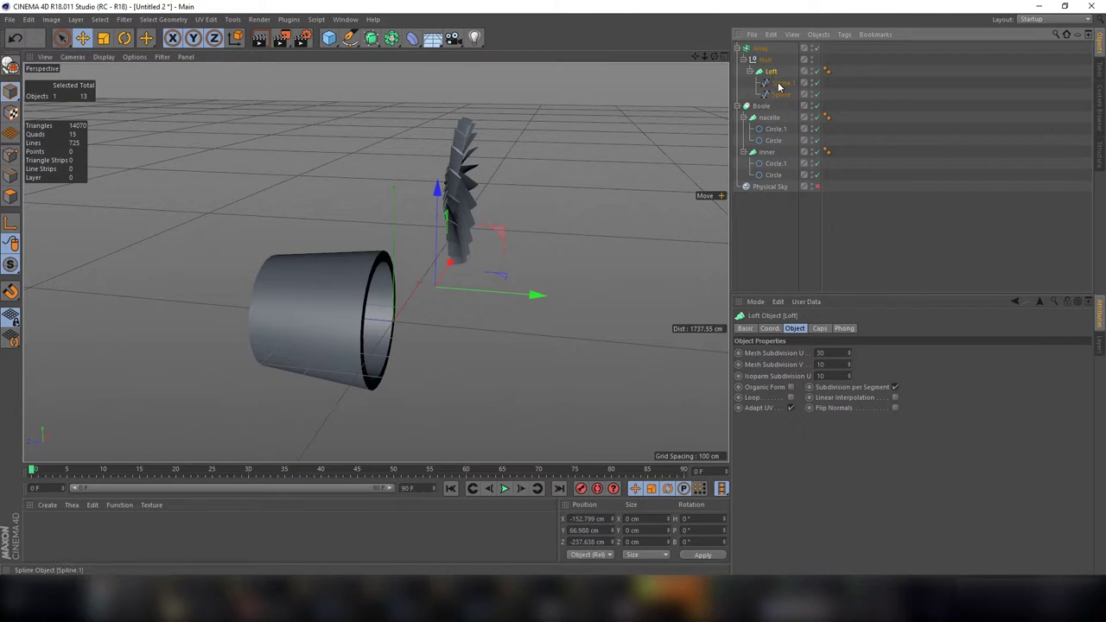
left_click(779, 83)
left_click(777, 93, "ctrl")
key("r")
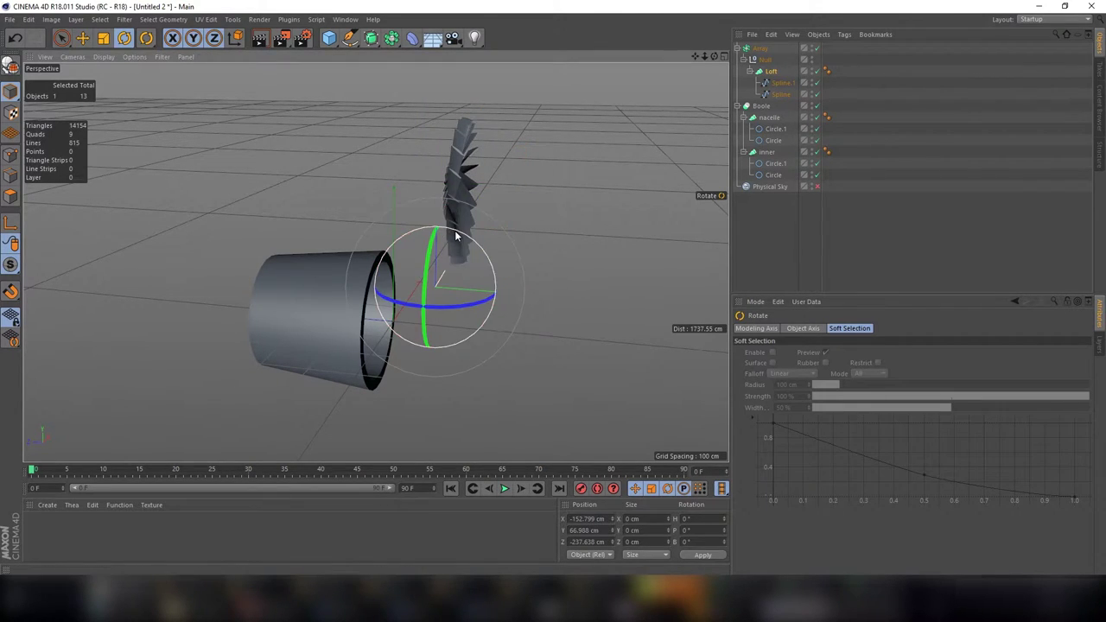
left_click_drag(455, 230, 432, 224)
left_click_drag(707, 56, 523, 175)
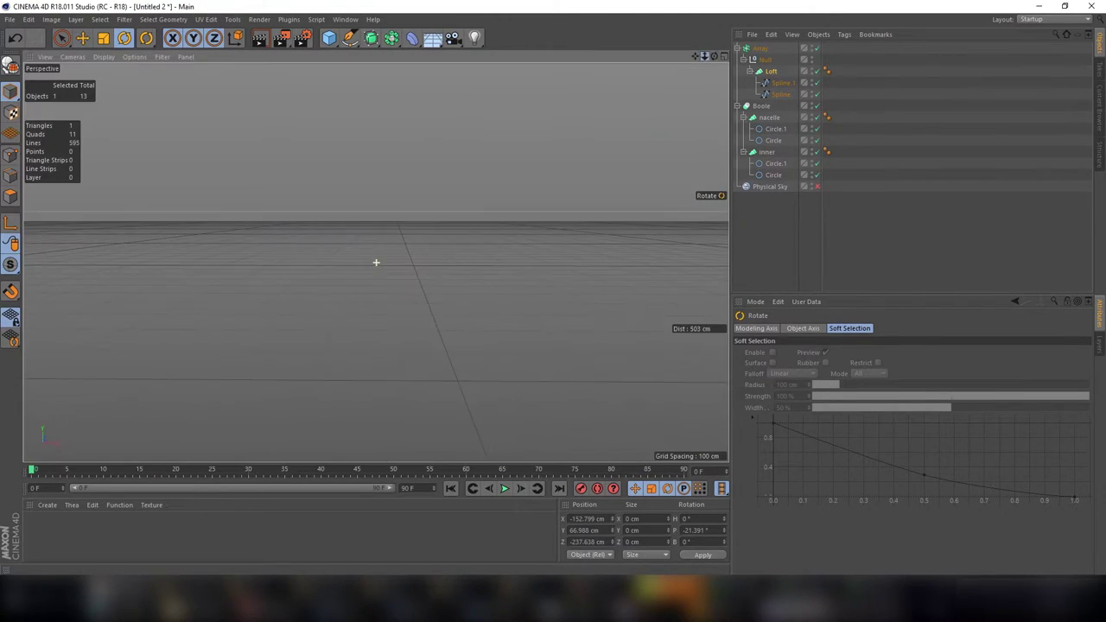
left_click(533, 160)
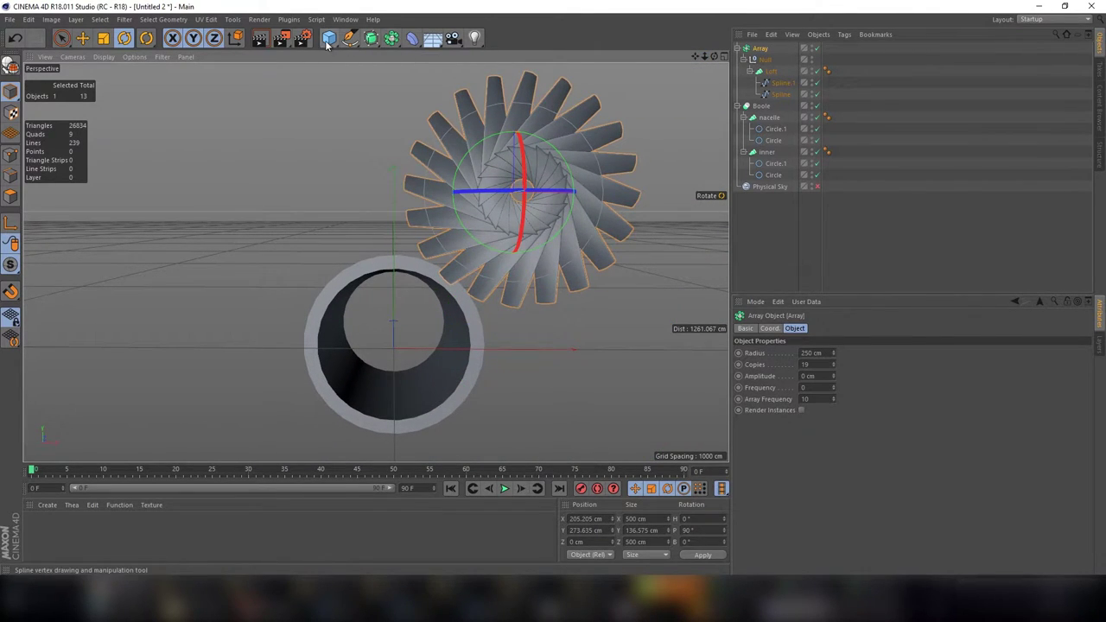
Step: Add a Cone and group it with the blade Array under a Null named n1
left_click(860, 65)
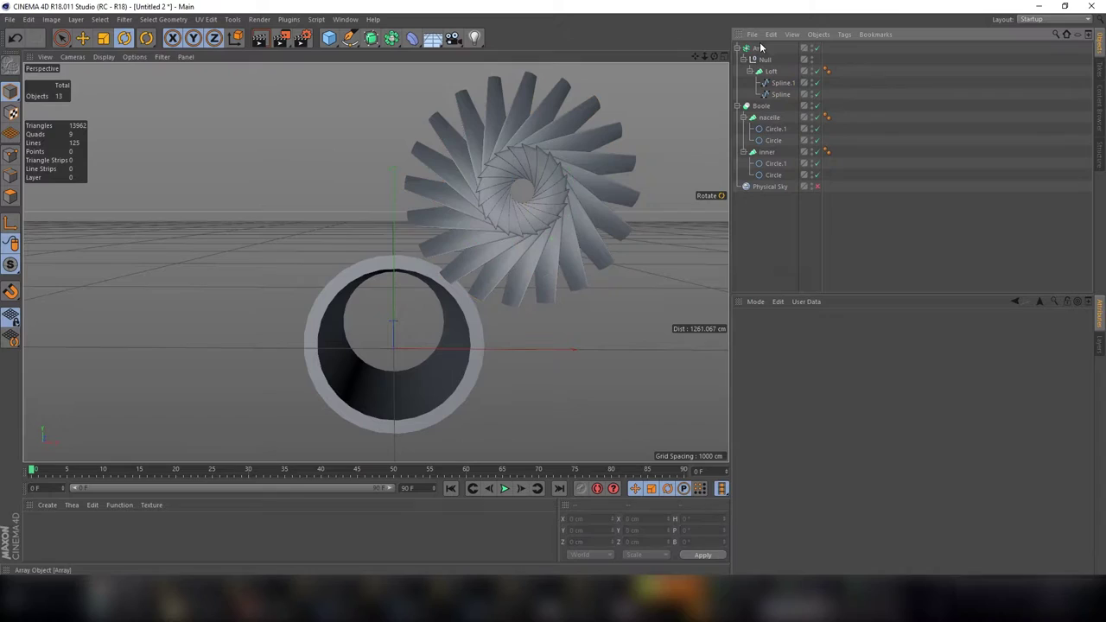
left_click(371, 39)
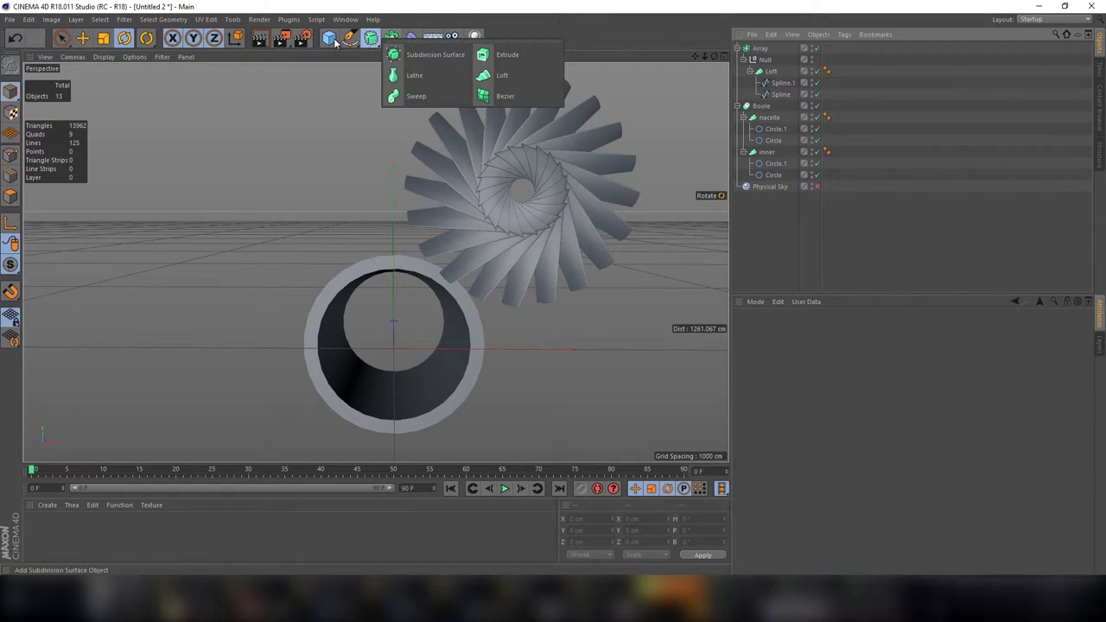
left_click(329, 39)
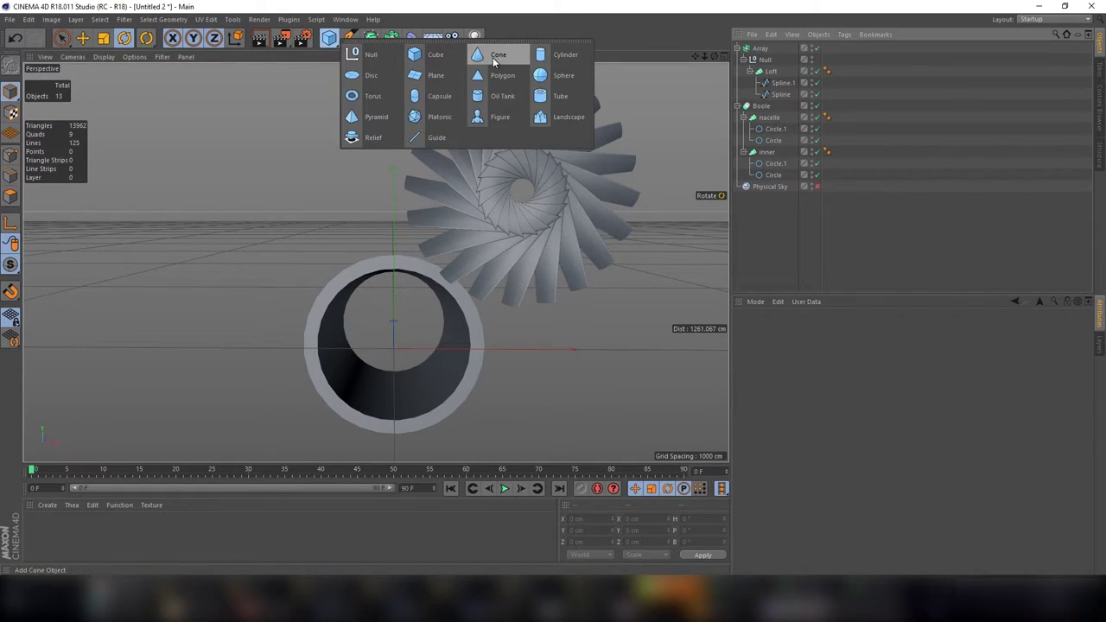
left_click(495, 57)
left_click(760, 62)
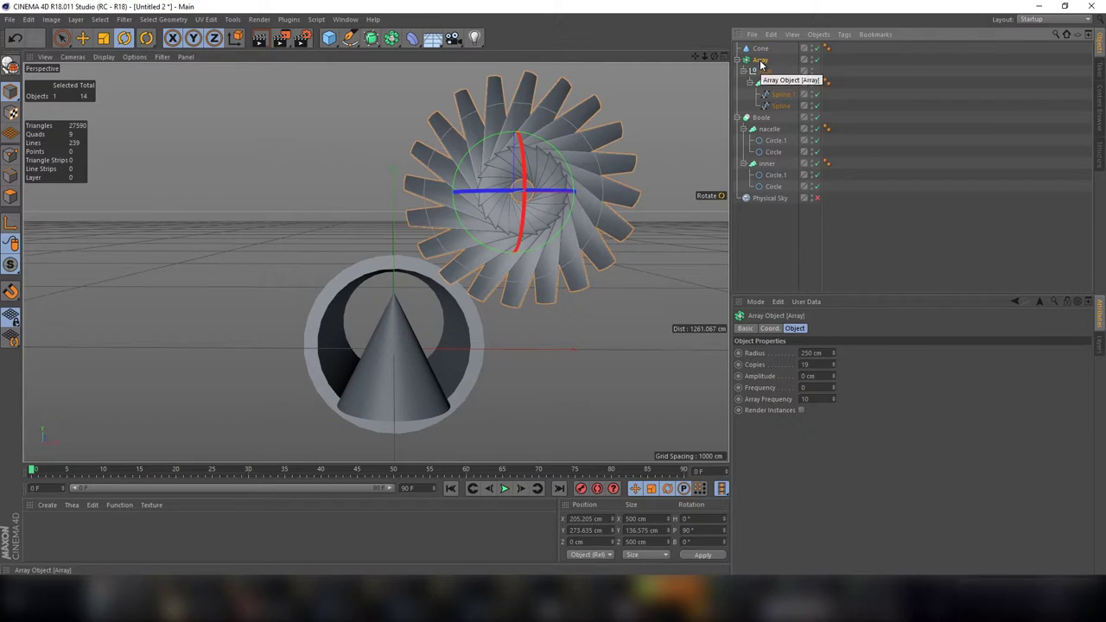
left_click(760, 49, "ctrl")
right_click(759, 48)
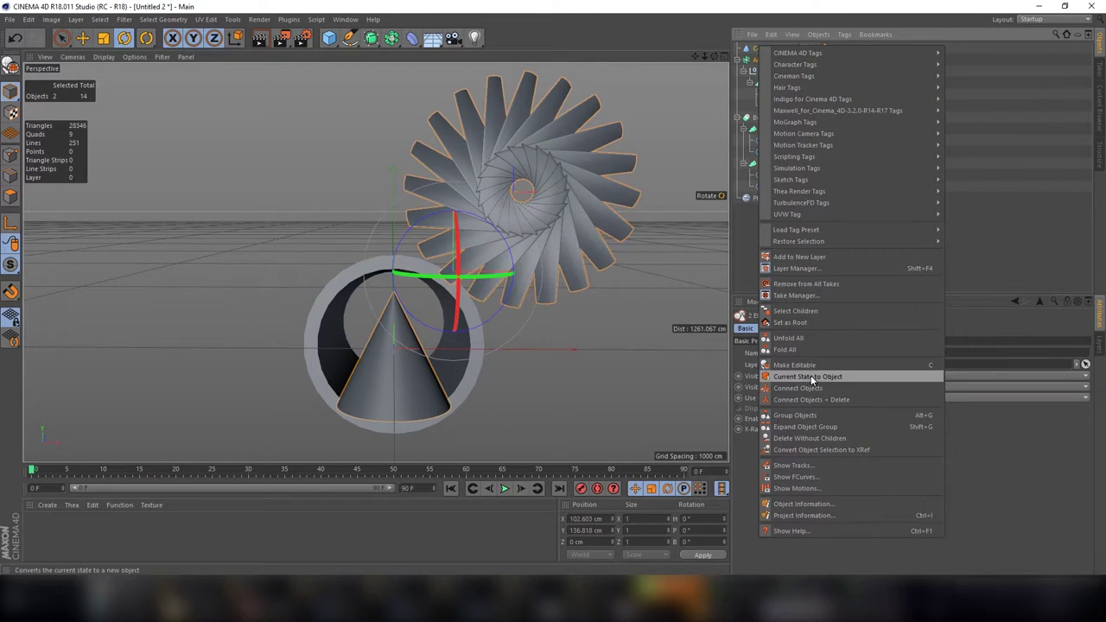
left_click(817, 413)
double_click(758, 48)
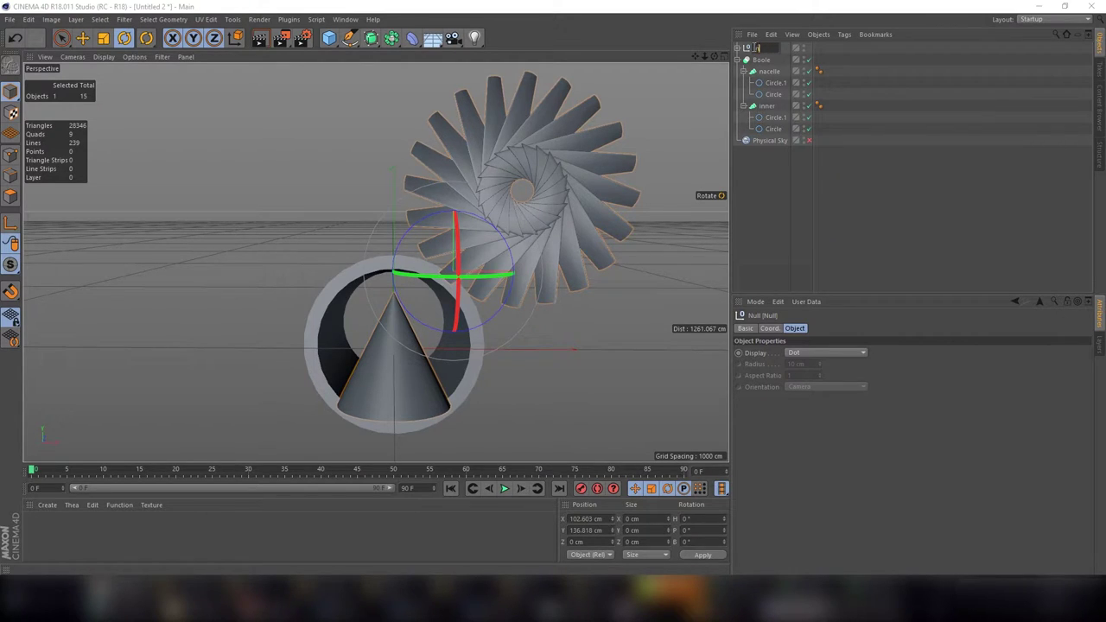
type("1")
key("Return")
Step: Pitch the cone 90° and move it right and up into the fan's centre
left_click(741, 61)
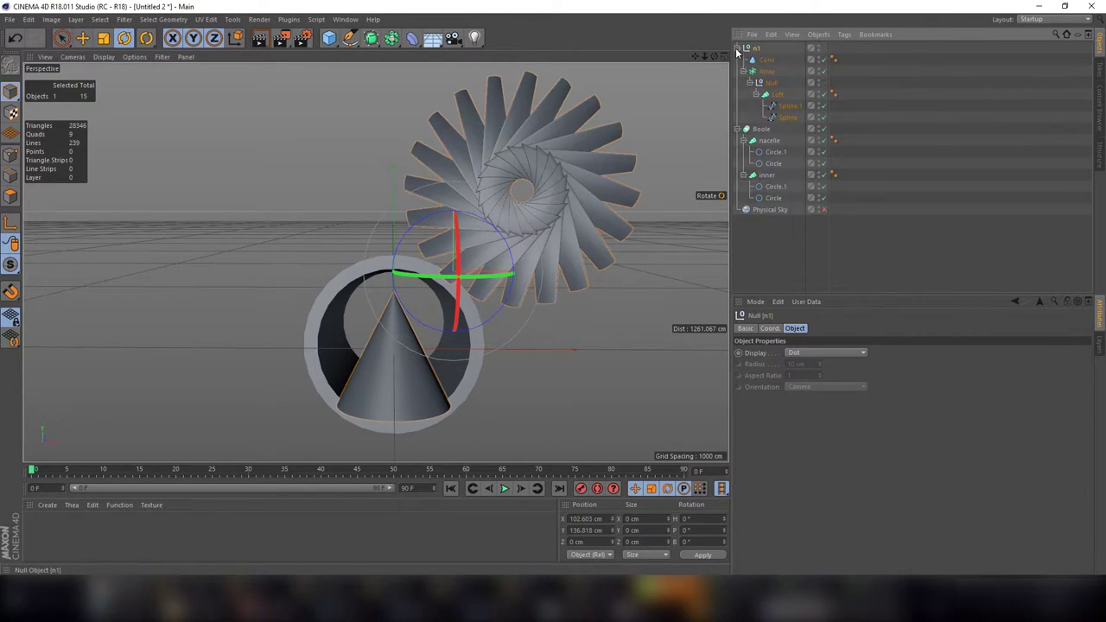
left_click(397, 320)
left_click_drag(396, 327, 371, 454)
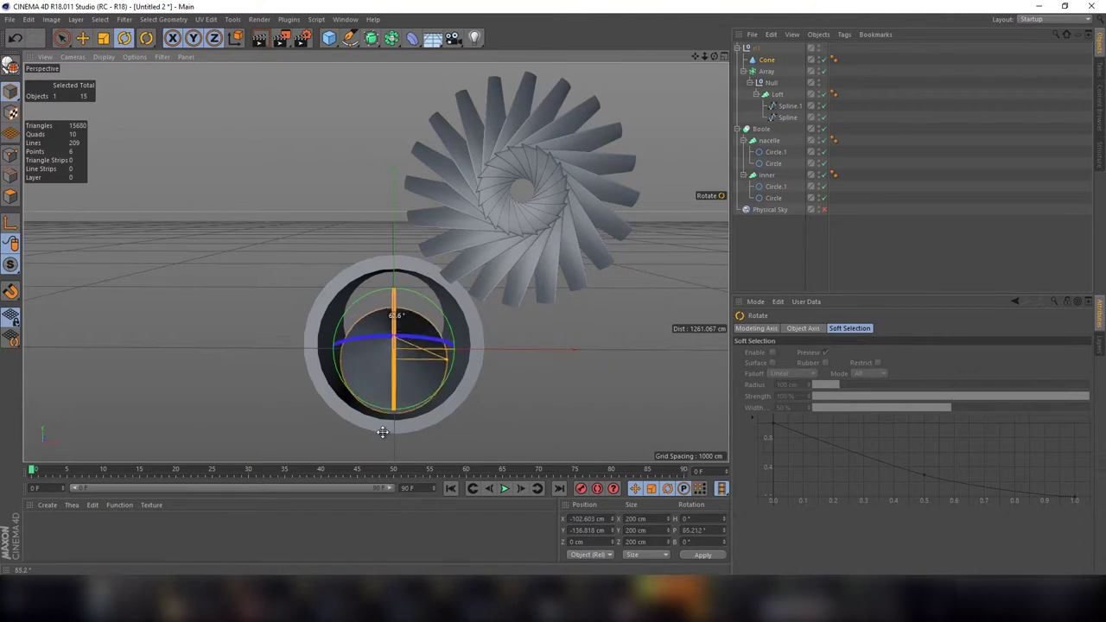
key("e")
left_click_drag(450, 349, 583, 349)
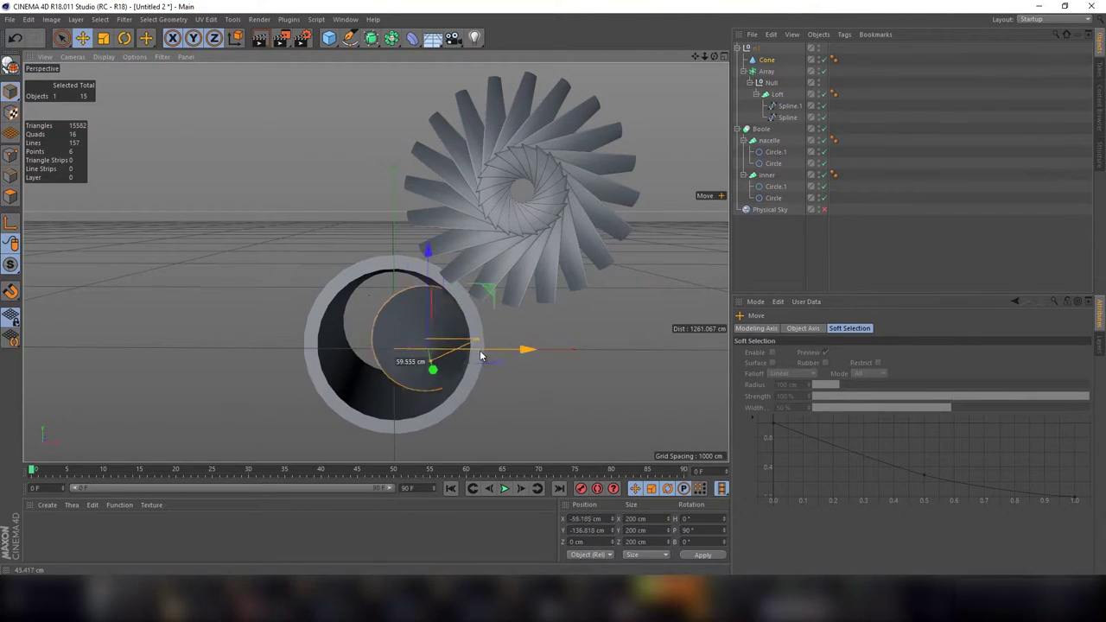
left_click_drag(536, 295, 535, 145)
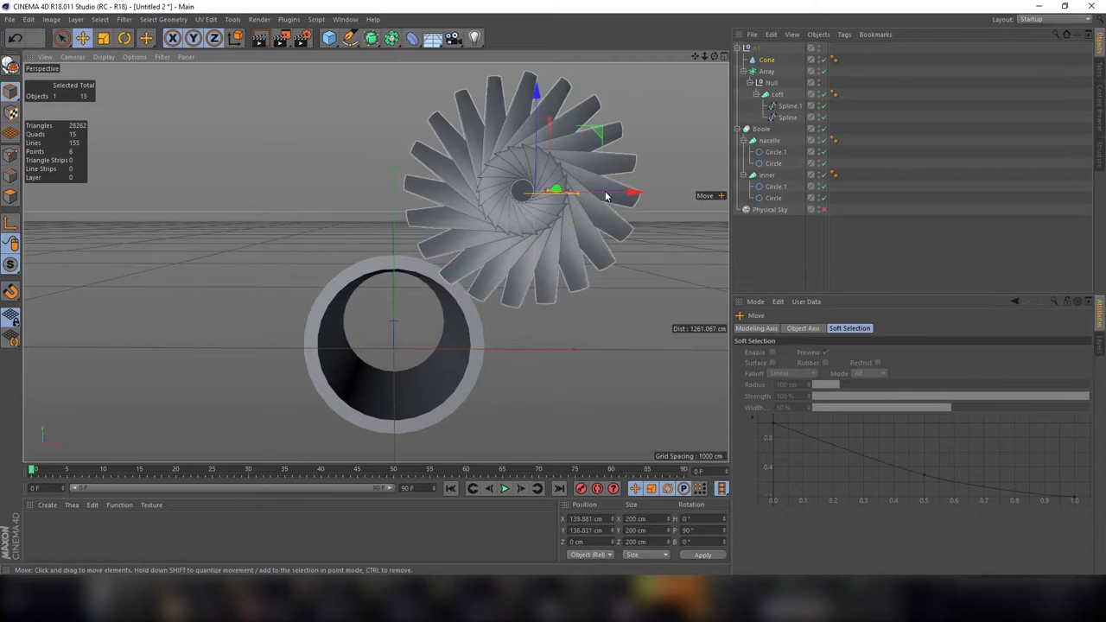
Step: Select the cone and slide it along Z in front of the fan
left_click(715, 55)
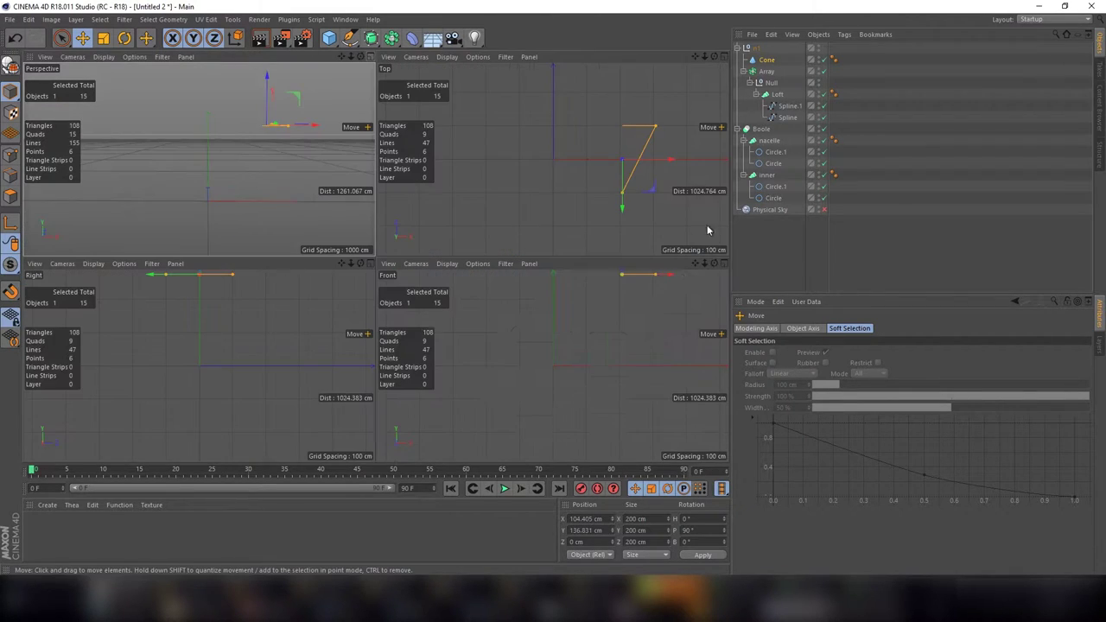
left_click(724, 265)
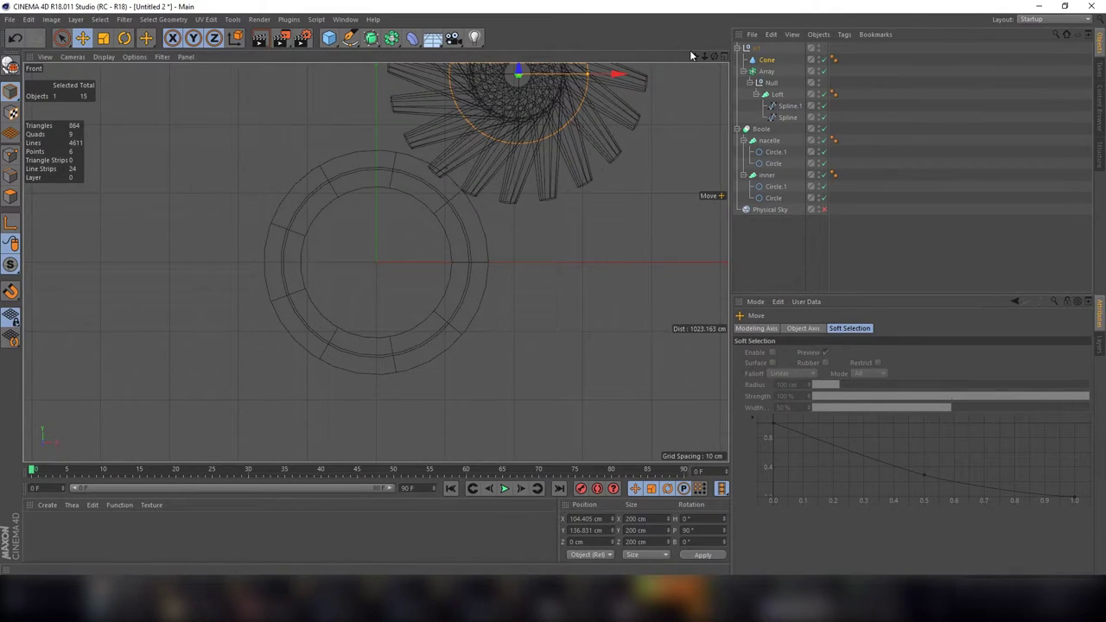
left_click_drag(695, 55, 497, 184)
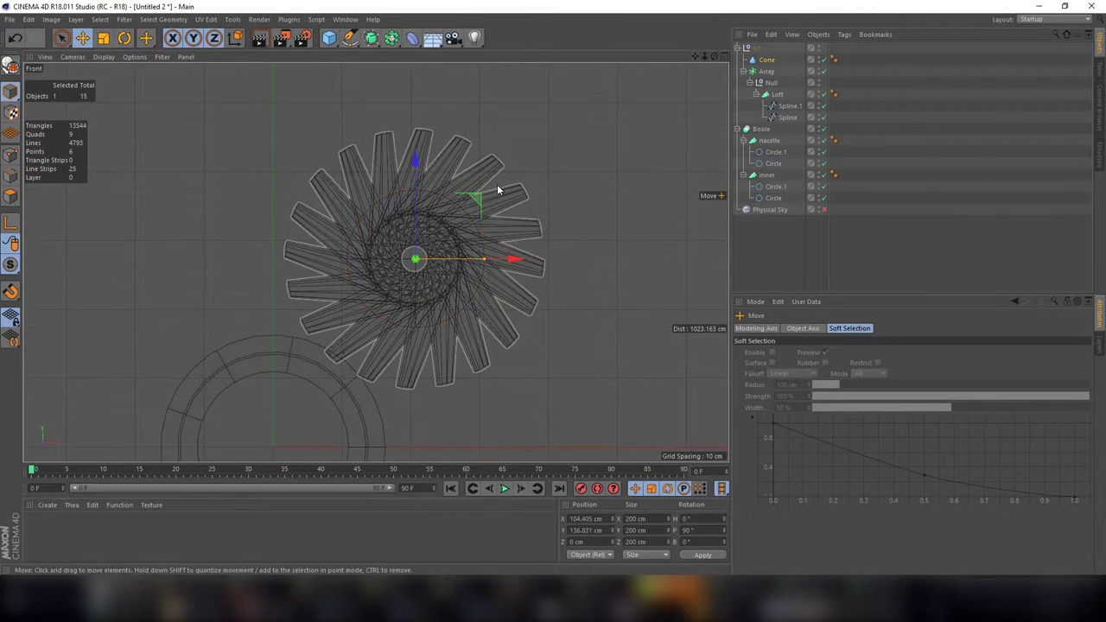
scroll(497, 187, "up", 3)
left_click(374, 329)
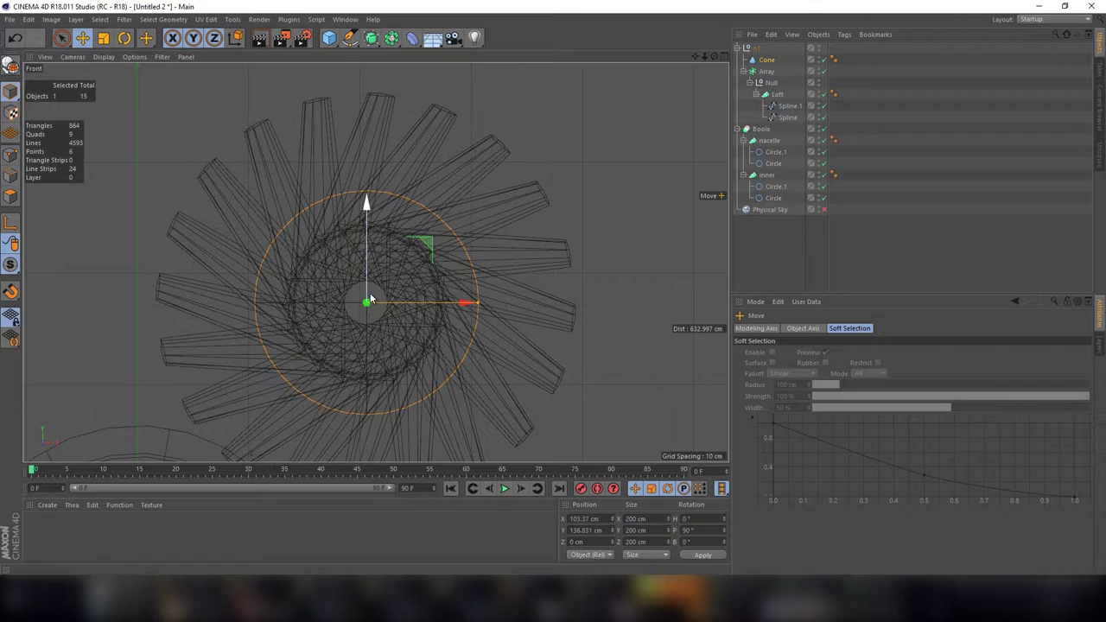
middle_click(720, 69)
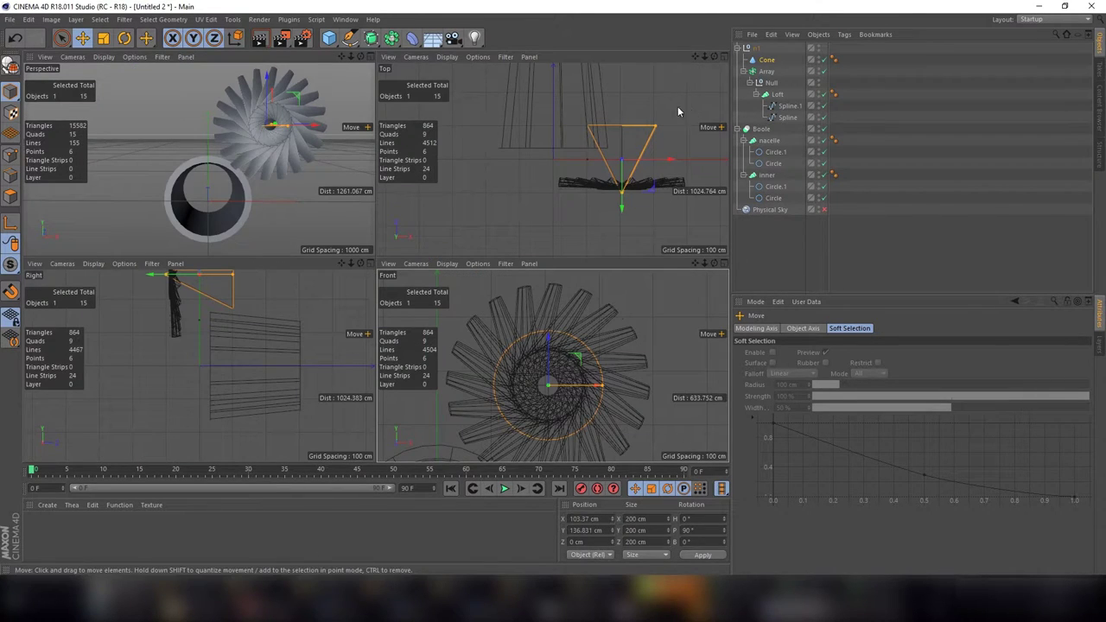
left_click_drag(621, 200, 627, 232)
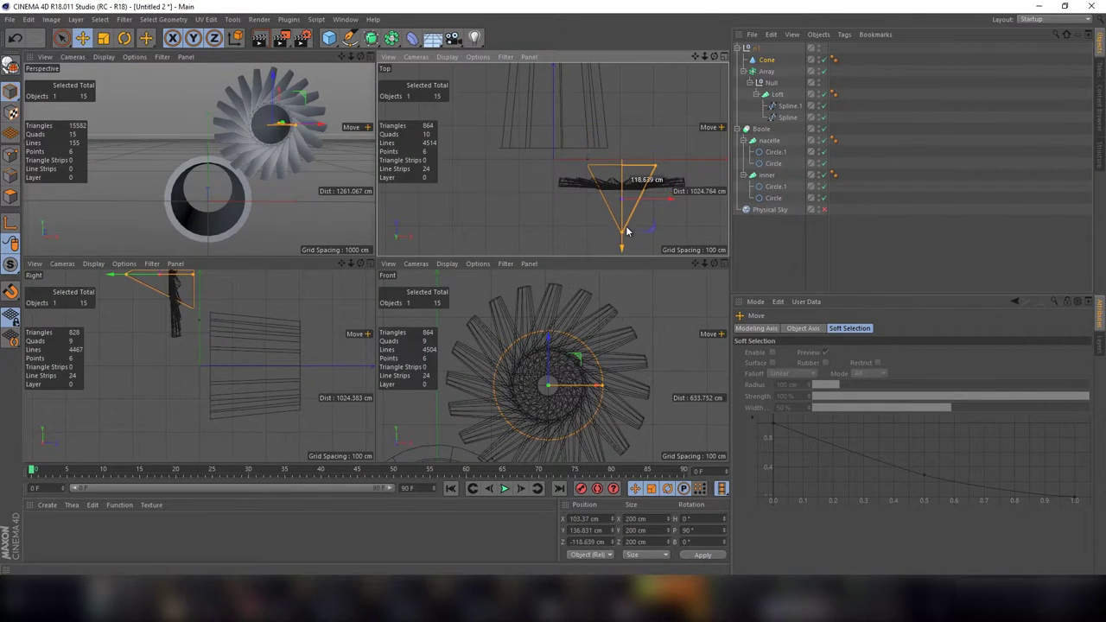
Step: Scale the cone down from 104.2 to 47.923 cm as a spinner at the hub
key("t")
left_click_drag(665, 120, 568, 156)
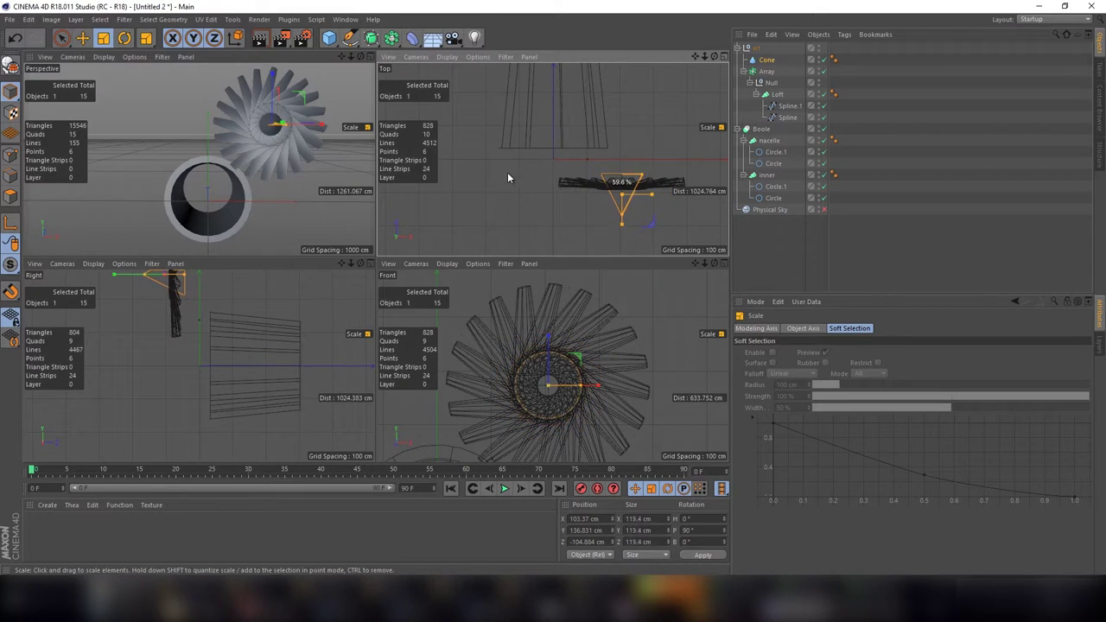
middle_click(367, 62)
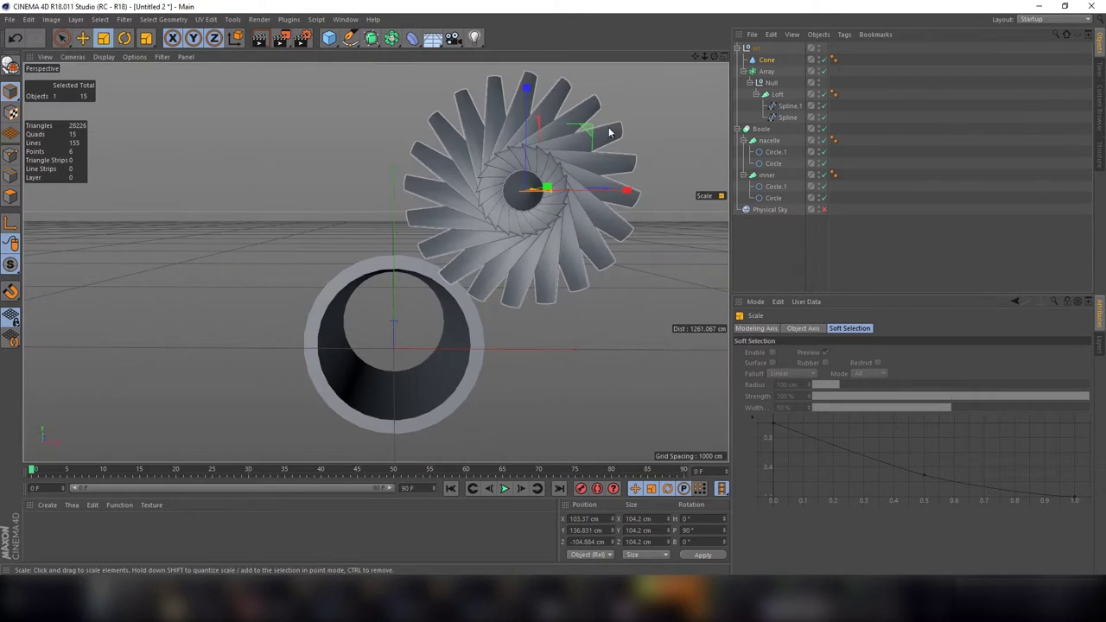
mouse_move(716, 57)
left_mouse_down()
mouse_move(375, 262)
mouse_move(671, 108)
mouse_move(582, 152)
left_mouse_up()
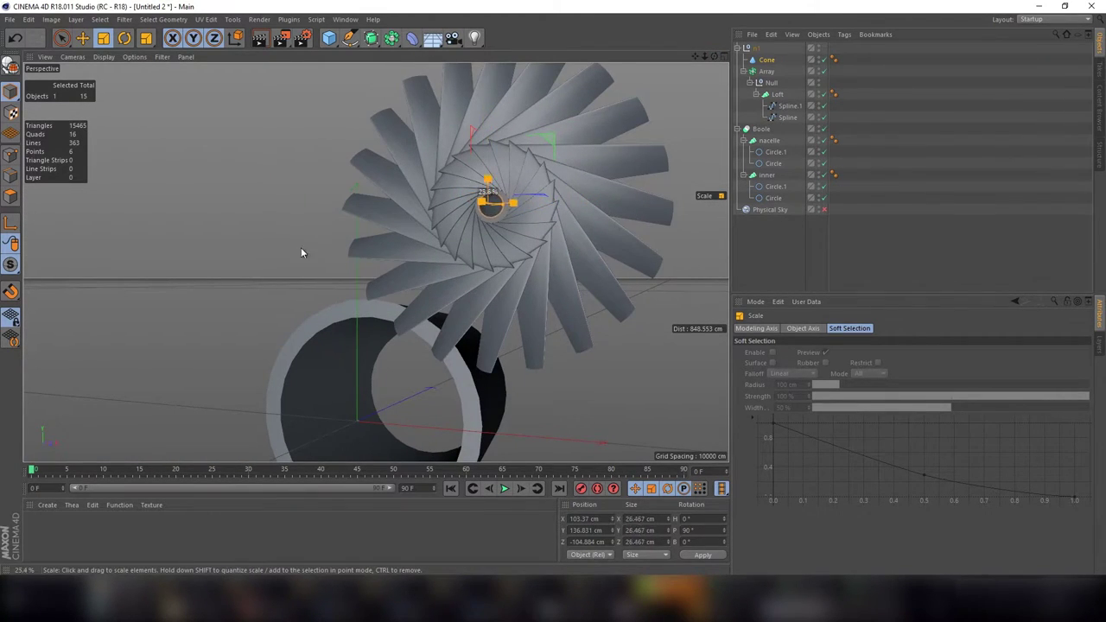
left_click_drag(301, 253, 354, 225)
left_click_drag(718, 60, 375, 262)
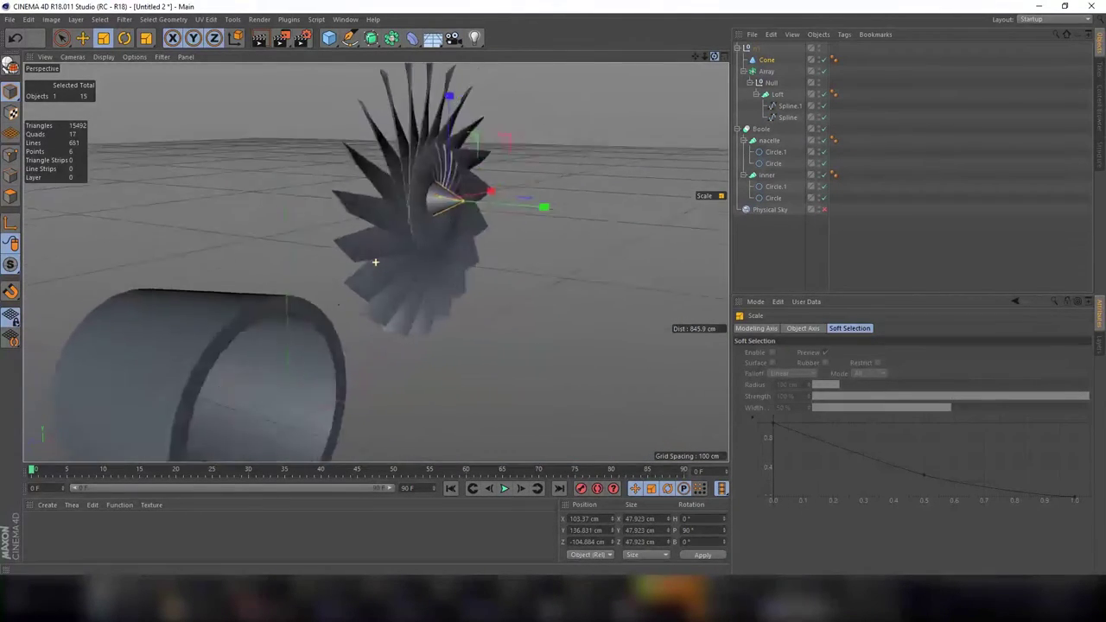
Step: Move the blade Loft up and back so it sits at X -154.717, Y 67.791, Z -242.452 cm
left_click(771, 71)
key("e")
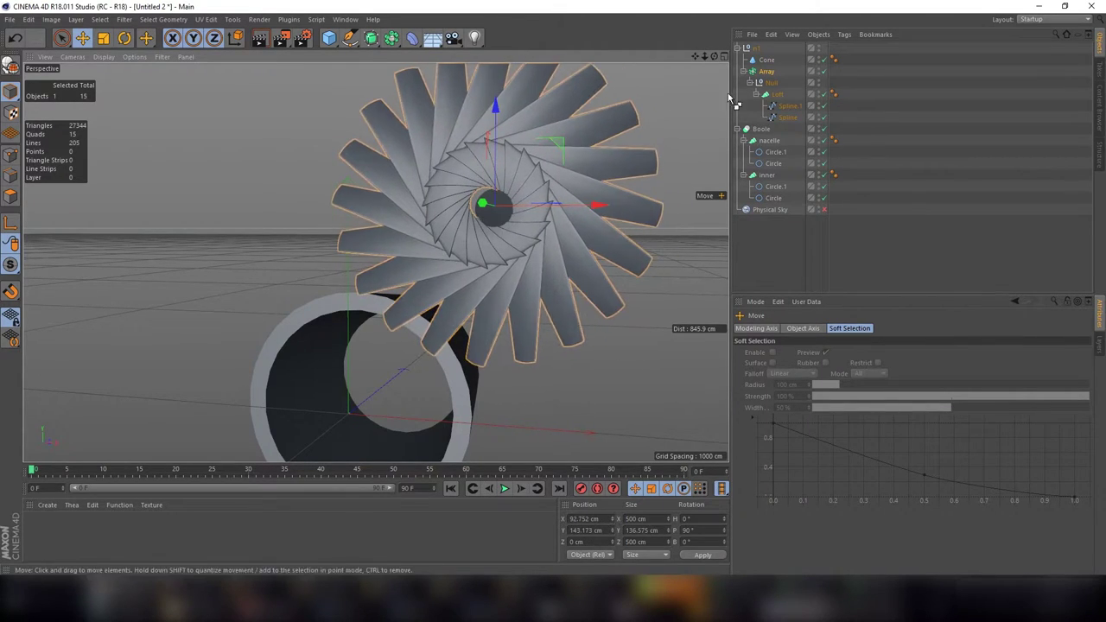
left_click(777, 93)
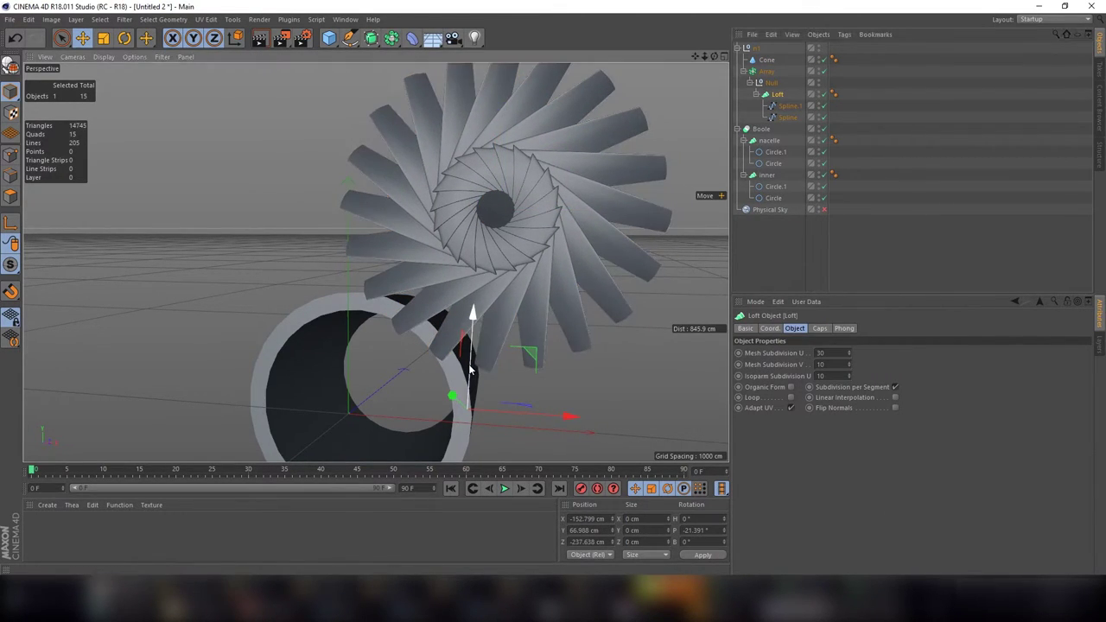
mouse_move(471, 318)
left_mouse_down()
mouse_move(469, 353)
mouse_move(494, 383)
mouse_move(571, 354)
left_mouse_up()
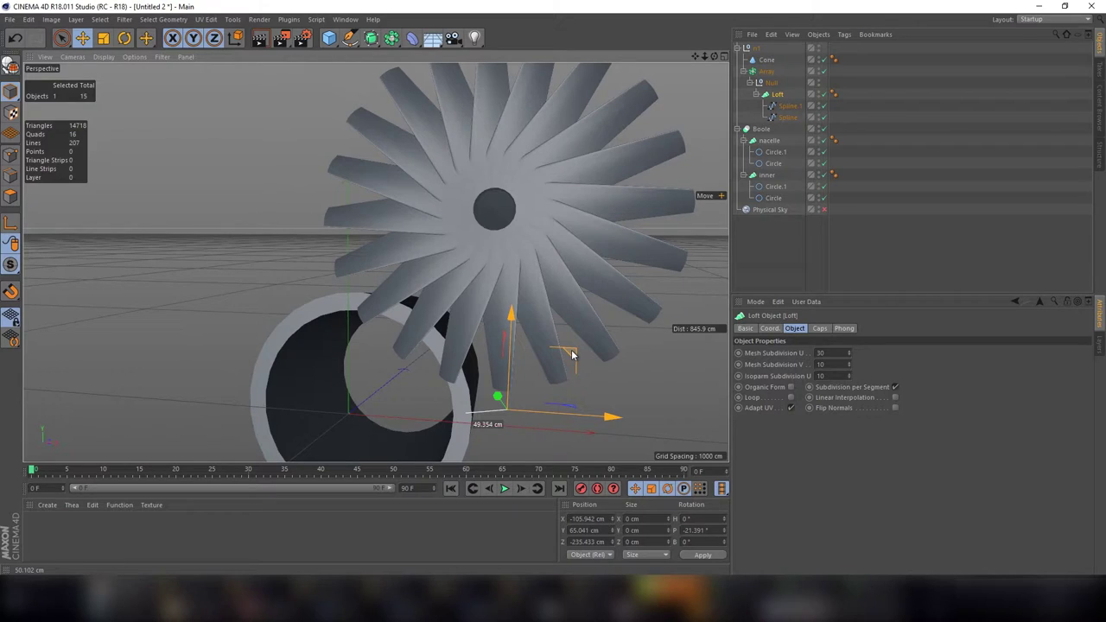
left_click_drag(571, 350, 531, 358)
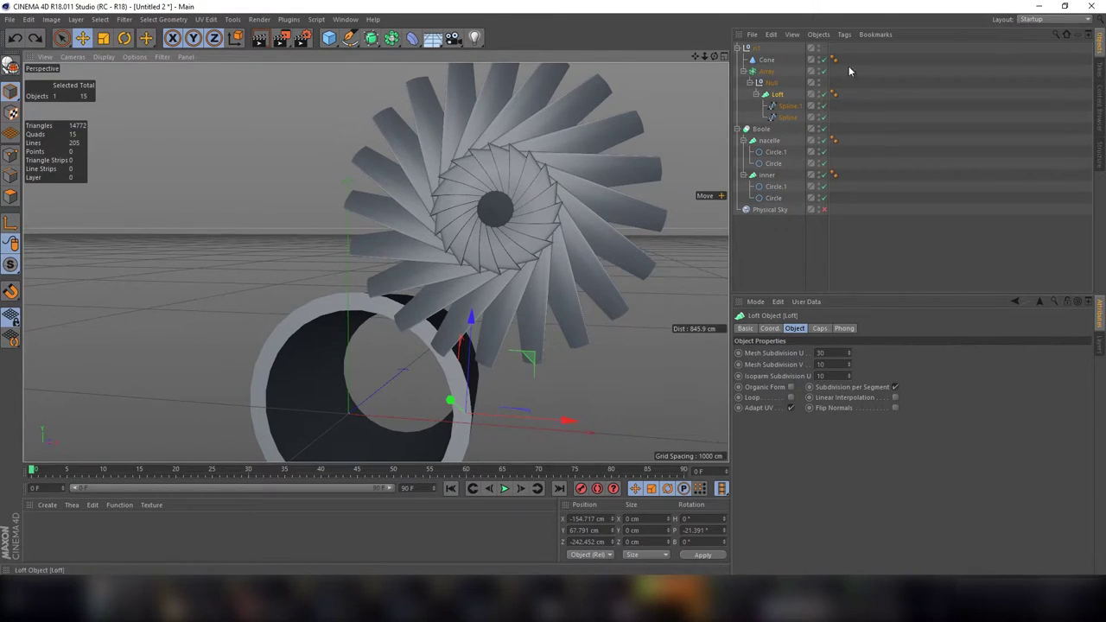
Step: Widen the blade Array's radius and try different copy counts
left_click(768, 73)
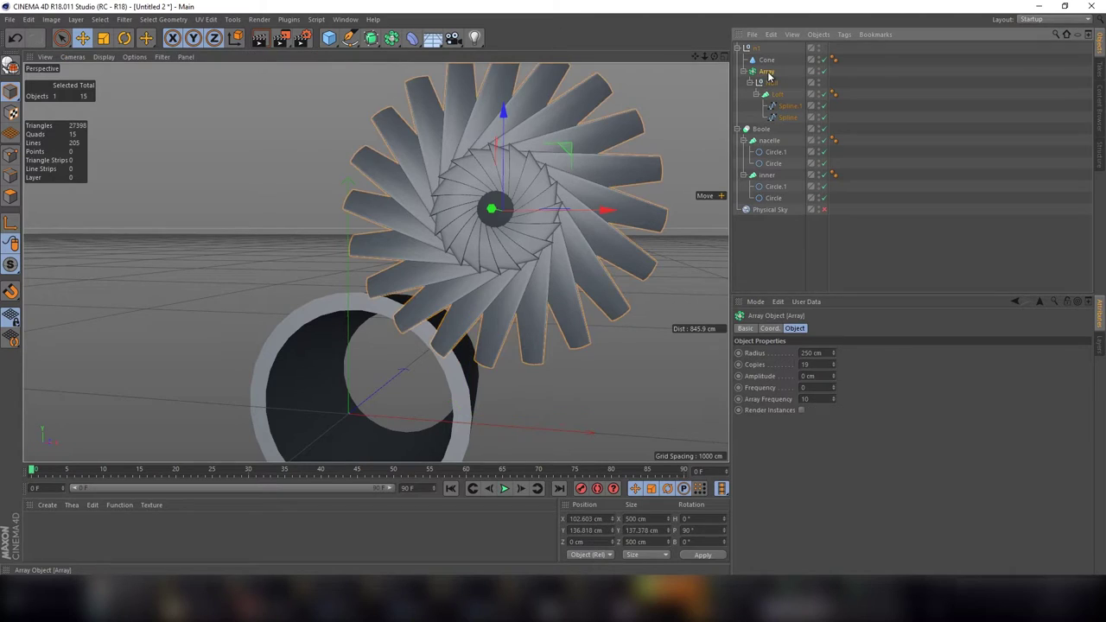
left_click(832, 378)
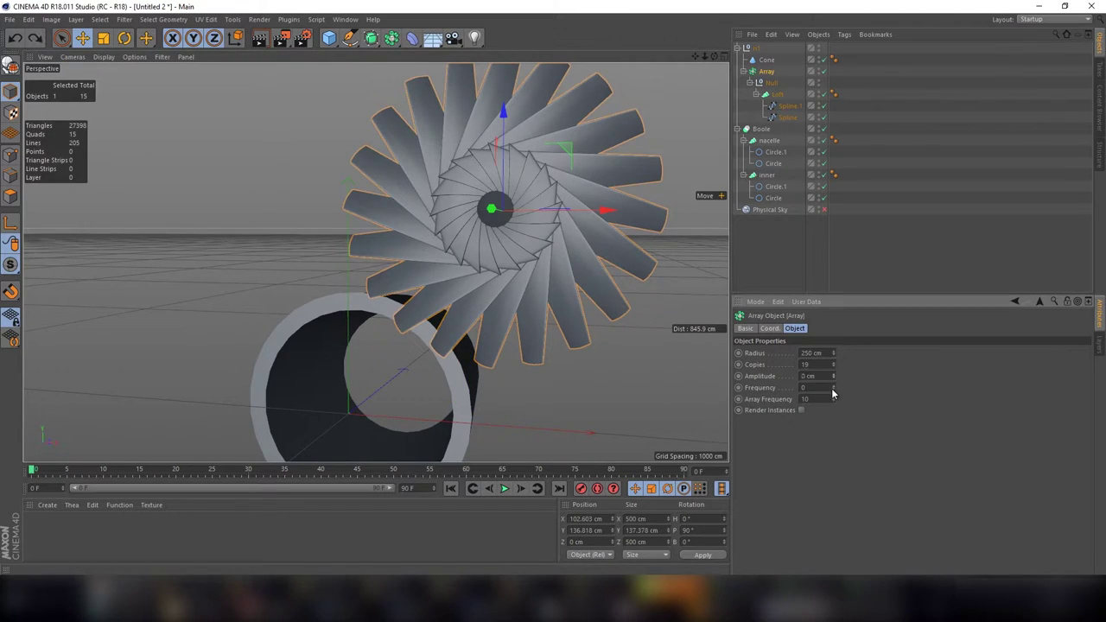
left_click_drag(833, 353, 833, 311)
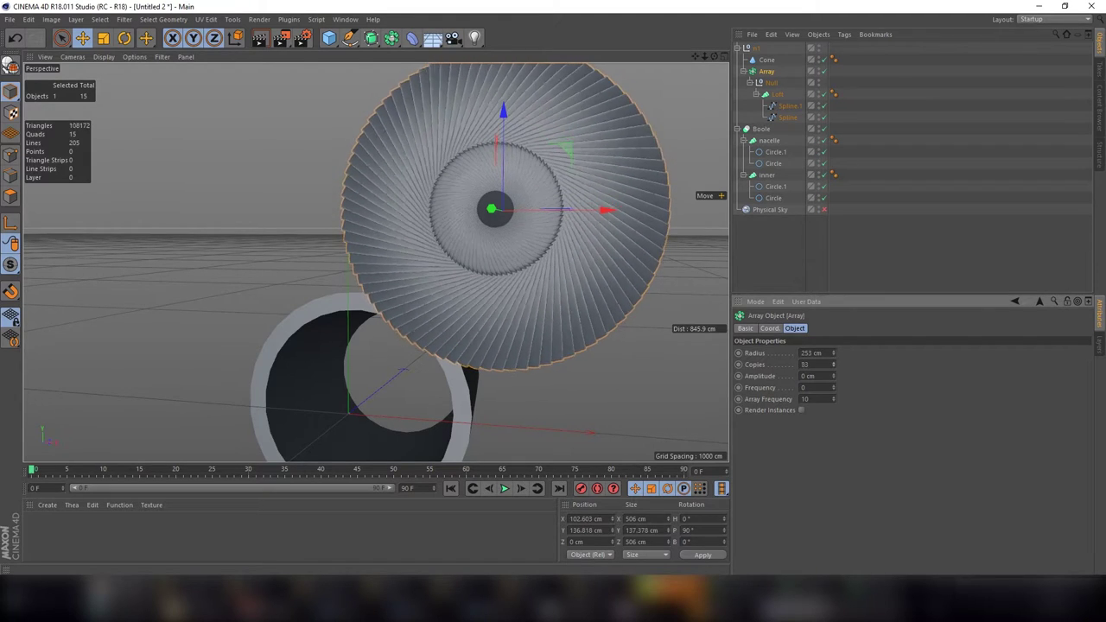
left_click_drag(833, 364, 833, 414)
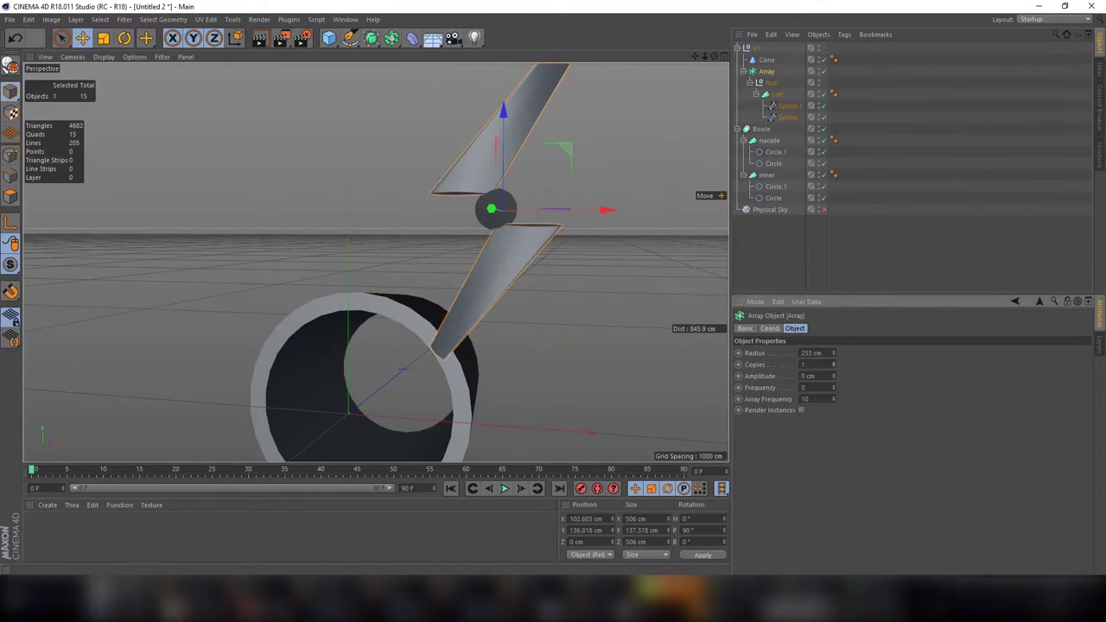
left_click_drag(833, 364, 833, 311)
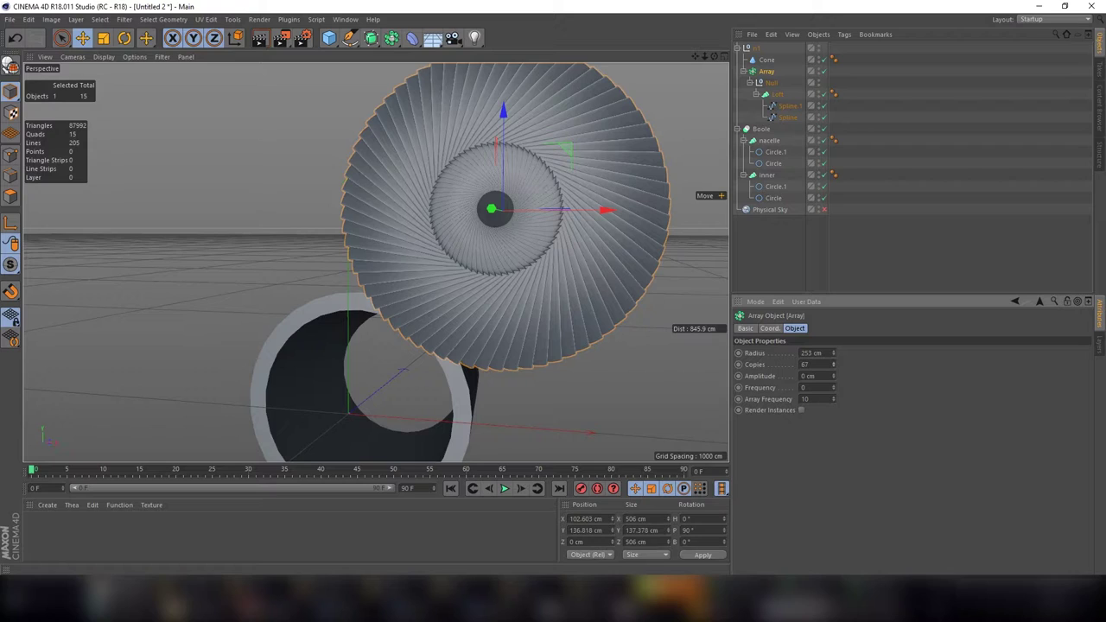
Step: Reposition the blade Loft inside its null
left_click(771, 83)
left_click(777, 95)
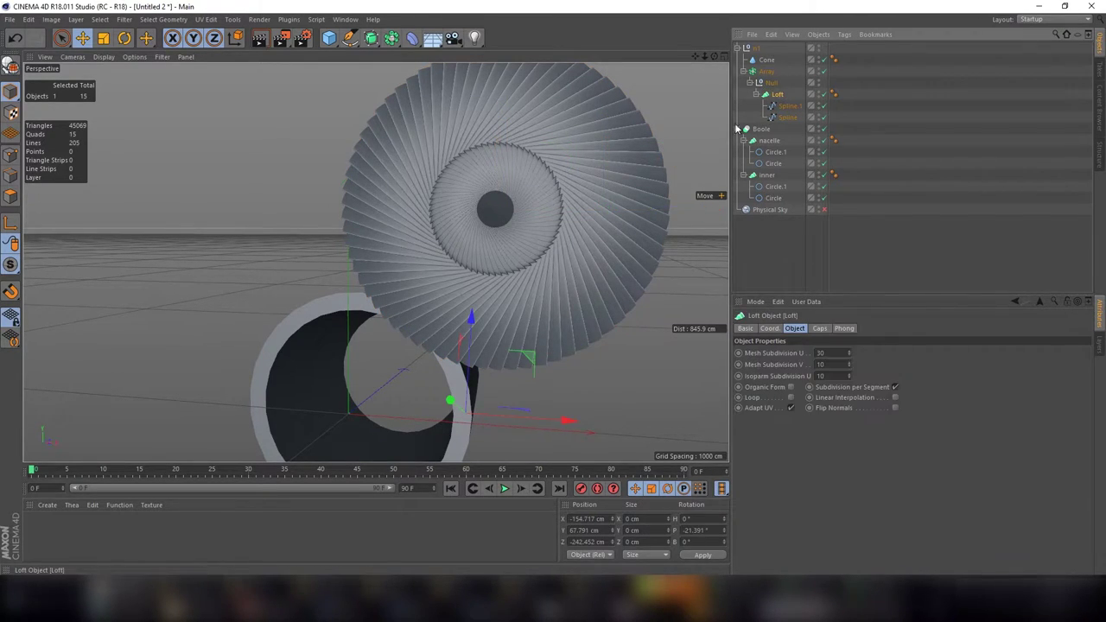
mouse_move(518, 395)
left_mouse_down()
mouse_move(590, 333)
mouse_move(436, 397)
mouse_move(599, 175)
mouse_move(630, 168)
mouse_move(441, 363)
mouse_move(508, 311)
mouse_move(544, 231)
left_mouse_up()
Step: Try shrinking the Array radius to 145 cm, then undo back to the wider radius
left_click(767, 71)
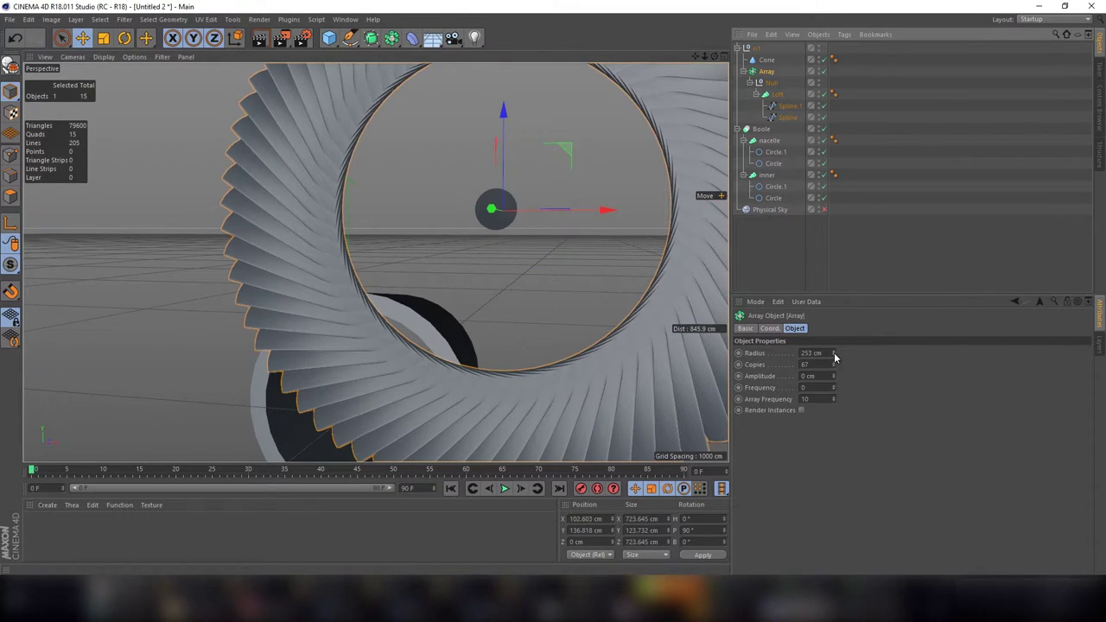
left_click_drag(834, 353, 834, 406)
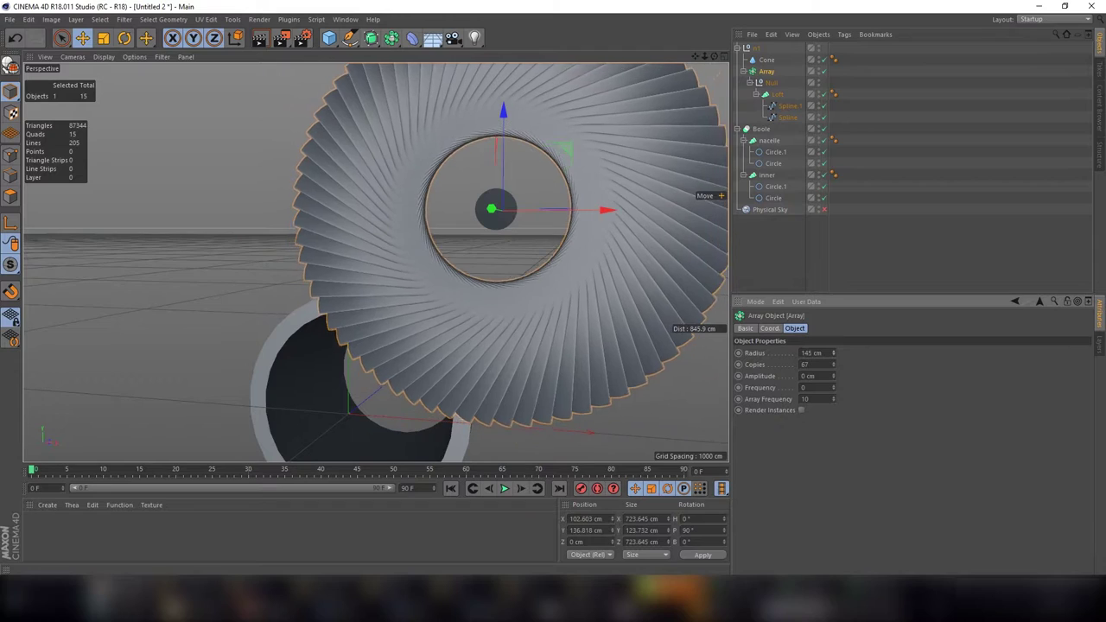
mouse_move(835, 353)
left_mouse_down()
mouse_move(835, 415)
mouse_move(856, 341)
left_mouse_up()
key("ctrl+z")
key("ctrl+z")
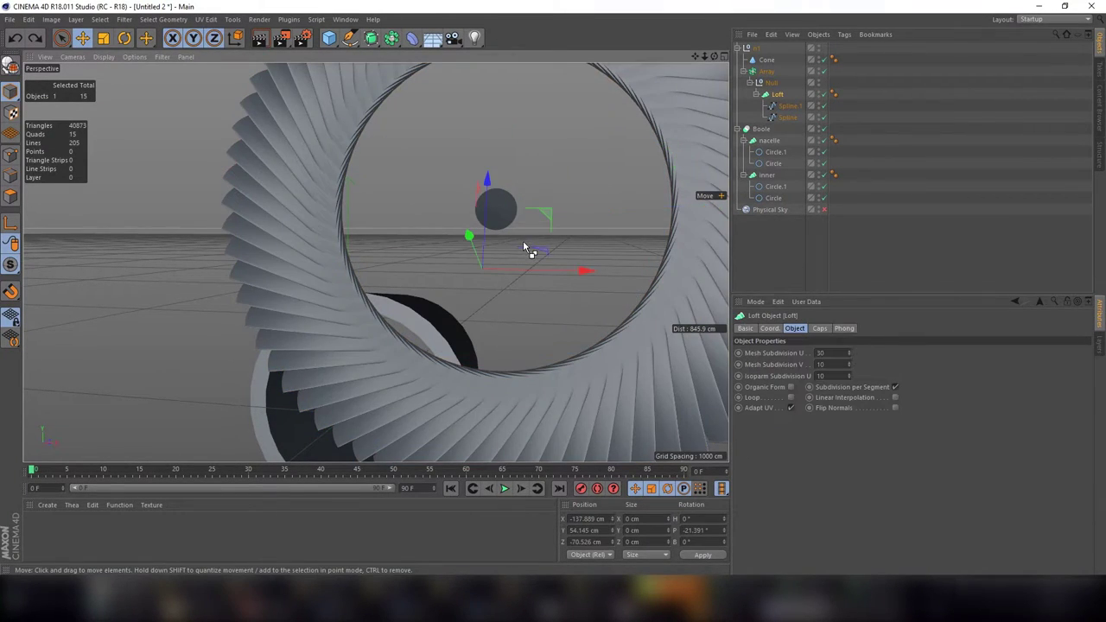
key("ctrl+z")
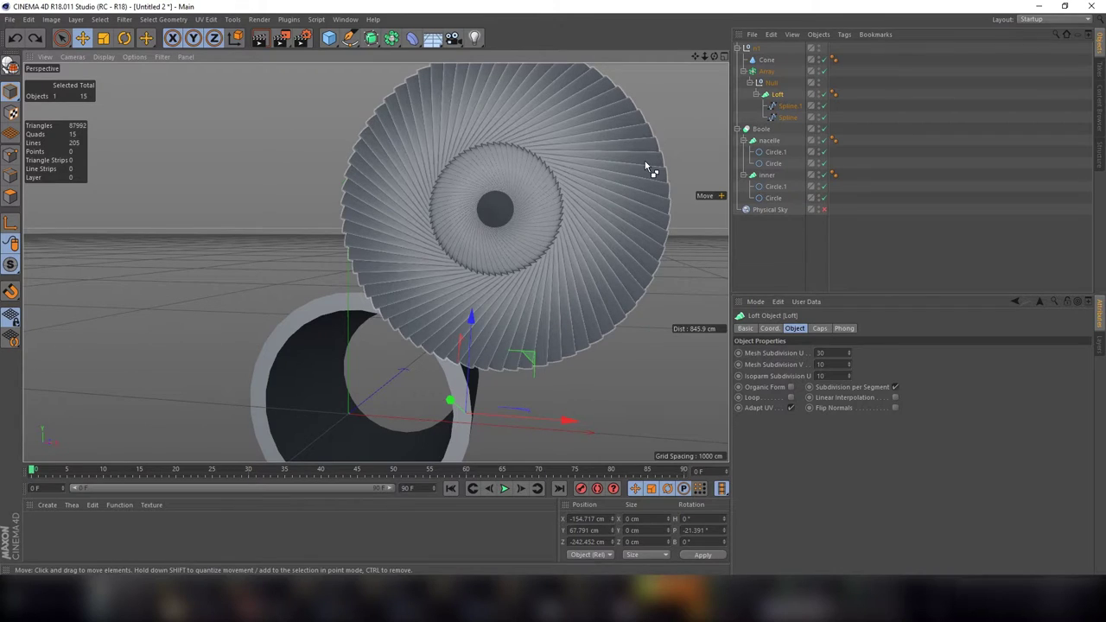
left_click(648, 167)
key("ctrl+y")
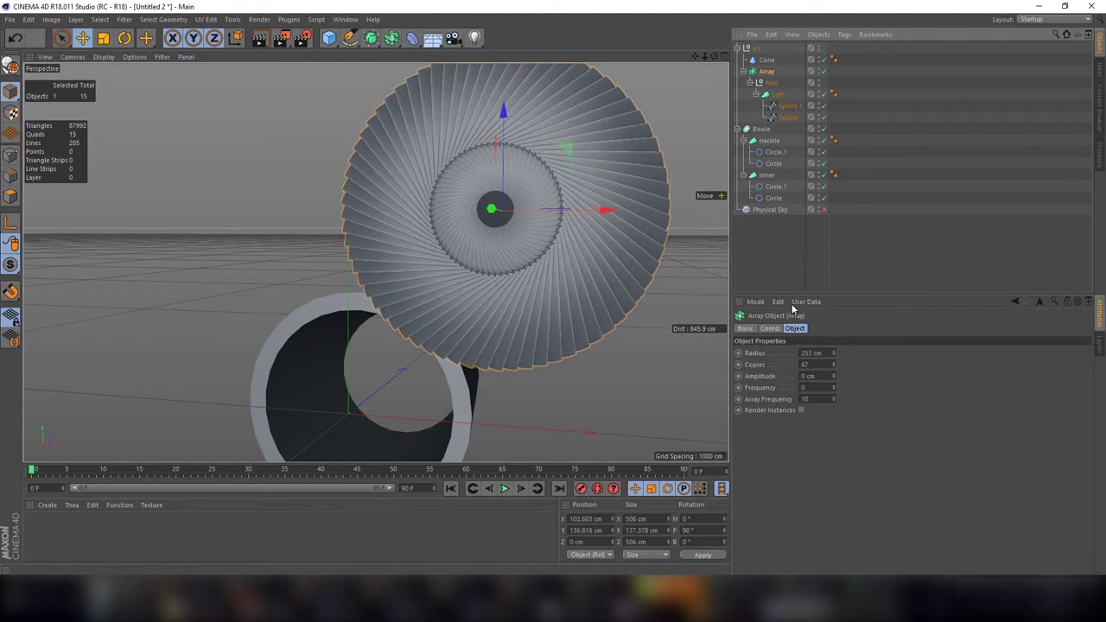
Step: Settle the blade Array at 48 copies and show the scene in four views with n1 selected
left_click_drag(833, 364, 832, 414)
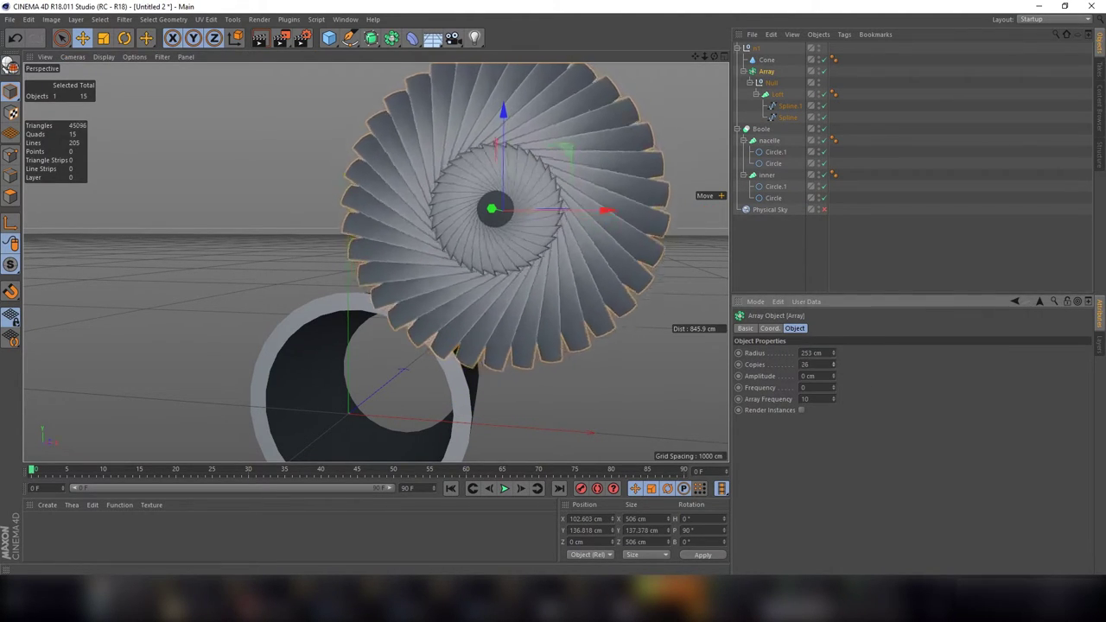
left_click_drag(832, 365, 831, 369)
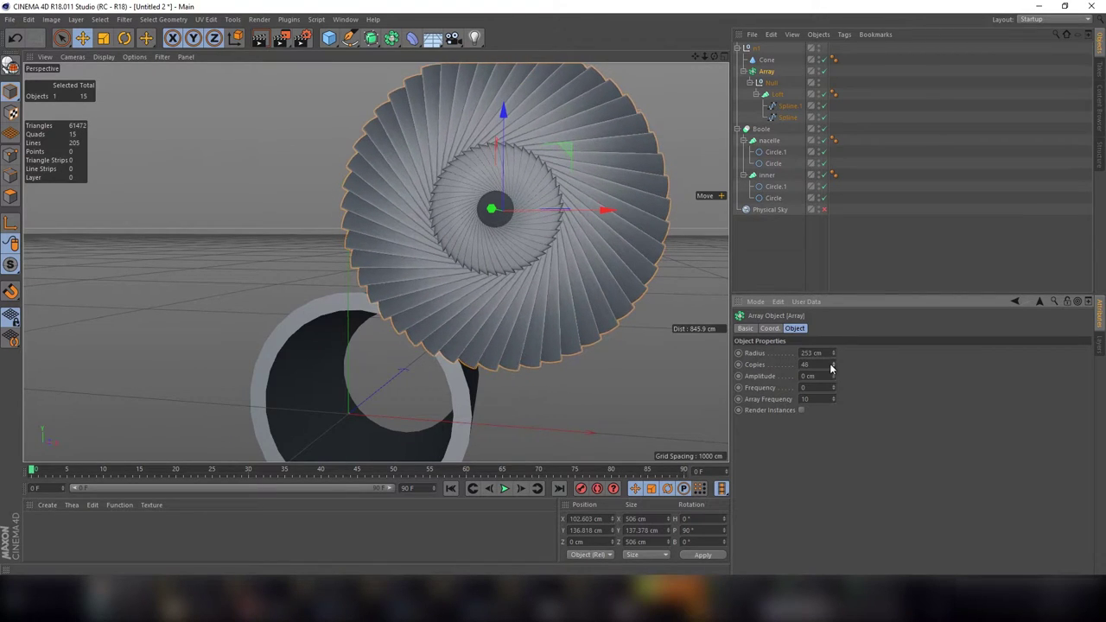
left_click(755, 49)
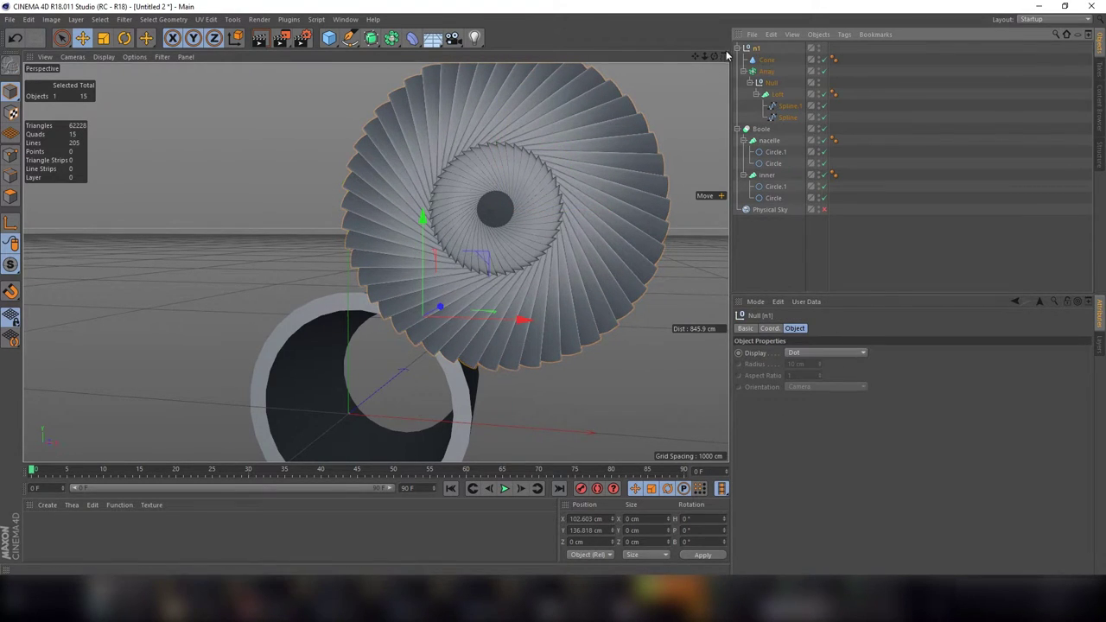
left_click(725, 55)
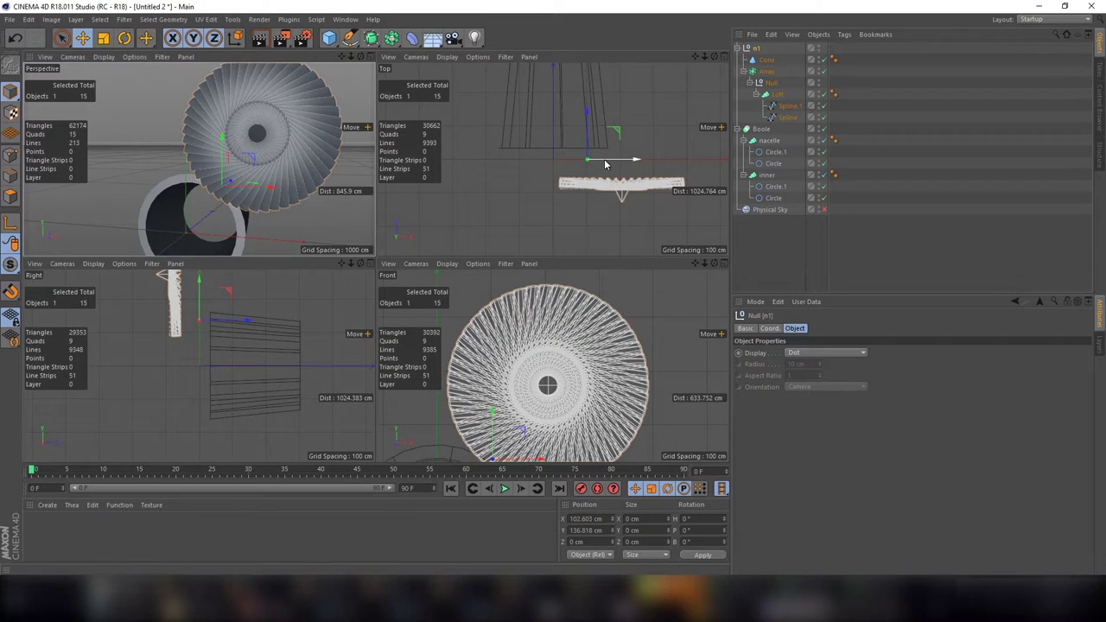
Step: Shift the fan group left to X −34.95 cm and browse the menus
left_click_drag(605, 164, 559, 160)
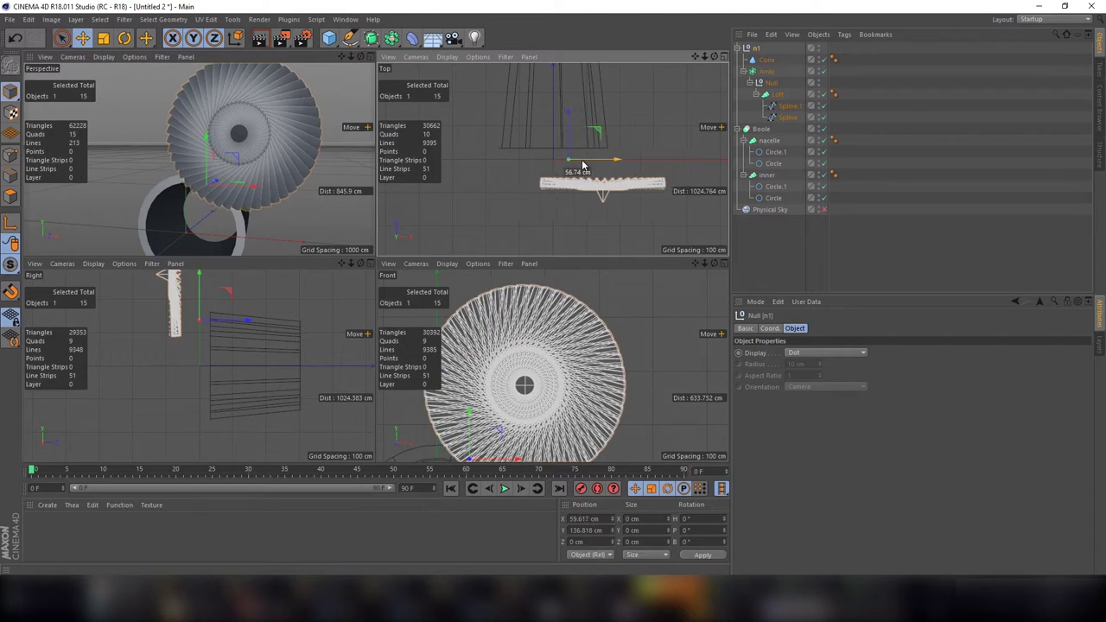
left_click(76, 21)
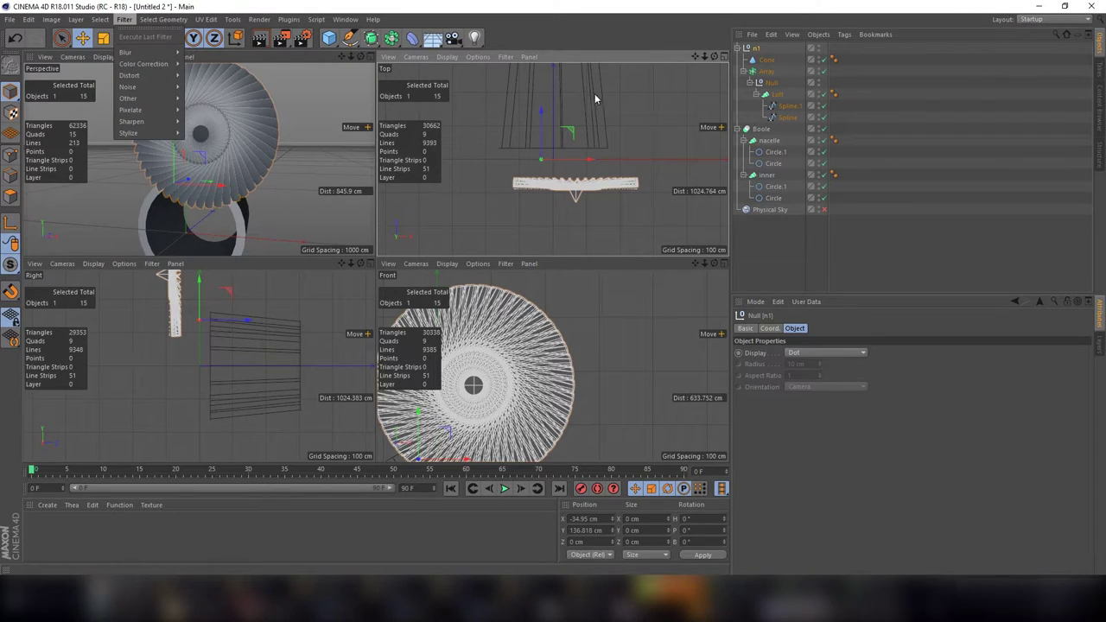
left_click(615, 107)
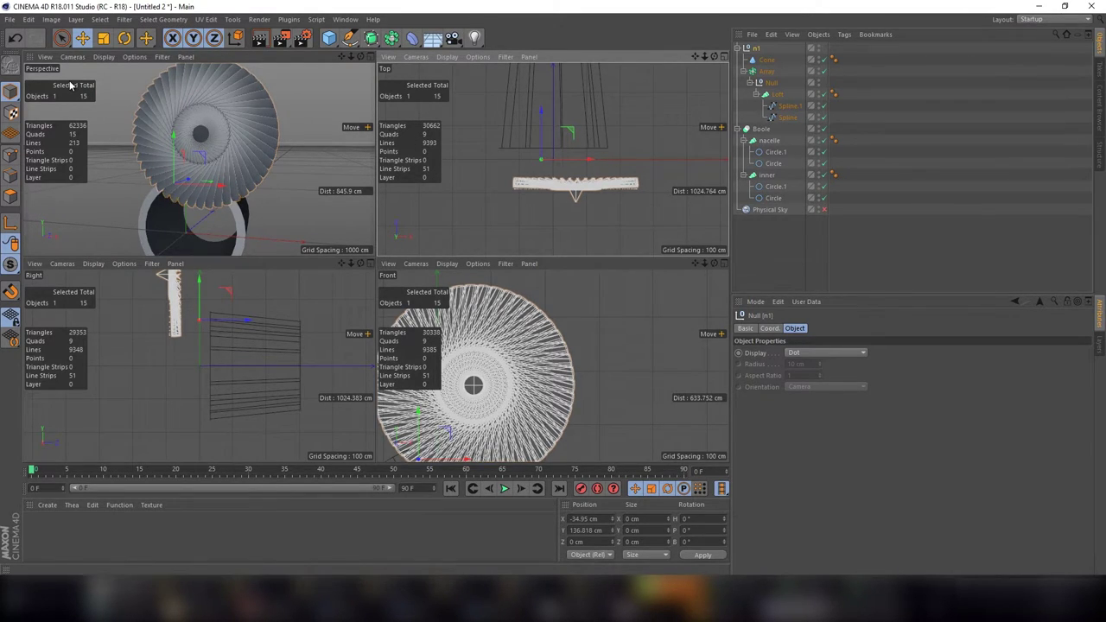
left_click(143, 24)
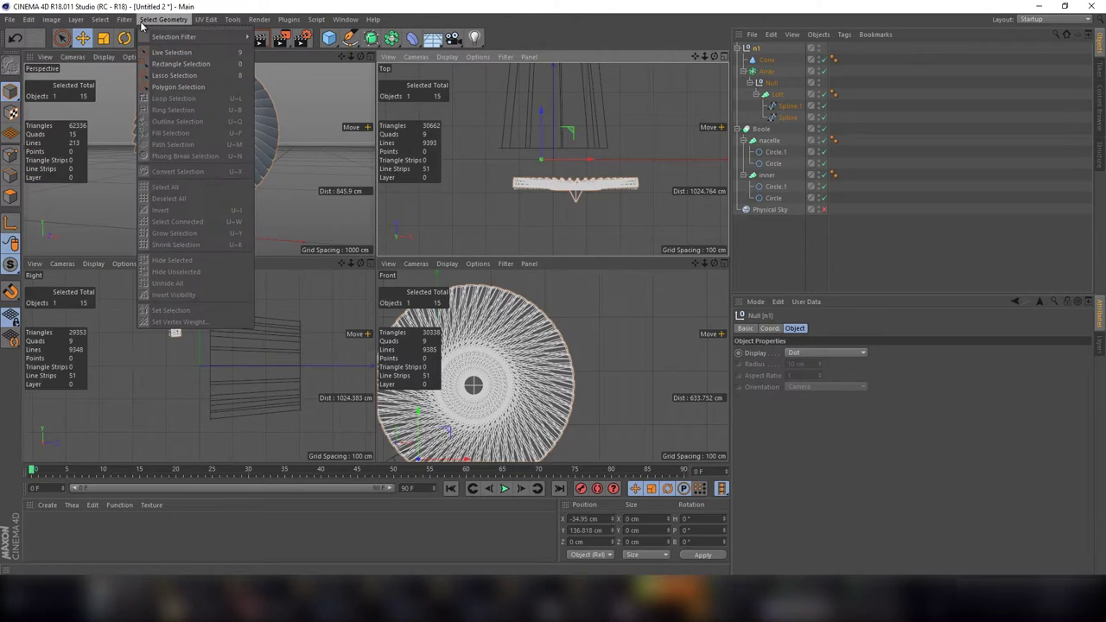
left_click(143, 24)
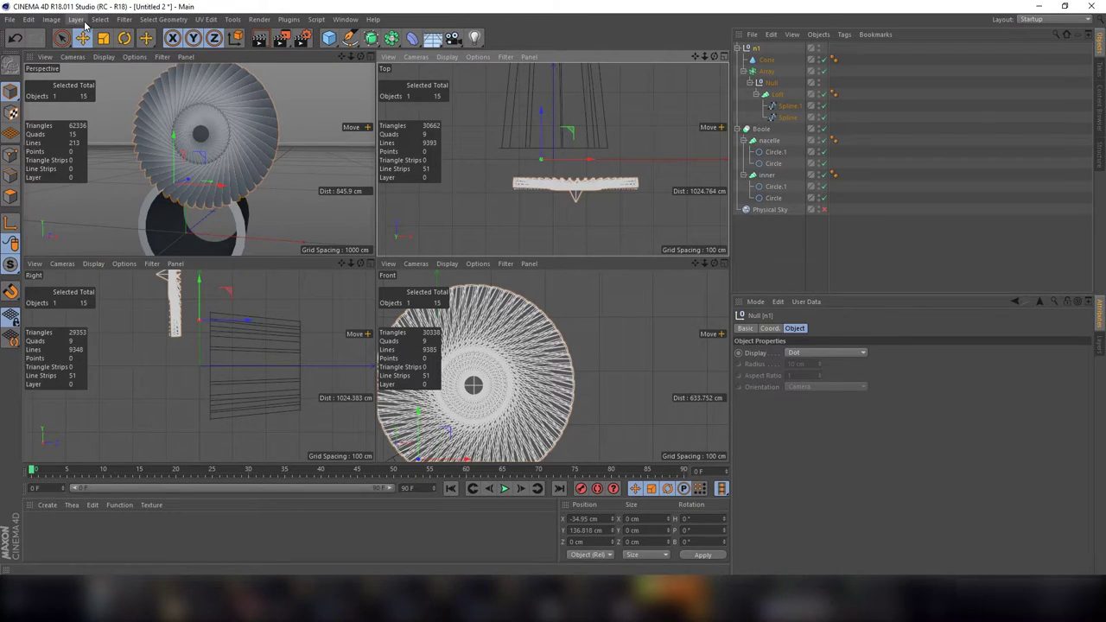
left_click(207, 19)
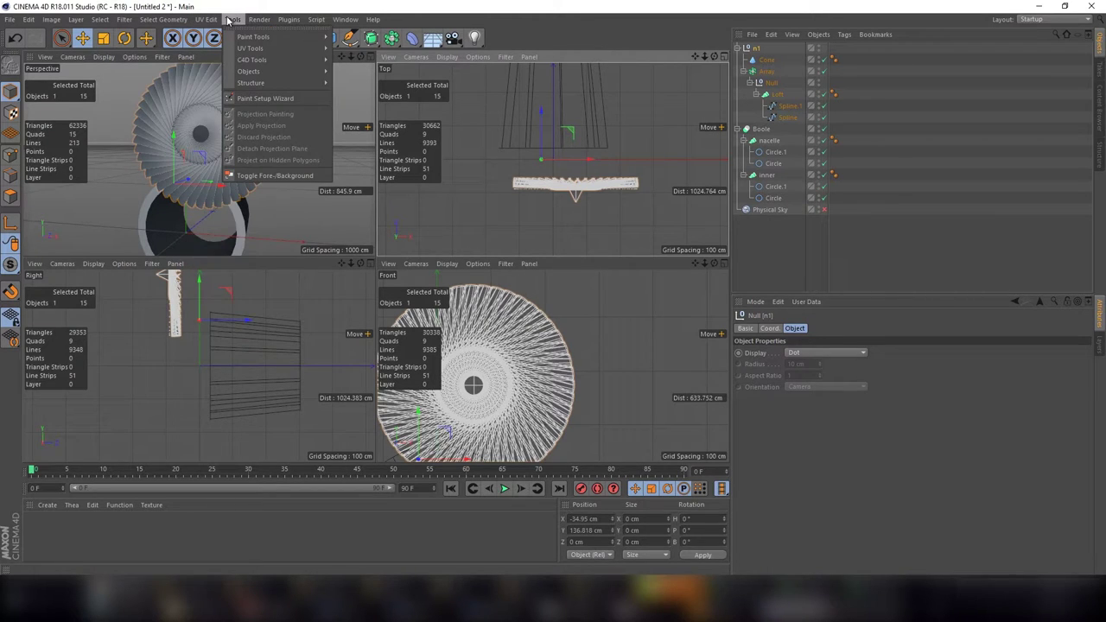
Step: Switch the interface layout from Startup to Standard
left_click(1044, 20)
left_click(1043, 22)
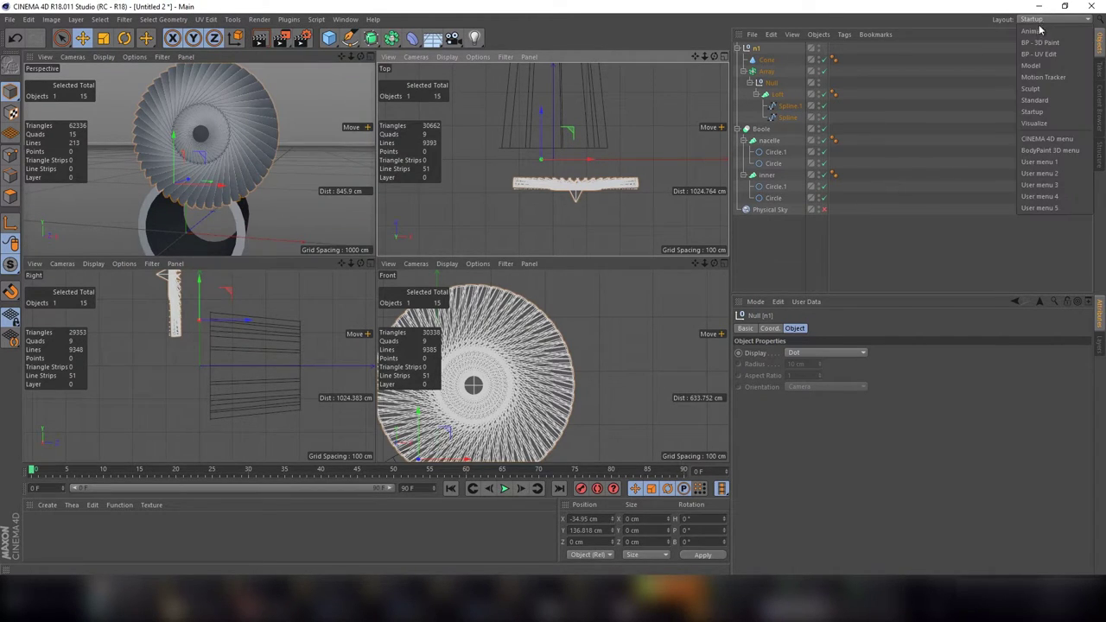
left_click(1047, 101)
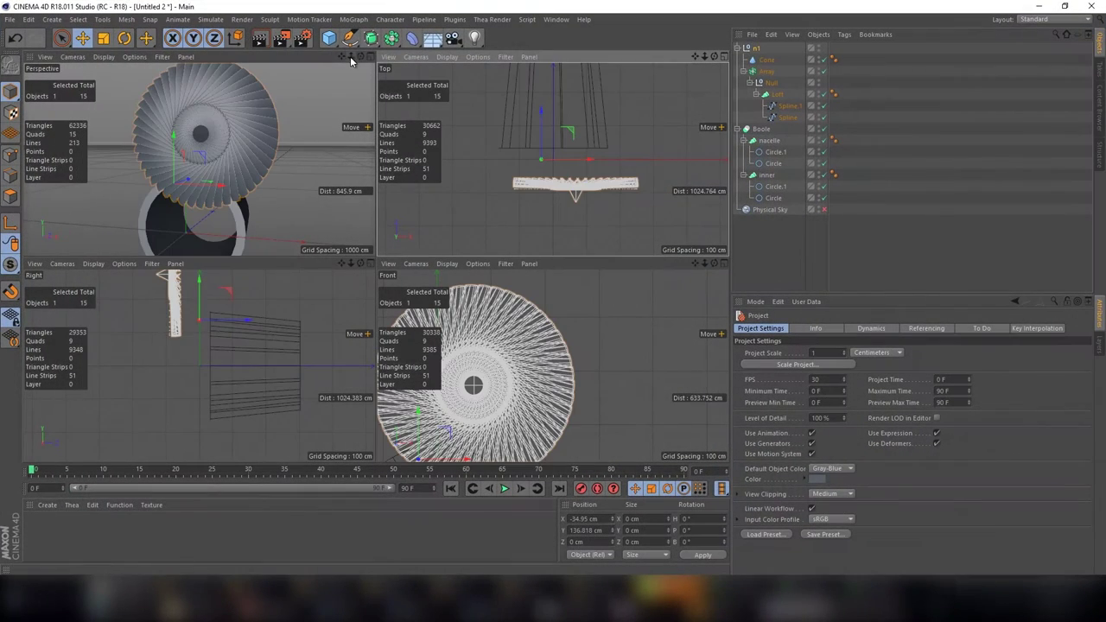
Step: Re-centre the fan group's axis and drag the pivot along X, Z and Y
left_click(126, 20)
mouse_move(138, 125)
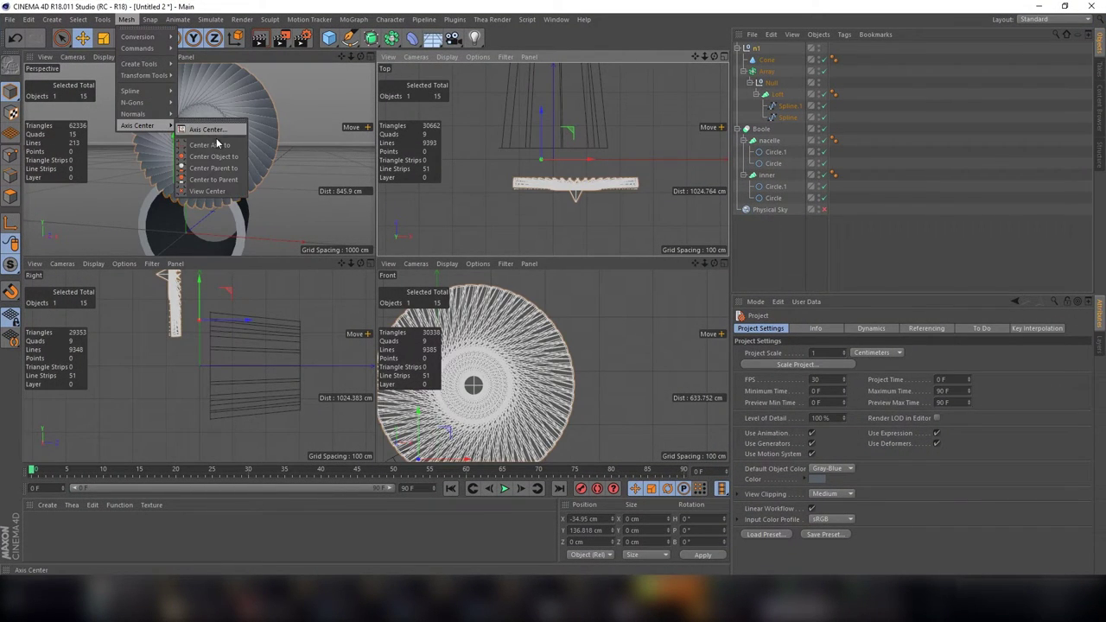
left_click(223, 145)
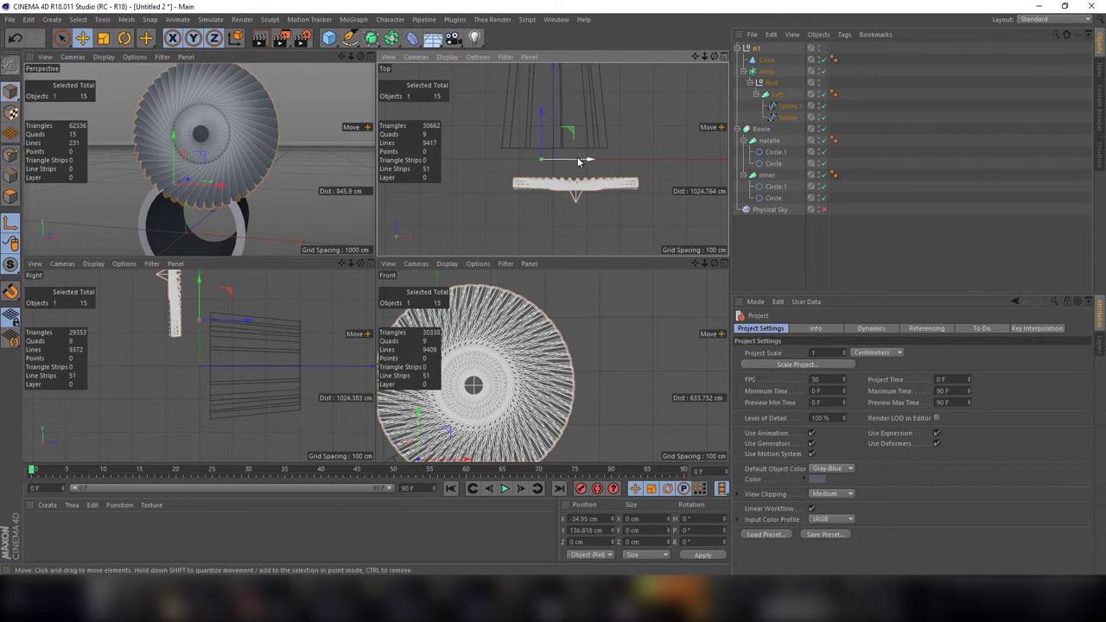
left_click_drag(537, 160, 610, 169)
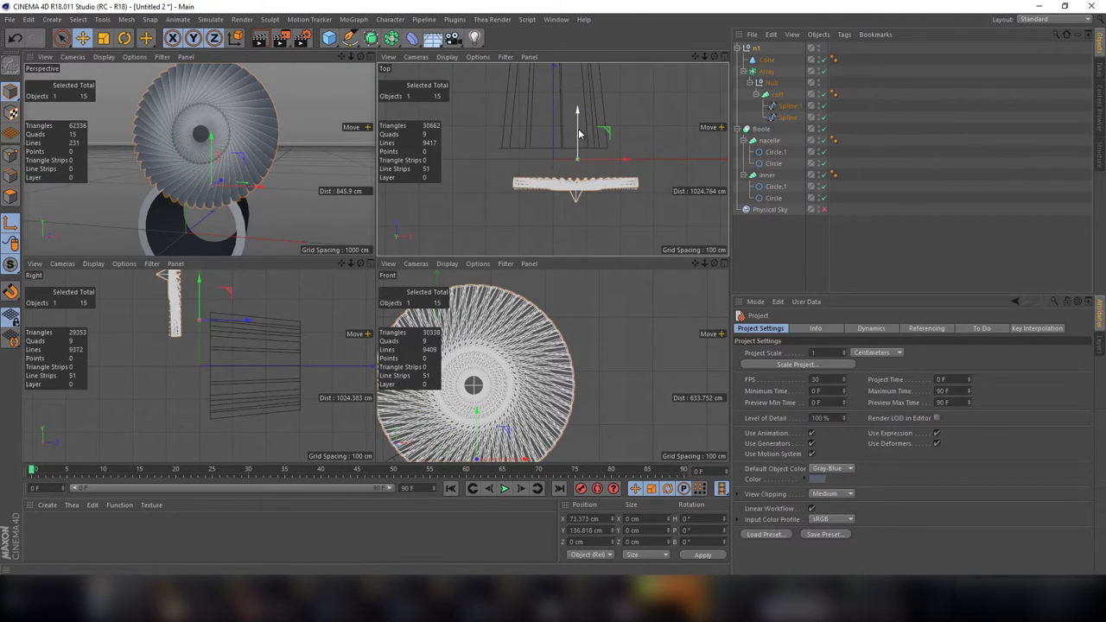
left_click_drag(579, 134, 609, 205)
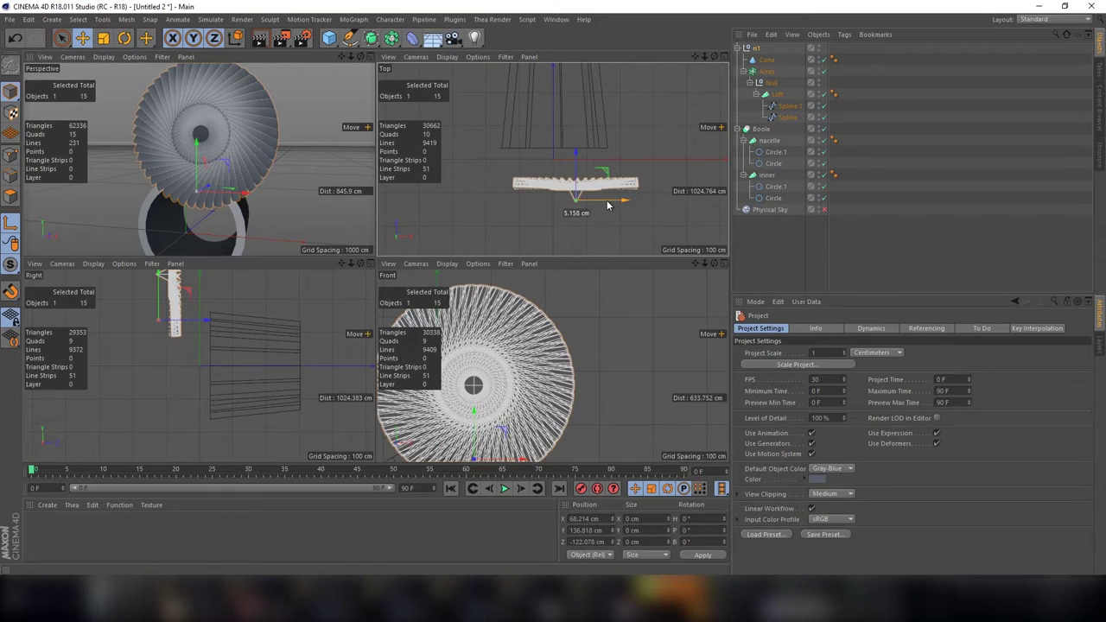
left_click_drag(477, 436, 467, 374)
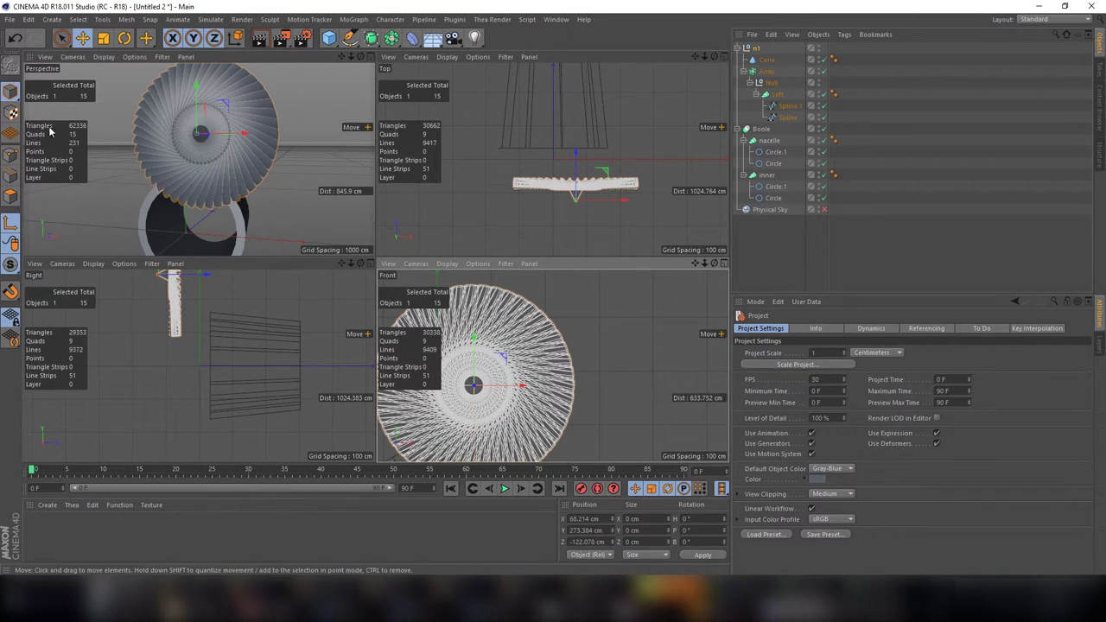
Step: Turn off axis editing and slide the fan left to X −13.938 cm
left_click(127, 19)
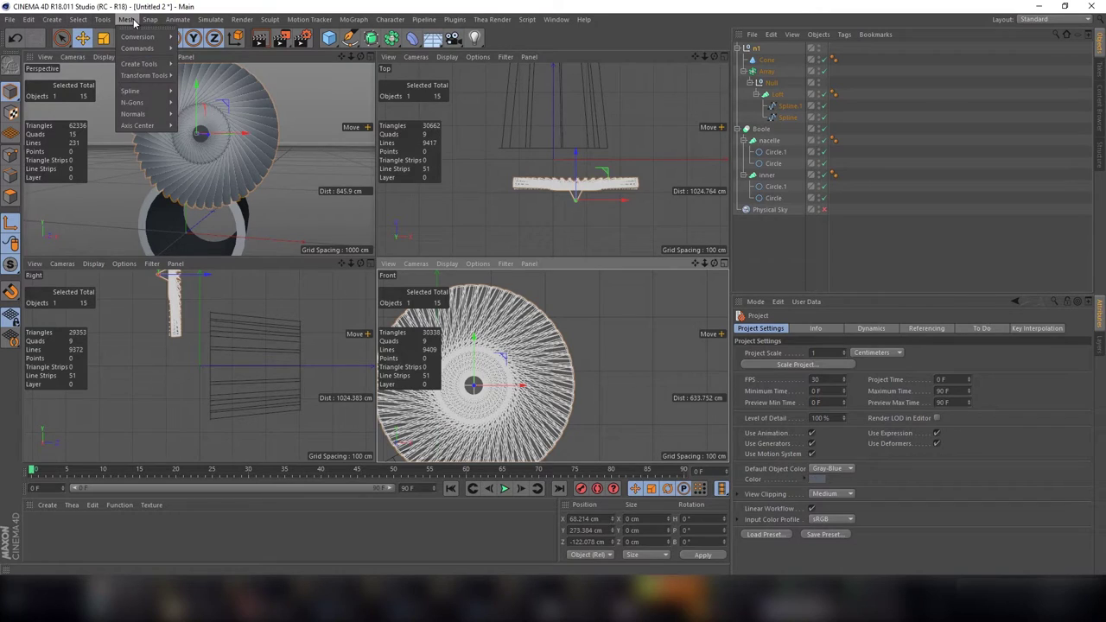
left_click(16, 226)
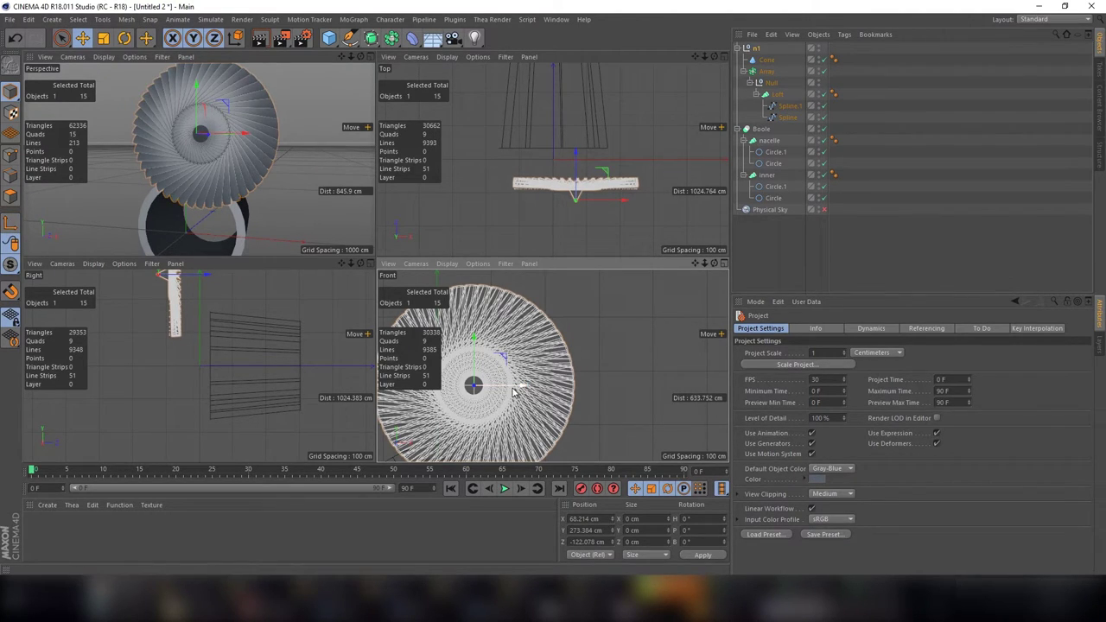
left_click_drag(513, 391, 471, 384)
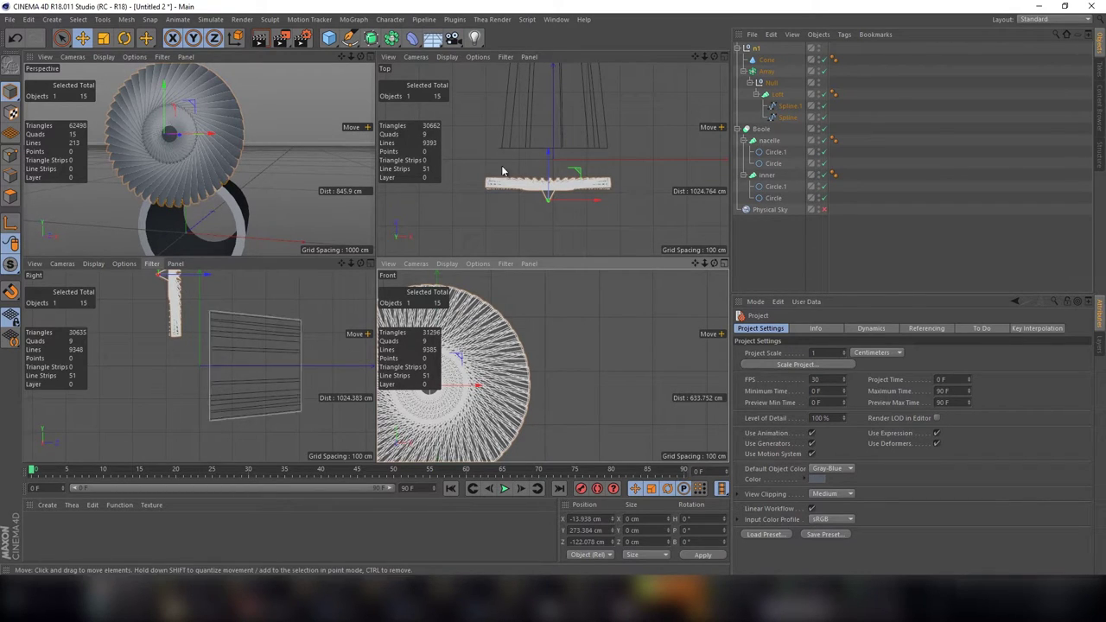
Step: Move the fan into the nacelle at X 1.536, Y -2.686, Z 3.815 cm, viewed from the front
mouse_move(549, 198)
left_mouse_down()
mouse_move(311, 268)
mouse_move(260, 246)
left_mouse_up()
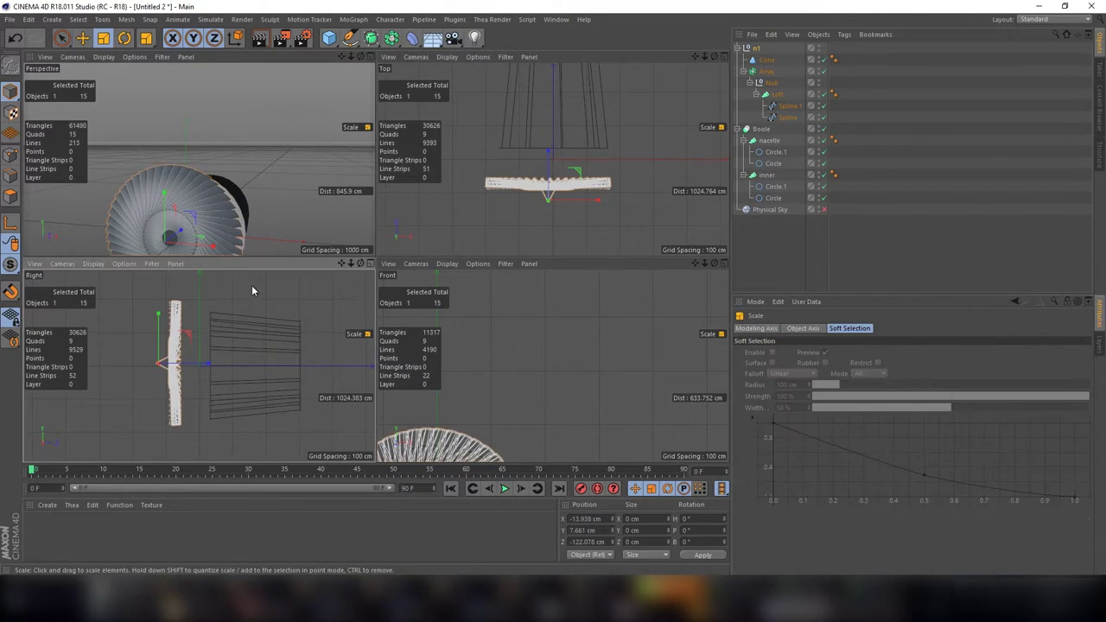
left_click_drag(184, 363, 228, 369)
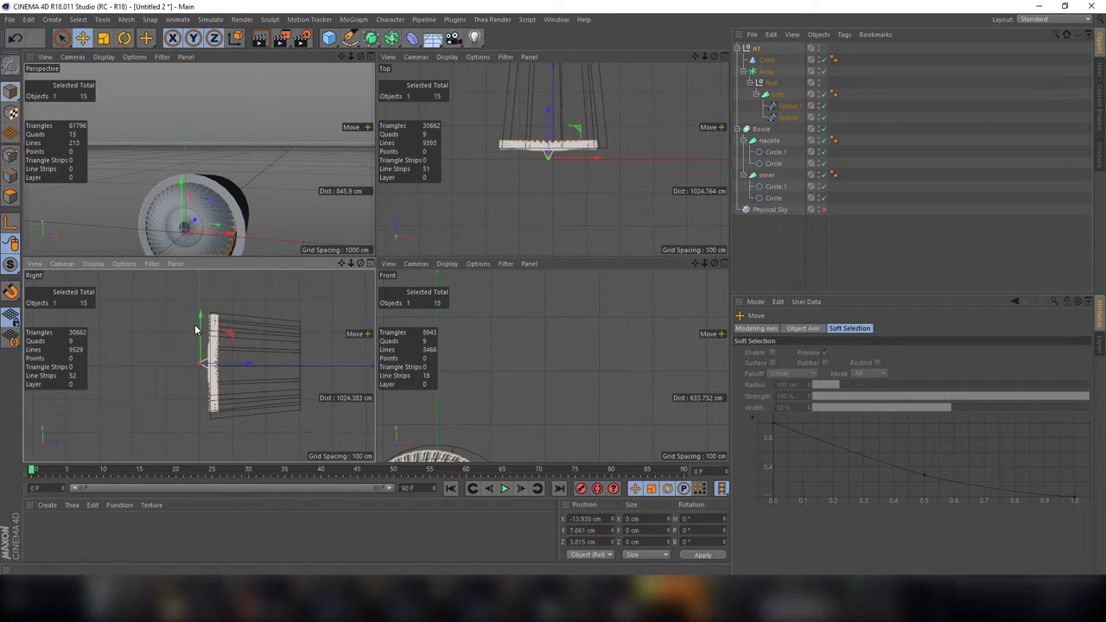
left_click_drag(195, 329, 203, 334)
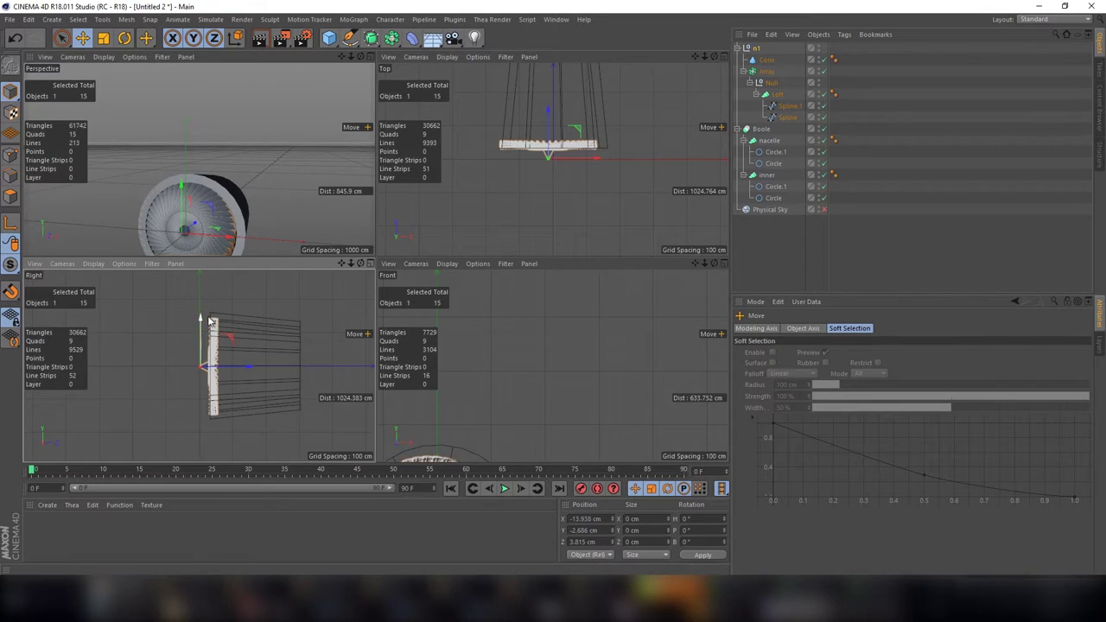
left_click_drag(589, 161, 594, 162)
key("F1")
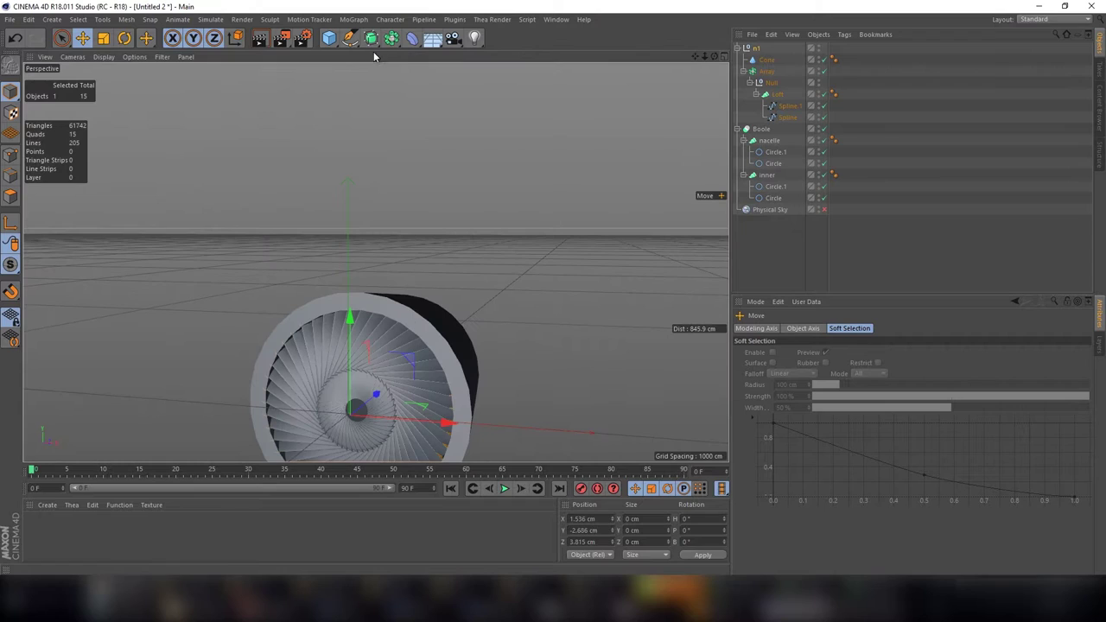
left_click_drag(713, 56, 676, 66)
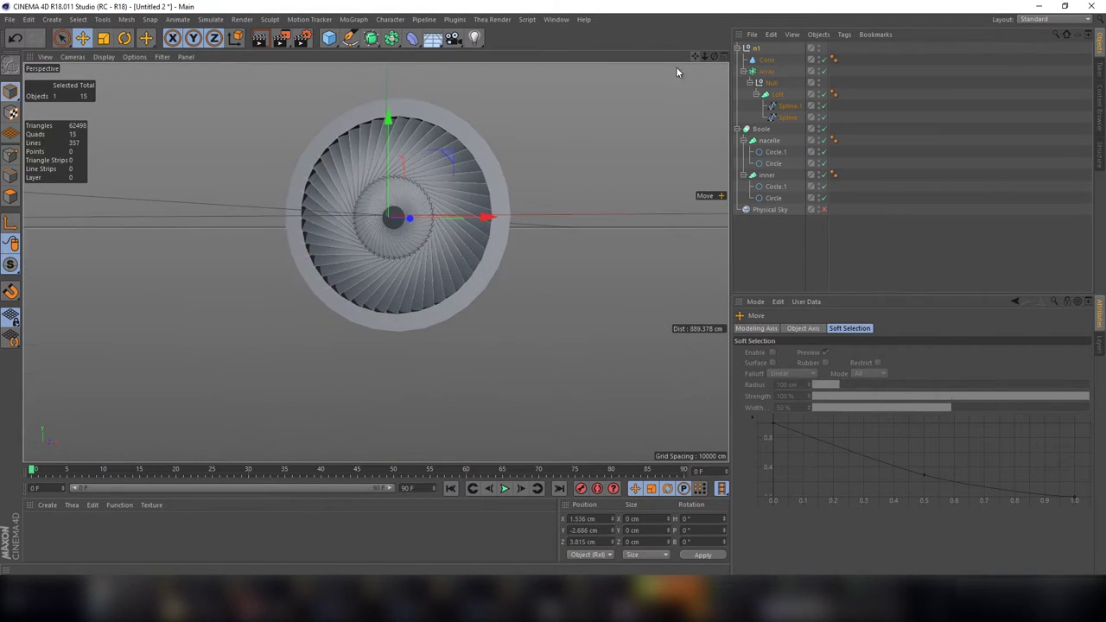
left_click_drag(499, 142, 461, 143, "alt")
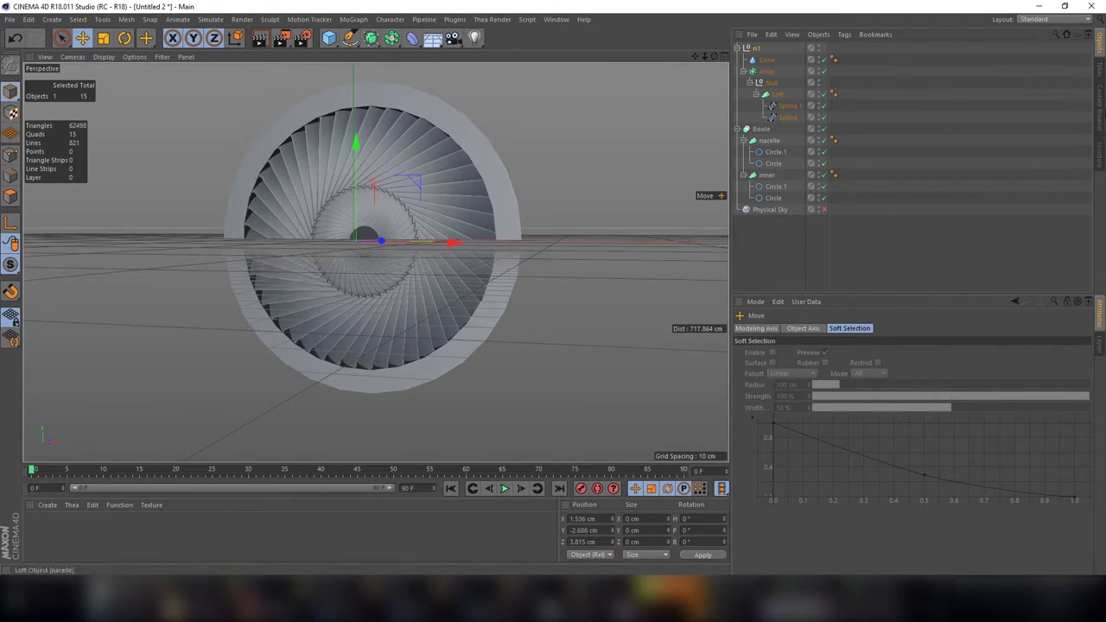
Step: Browse the Content Browser's Presets > Materials folders, including Metal
left_click(1099, 95)
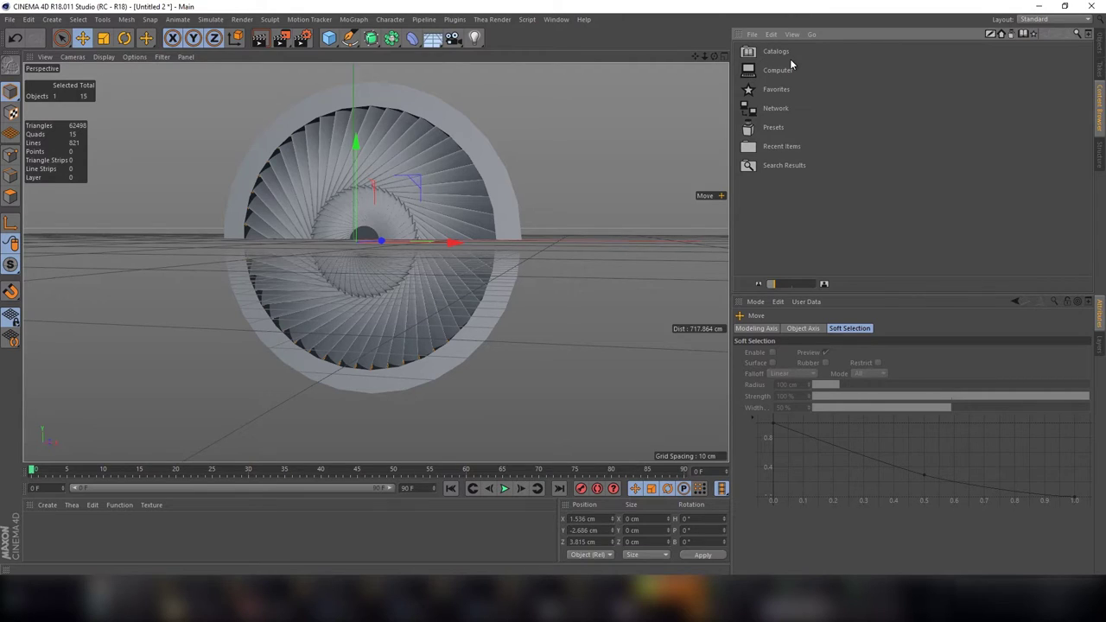
double_click(778, 127)
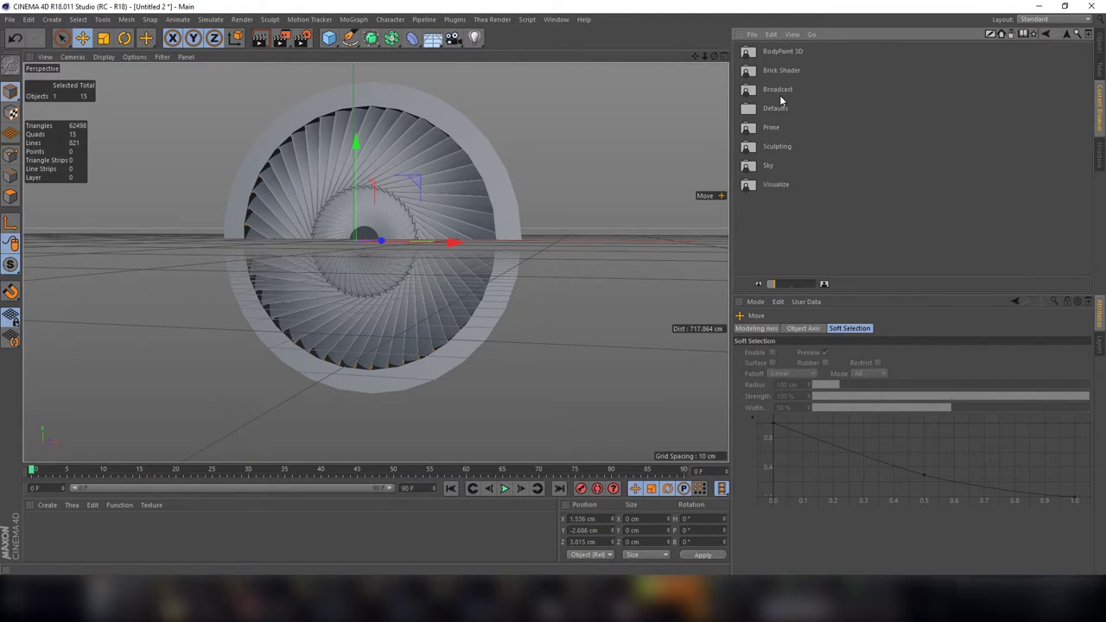
double_click(783, 184)
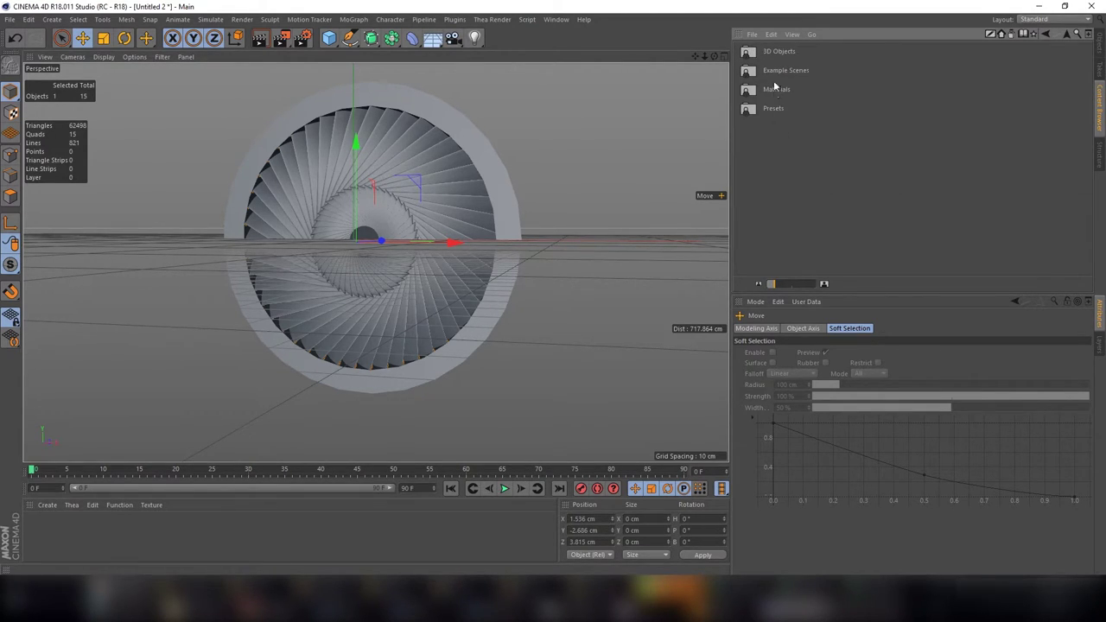
double_click(775, 91)
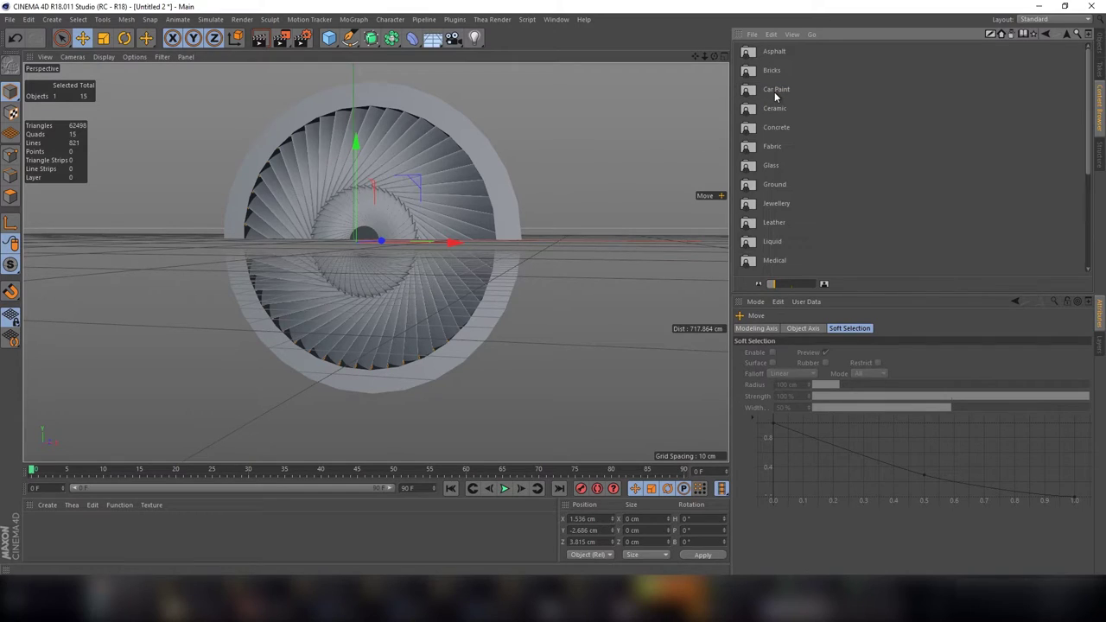
scroll(779, 155, "down", 2)
scroll(780, 154, "down", 2)
double_click(782, 146)
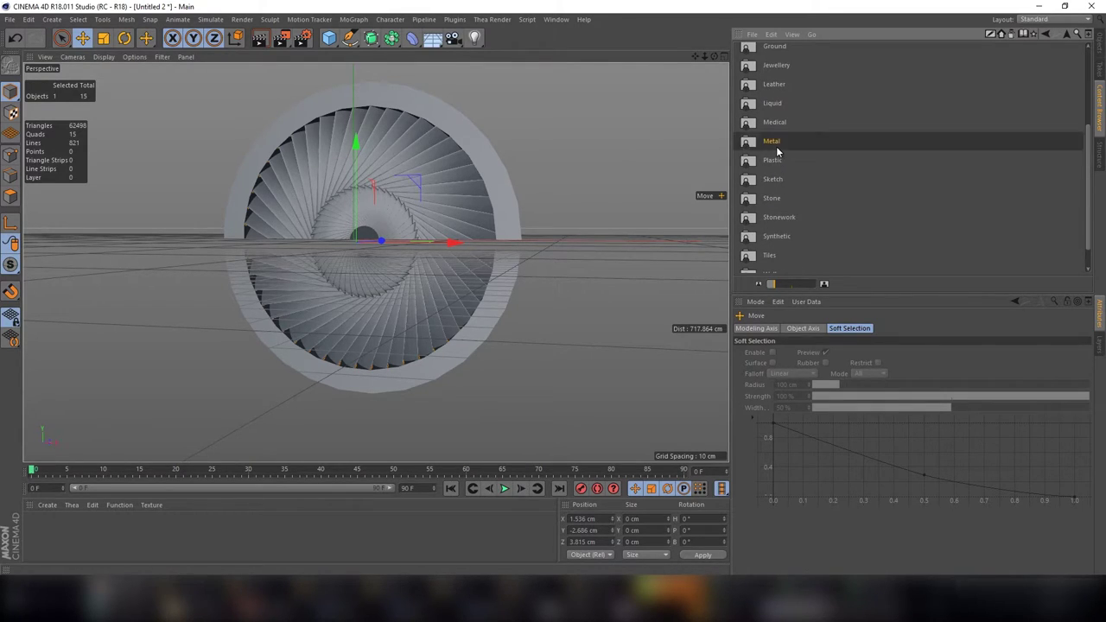
scroll(835, 127, "down", 3)
scroll(834, 127, "down", 3)
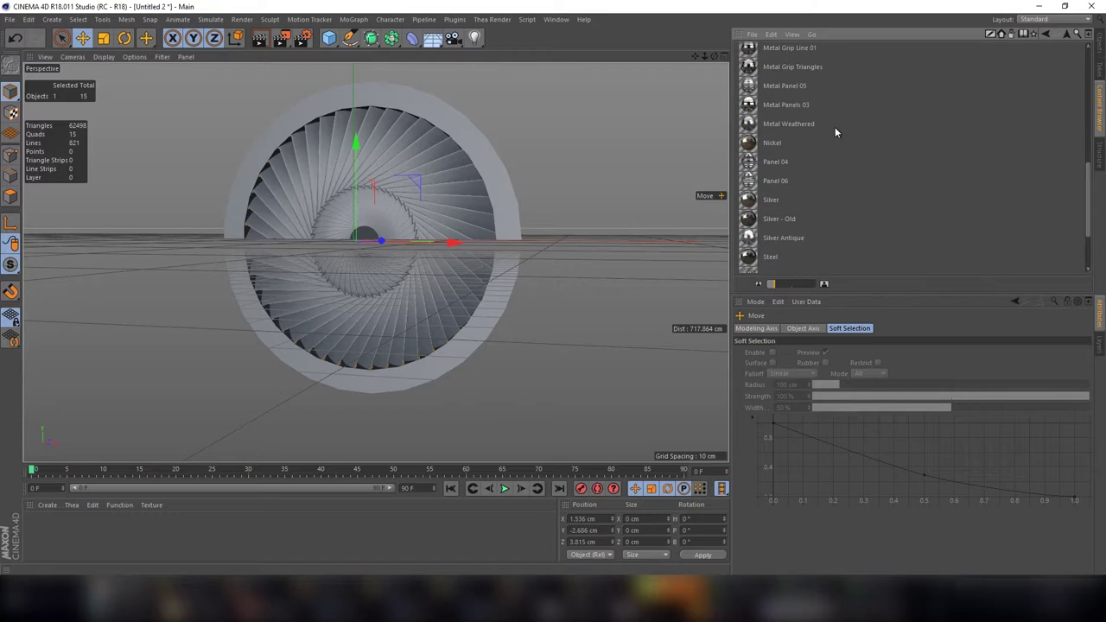
scroll(834, 127, "down", 2)
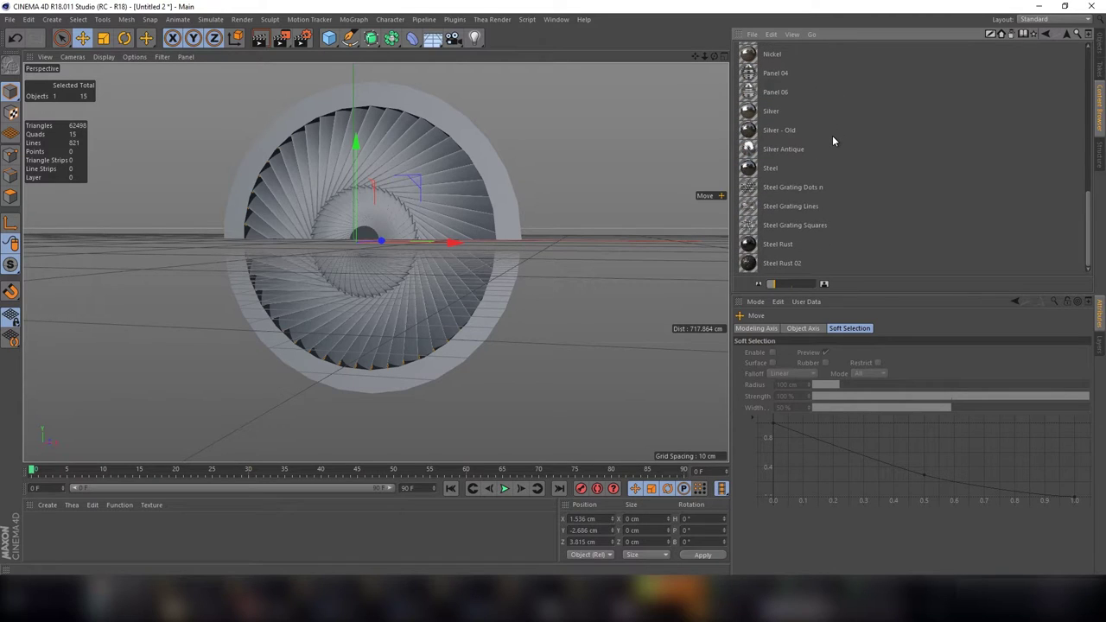
Step: Load the Carbon Fiber preset from the tex folder into the Material Manager
left_click(1068, 36)
scroll(790, 162, "down", 1)
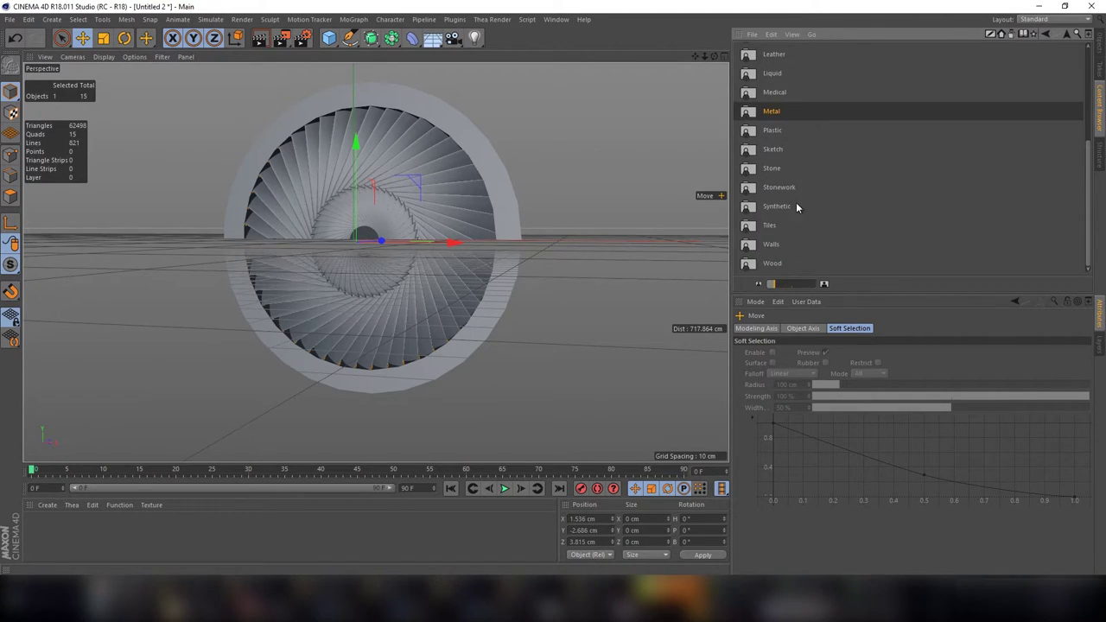
double_click(795, 203)
left_click_drag(785, 70, 130, 523)
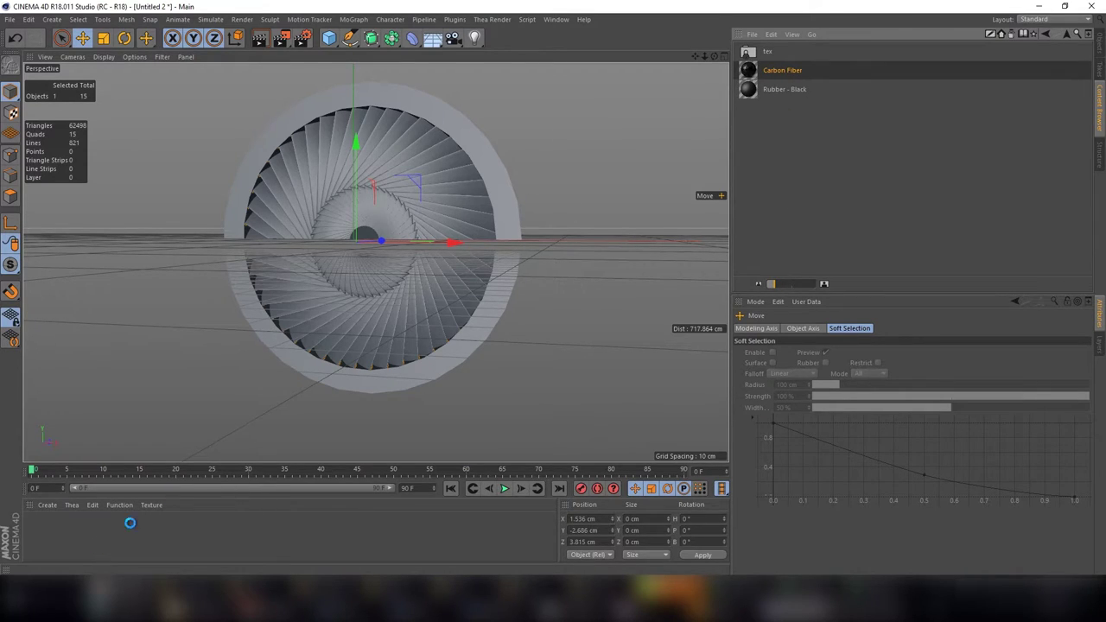
Step: Load the Brushed Metal 01 preset into the scene materials
left_click(1068, 37)
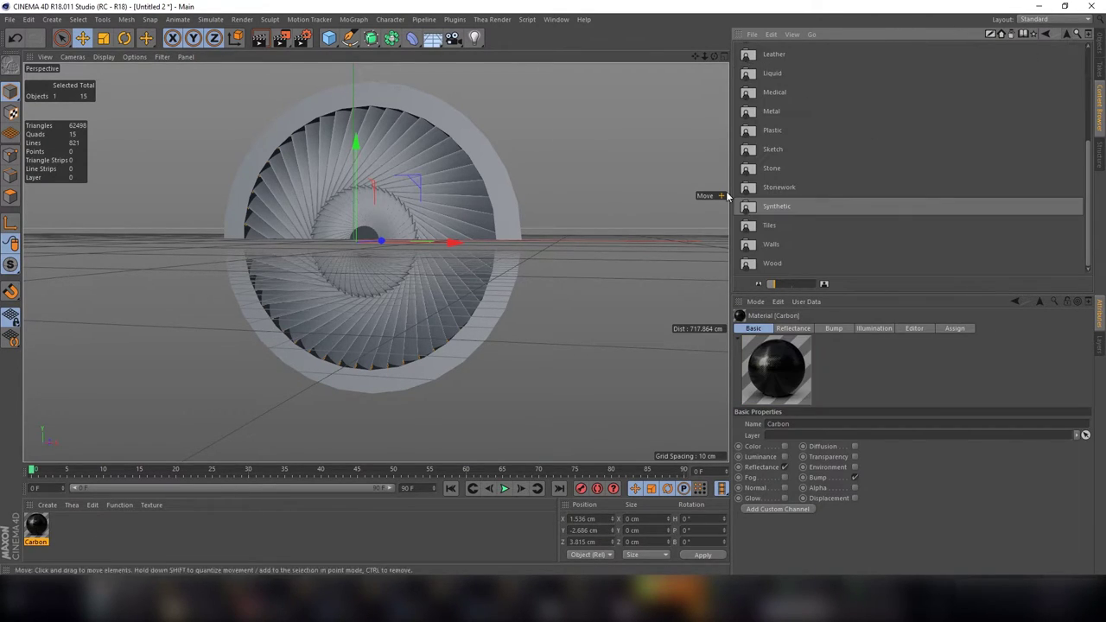
scroll(786, 104, "down", 2)
scroll(785, 114, "up", 5)
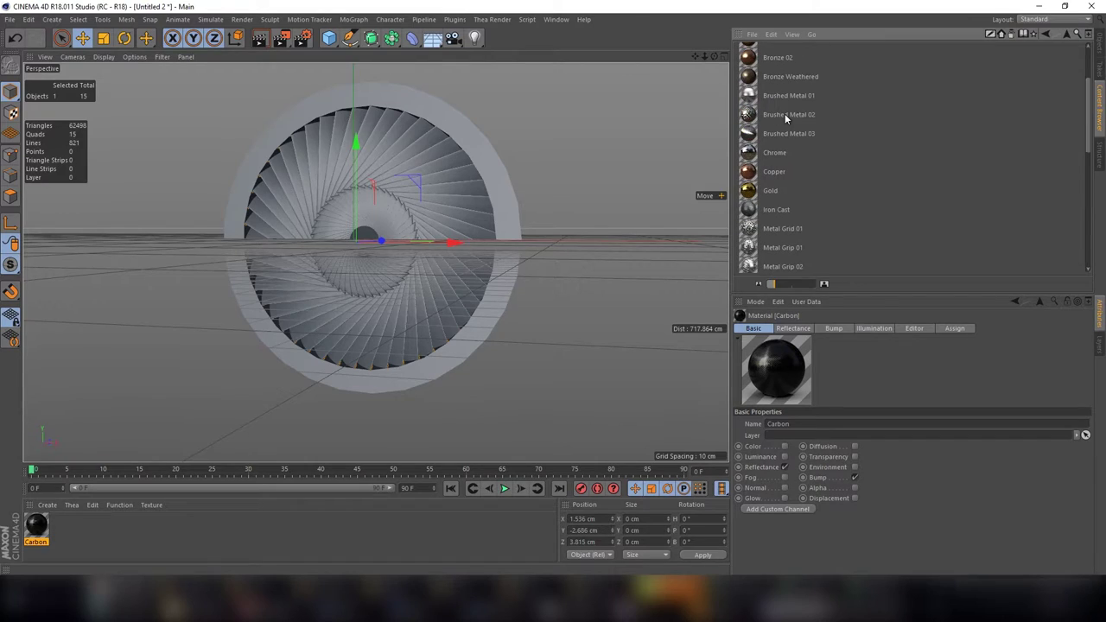
left_click_drag(775, 152, 679, 248)
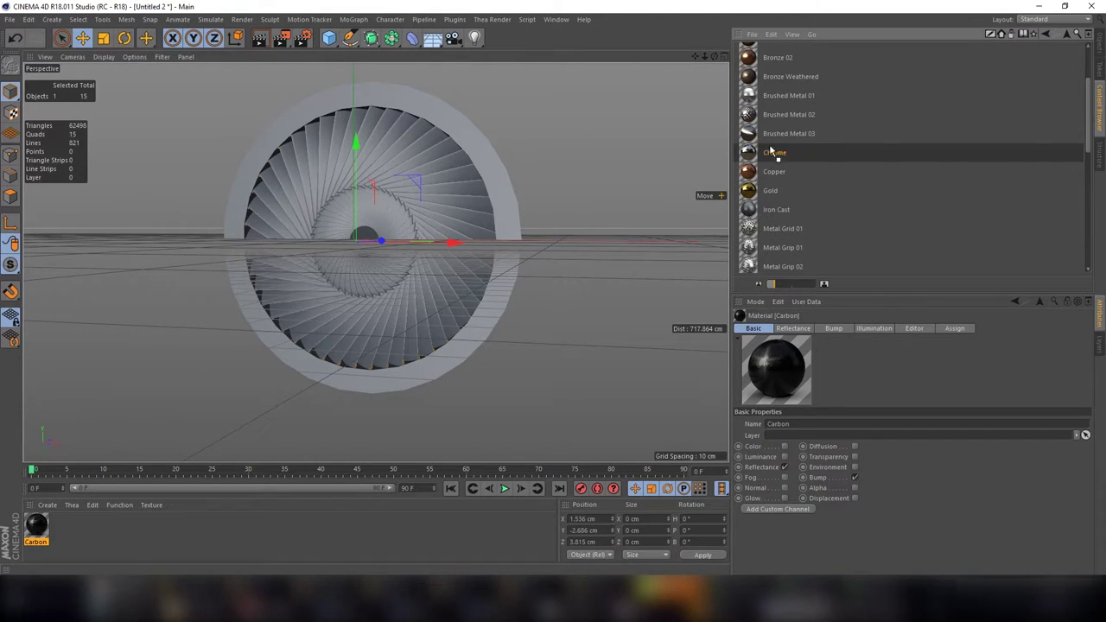
left_click_drag(794, 97, 359, 527)
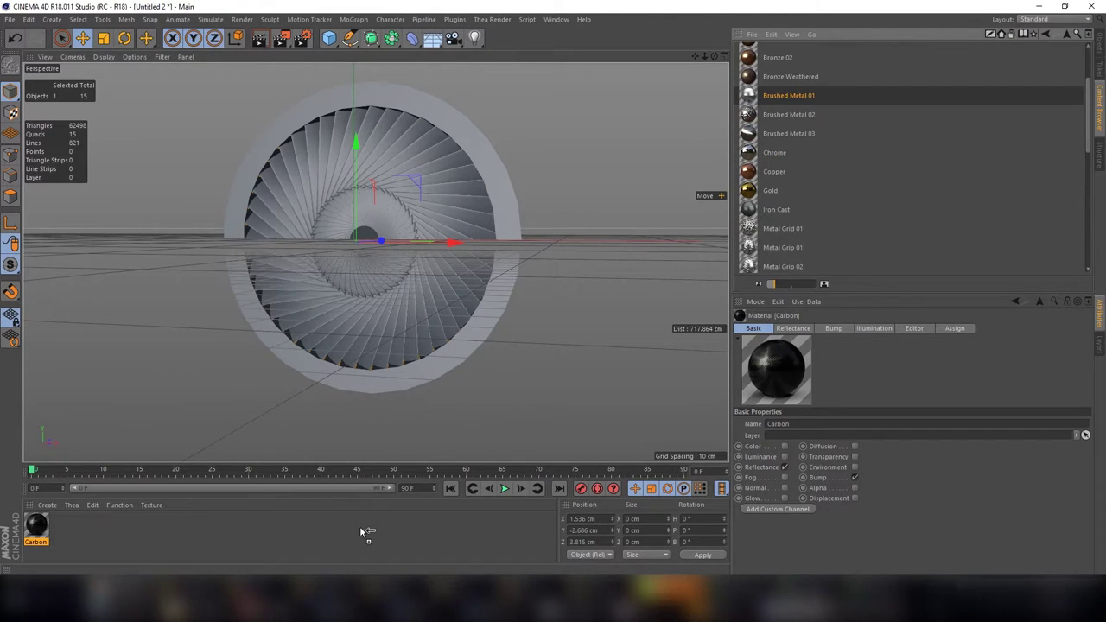
Step: Load Car Paint - White Solid from the Car Paint folder into the scene
left_click(1065, 38)
scroll(860, 70, "down", 2)
double_click(794, 91)
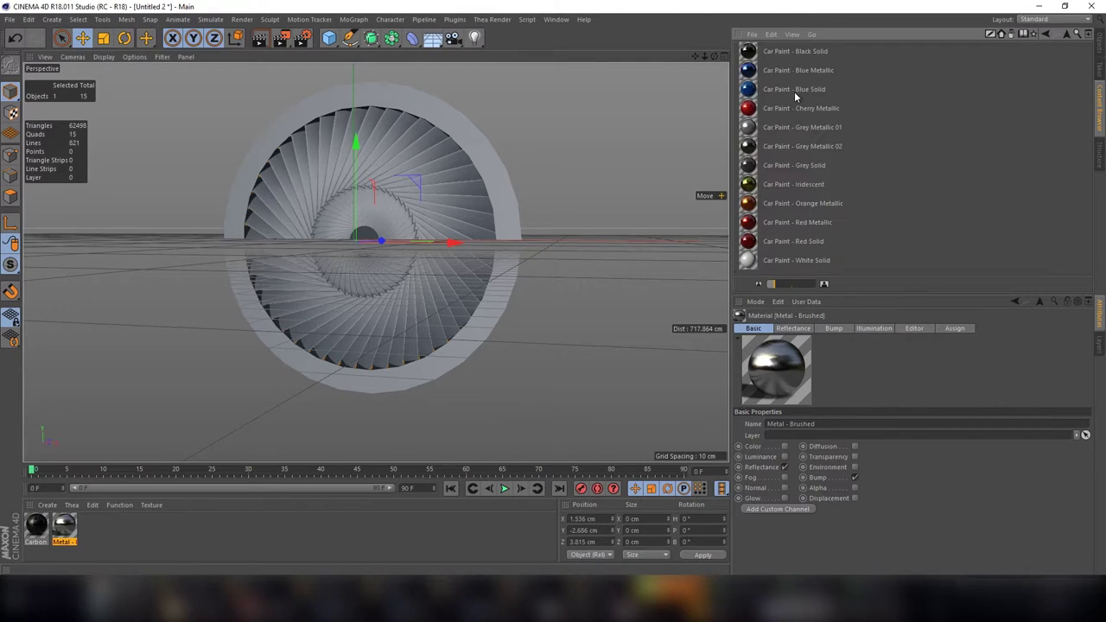
left_click_drag(785, 267, 92, 524)
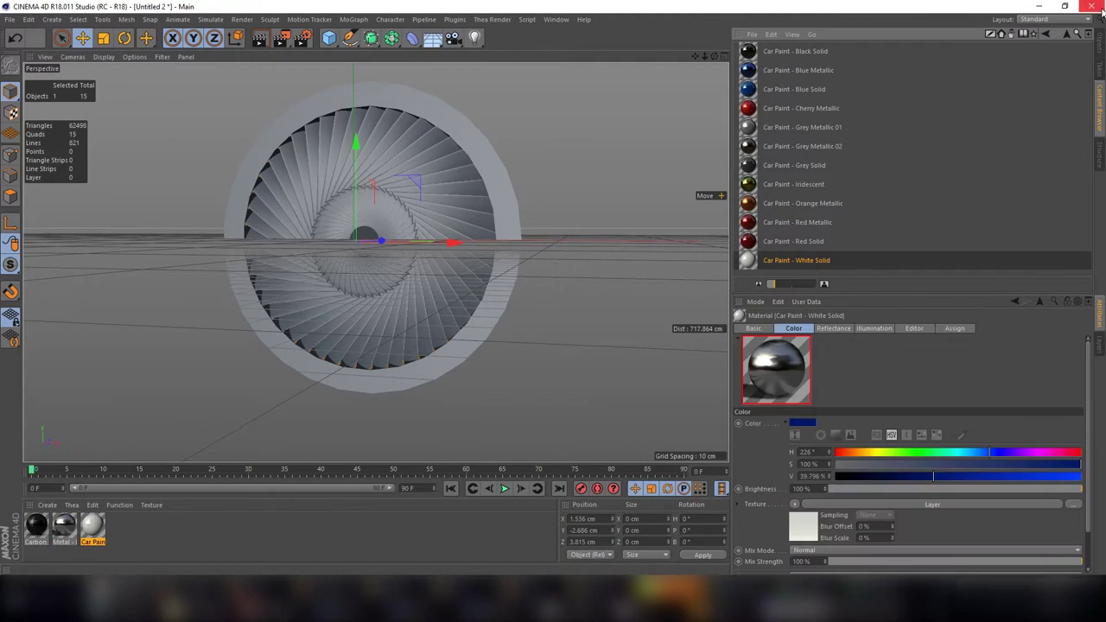
left_click(1099, 65)
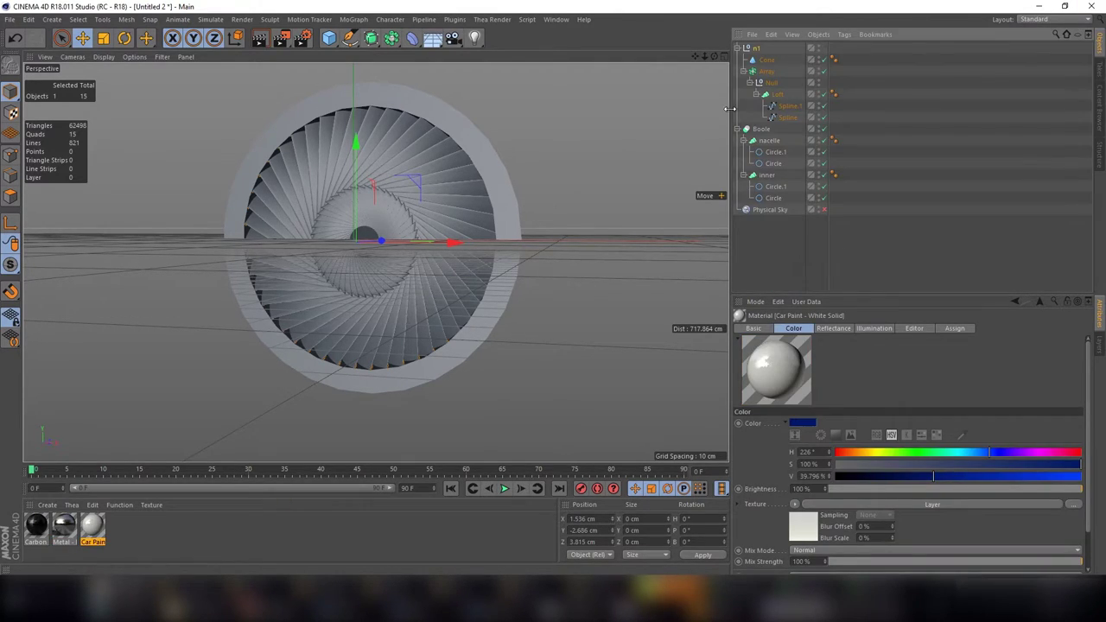
Step: Create a new material Mat and turn off its Color channel to make it black
left_click(765, 60)
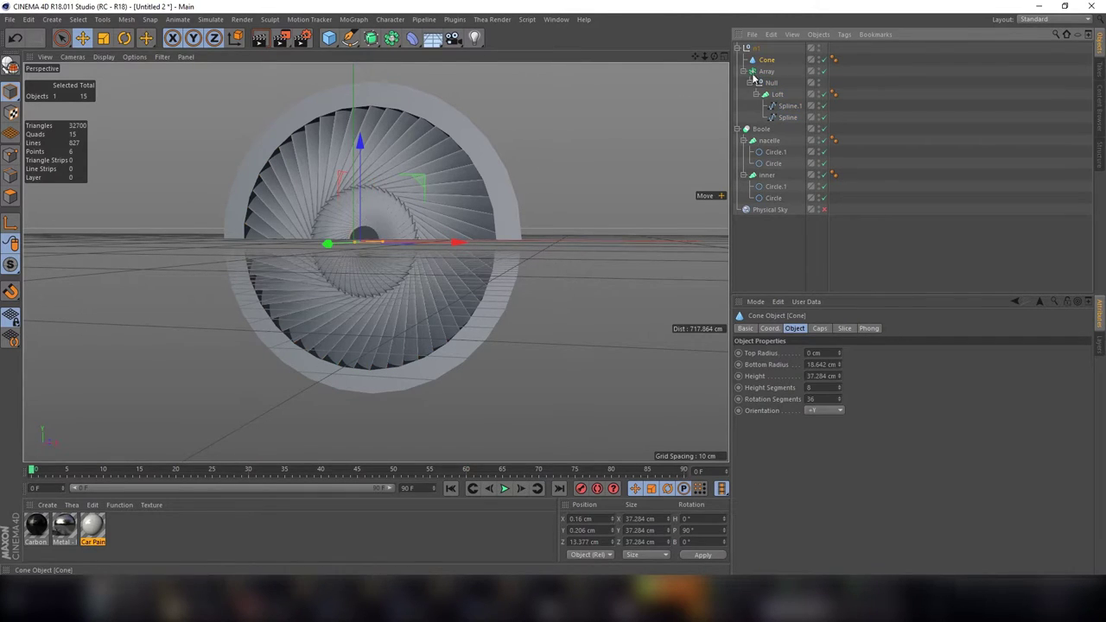
left_click(93, 524)
left_click(49, 506)
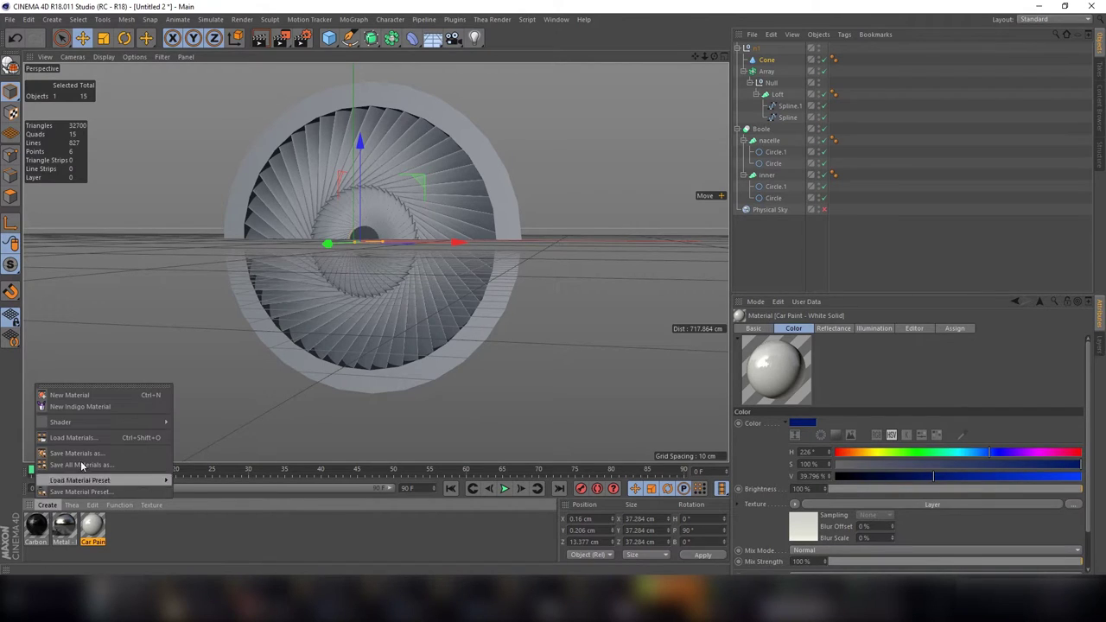
left_click(129, 398)
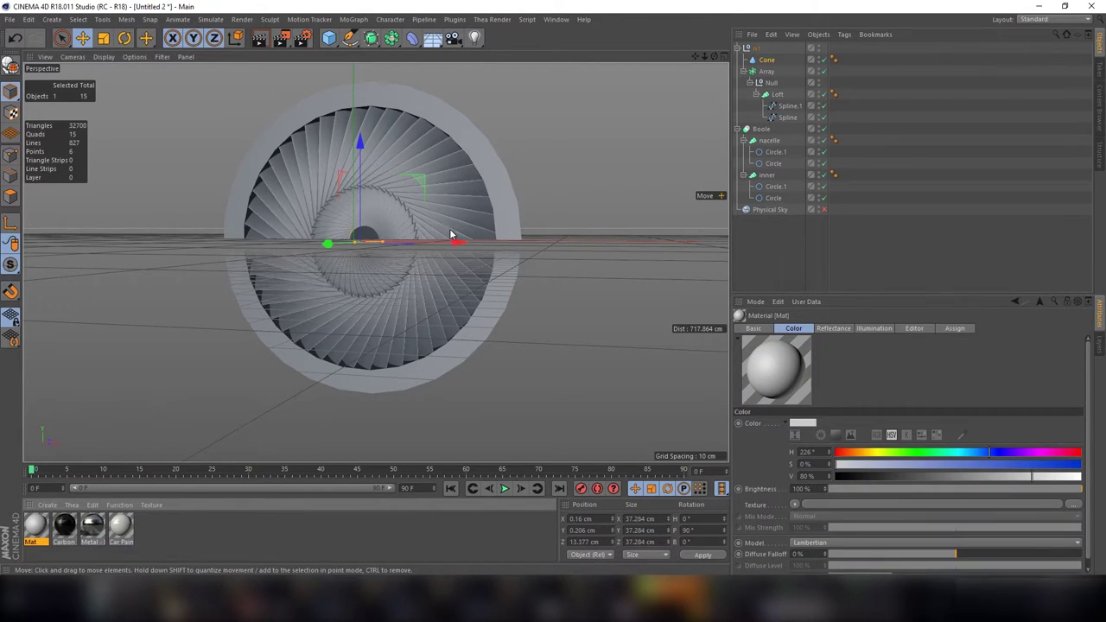
double_click(36, 525)
left_click(233, 218)
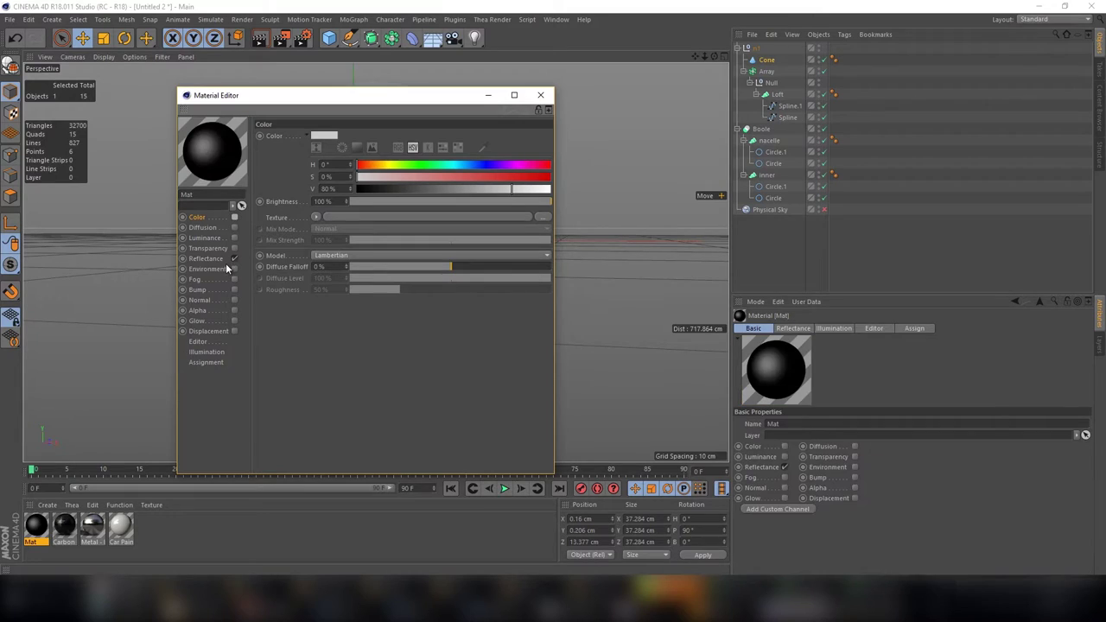
left_click(234, 259)
left_click(234, 258)
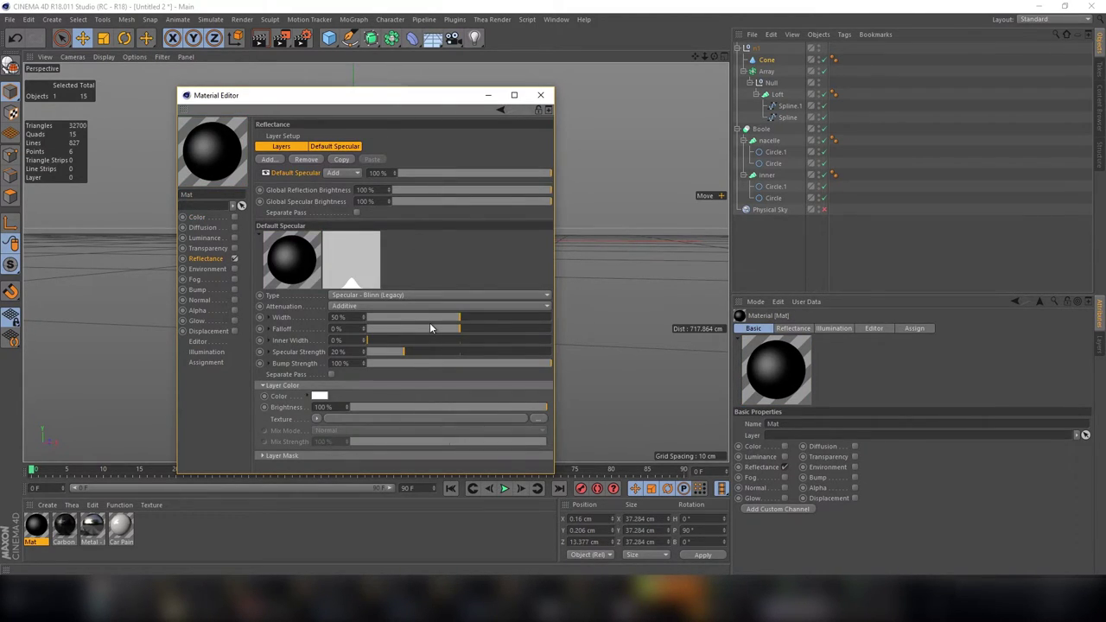
left_click(540, 95)
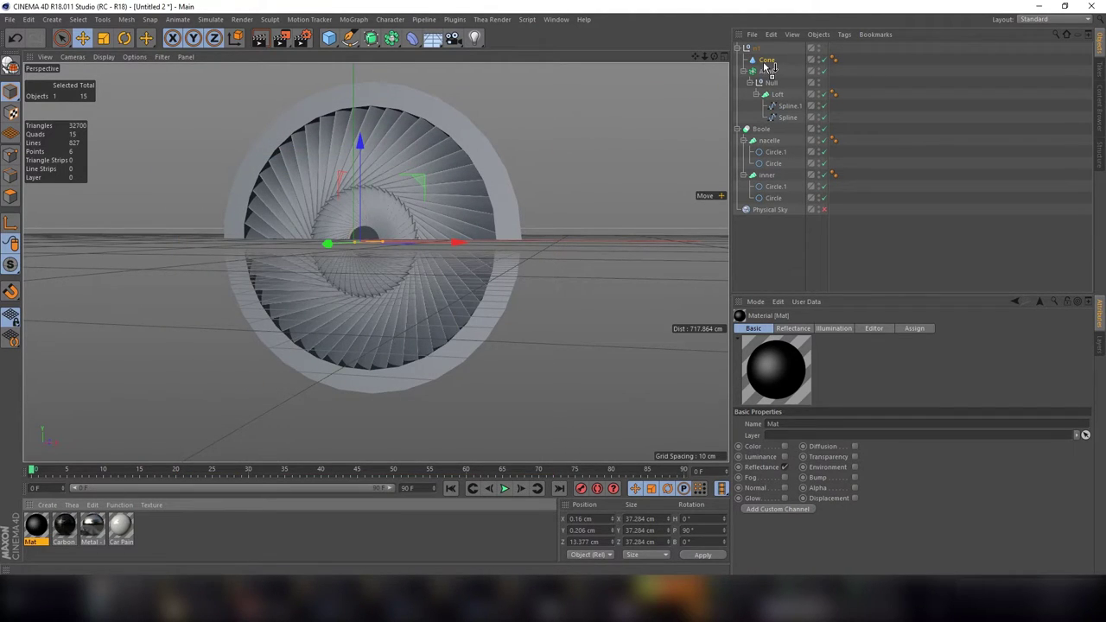
Step: Apply Mat to the Cone spinner and the Carbon material to the blade Array
left_click_drag(774, 65, 769, 65)
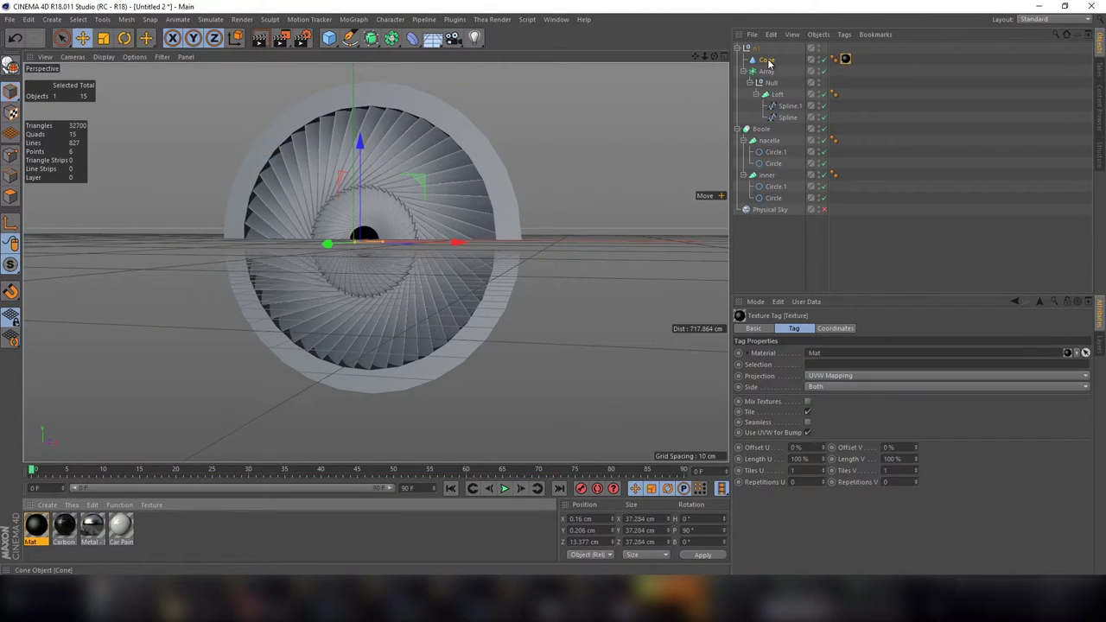
left_click(64, 529)
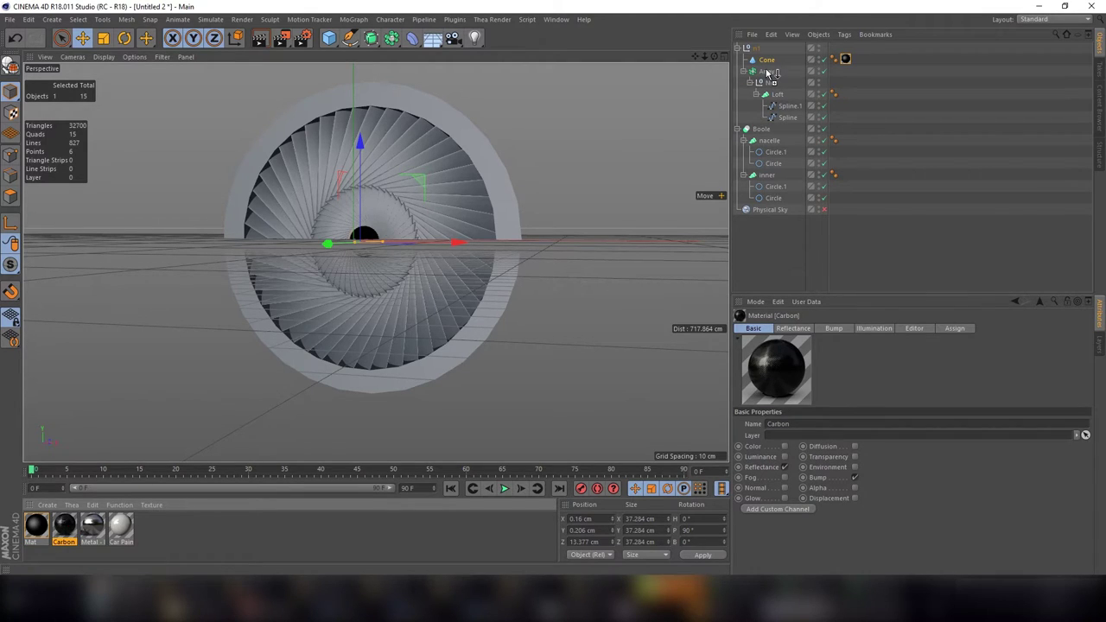
left_click_drag(767, 73, 700, 69)
left_click_drag(375, 262, 375, 262, "alt")
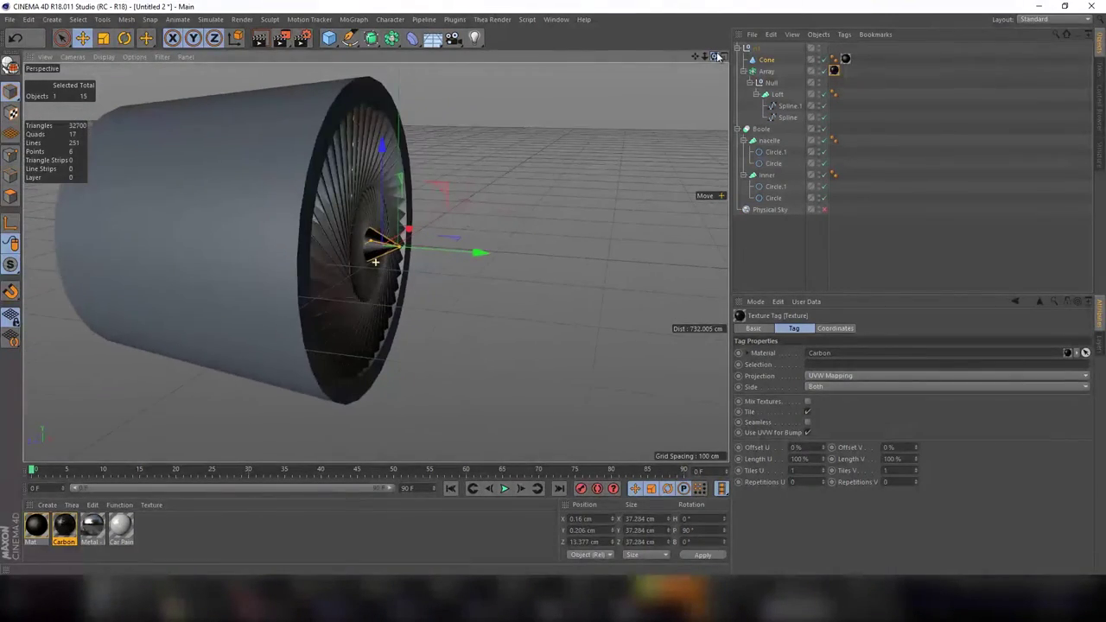
Step: Add a Torus pitched 90° upright at Z -120 cm, checking it from the intake and side
left_click(333, 45)
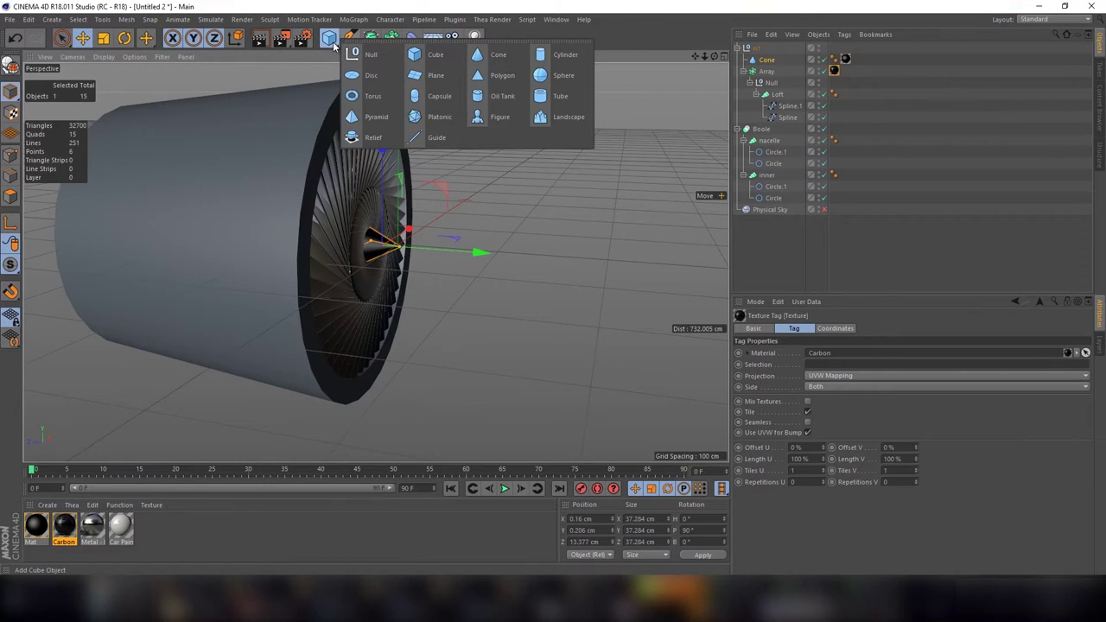
left_click(385, 97)
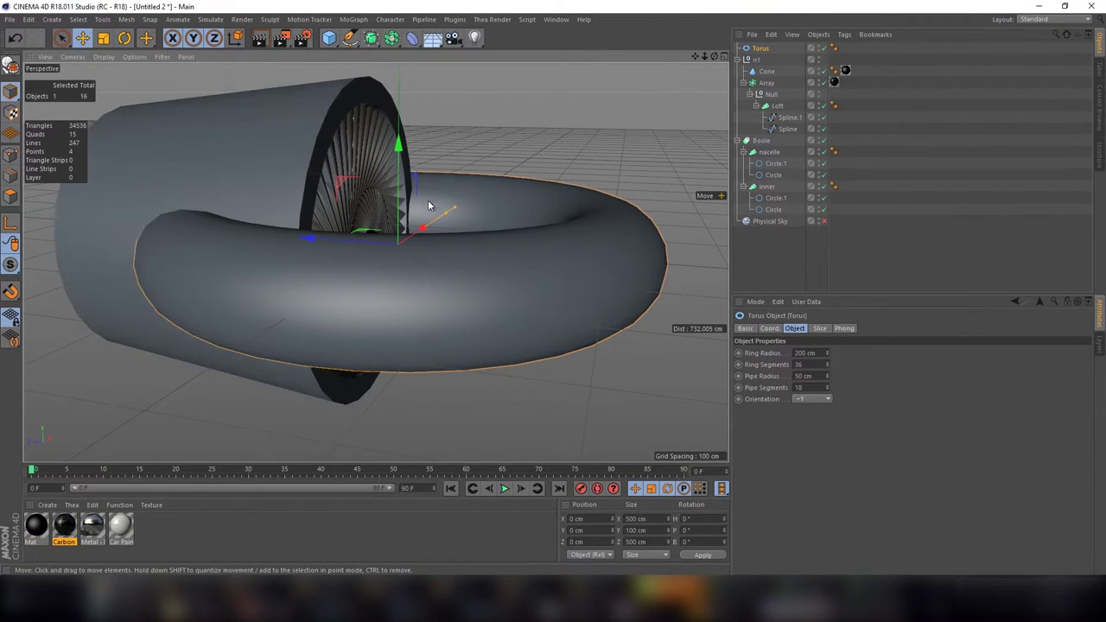
key("r")
left_click_drag(422, 211, 472, 302)
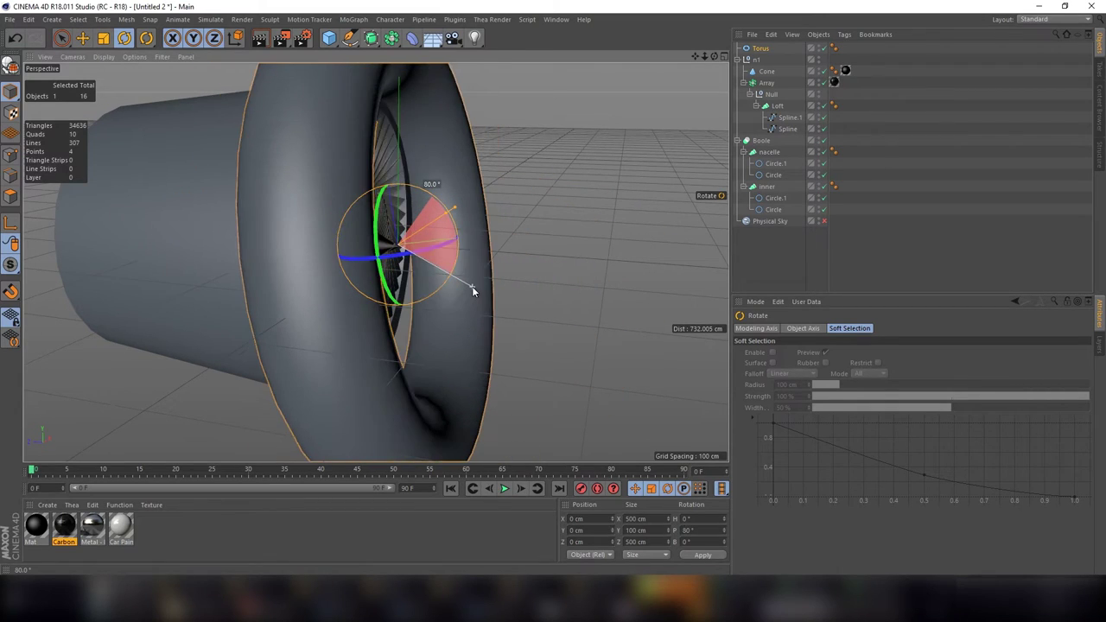
scroll(461, 250, "down", 3)
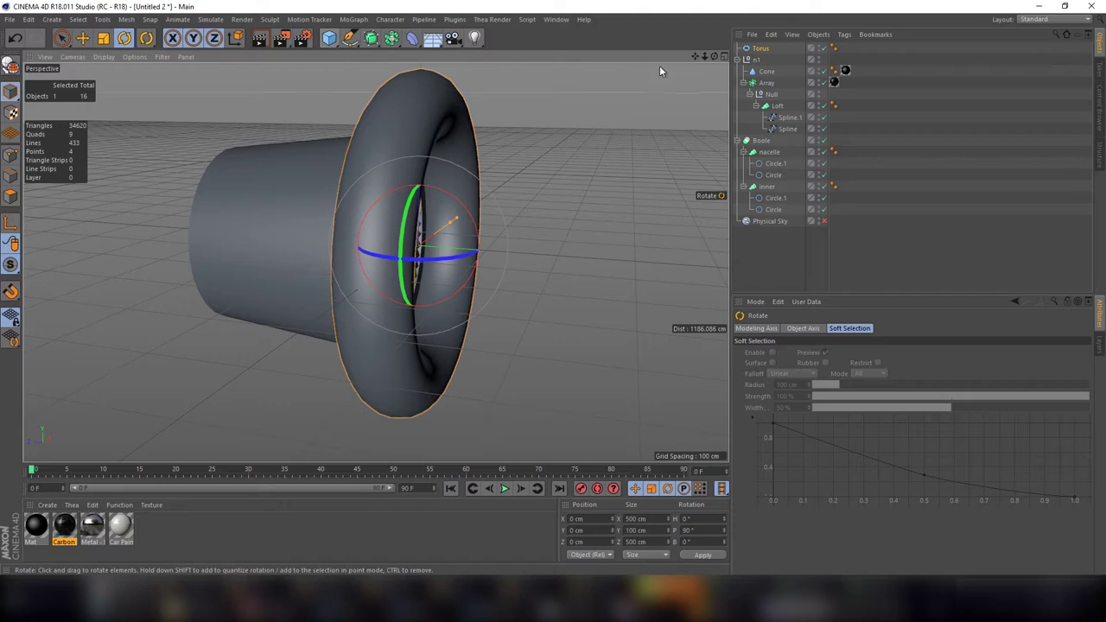
mouse_move(714, 56)
left_mouse_down()
mouse_move(375, 262)
mouse_move(328, 262)
left_mouse_up()
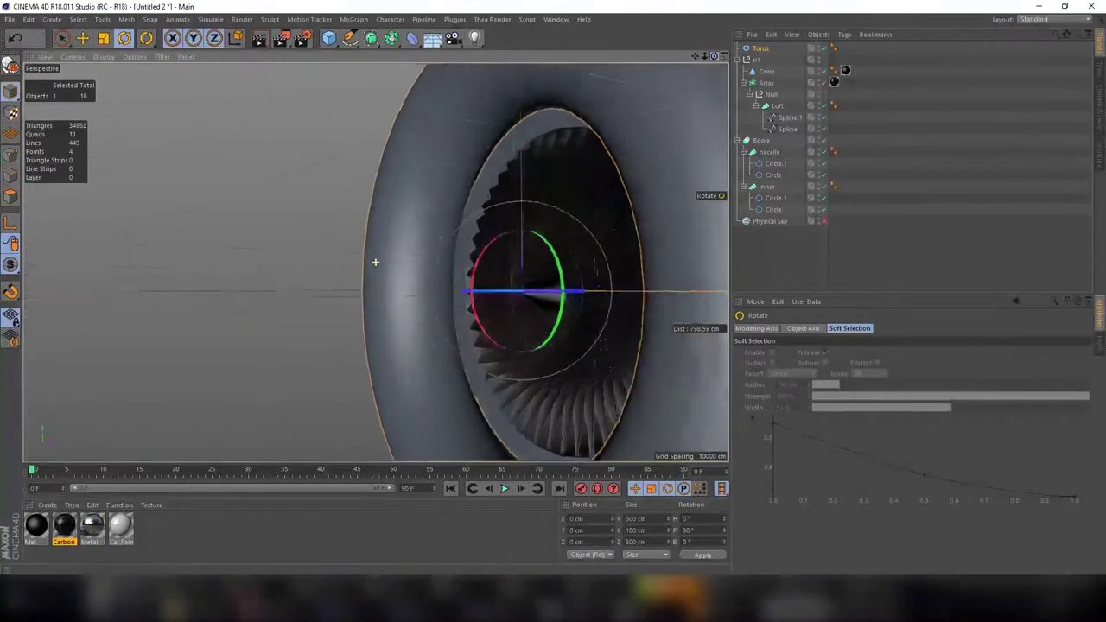
mouse_move(704, 57)
left_mouse_down()
mouse_move(710, 63)
mouse_move(375, 259)
mouse_move(308, 278)
left_mouse_up()
Step: Make the torus editable and delete half its polygons, leaving a half ring
key("e")
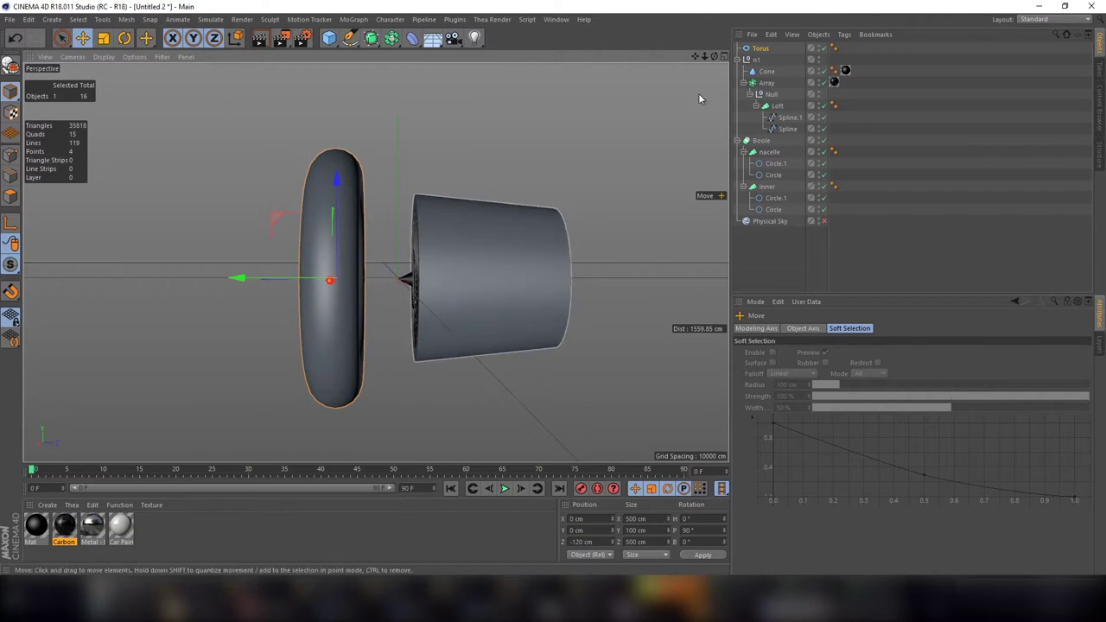
left_click(724, 56)
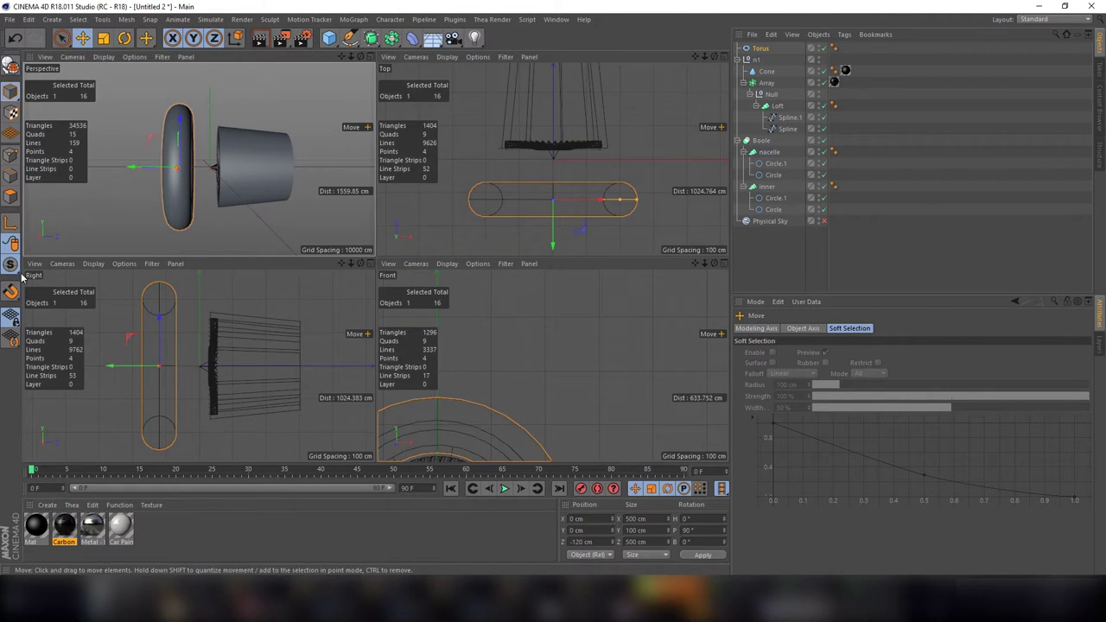
left_click(10, 65)
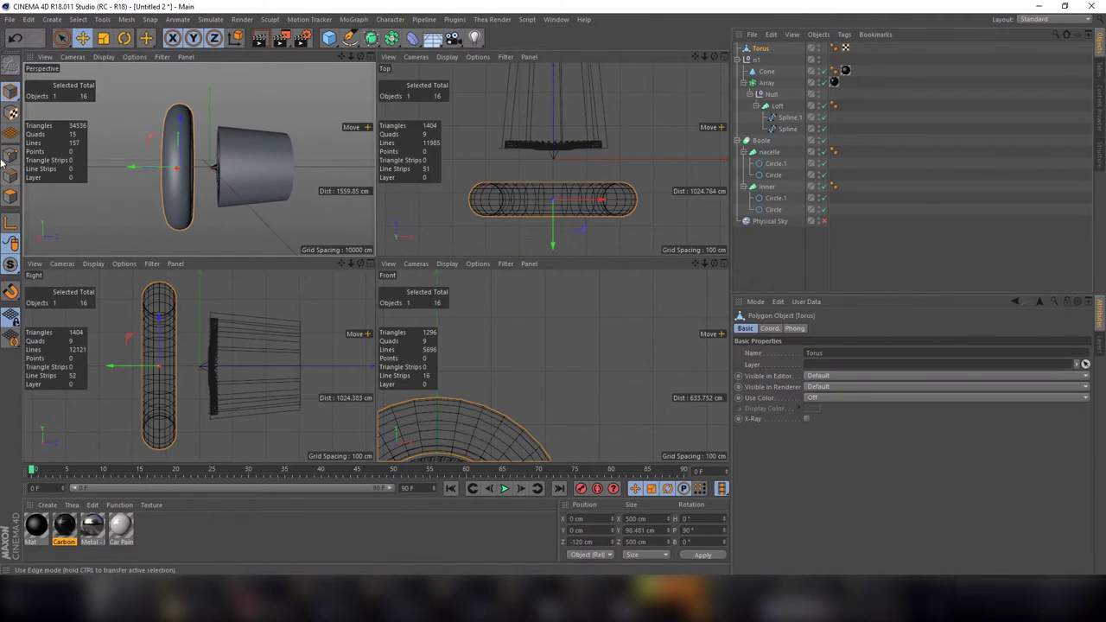
left_click(61, 38)
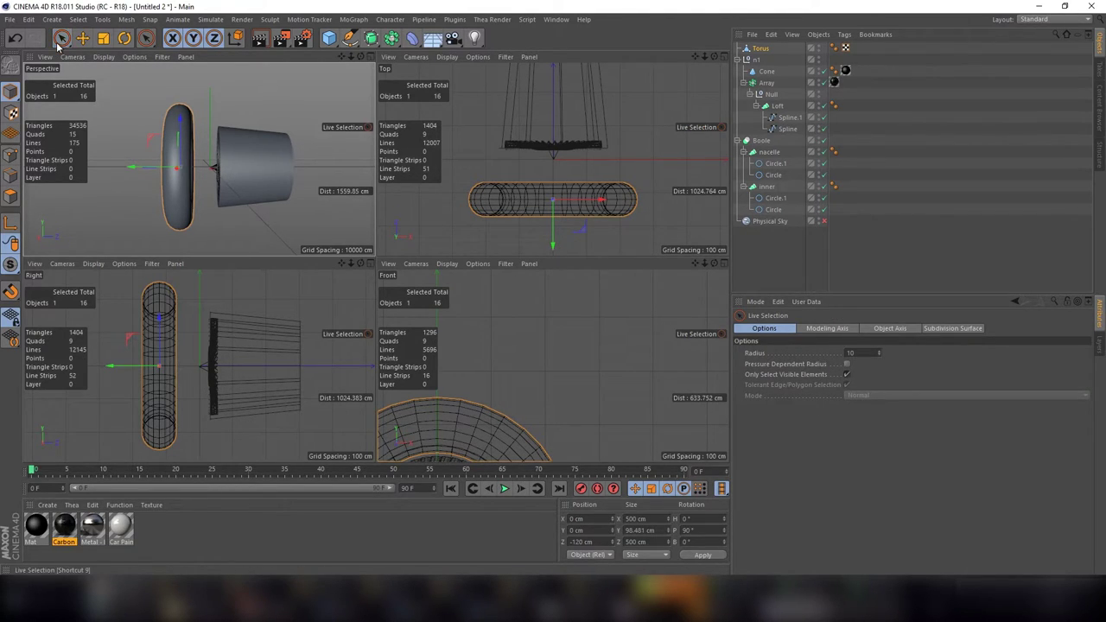
left_click_drag(62, 38, 95, 76)
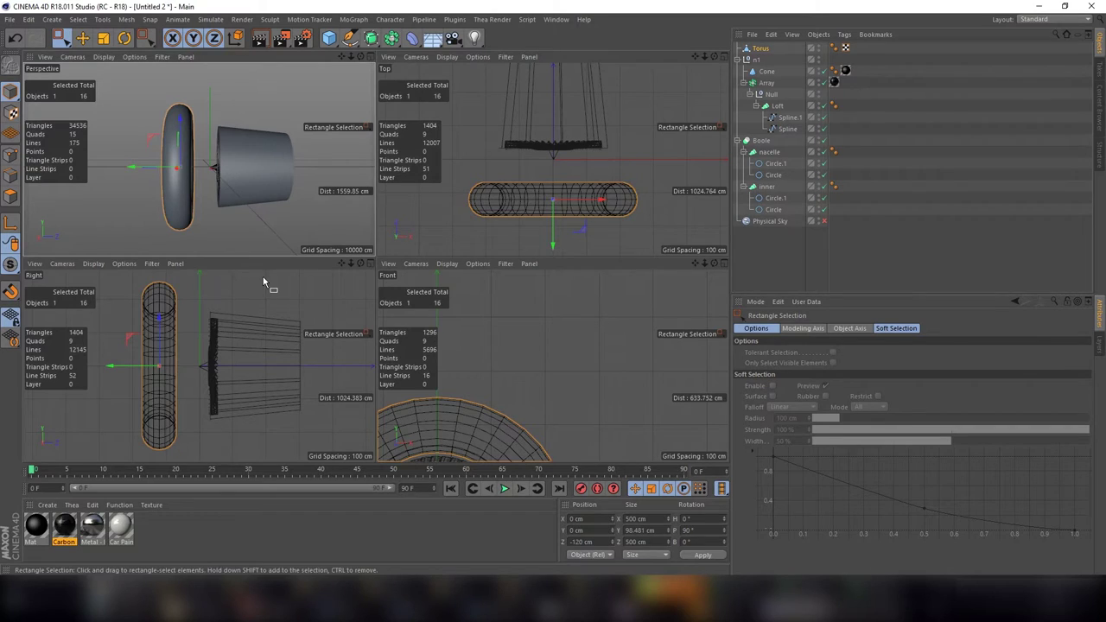
key("ctrl+a")
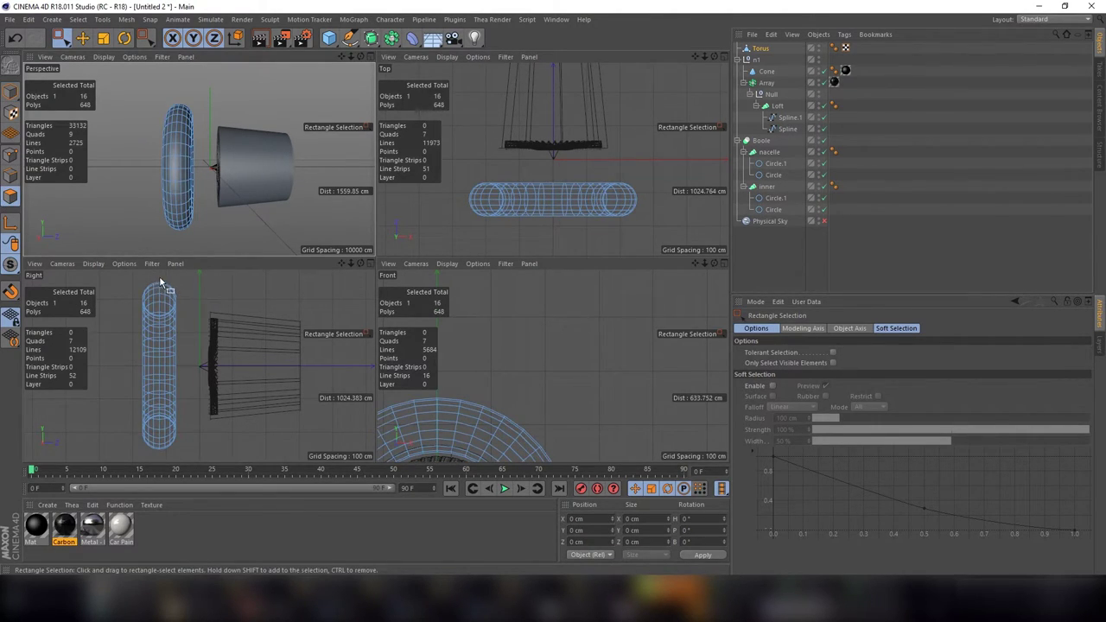
left_click_drag(160, 283, 195, 456)
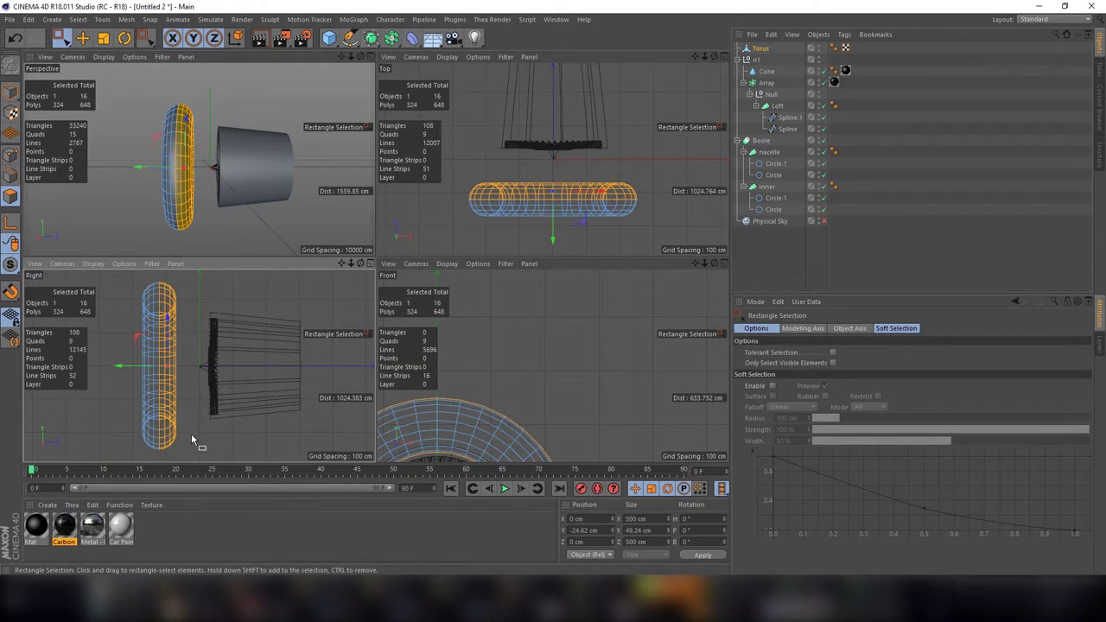
key("Delete")
key("e")
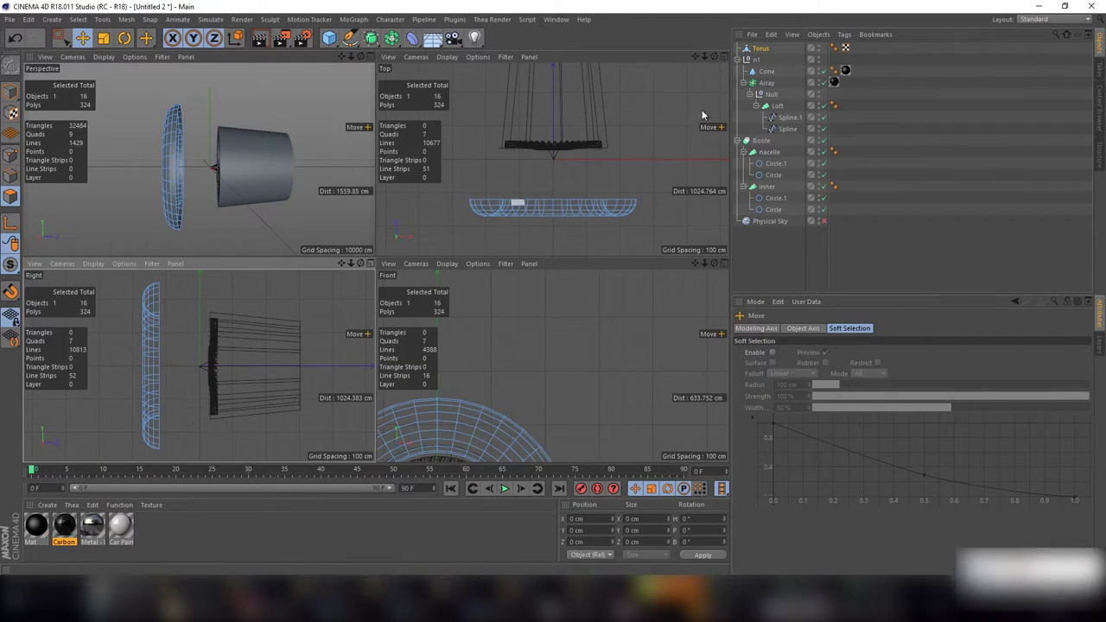
Step: Scale the half torus down from 500 to 350 cm across
left_click(10, 91)
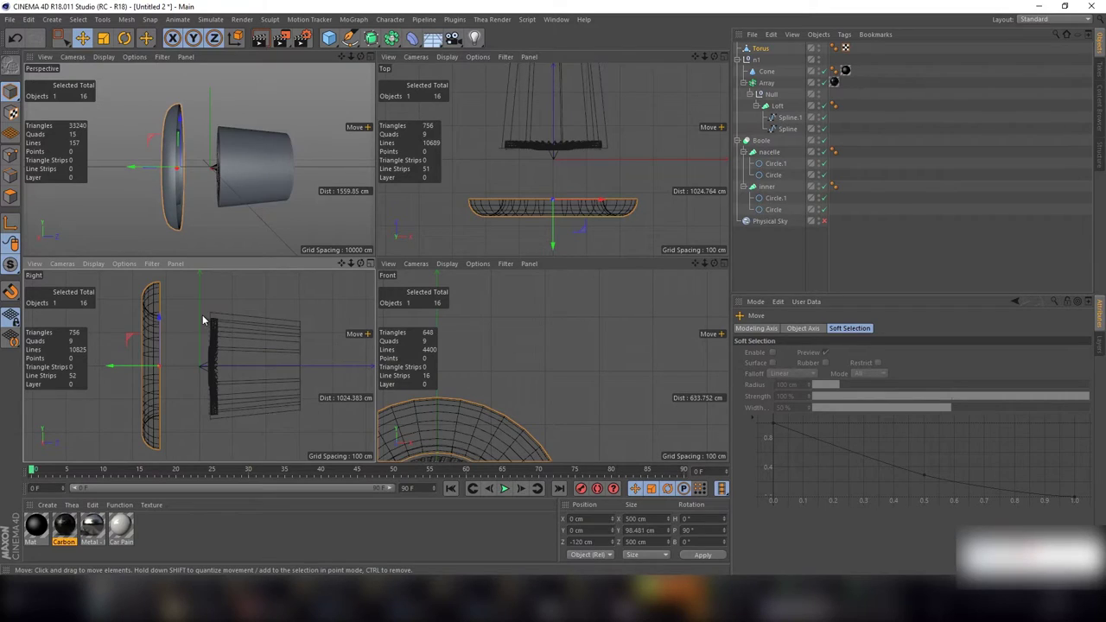
key("t")
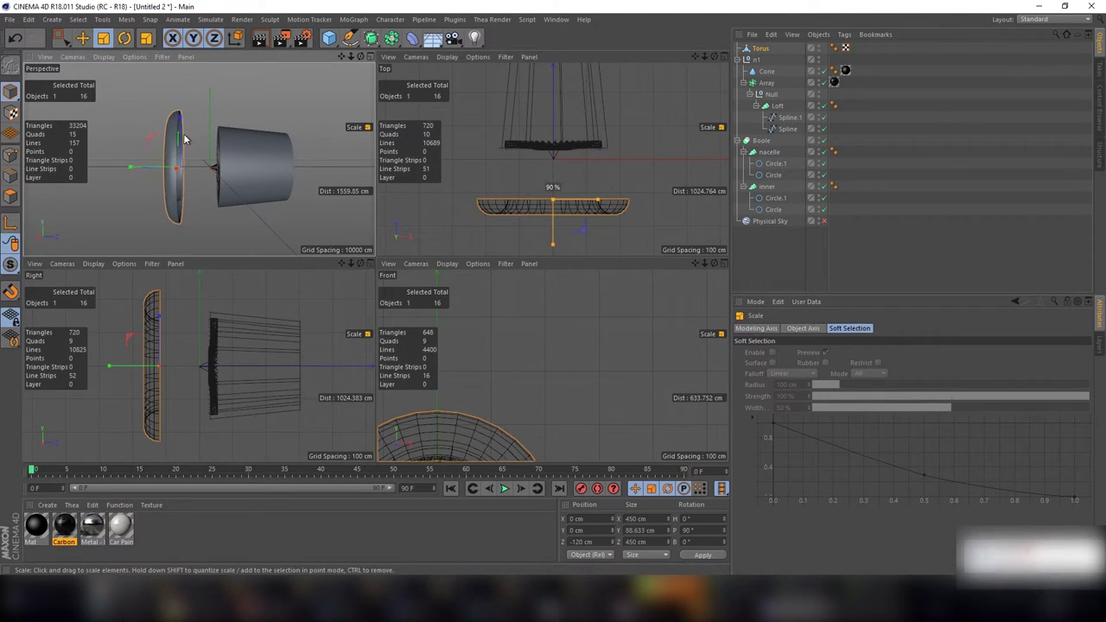
left_click_drag(219, 114, 136, 171)
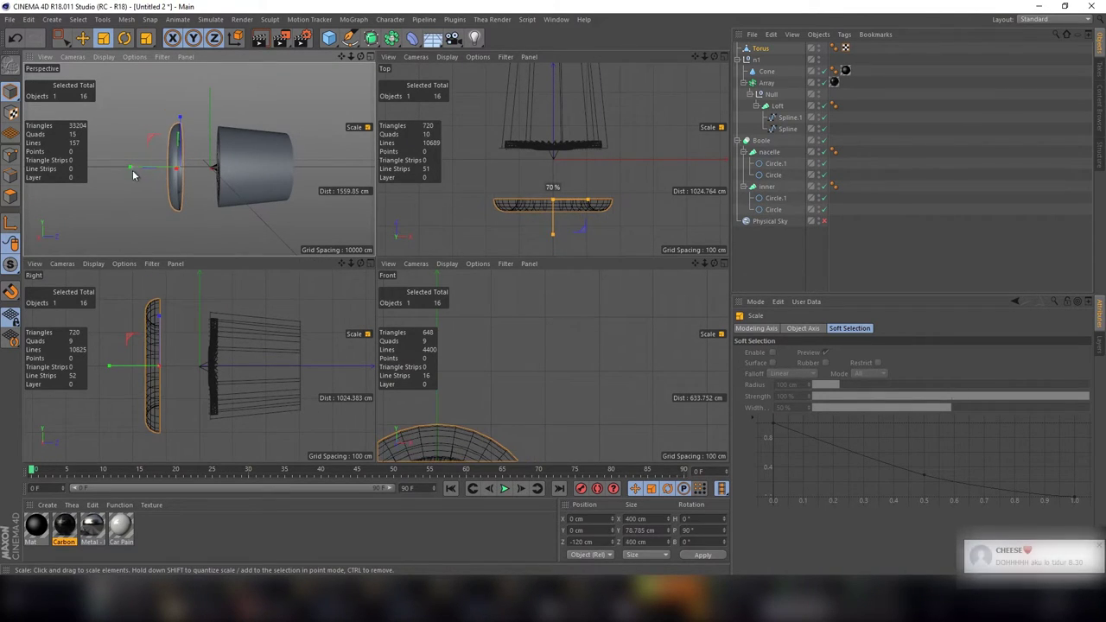
left_click(369, 57)
left_click_drag(714, 56, 724, 57)
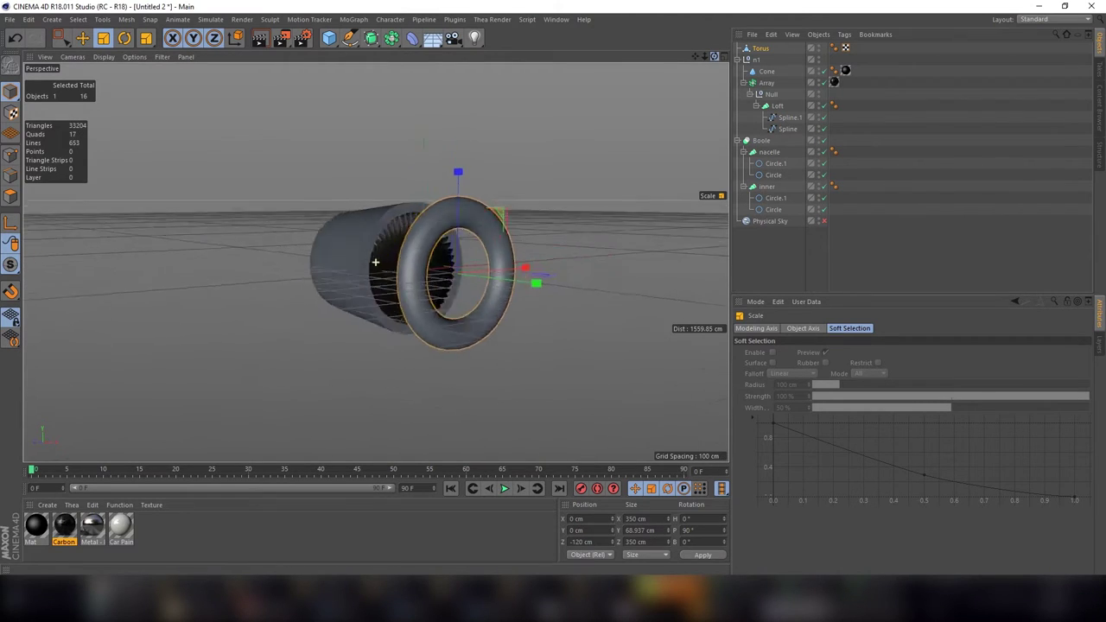
Step: Size the half torus to 324.641 cm and nudge it to X 5.158 cm on the nacelle front
left_click(724, 57)
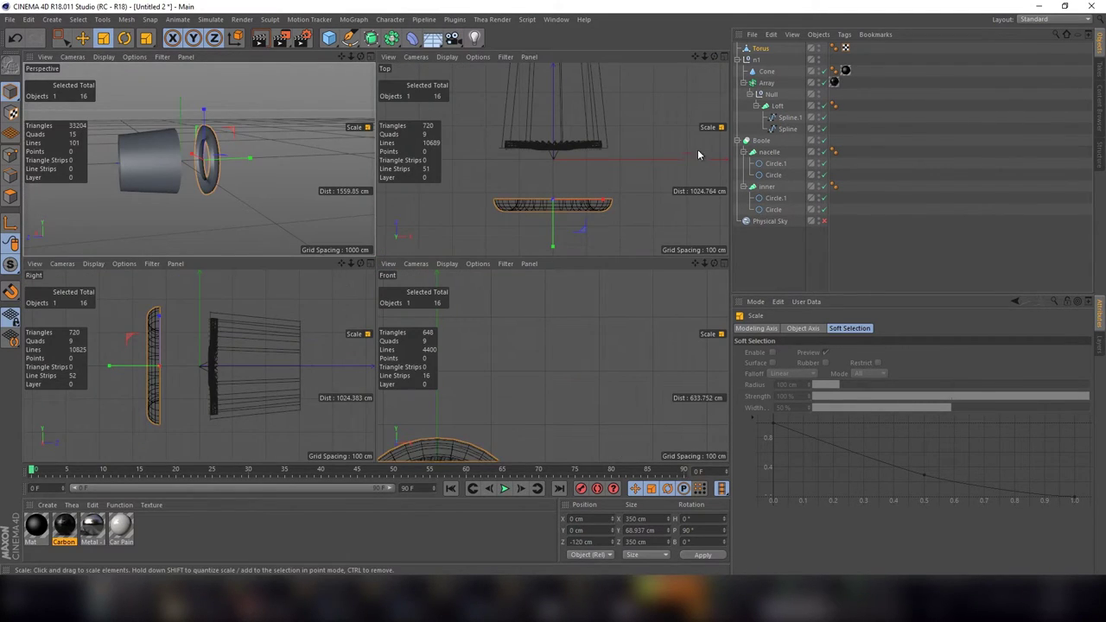
mouse_move(599, 190)
left_mouse_down()
mouse_move(558, 222)
mouse_move(592, 153)
left_mouse_up()
key("e")
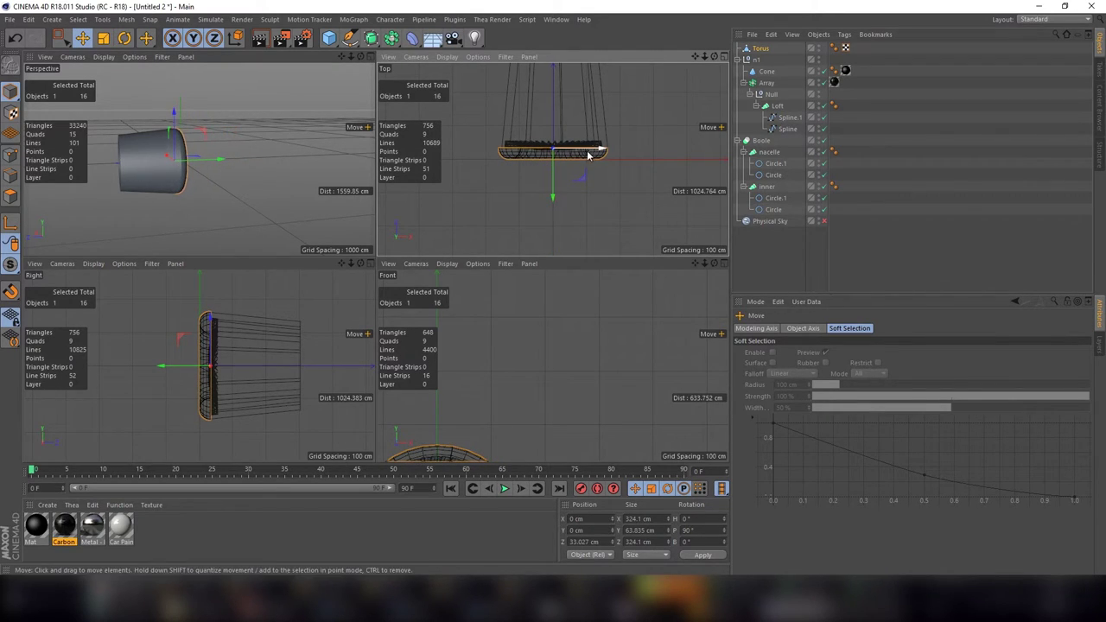
left_click_drag(593, 153, 591, 153)
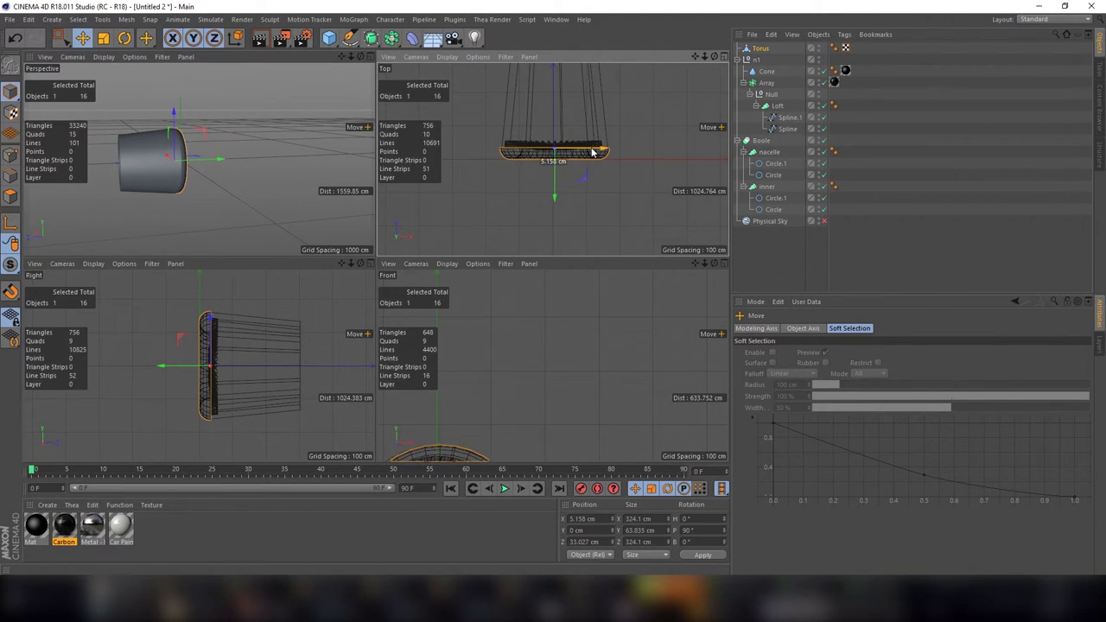
key("t")
left_click_drag(640, 127, 628, 134)
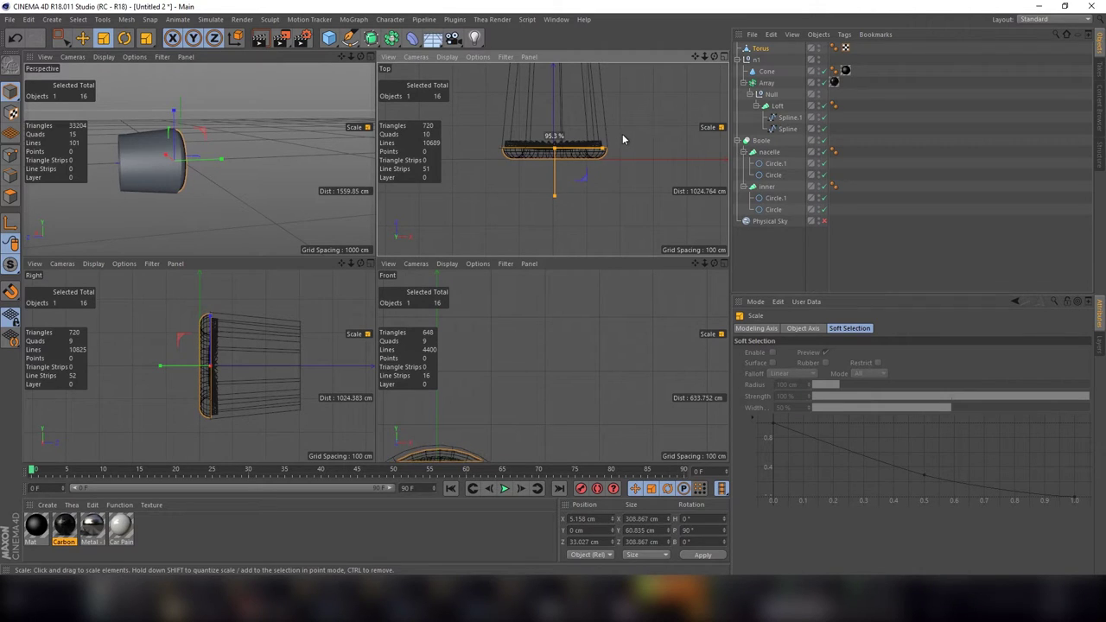
left_click(368, 56)
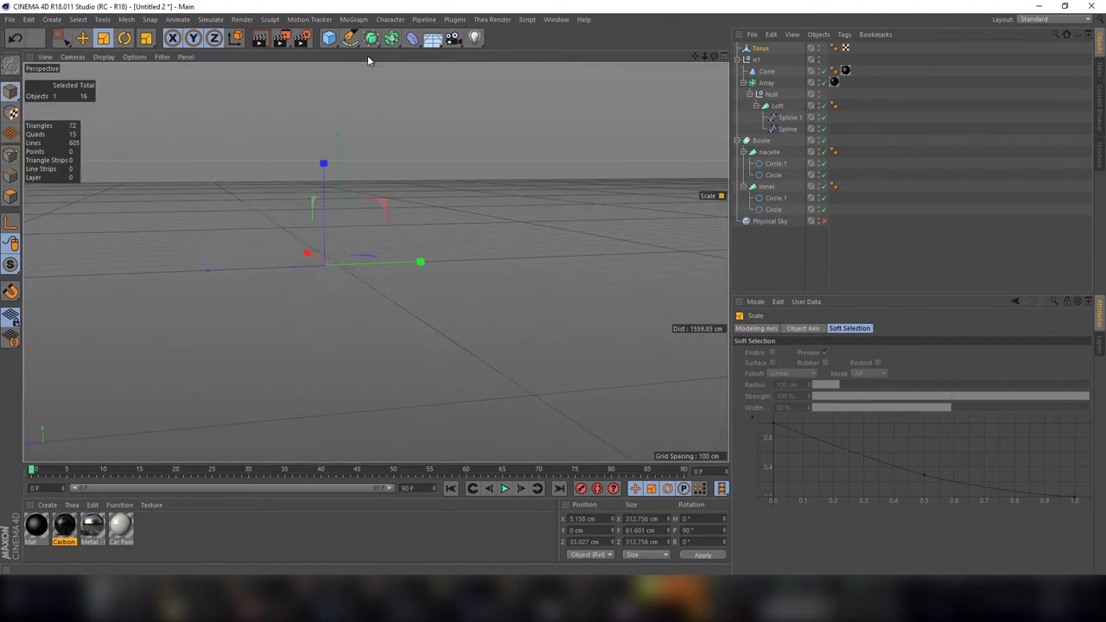
mouse_move(717, 58)
left_mouse_down()
mouse_move(375, 262)
mouse_move(339, 213)
left_mouse_up()
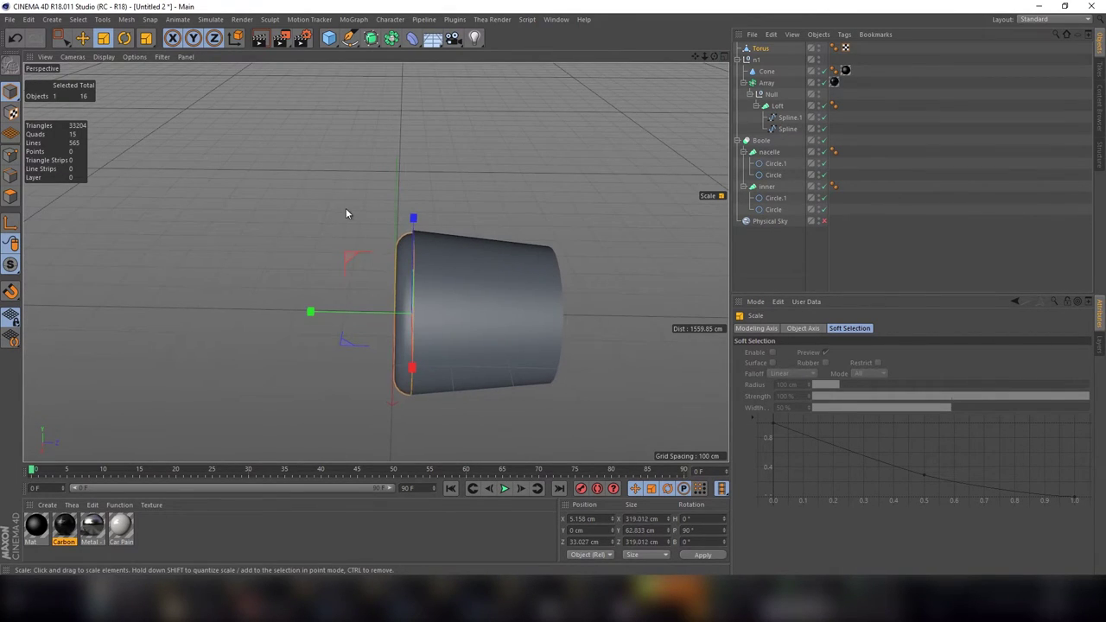
left_click_drag(715, 59, 715, 59)
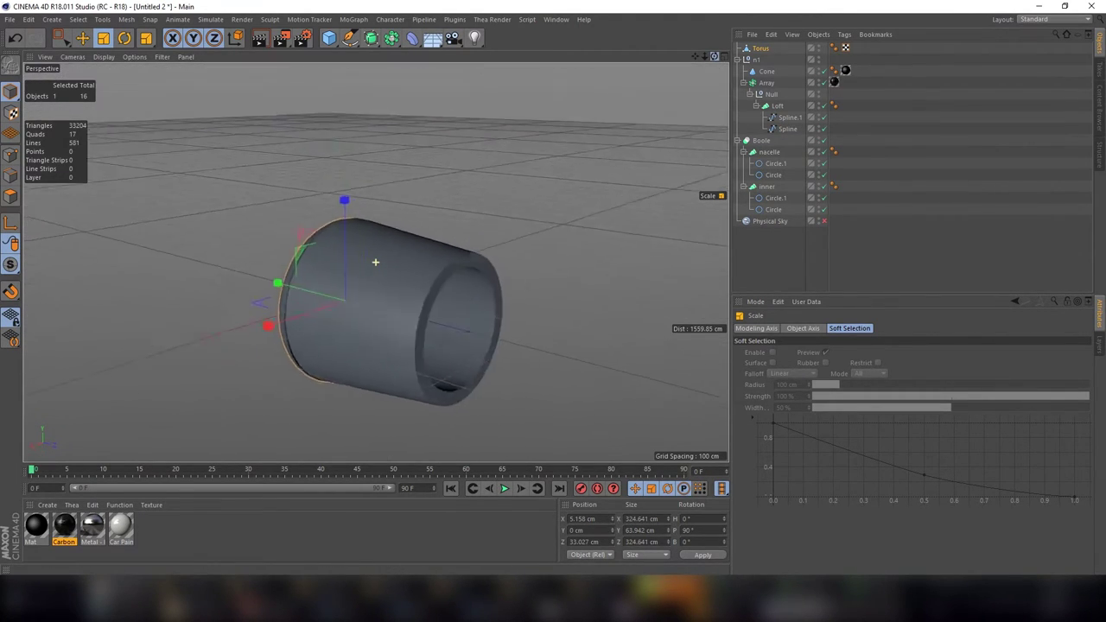
Step: Duplicate the Boole nacelle object with copy and paste
left_click(760, 50)
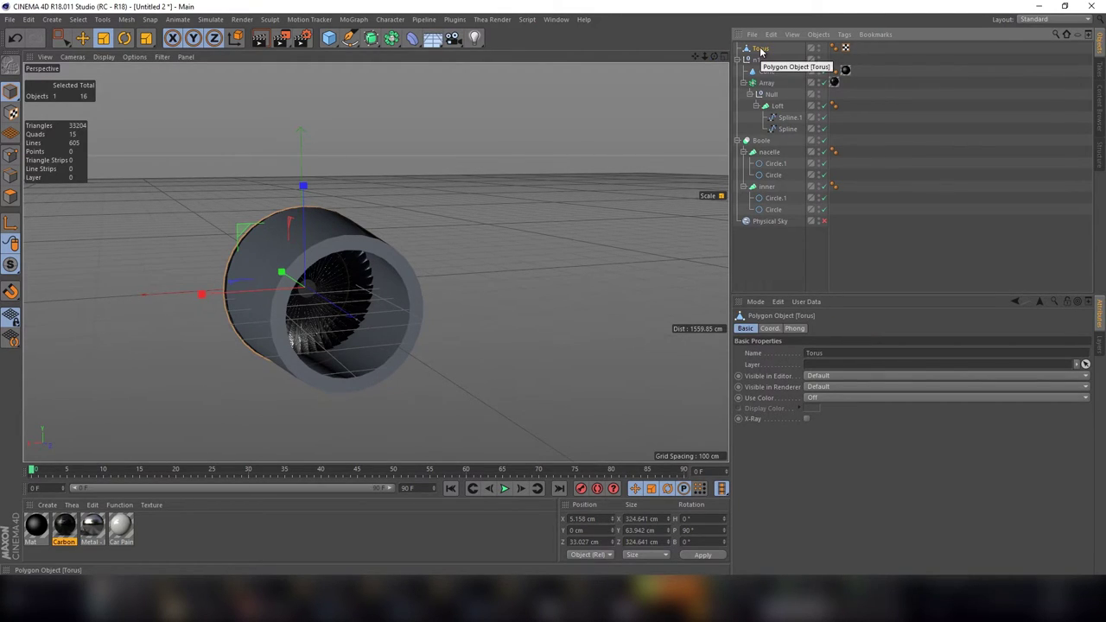
left_click(760, 141)
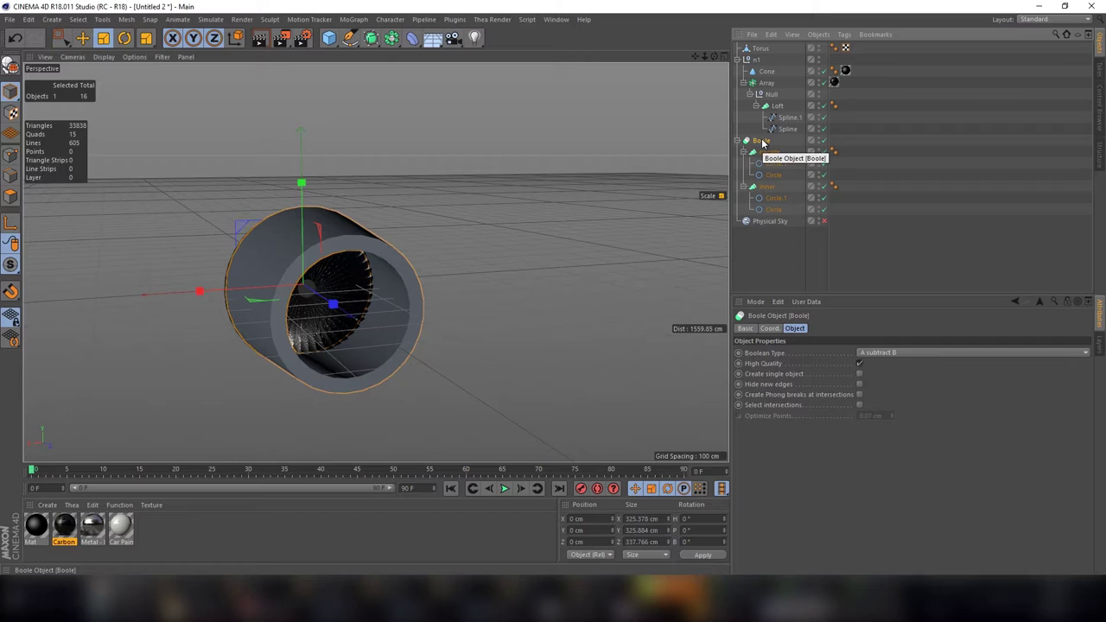
key("ctrl+c")
key("ctrl+v")
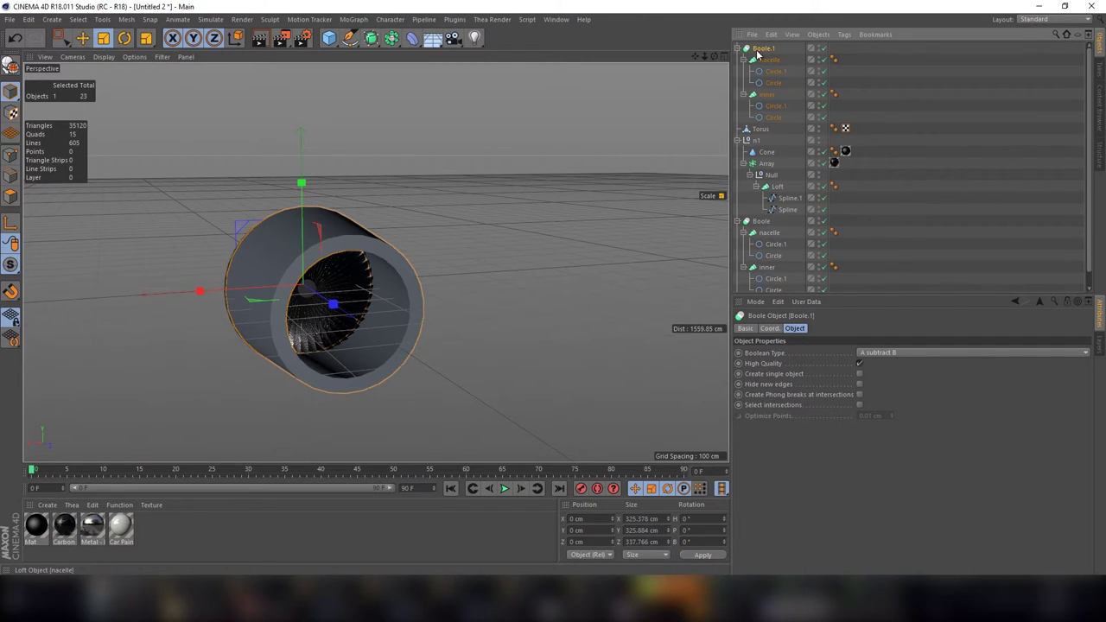
Step: Rename the Torus lip object to 'cap'
left_click(741, 142)
left_click(762, 129)
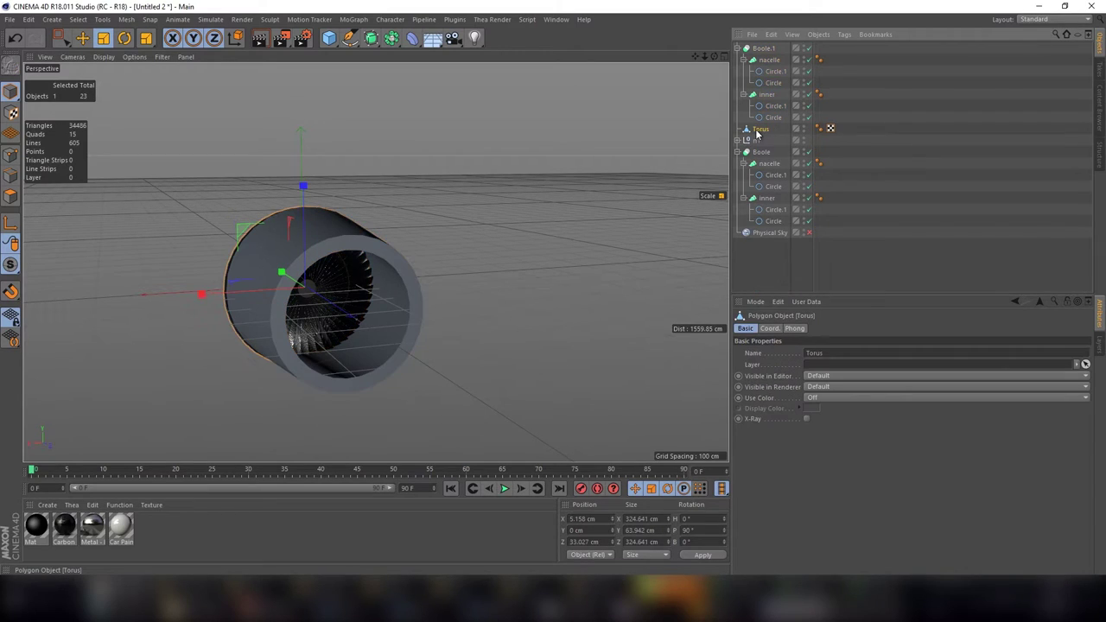
double_click(844, 357)
type("cap")
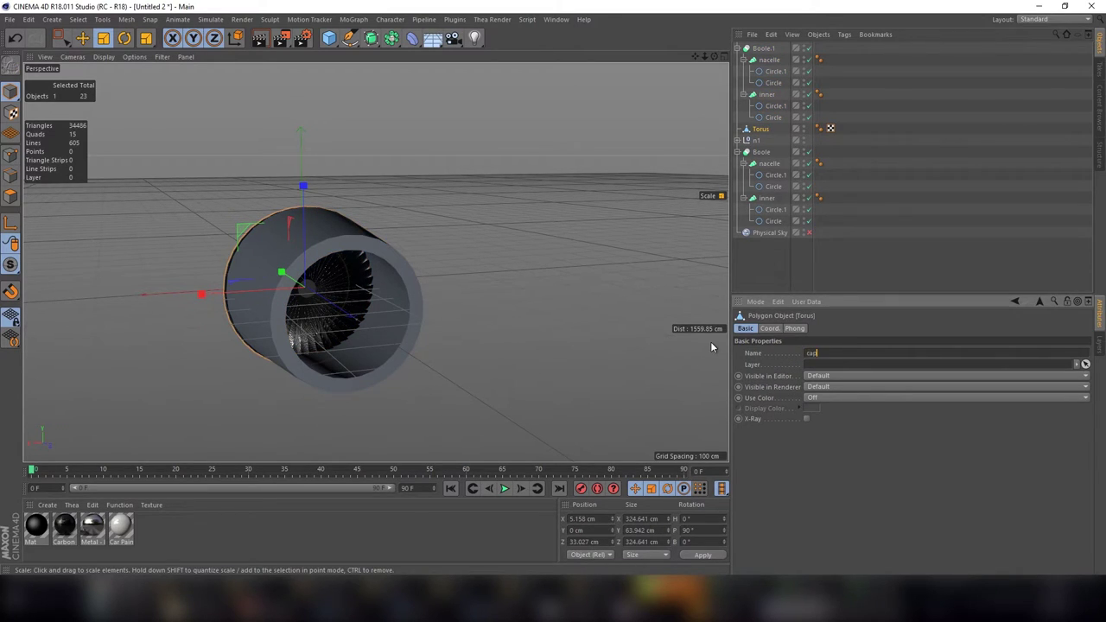
key("Return")
Step: Recentre the cap on the nacelle in the Front view (323.107 × 63.64 cm), then open the Save File dialog
mouse_move(670, 72)
left_mouse_down("alt")
mouse_move(375, 261)
mouse_move(423, 114)
left_mouse_up("alt")
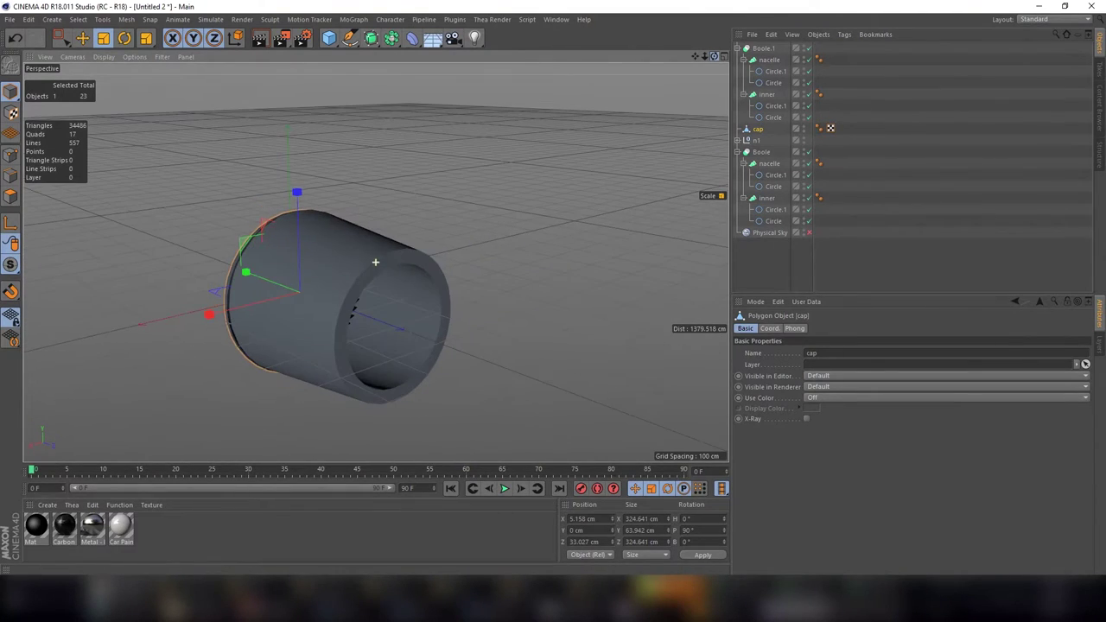
key("t")
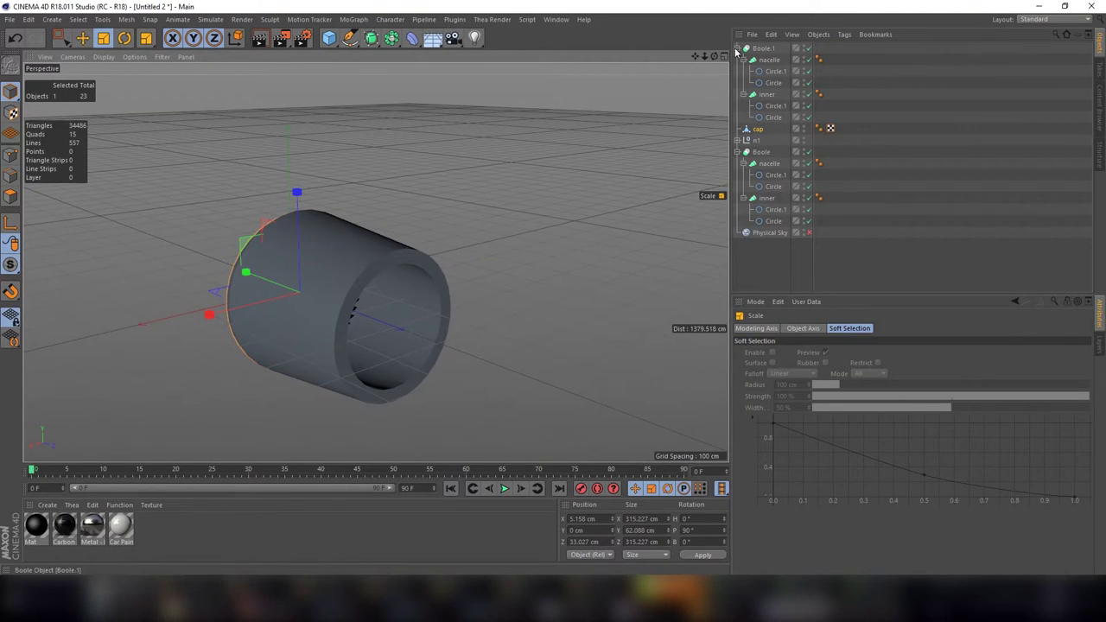
left_click(723, 56)
key("h")
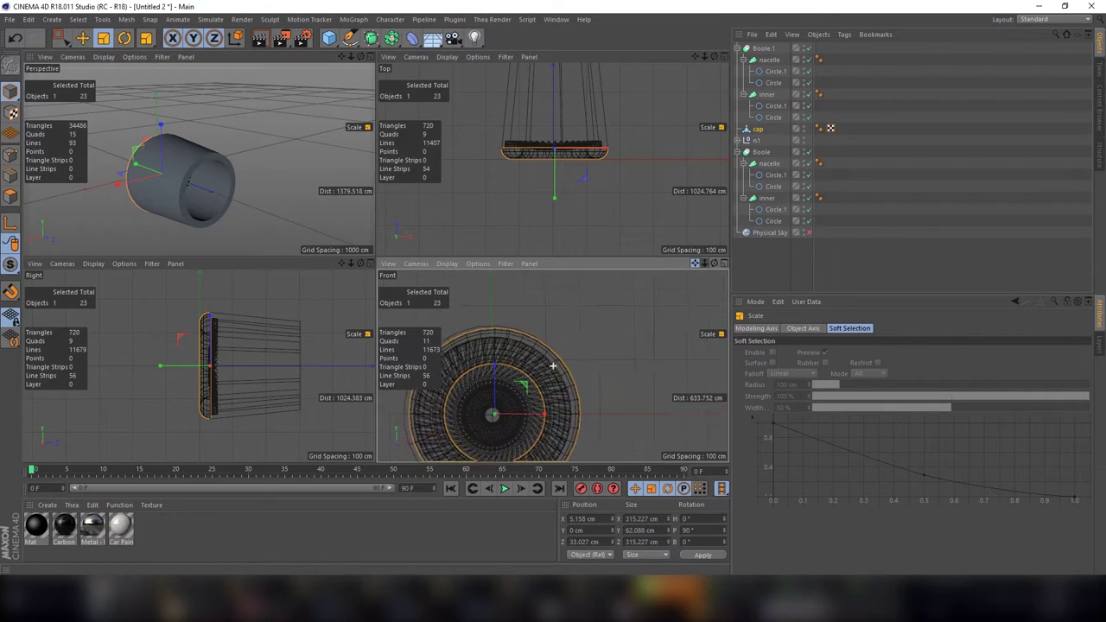
key("e")
mouse_move(602, 367)
left_mouse_down()
mouse_move(611, 352)
mouse_move(553, 355)
left_mouse_up()
key("t")
key("e")
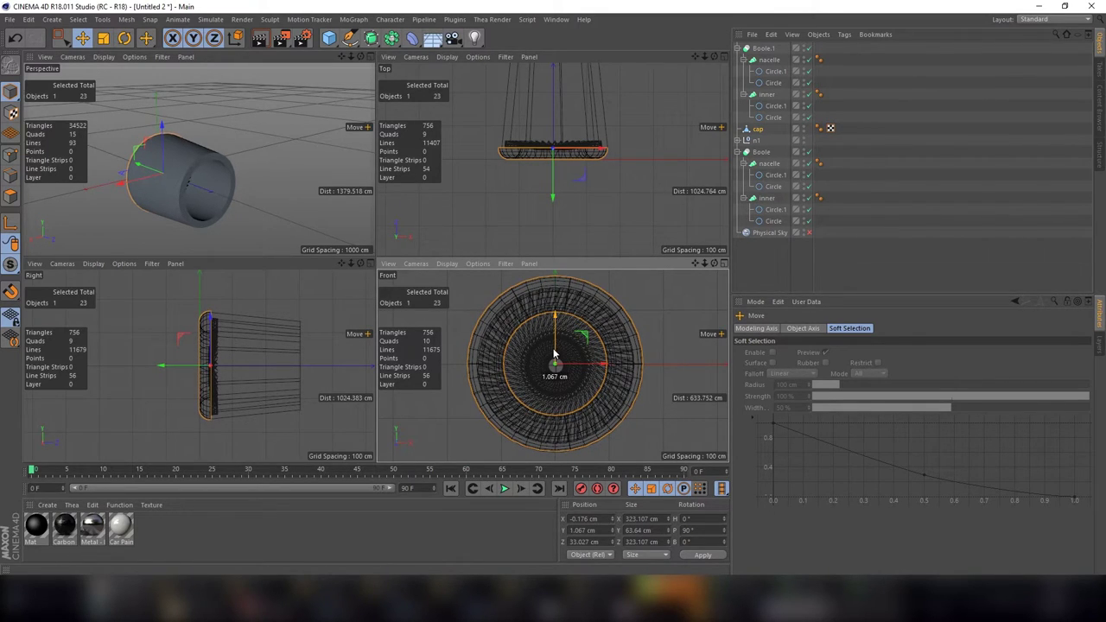
key("ctrl+s")
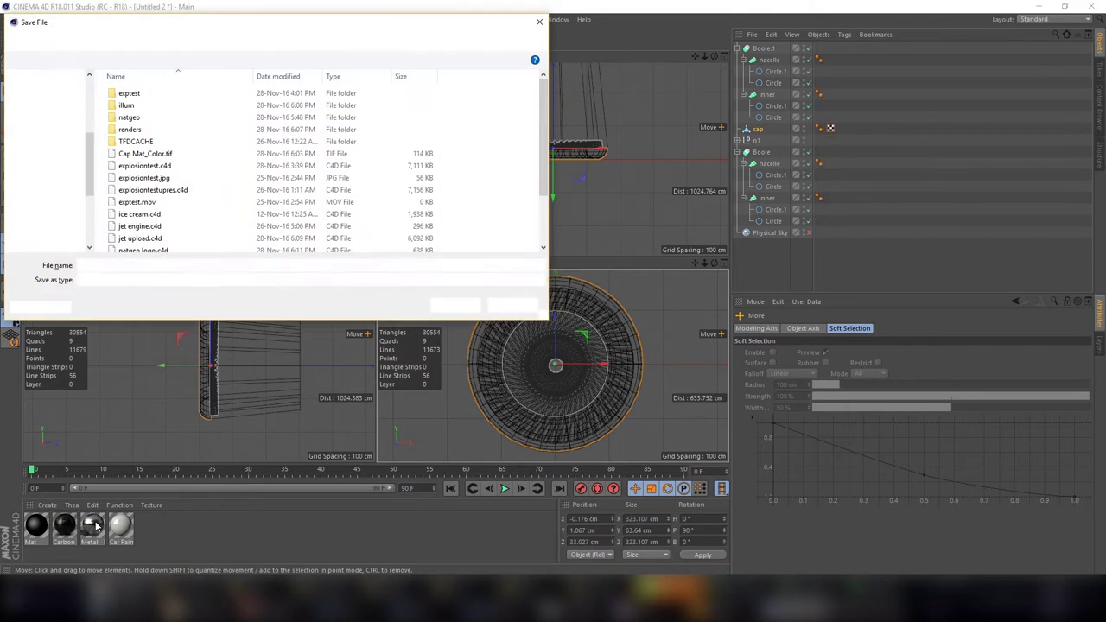
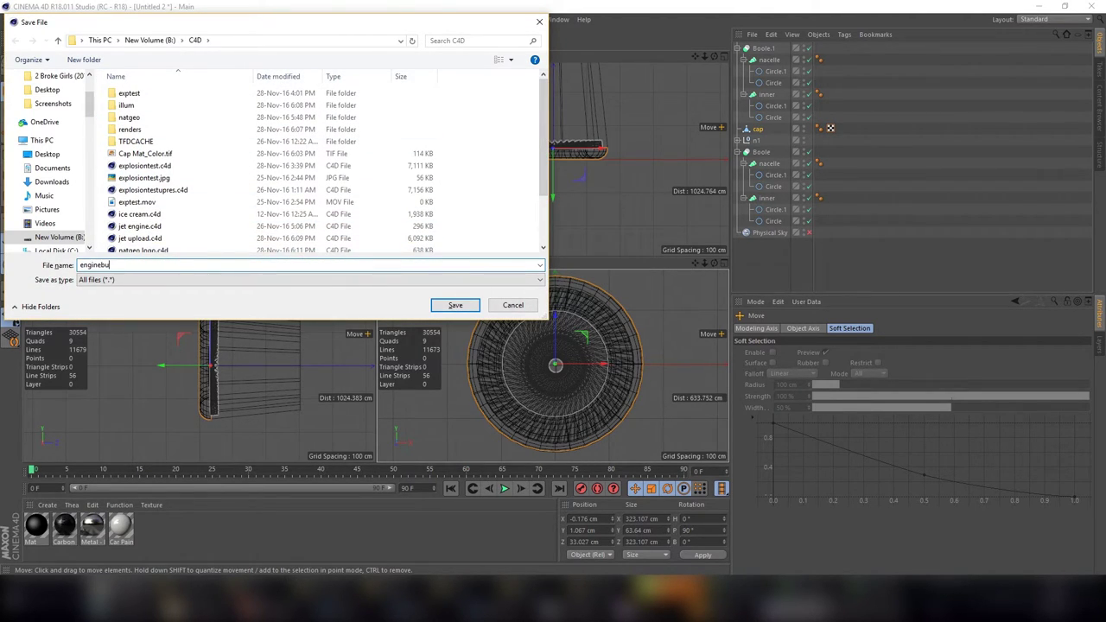
Step: Confirm the file name enginebuild to save the scene as enginebuild.c4d in the C4D folder
key("Return")
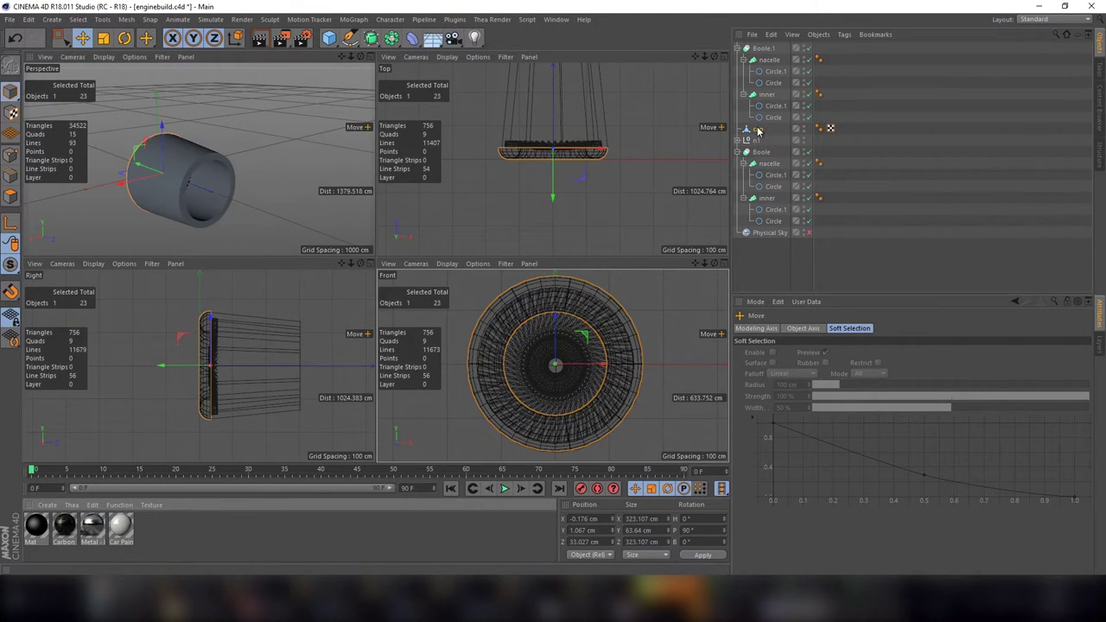
Step: Apply Metal - Brushed to the cap and white Car Paint to the Boole nacelle
left_click_drag(758, 129, 759, 129)
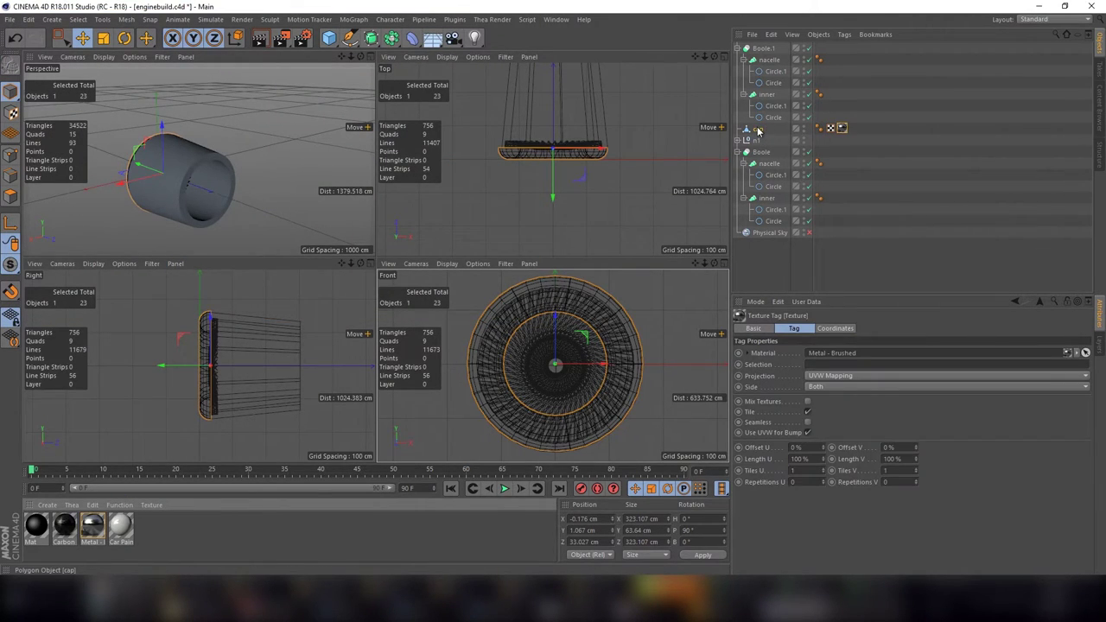
left_click(121, 525)
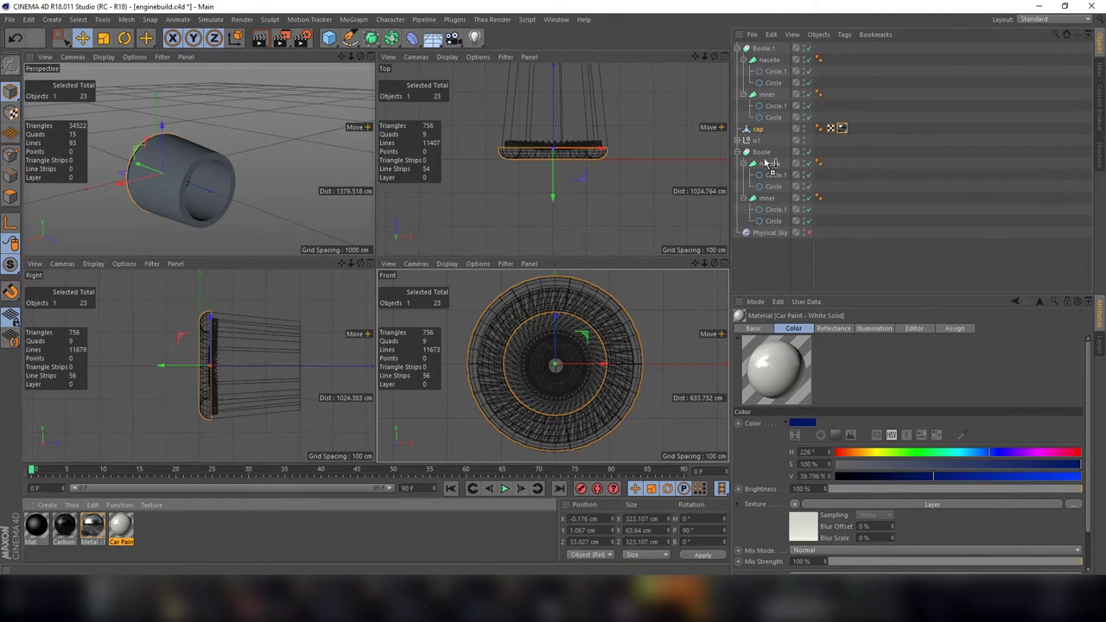
left_click_drag(763, 155, 764, 152)
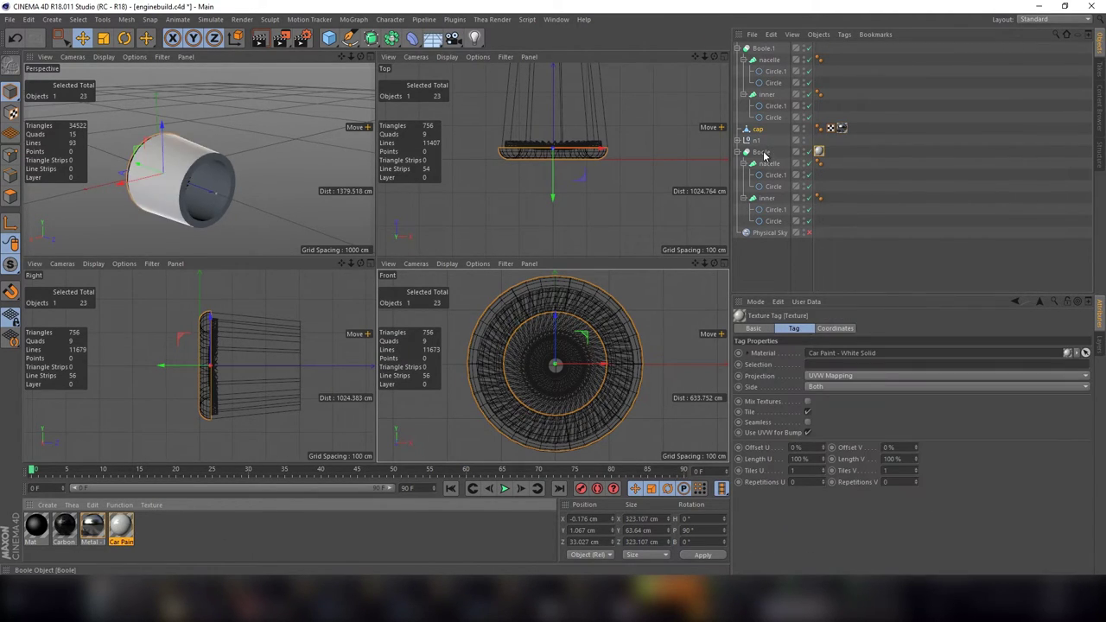
Step: Rename the Boole.1 object to 'inner core'
left_click(763, 50)
type("inner cor")
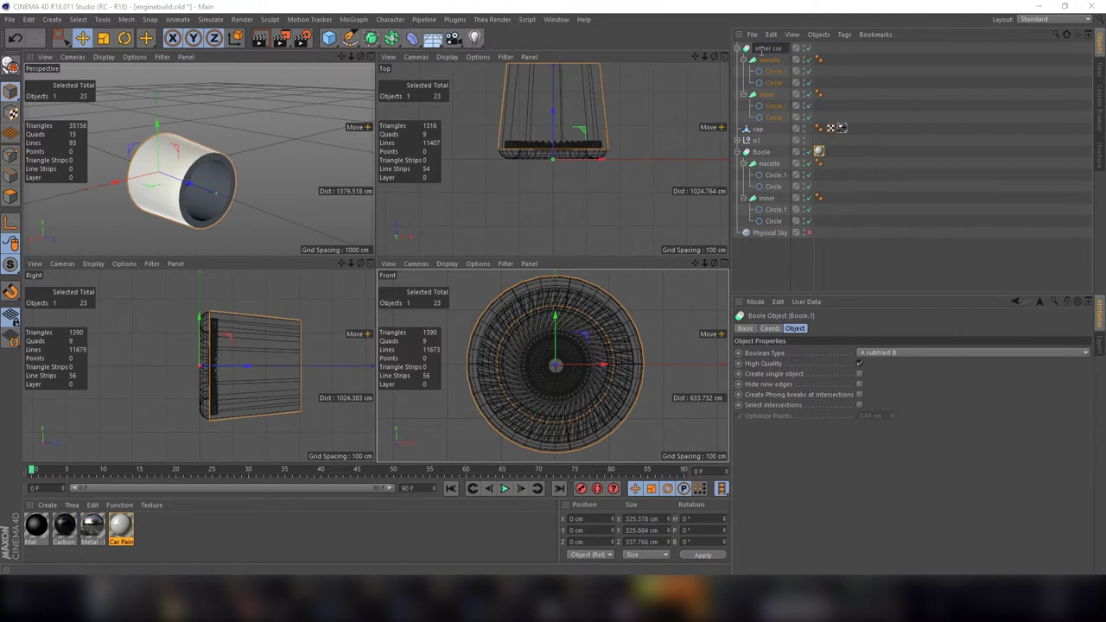
type("e")
key("Return")
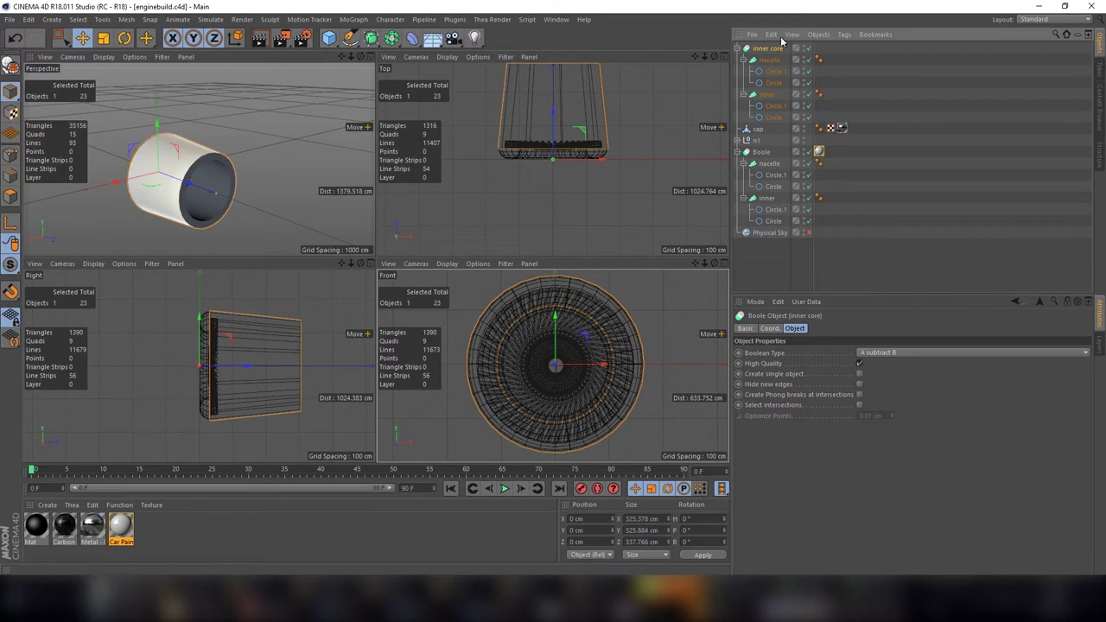
left_click(304, 133)
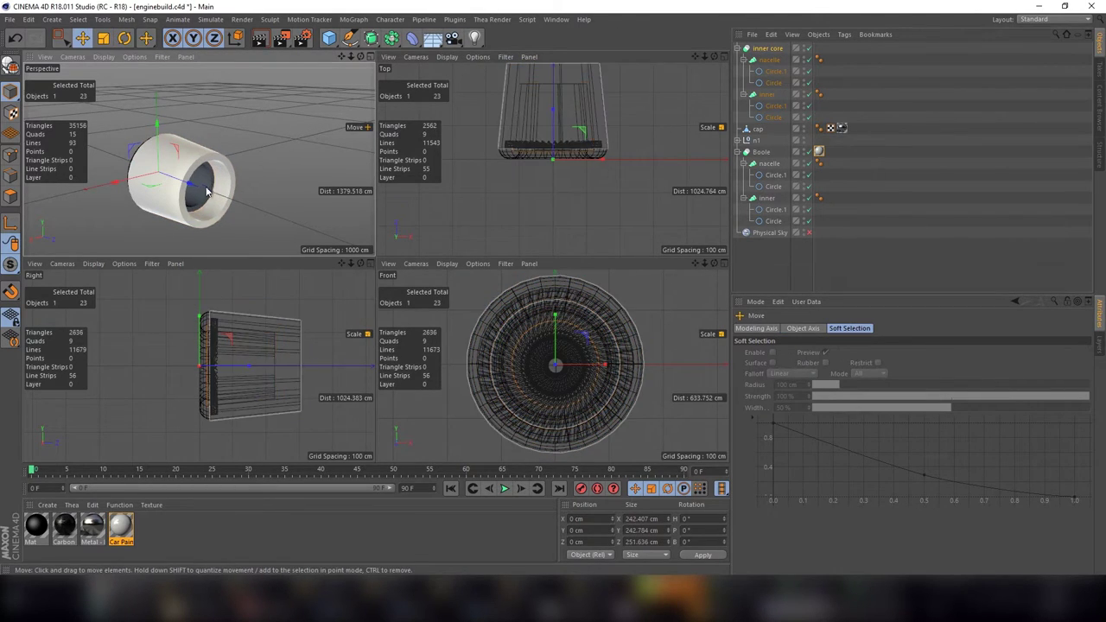
Step: Slide the inner core forward and shrink its inner loft's Circle.1 profile to taper it
left_click_drag(192, 188, 226, 201)
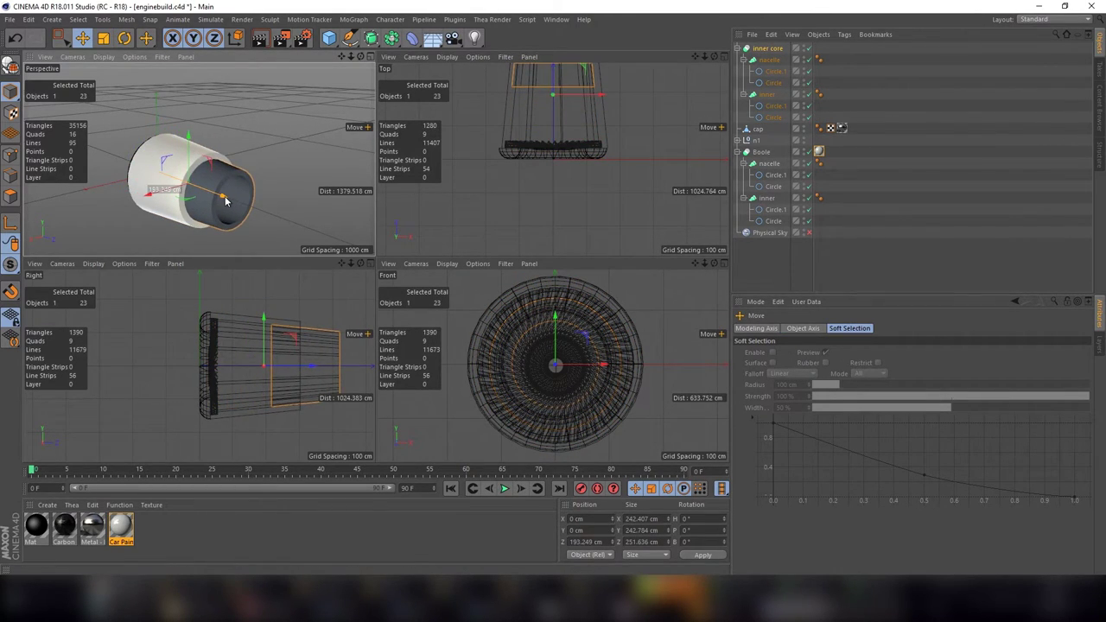
left_click(774, 105)
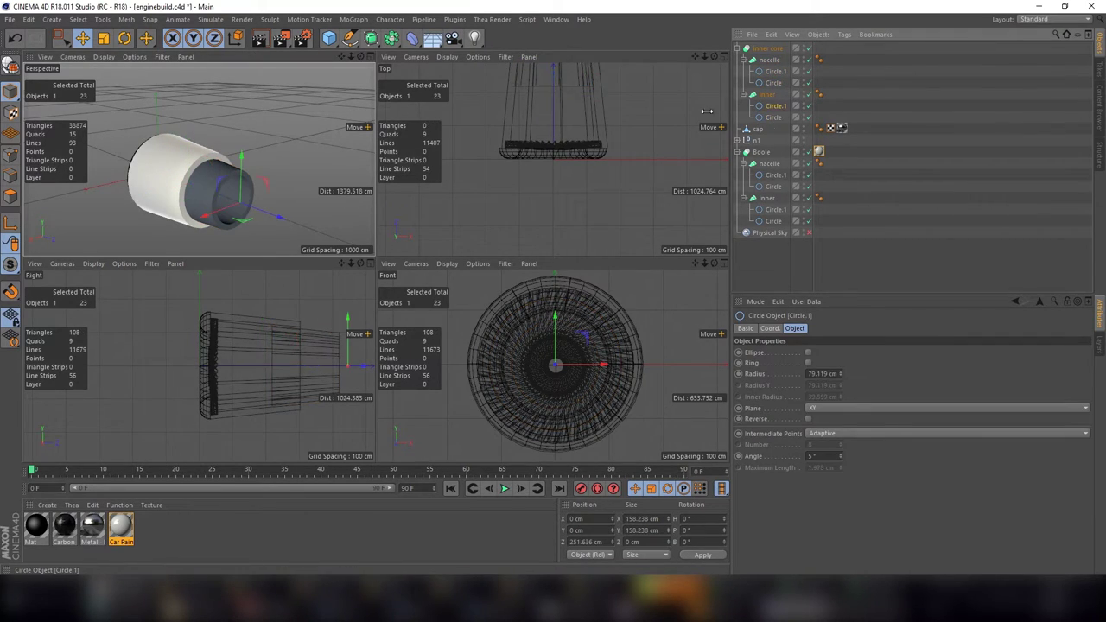
key("t")
left_click_drag(278, 158, 143, 222)
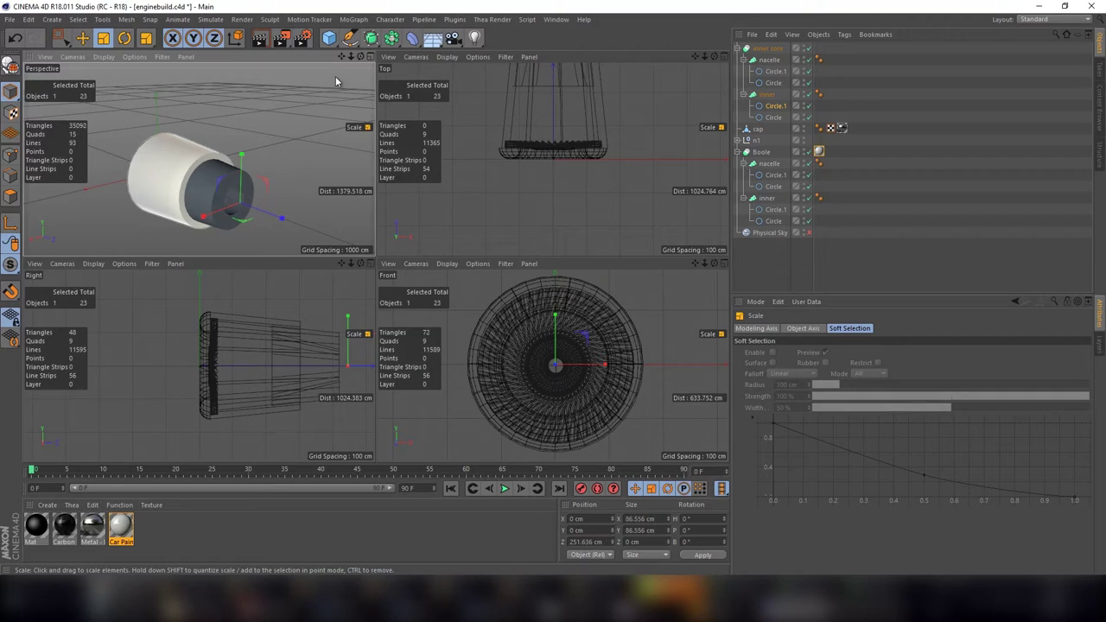
Step: Maximise the perspective view, undo an extra circle move, and orbit toward the engine's front
left_click(370, 57)
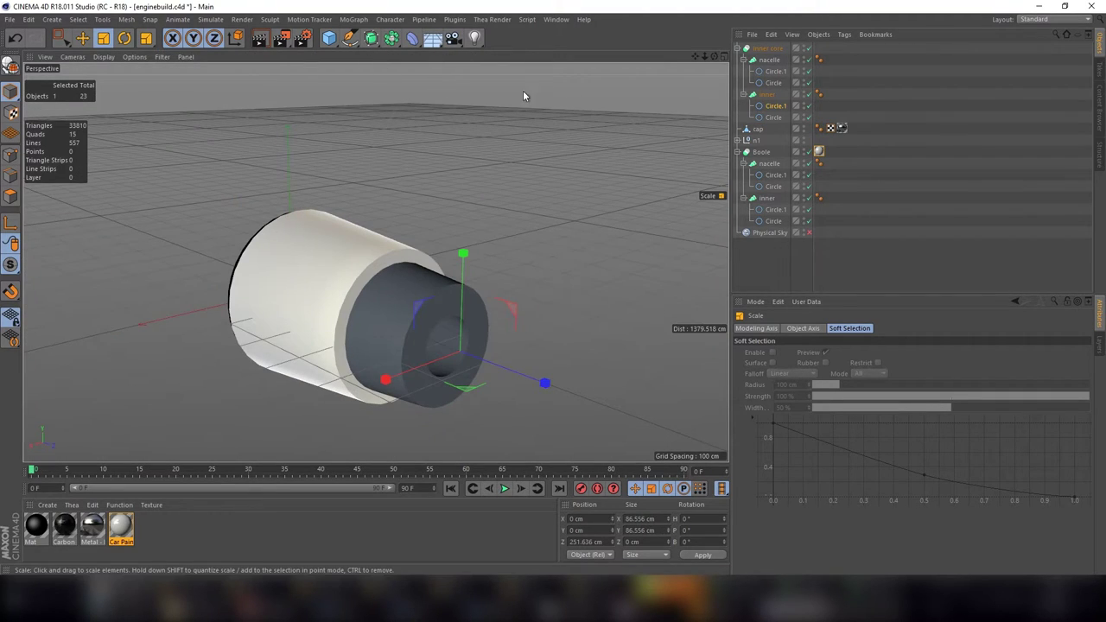
key("e")
mouse_move(522, 380)
left_mouse_down()
mouse_move(502, 373)
mouse_move(504, 385)
left_mouse_up()
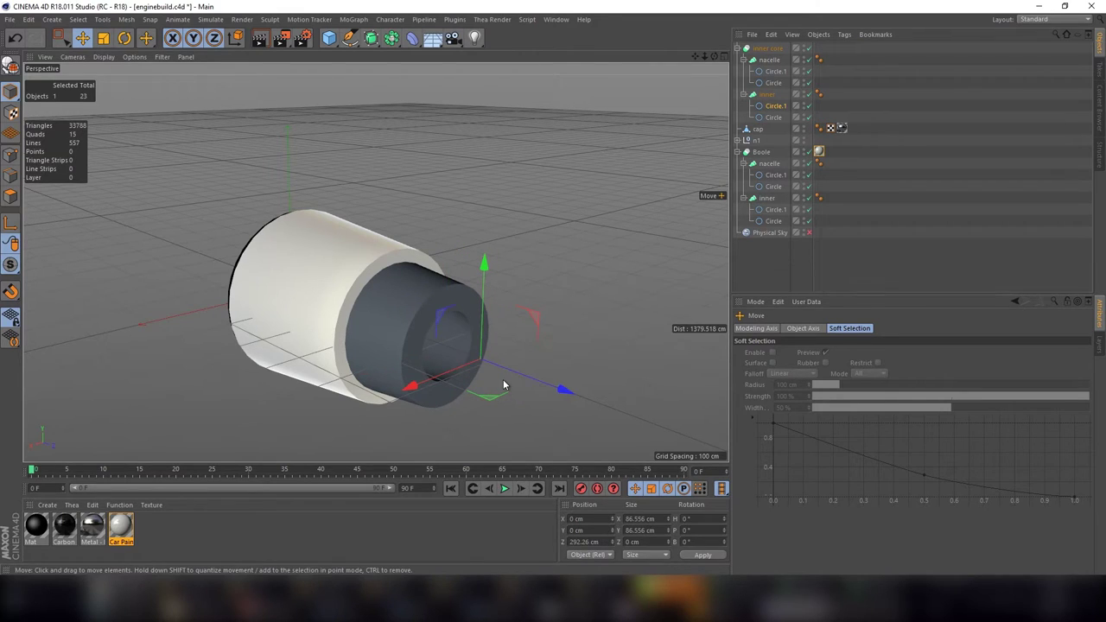
key("ctrl+z")
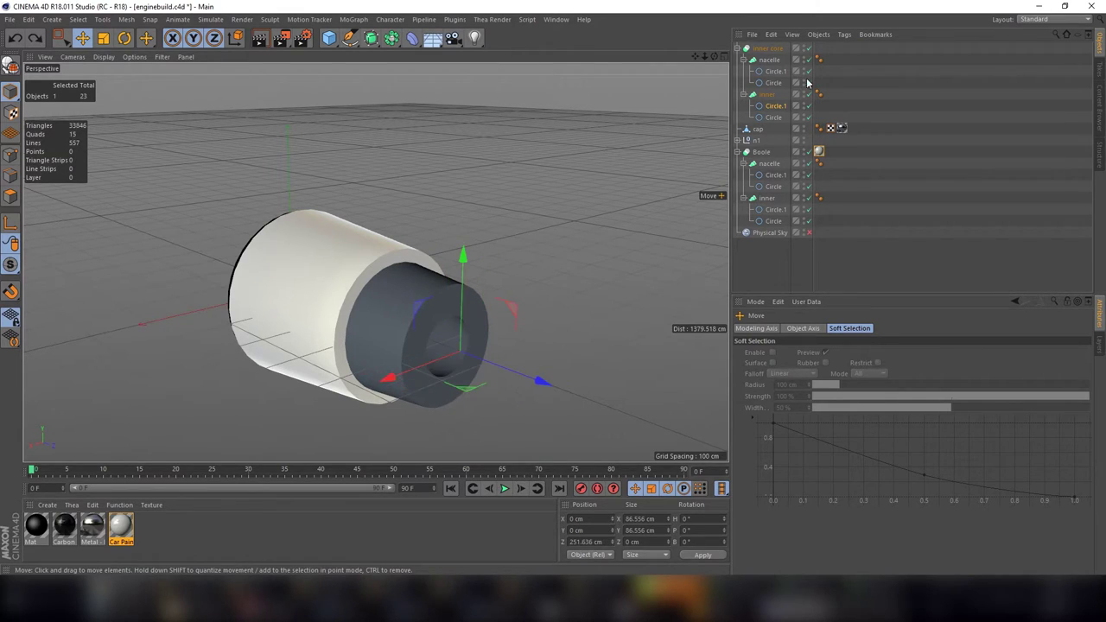
left_click(765, 95)
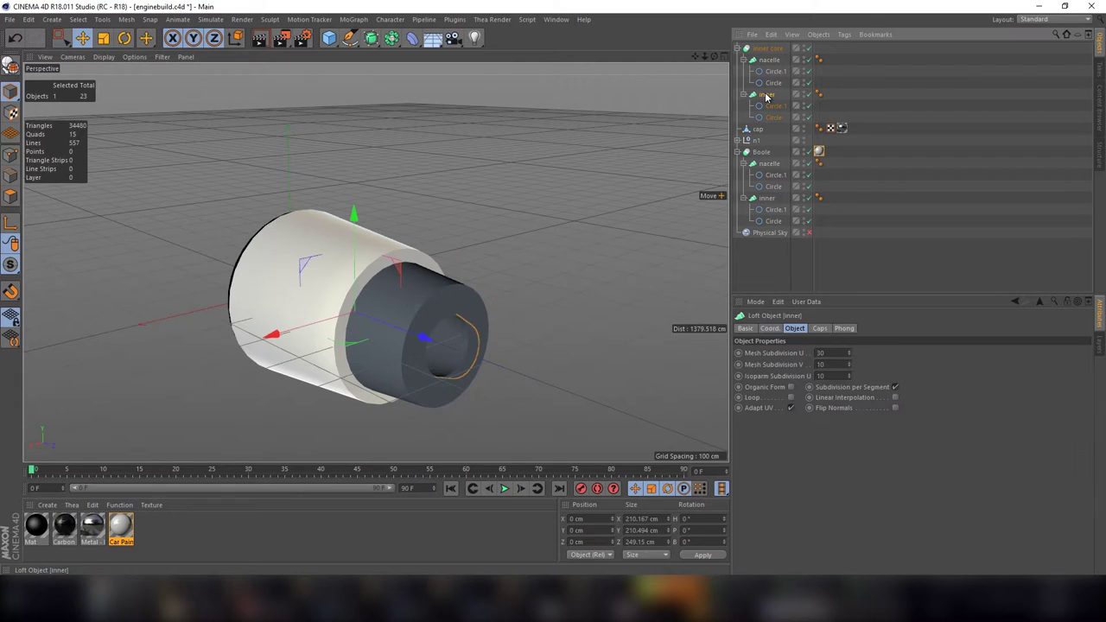
left_click_drag(715, 56, 375, 262)
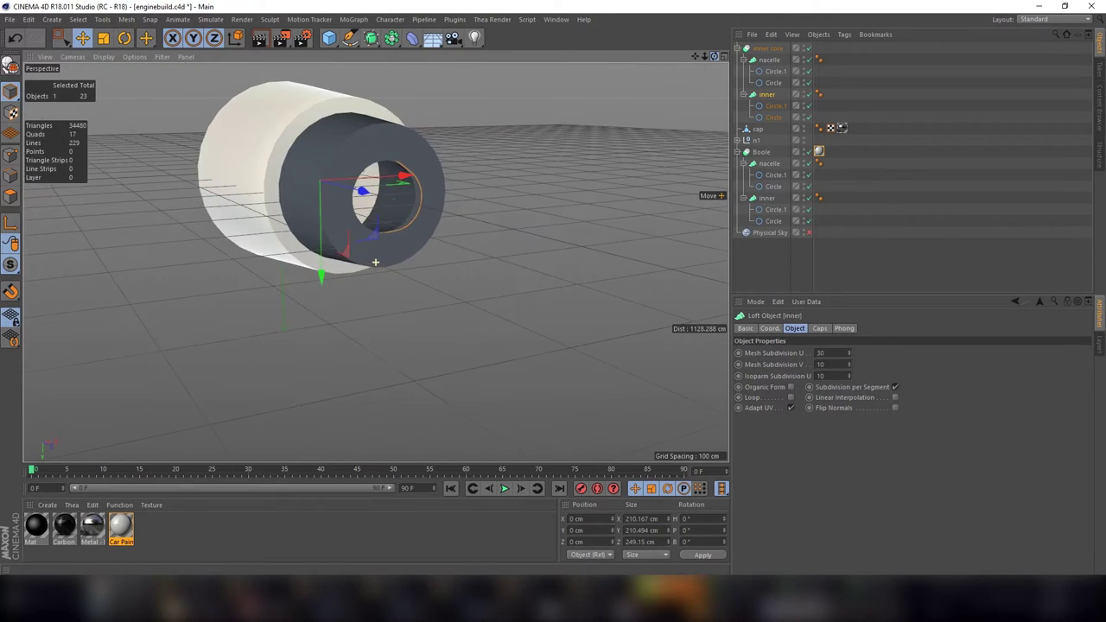
left_click_drag(375, 262, 375, 262)
left_click(773, 82)
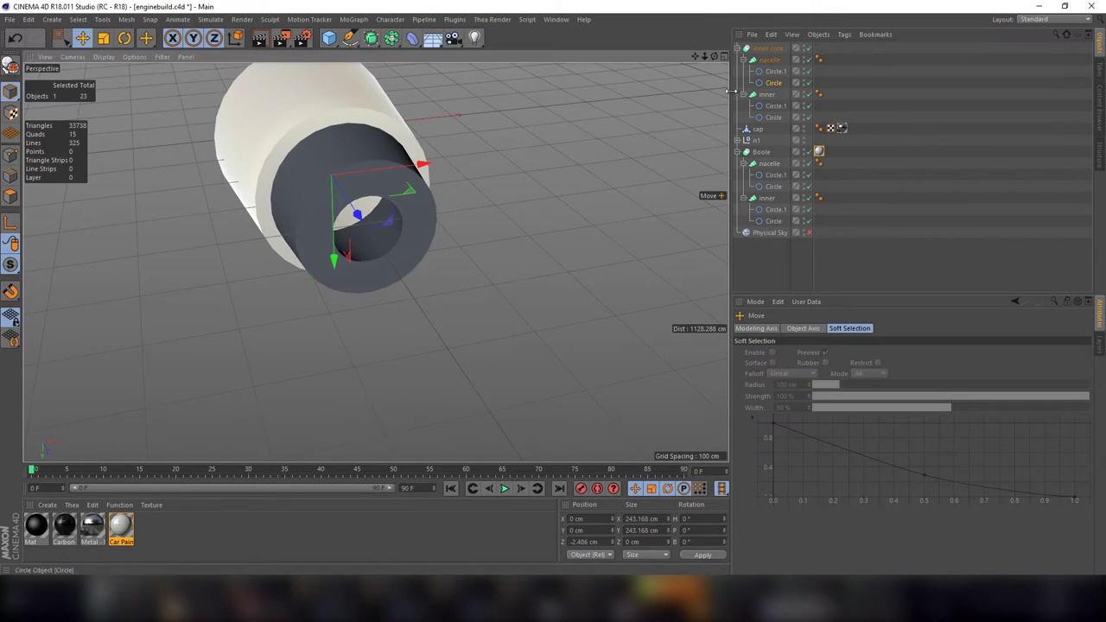
Step: Shrink the nacelle's Circle.1 profile to about 68%, then orbit around the engine
left_click(773, 71)
left_click_drag(395, 276, 415, 286)
key("t")
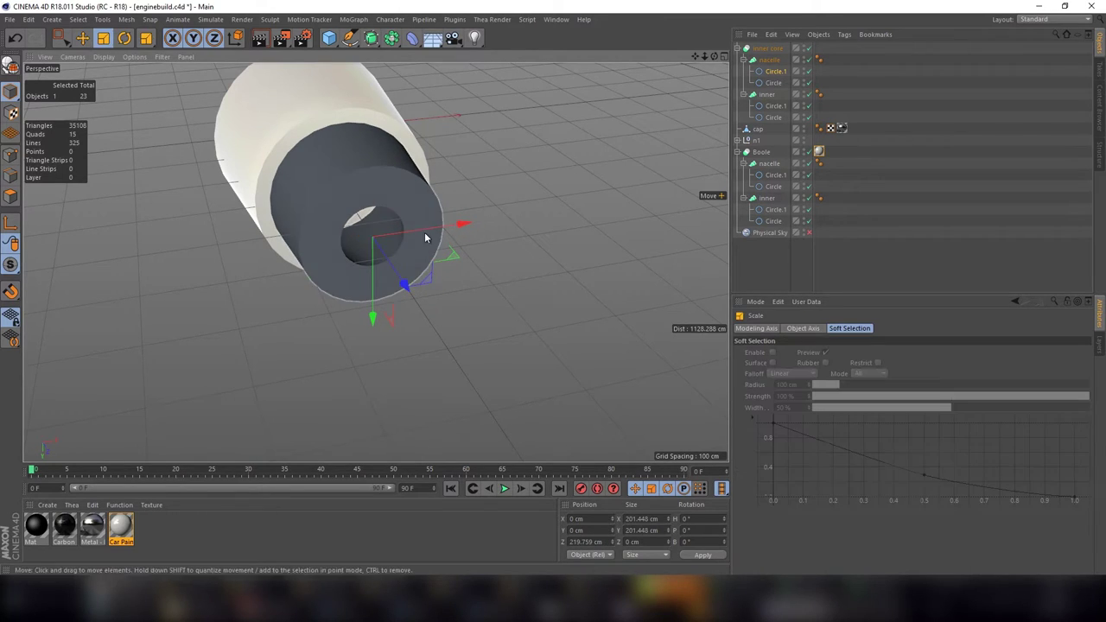
left_click_drag(461, 204, 356, 247)
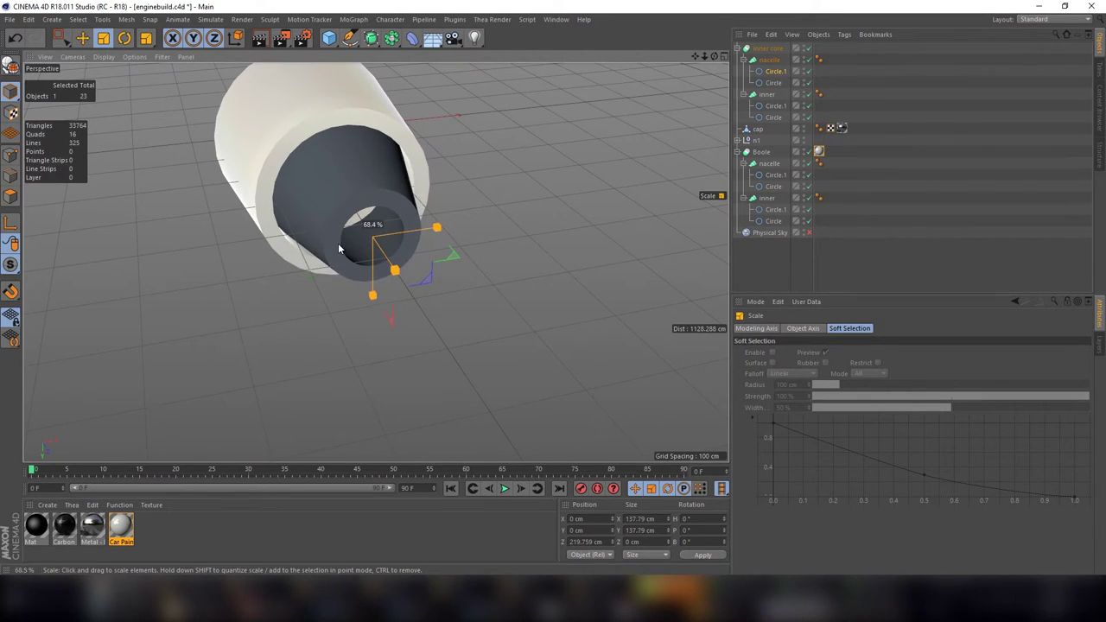
left_click_drag(720, 58, 596, 131)
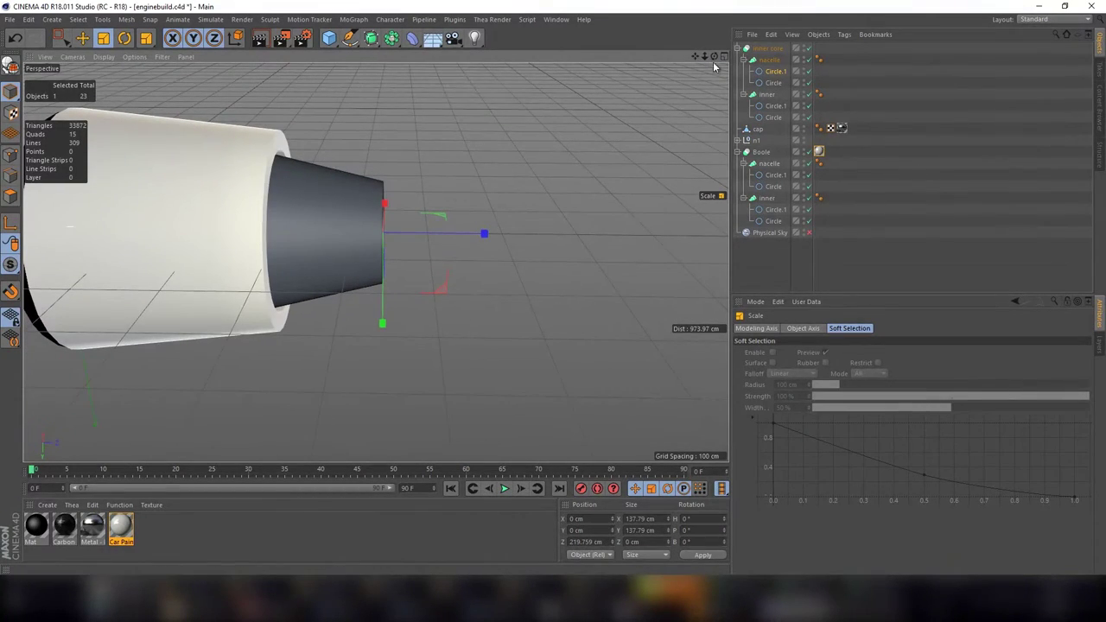
left_click_drag(715, 58, 375, 261)
left_click_drag(716, 58, 375, 261)
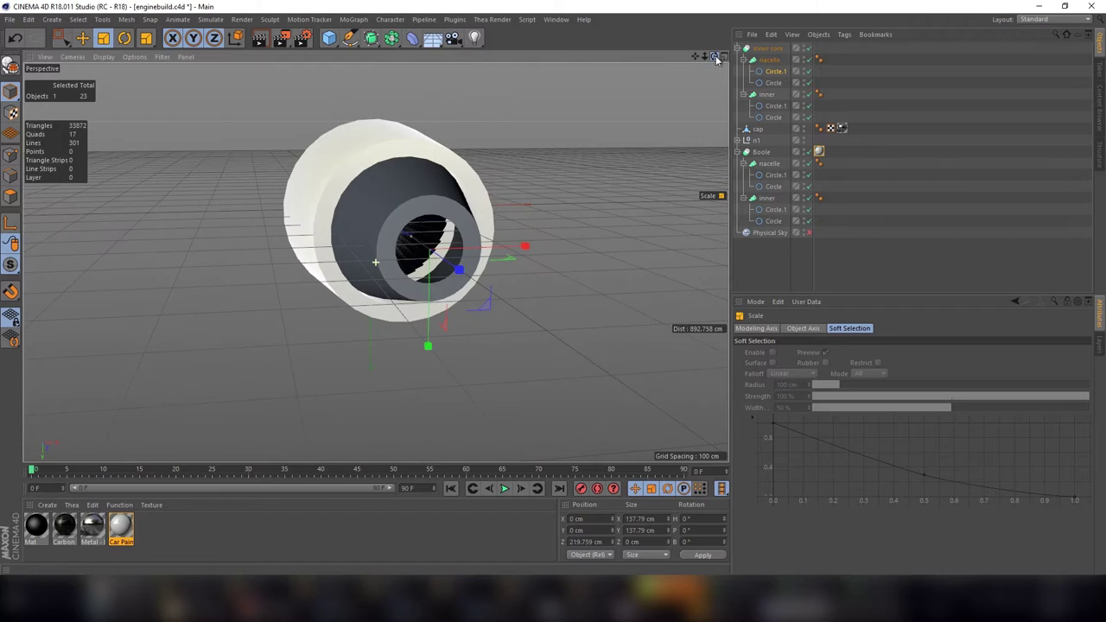
Step: Scale the whole nacelle loft down from a front view
left_click(769, 60)
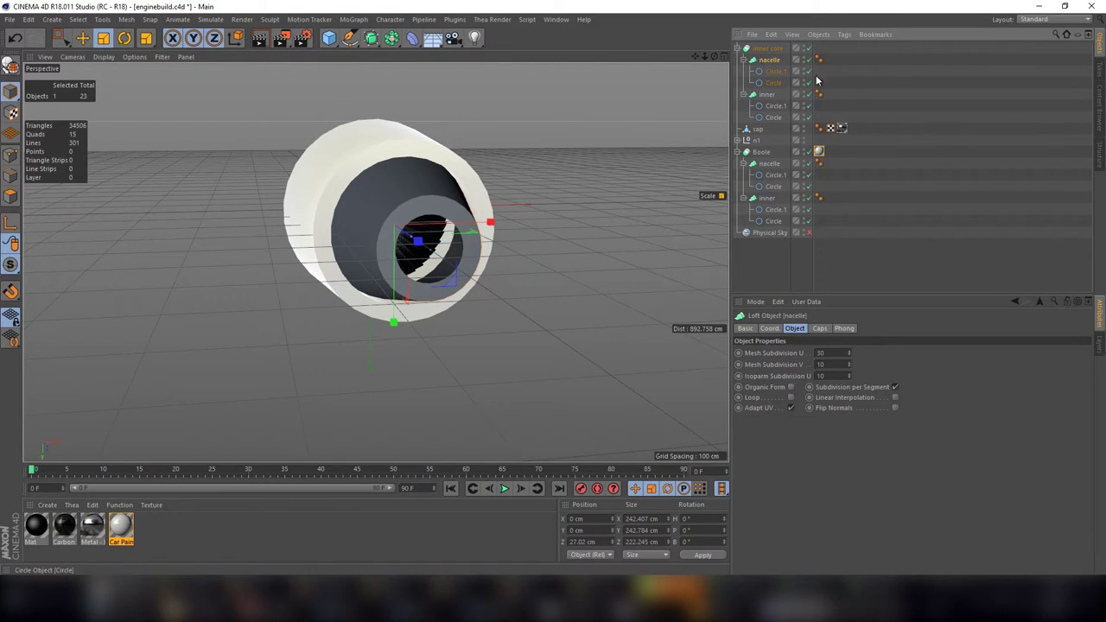
key("e")
key("t")
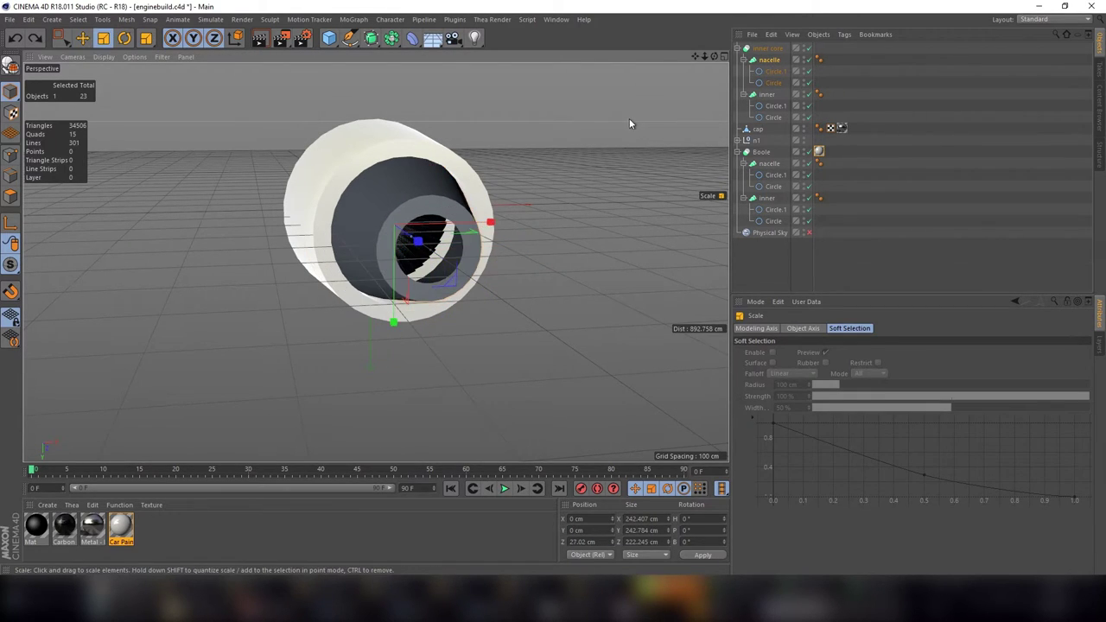
left_click_drag(629, 121, 551, 151)
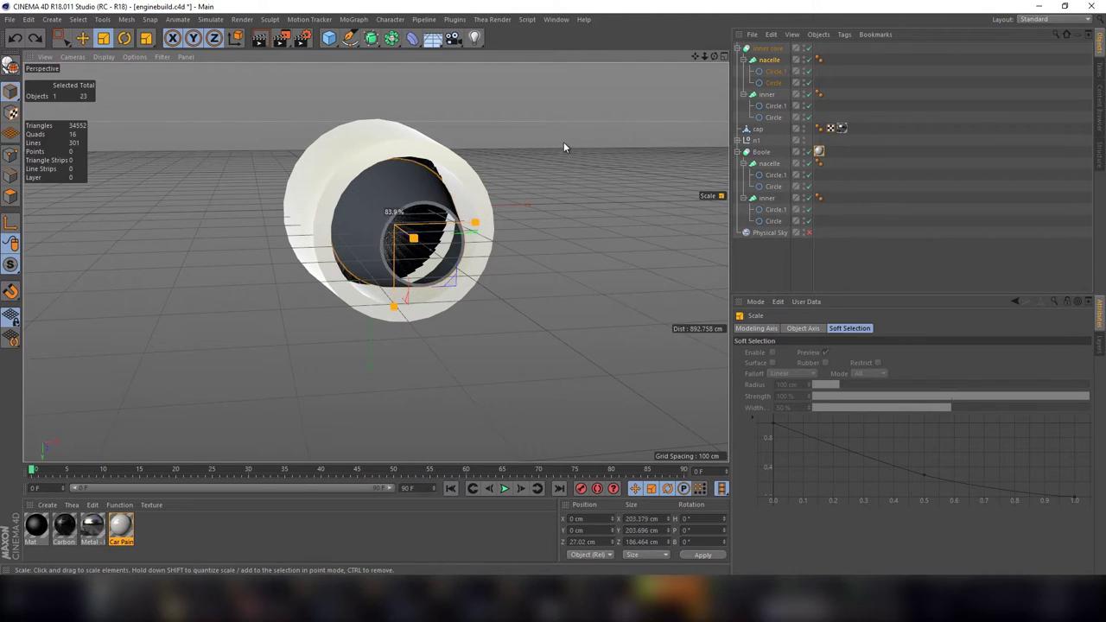
left_click_drag(713, 56, 682, 57)
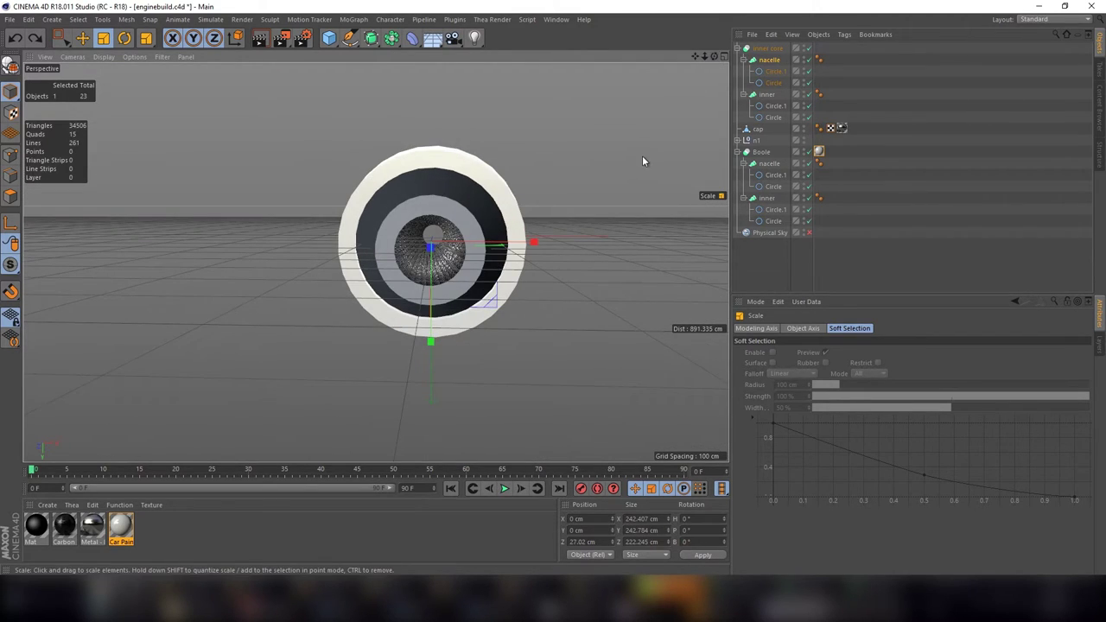
left_click_drag(642, 156, 610, 161)
Step: Shrink the nacelle's other profile circle
left_click(772, 72)
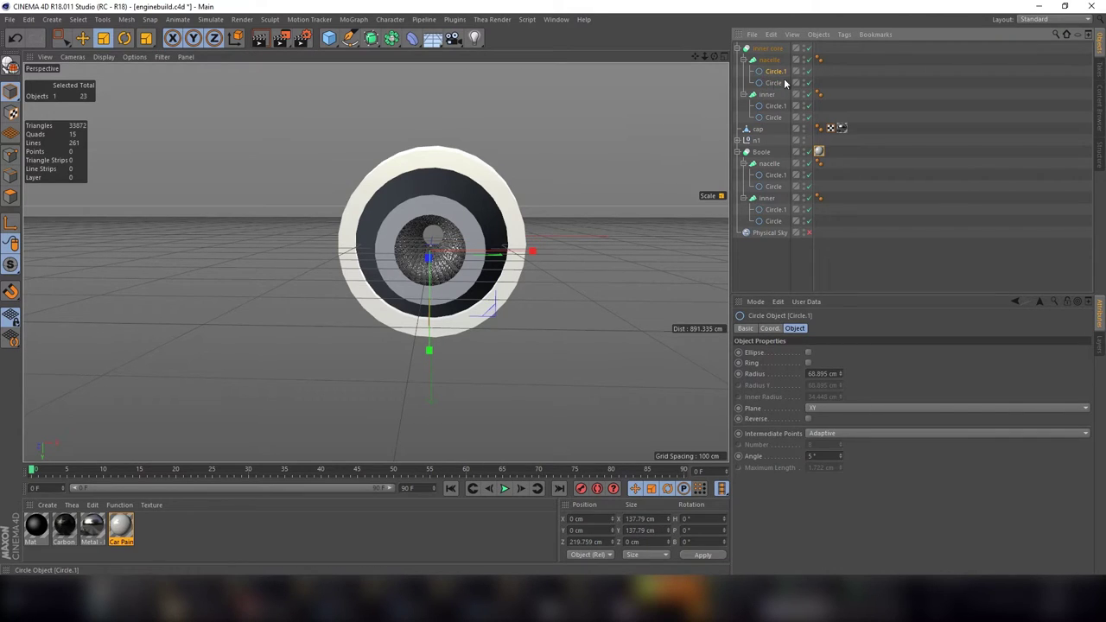
left_click(772, 83)
mouse_move(653, 127)
left_mouse_down()
mouse_move(594, 165)
mouse_move(632, 153)
mouse_move(637, 145)
mouse_move(375, 262)
left_mouse_up()
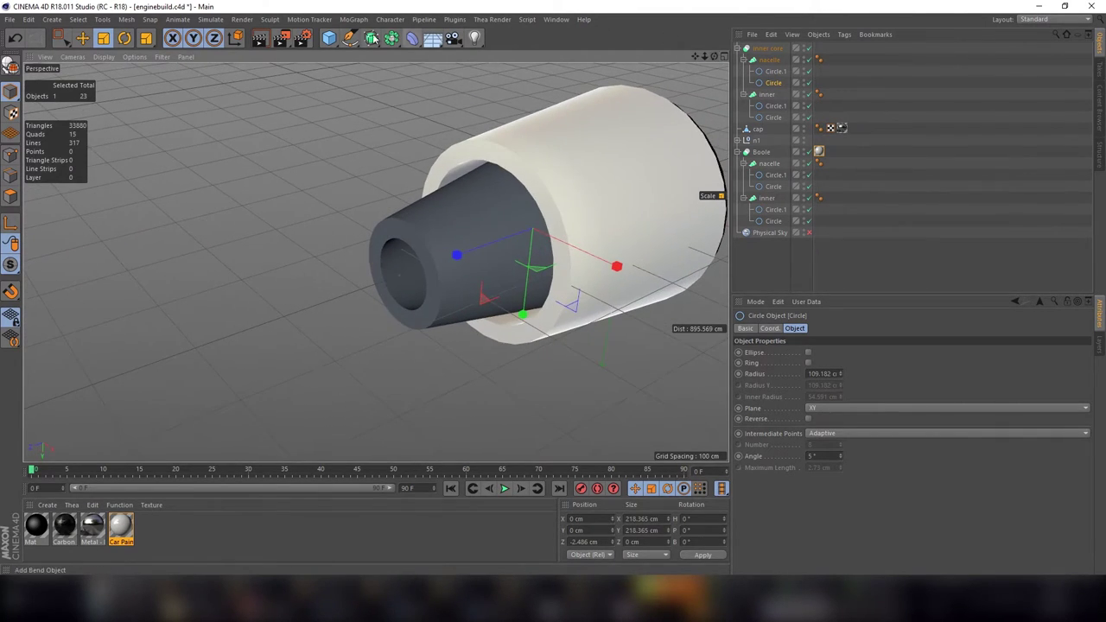
Step: Copy the inner Circle.1 profile and drop the duplicate into the inner profile group
left_click(333, 45)
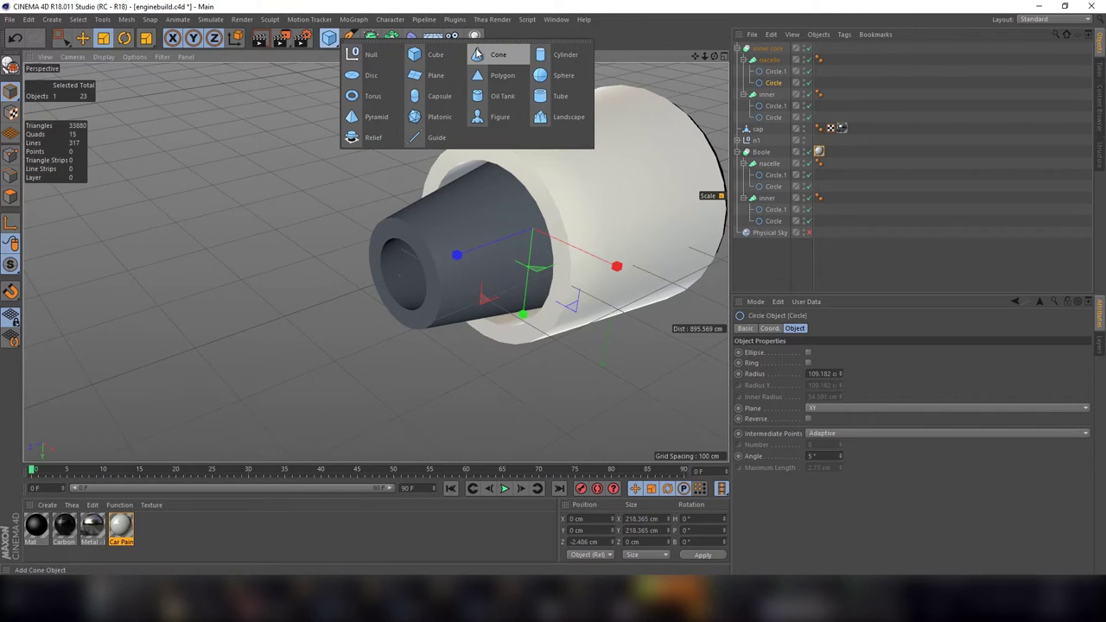
left_click(773, 105)
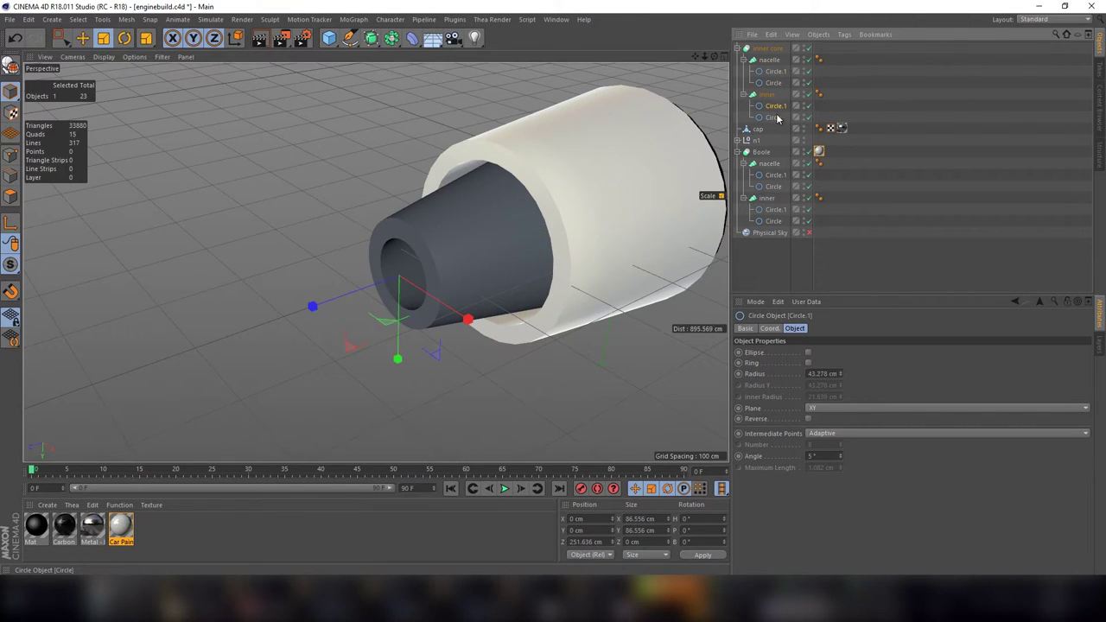
left_click(777, 117)
left_click(777, 106)
key("ctrl+c")
key("ctrl+v")
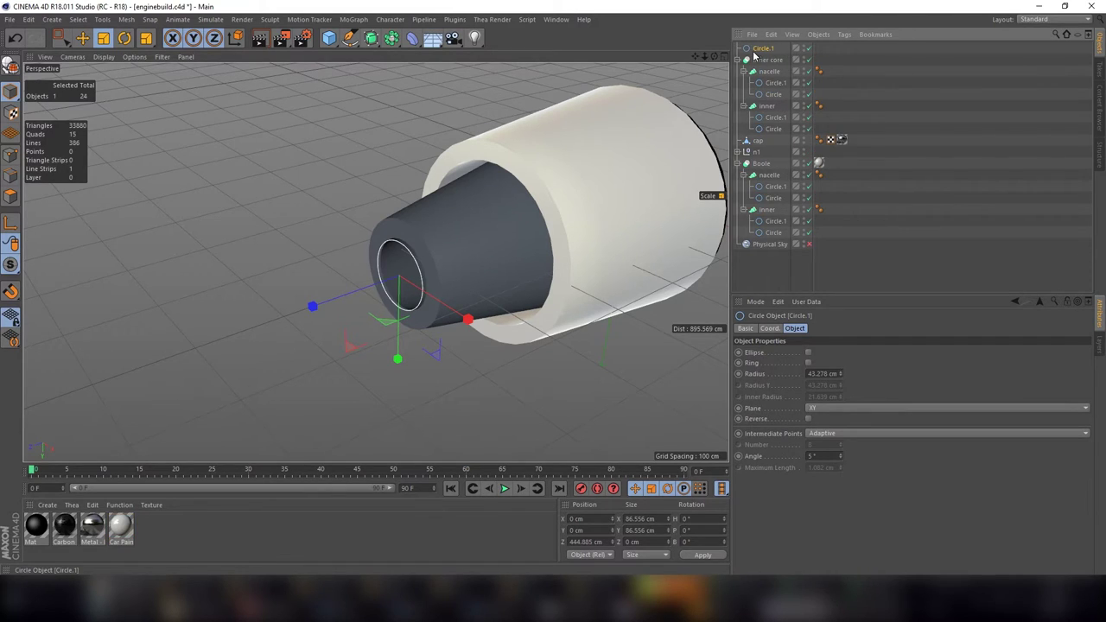
left_click_drag(771, 115, 772, 116)
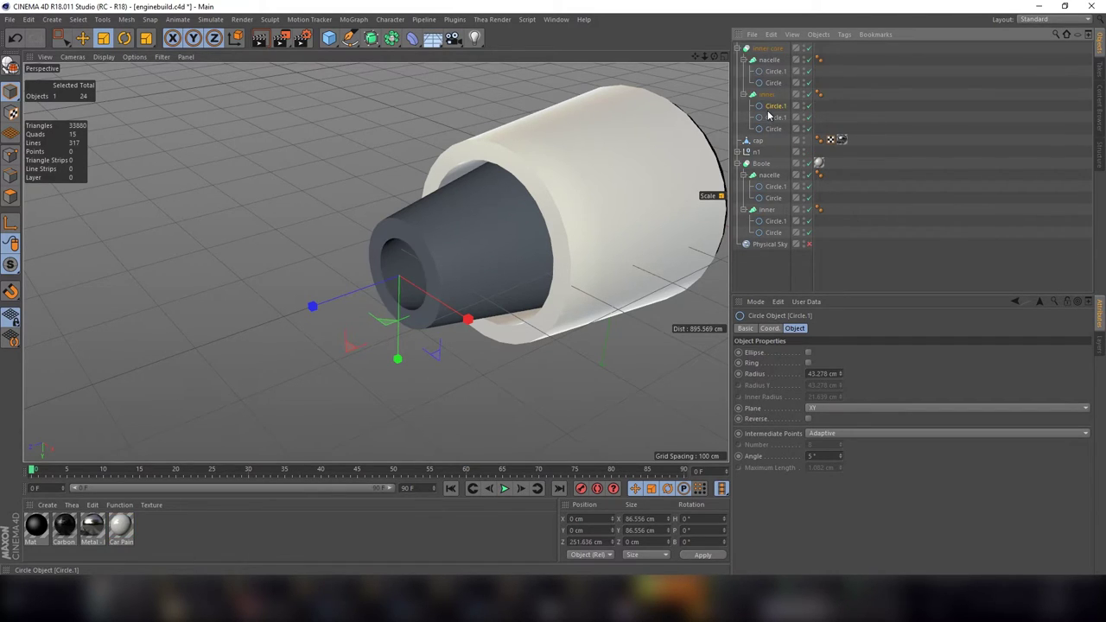
Step: Push the copied circle along Z, undo it, and drag the copy toward the nacelle profile group
key("e")
left_click_drag(296, 306, 263, 323)
key("ctrl+z")
key("ctrl+z")
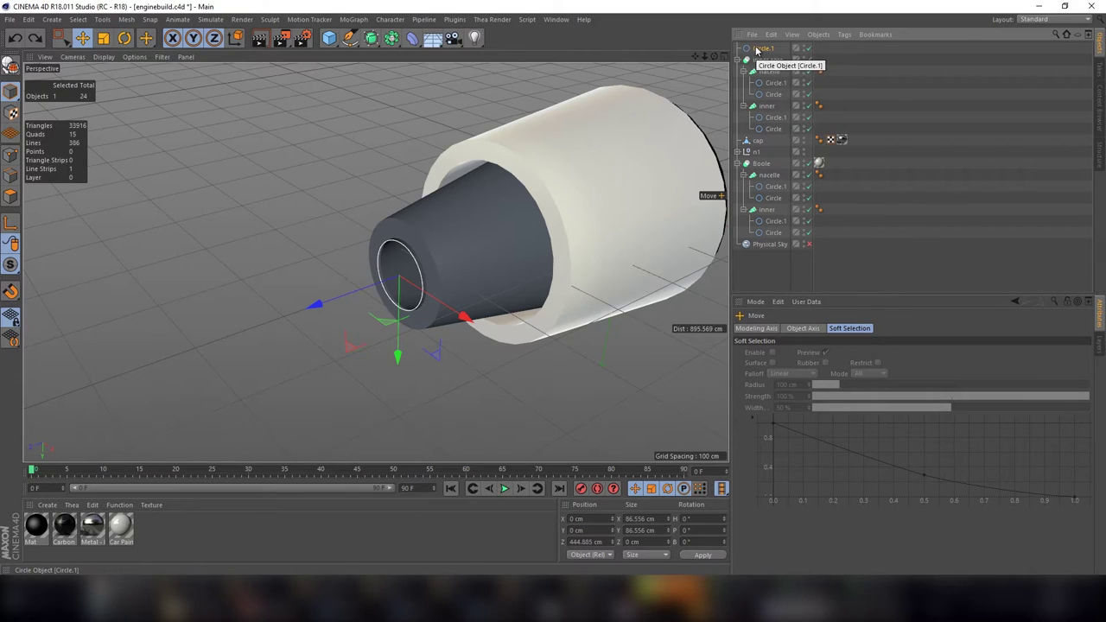
mouse_move(761, 48)
left_mouse_down()
mouse_move(780, 118)
mouse_move(763, 114)
mouse_move(767, 71)
left_mouse_up()
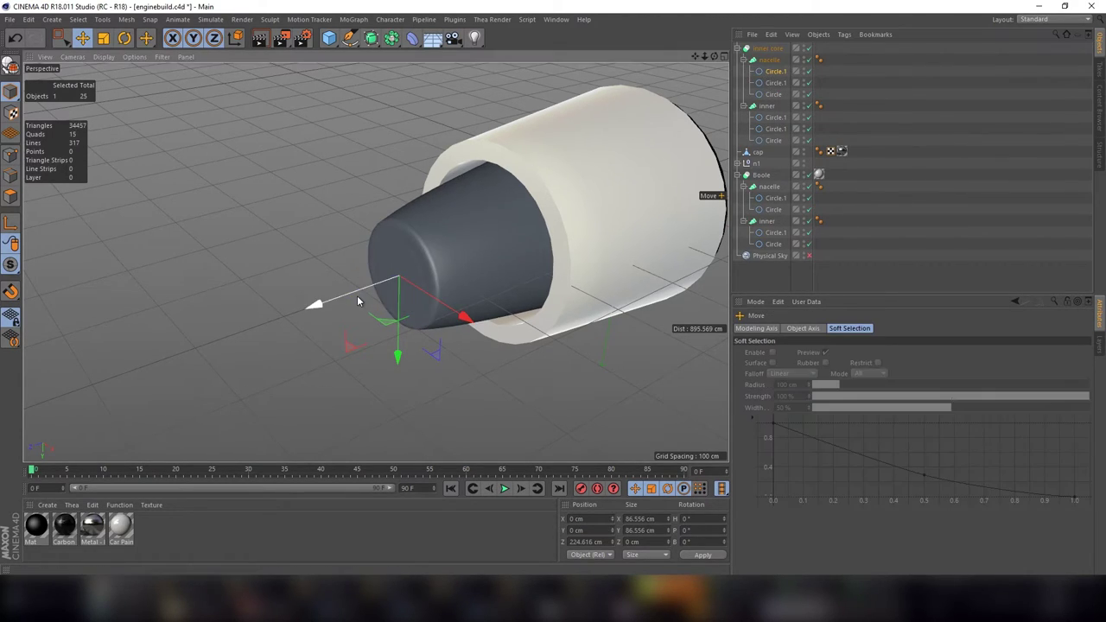
Step: Add the copied circle to the nacelle profile, scale and move it into a pointed tip, then undo
left_click_drag(346, 298, 282, 333)
key("t")
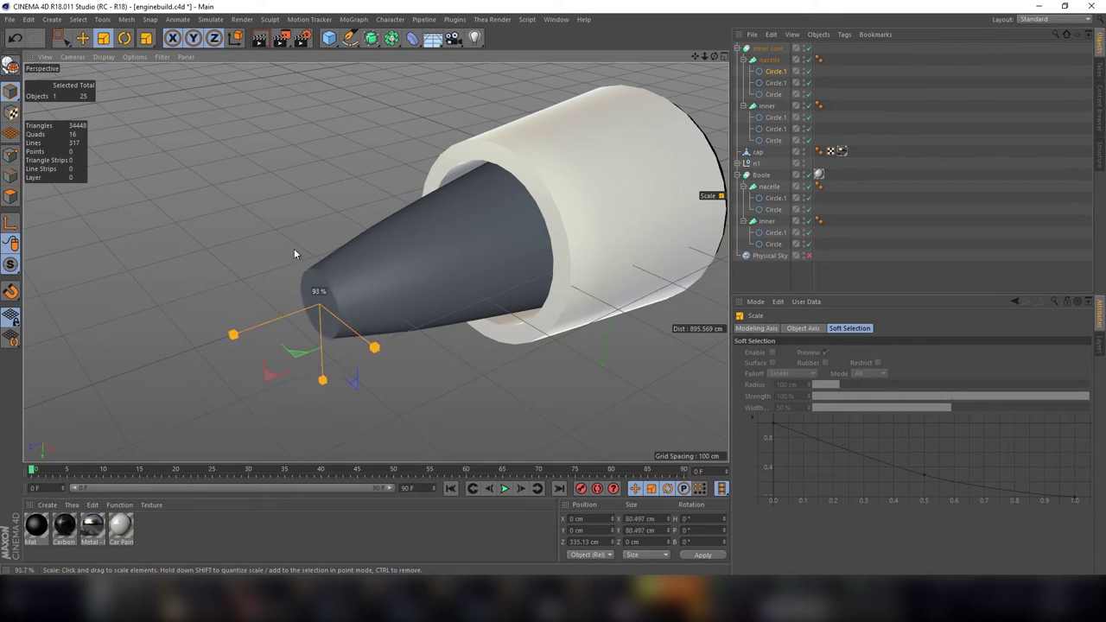
mouse_move(294, 248)
left_mouse_down()
mouse_move(166, 338)
mouse_move(107, 413)
left_mouse_up()
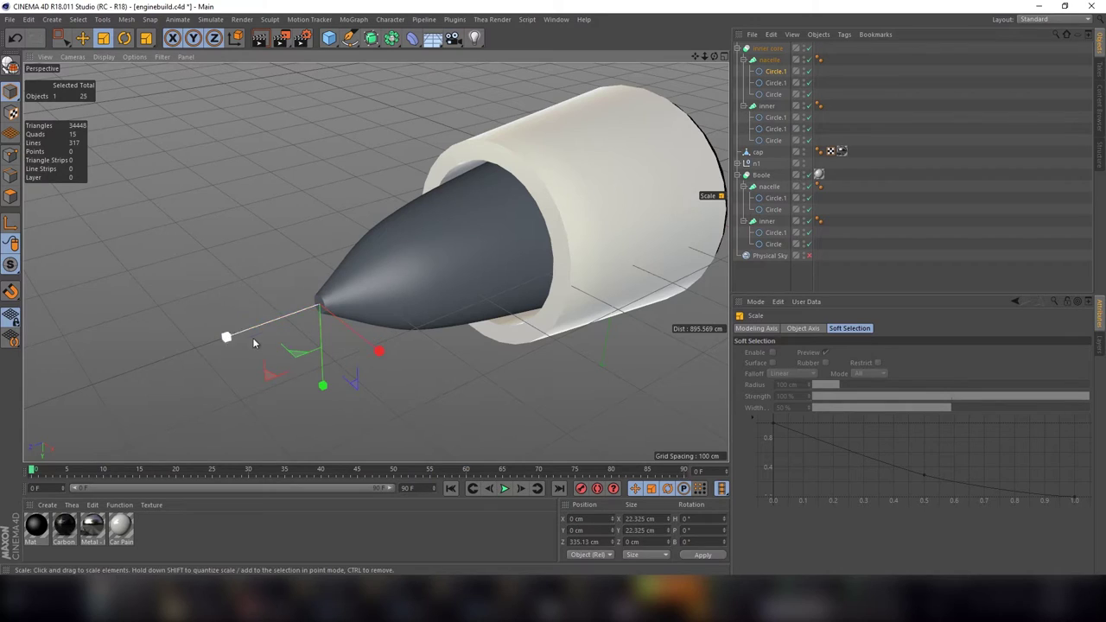
key("e")
left_click_drag(256, 333, 218, 347)
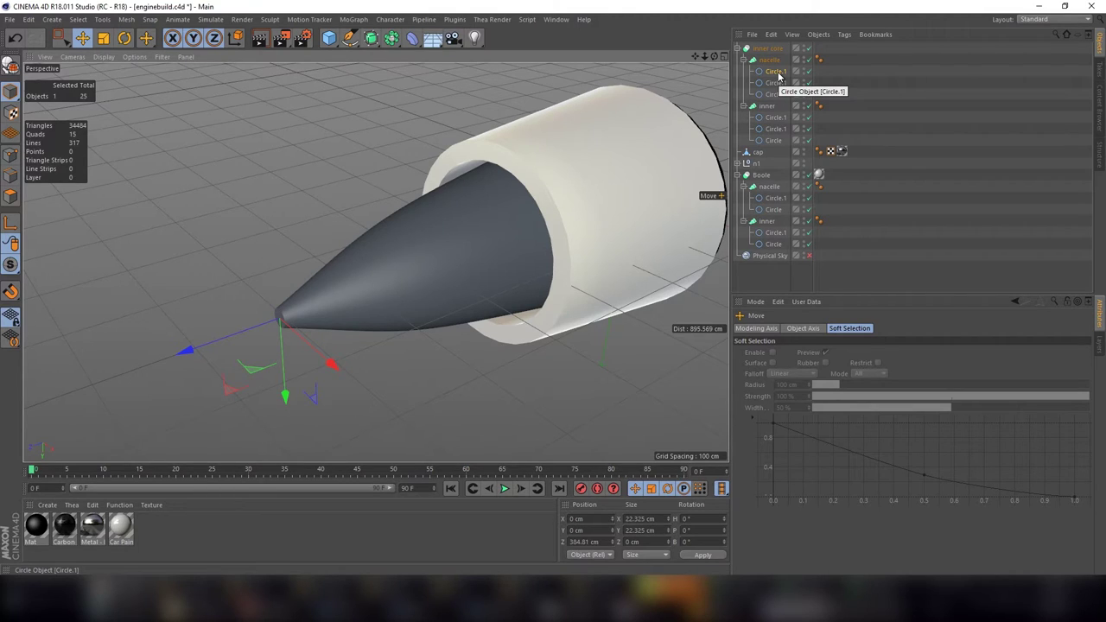
key("ctrl+z")
key("ctrl+z")
key("ctrl+z")
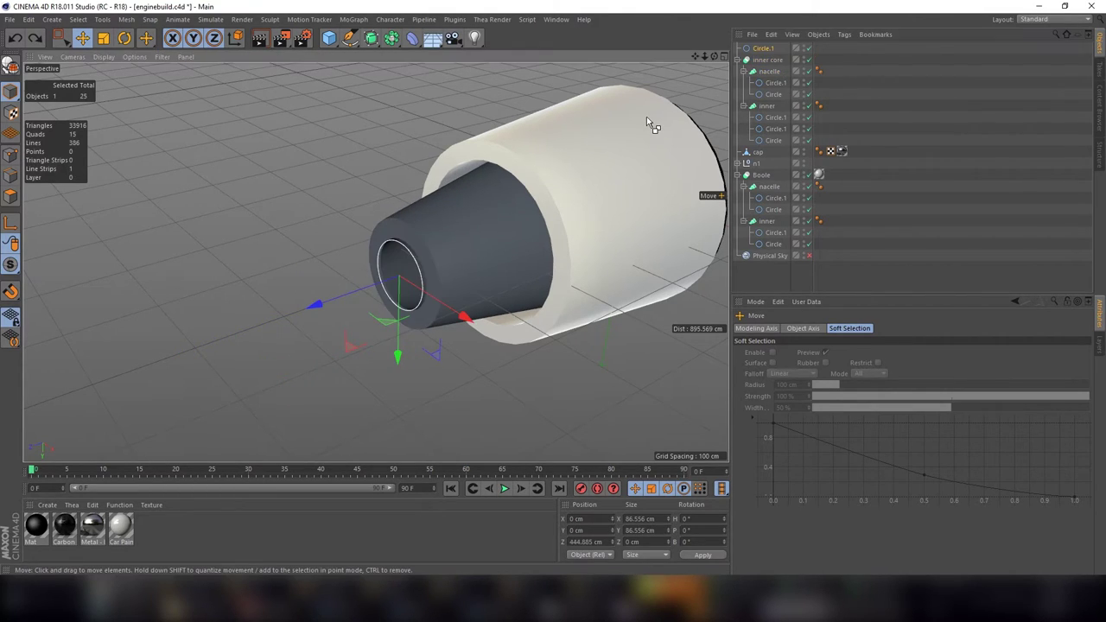
Step: Ctrl-drag the inner core group in the Object Manager to duplicate it and begin renaming the copy
left_click(380, 152)
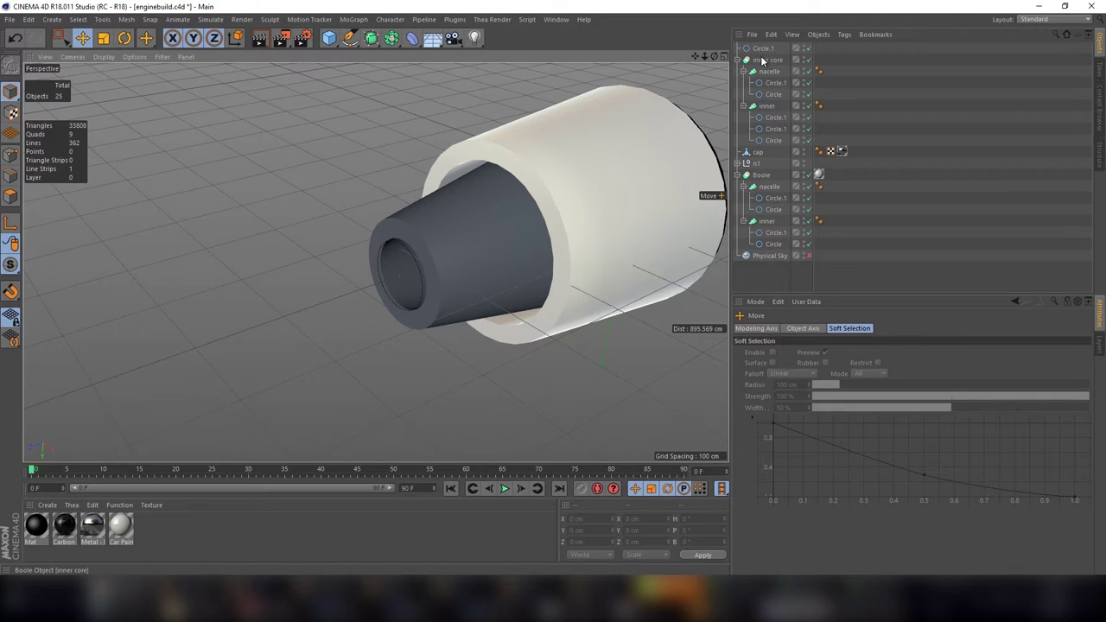
left_click_drag(714, 56, 767, 67)
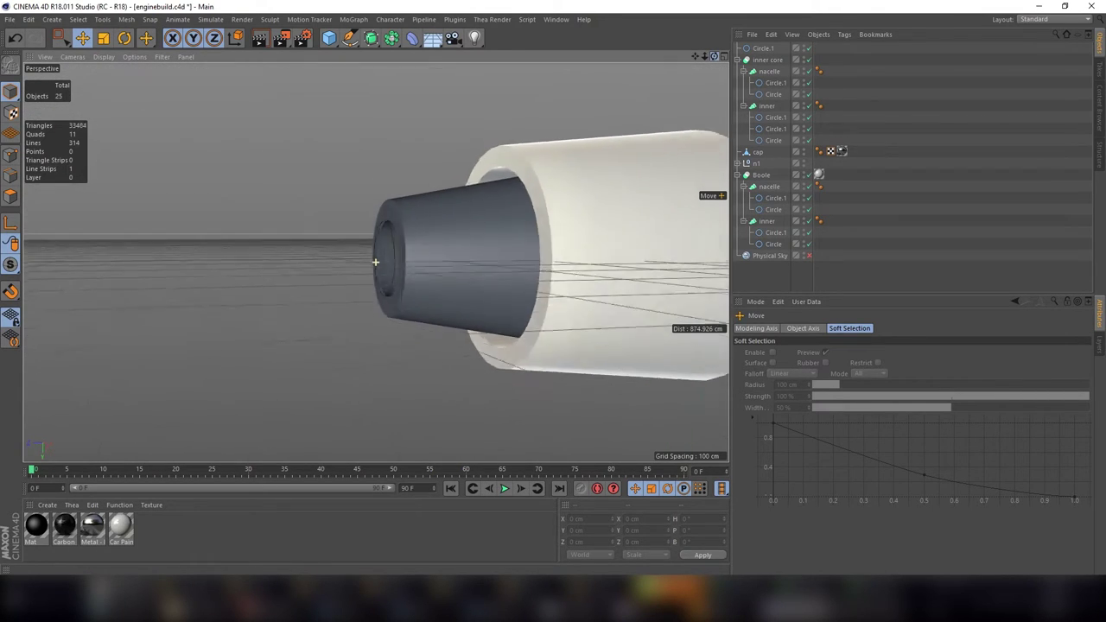
left_click(764, 61)
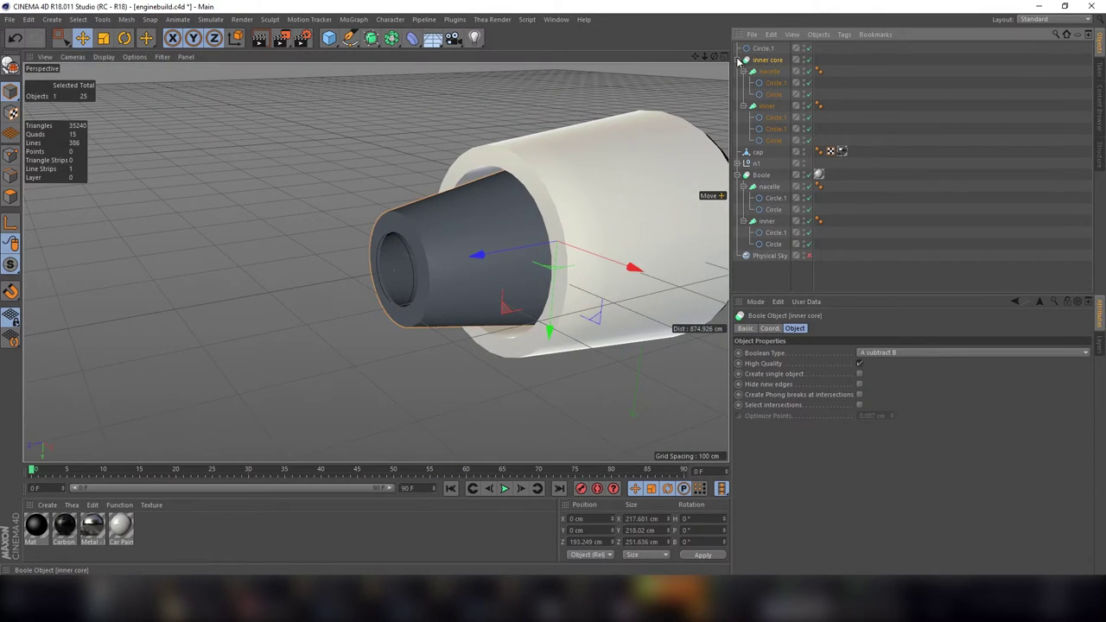
left_click(738, 60)
left_click(739, 60)
left_click_drag(769, 63, 761, 52, "ctrl")
double_click(761, 50)
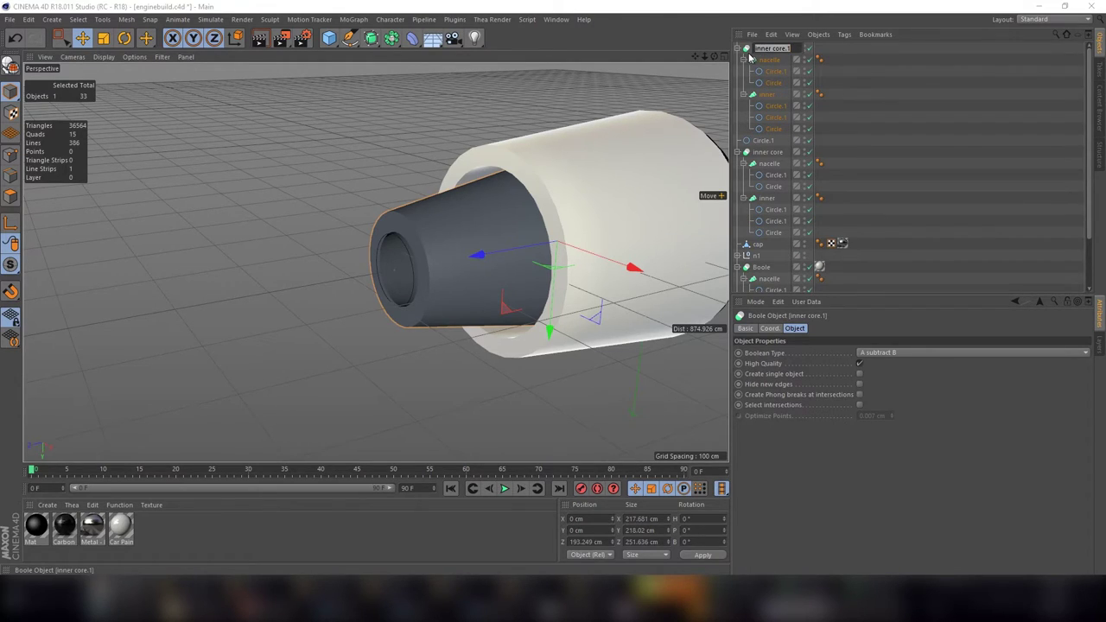
Step: Name the copy 'cone exhaust' and slide it forward out of the core
type("cc")
type("ust")
key("Return")
key("t")
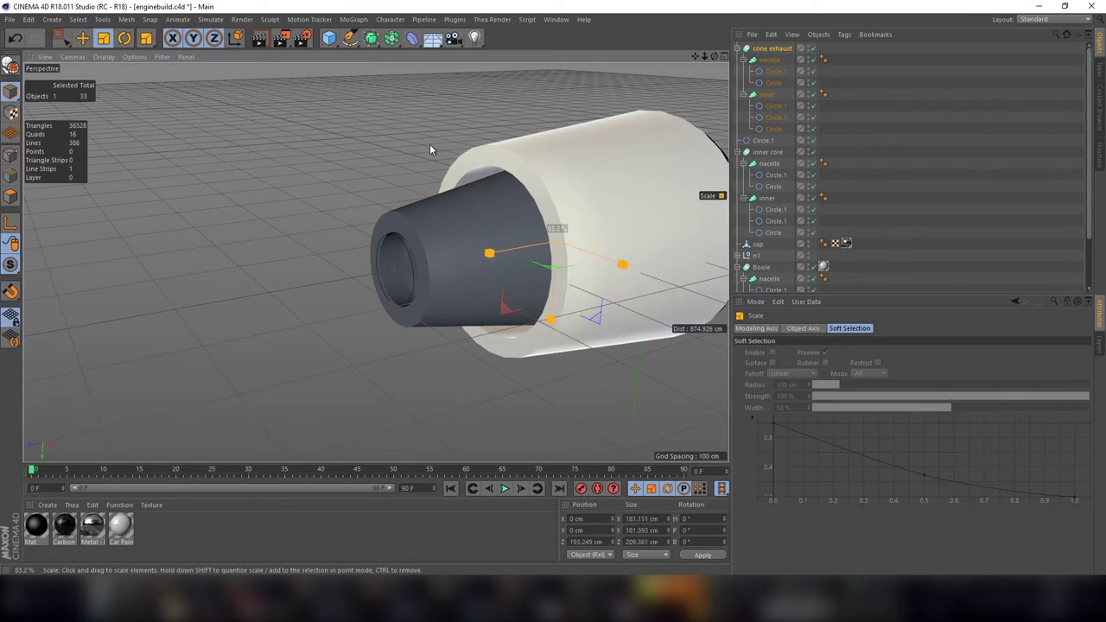
key("e")
mouse_move(481, 260)
left_mouse_down()
mouse_move(357, 300)
mouse_move(377, 295)
left_mouse_up()
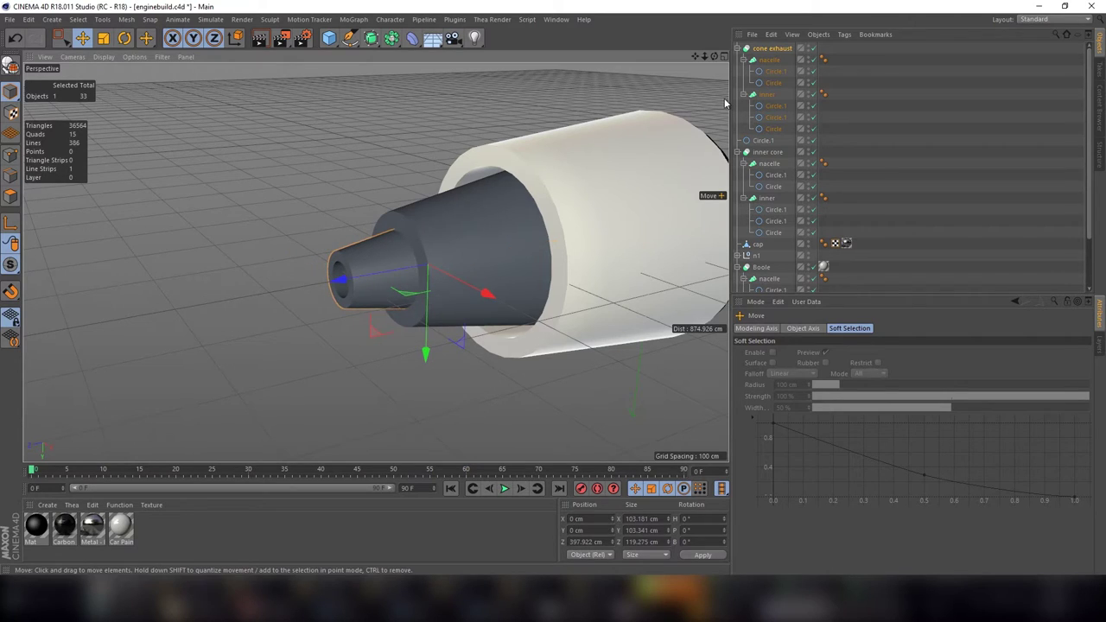
Step: Shrink the exhaust cone's inner profile slightly and slide it forward along the cone
left_click(768, 60)
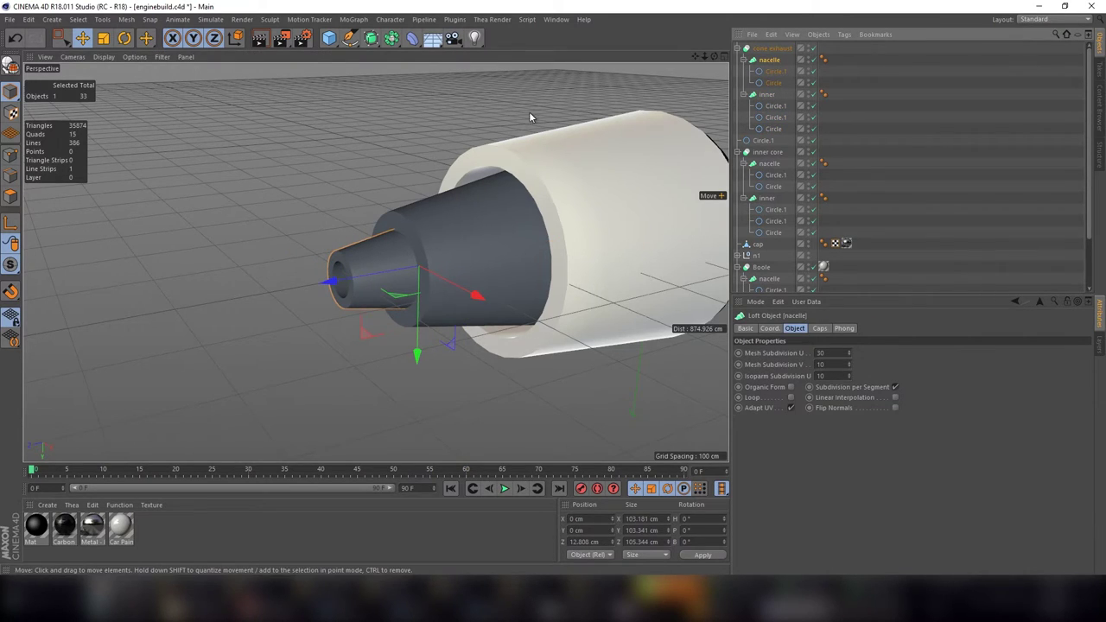
key("t")
left_click(766, 94)
left_click_drag(710, 96, 479, 138)
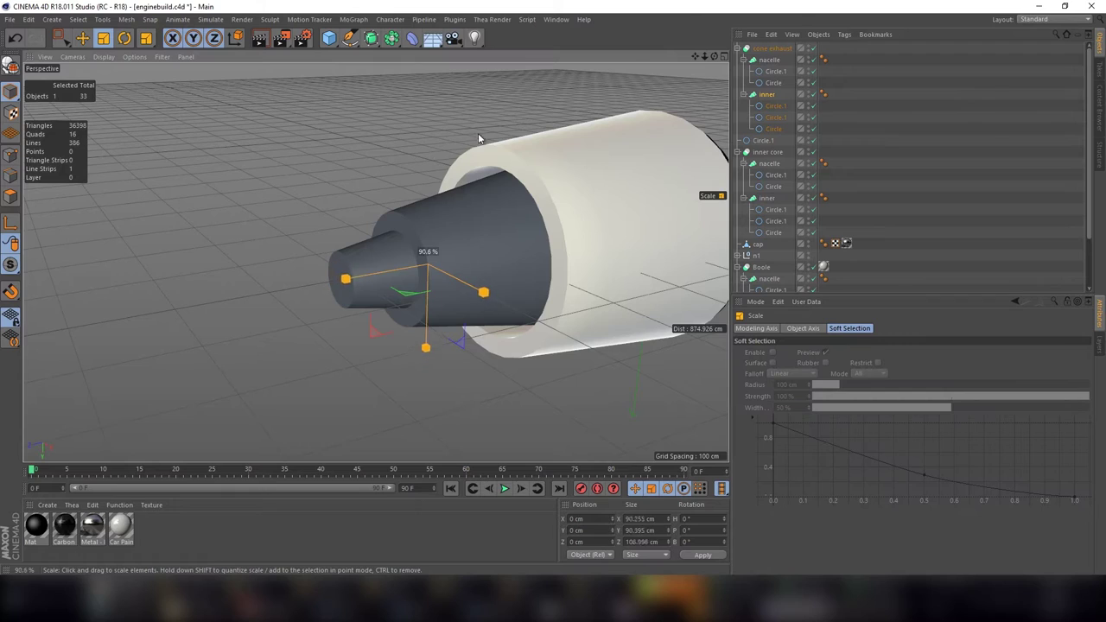
key("e")
left_click_drag(388, 273, 354, 283)
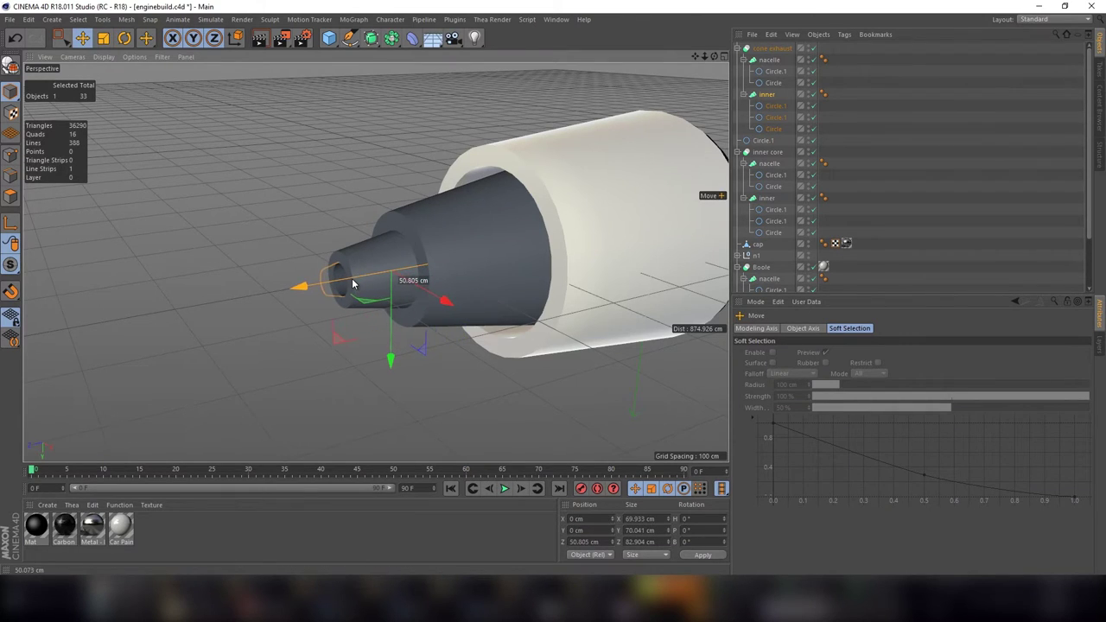
Step: Delete the extra duplicate circle under inner and shrink the inner Circle.1 profile
left_click(776, 106)
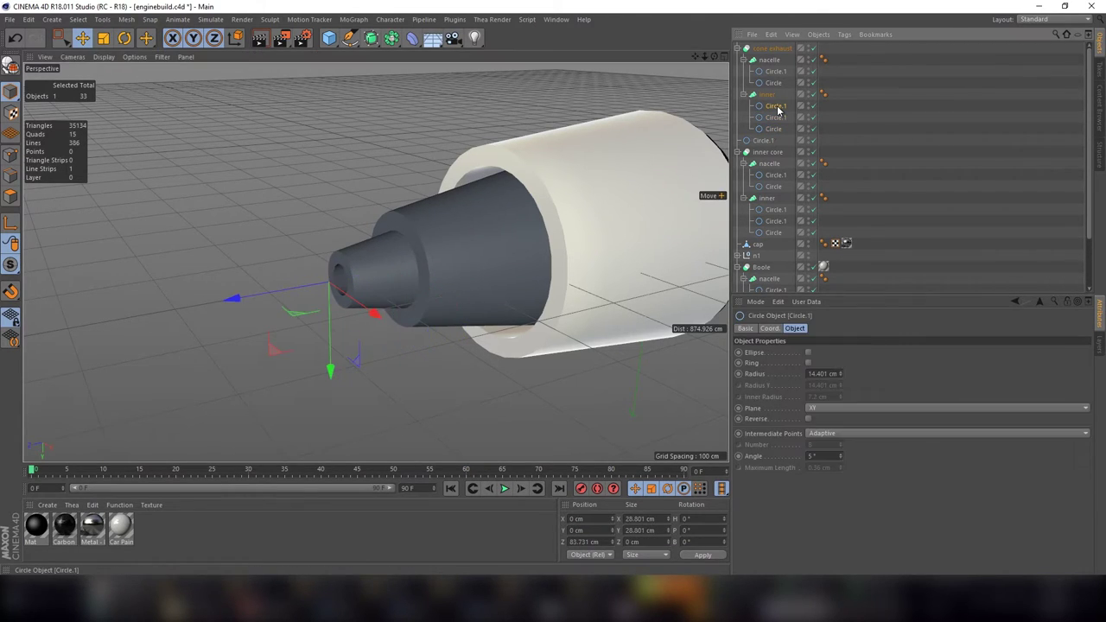
left_click(776, 121)
key("Delete")
left_click(777, 114)
left_click(775, 106)
key("t")
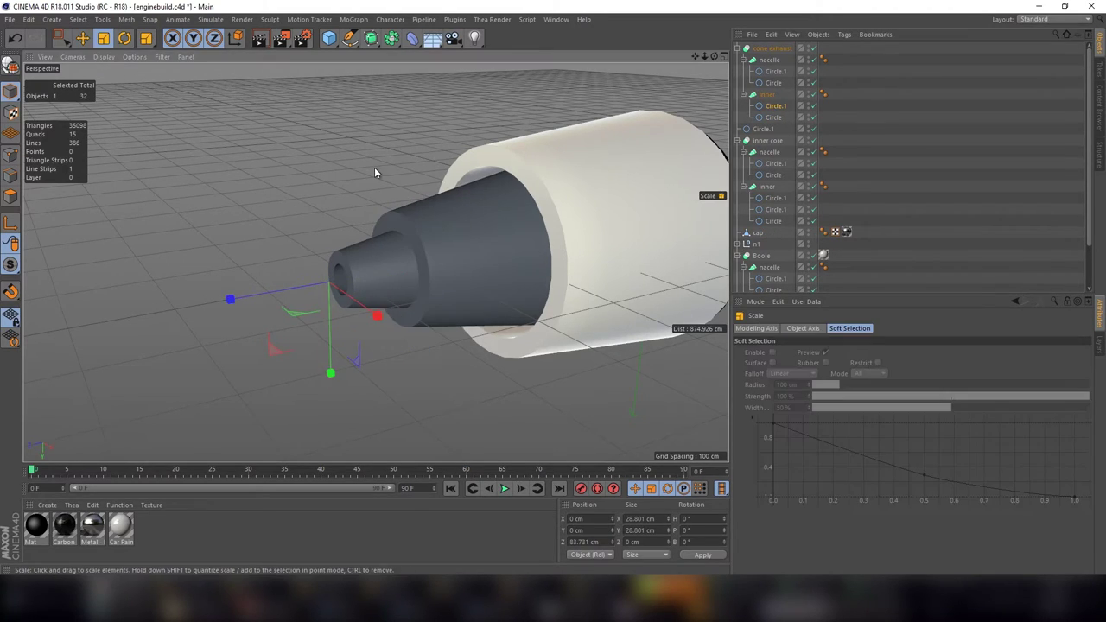
left_click_drag(304, 231, 314, 236)
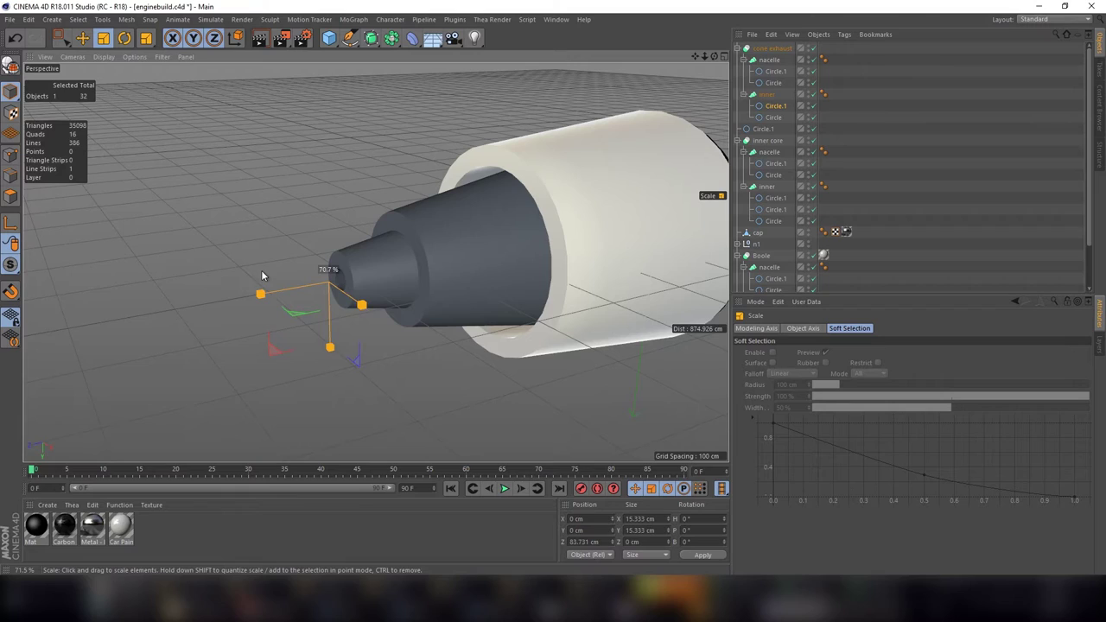
left_click_drag(263, 275, 262, 276)
Step: Shrink the nacelle's front Circle.1 to taper the exhaust cone tip
left_click(775, 82)
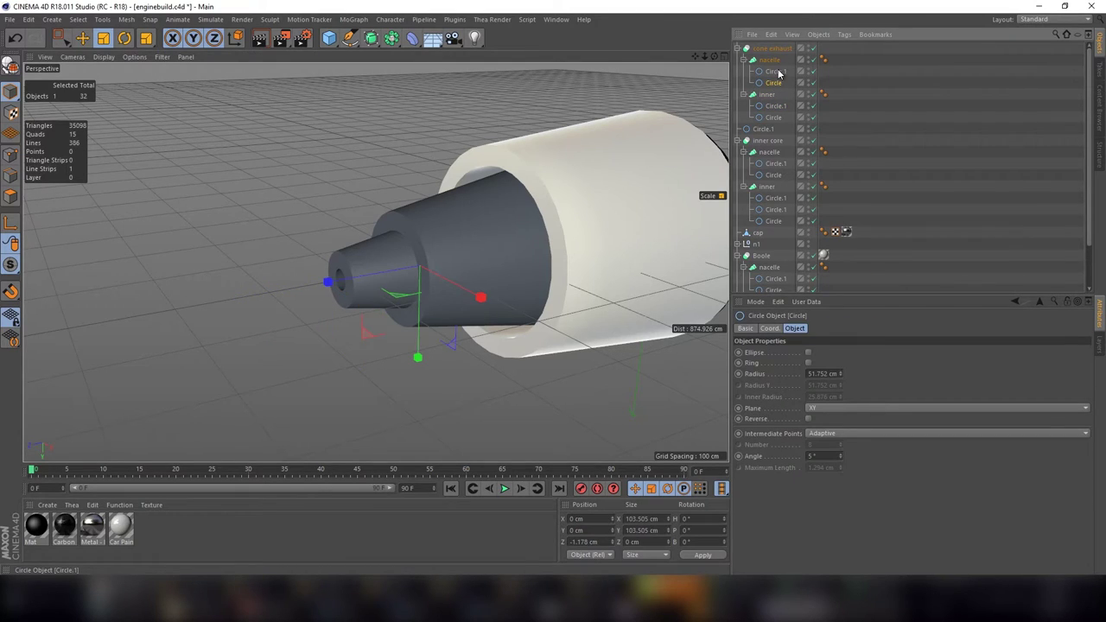
left_click(776, 72)
left_click_drag(467, 121, 311, 228)
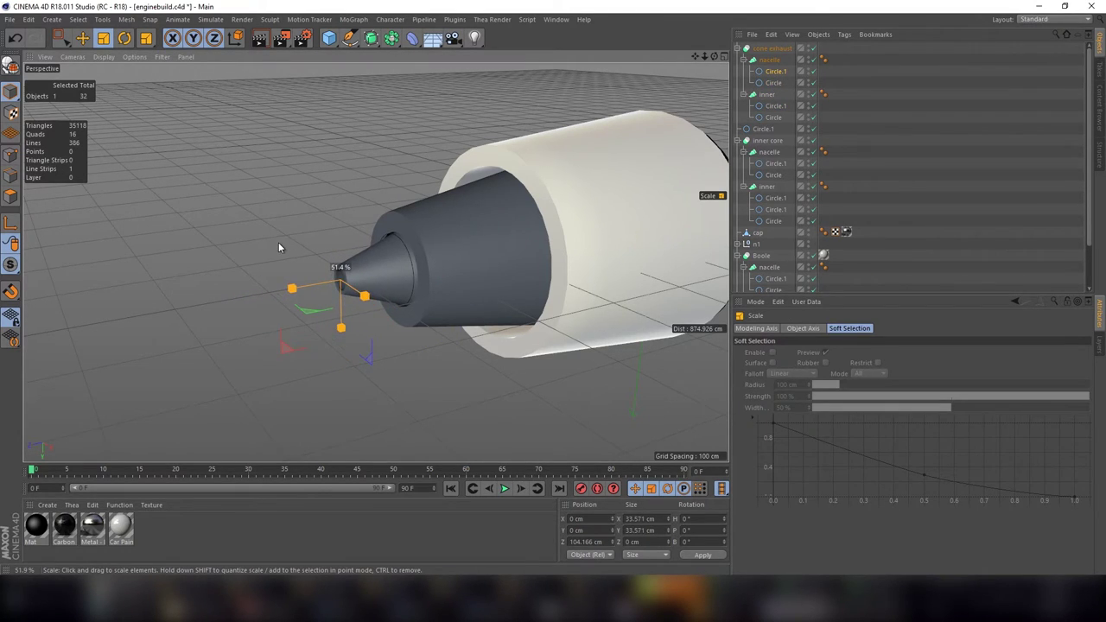
mouse_move(278, 248)
left_mouse_down()
mouse_move(245, 269)
mouse_move(272, 296)
left_mouse_up()
key("e")
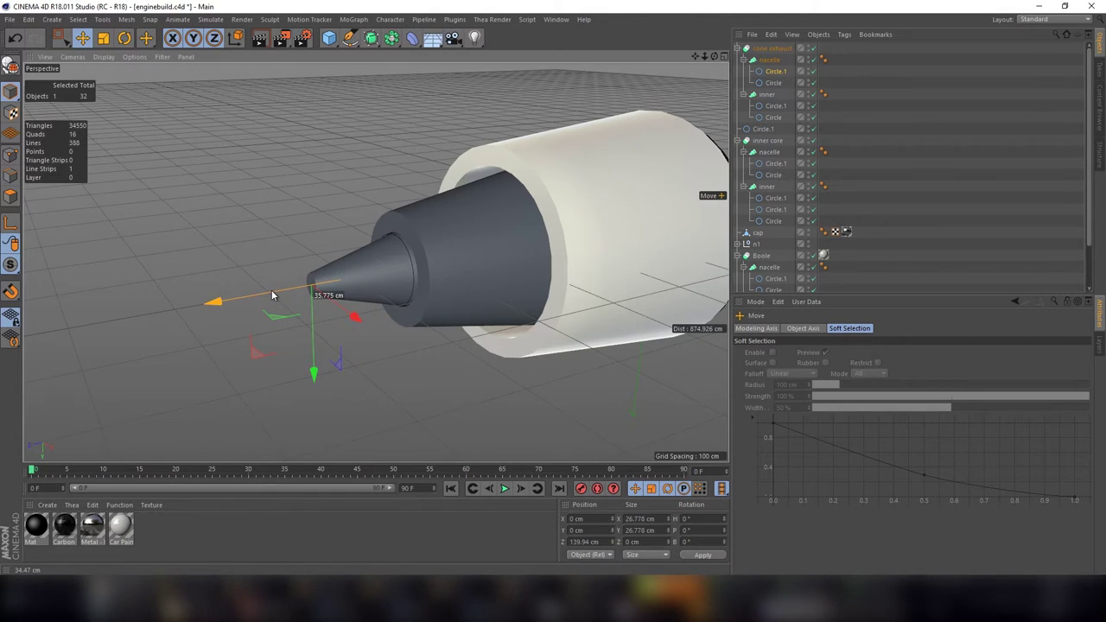
Step: Resize the exhaust nacelle's Circle profile and push it out to lengthen the tip
left_click(773, 106)
left_click(775, 118)
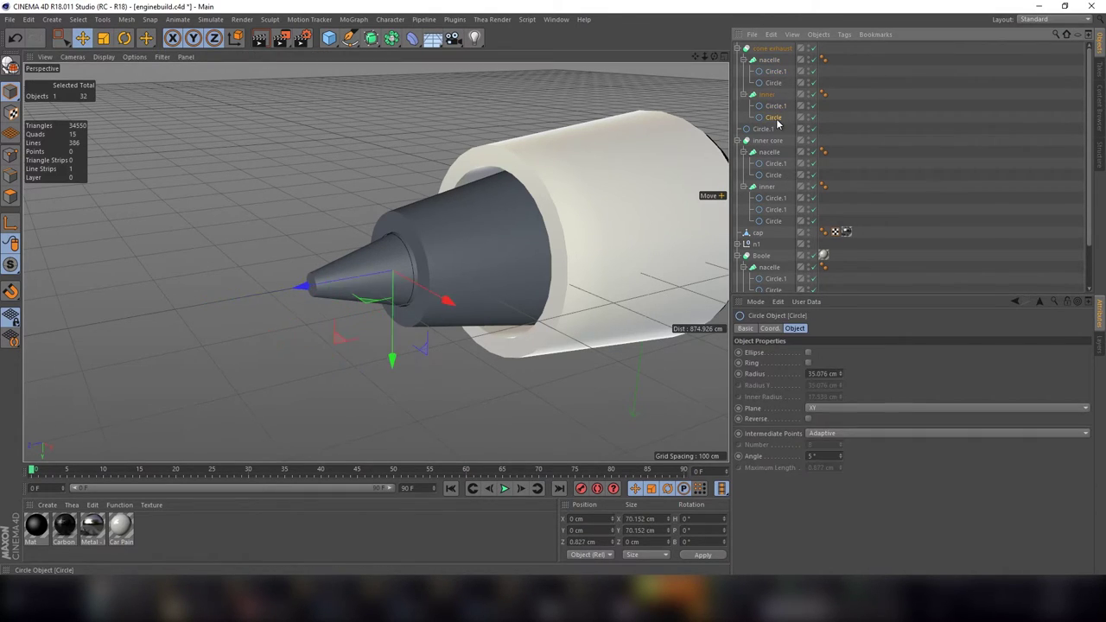
left_click(773, 83)
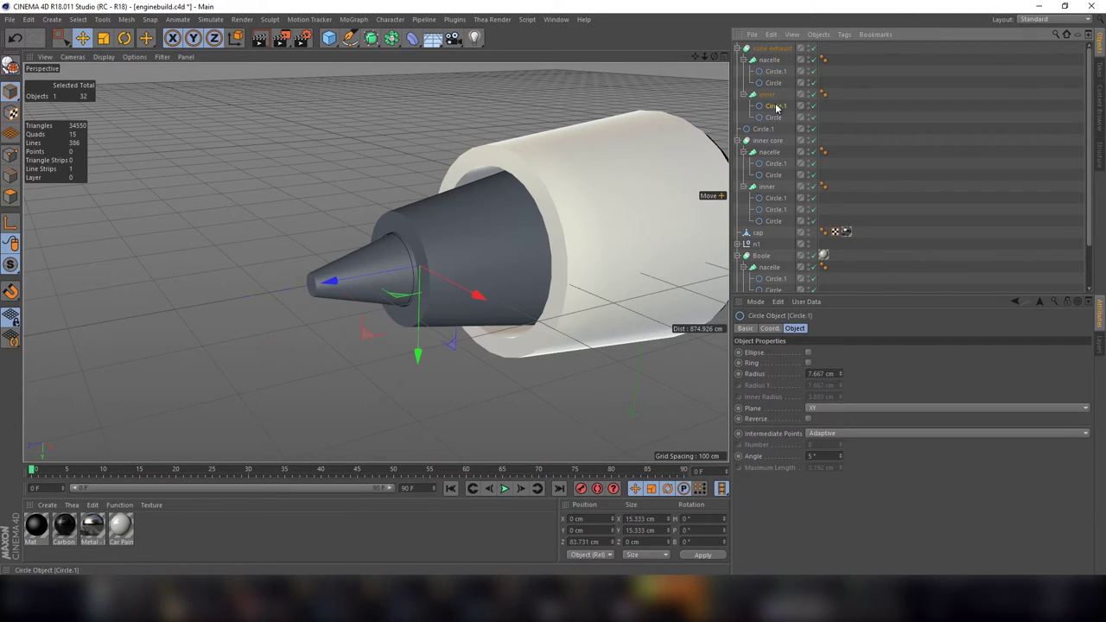
key("t")
left_click_drag(322, 266, 288, 296)
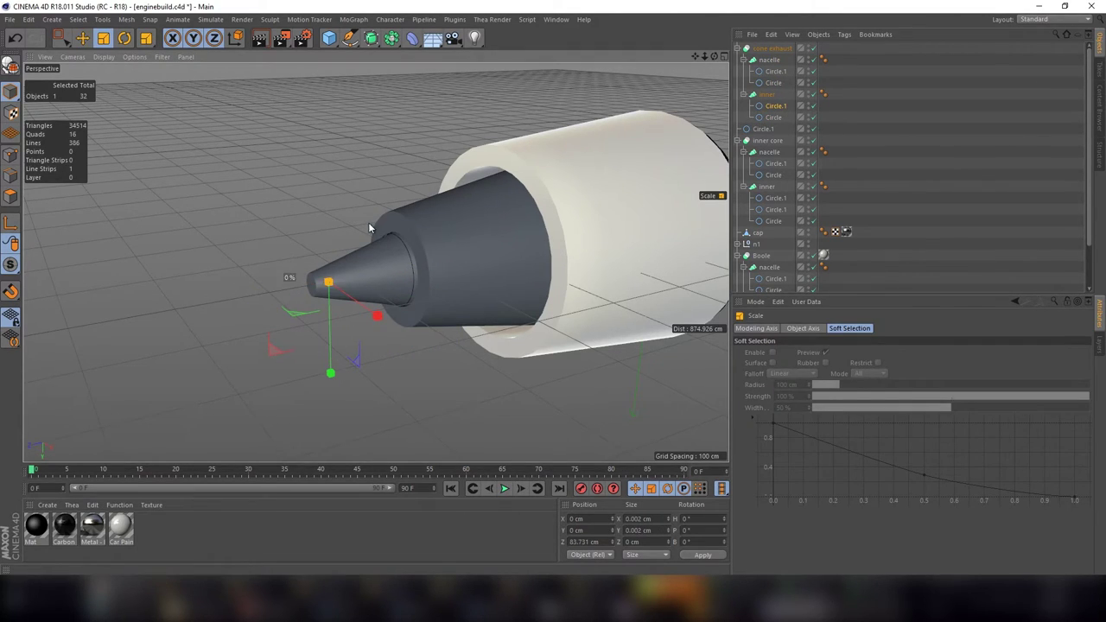
left_click_drag(322, 338, 339, 391)
mouse_move(340, 294)
left_mouse_down()
mouse_move(352, 189)
mouse_move(486, 116)
left_mouse_up()
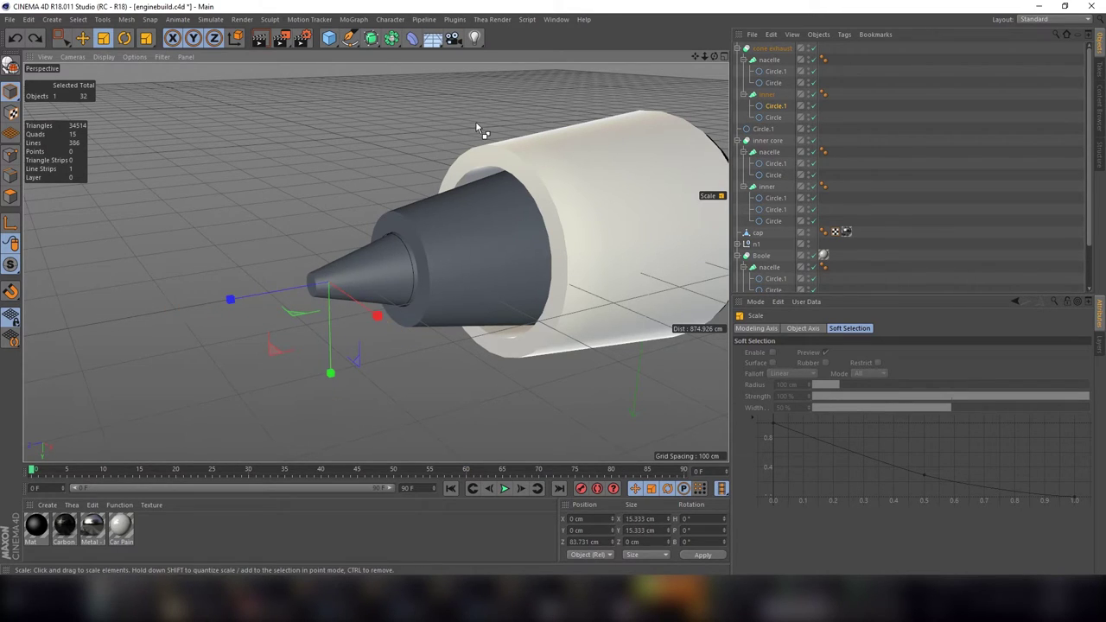
key("e")
left_click_drag(299, 286, 273, 294)
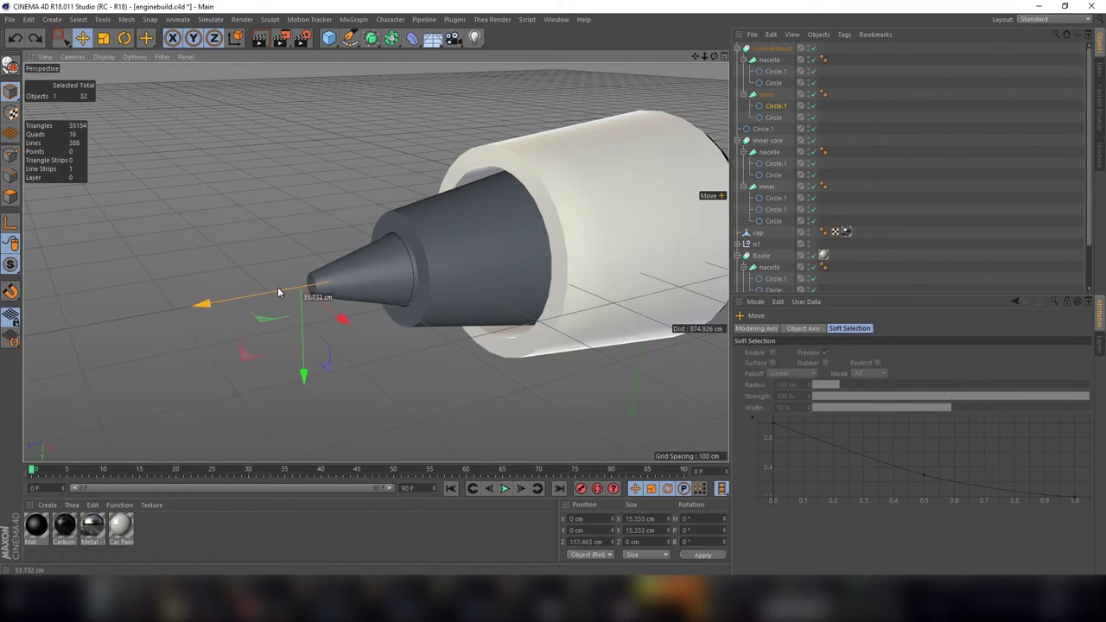
Step: Scale the cone exhaust's Circle.1 under nacelle to about 74%, then enlarge it slightly
left_click(503, 102)
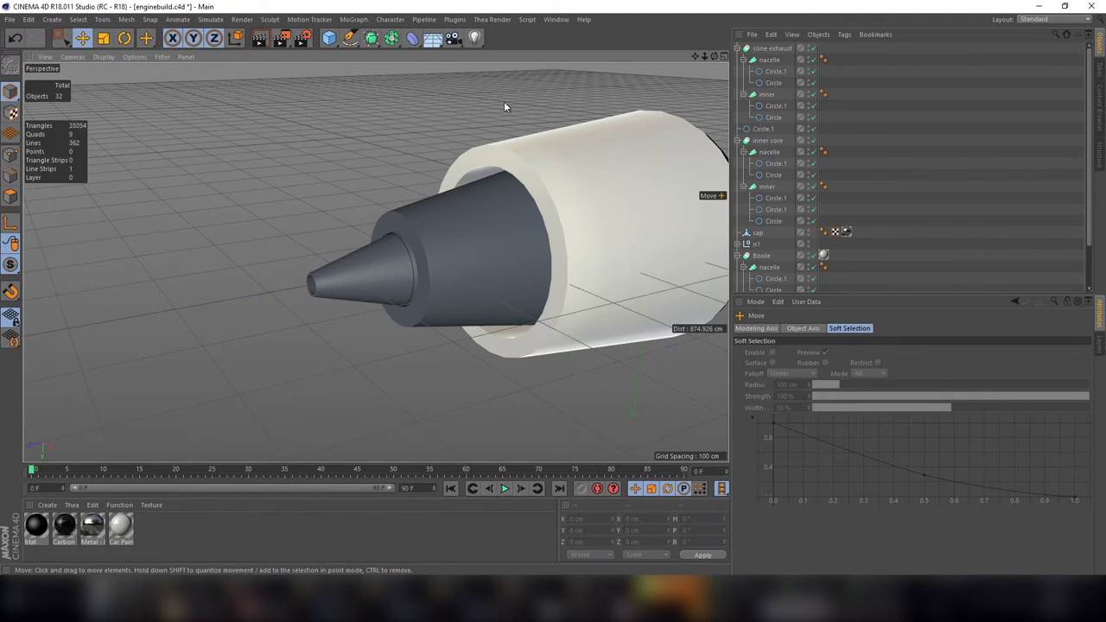
mouse_move(450, 216)
left_mouse_down("alt")
mouse_move(375, 262)
mouse_move(506, 229)
left_mouse_up("alt")
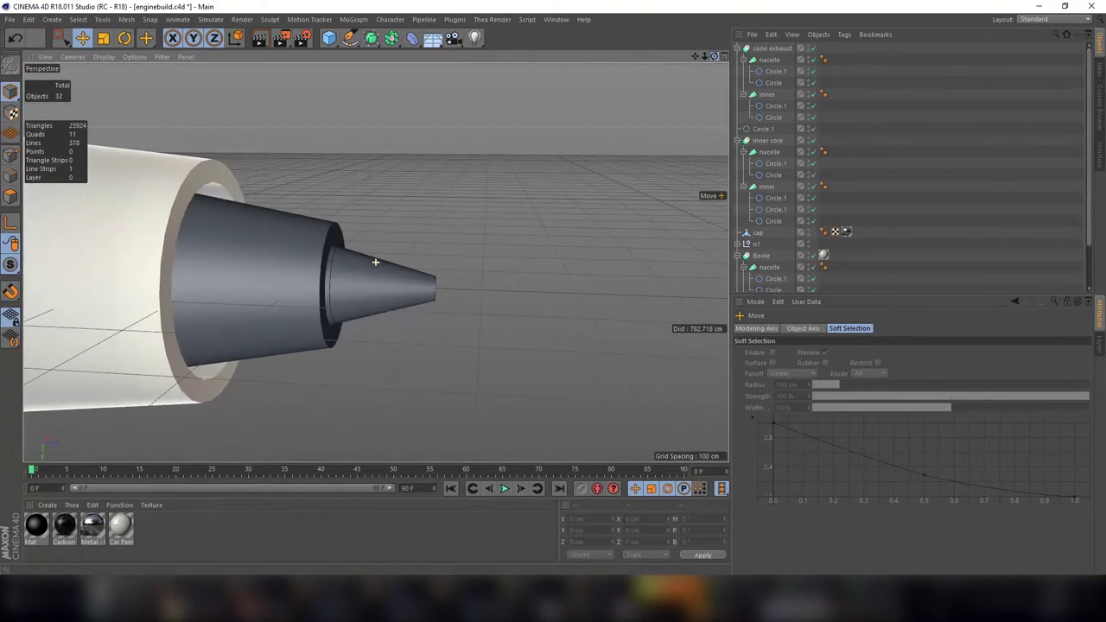
scroll(485, 247, "up", 3)
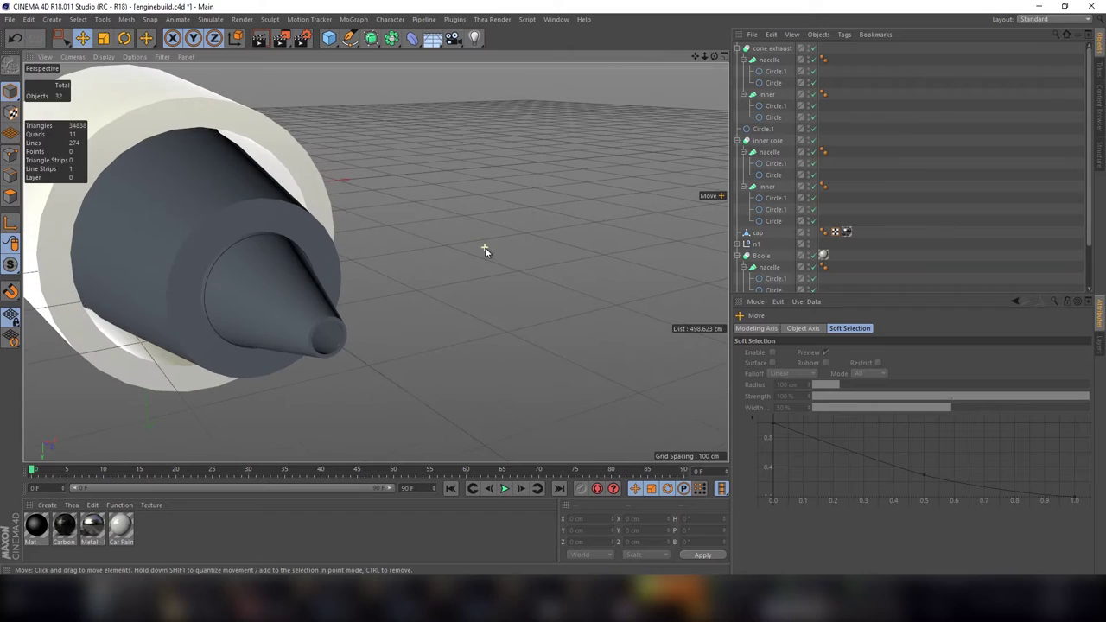
left_click(775, 75)
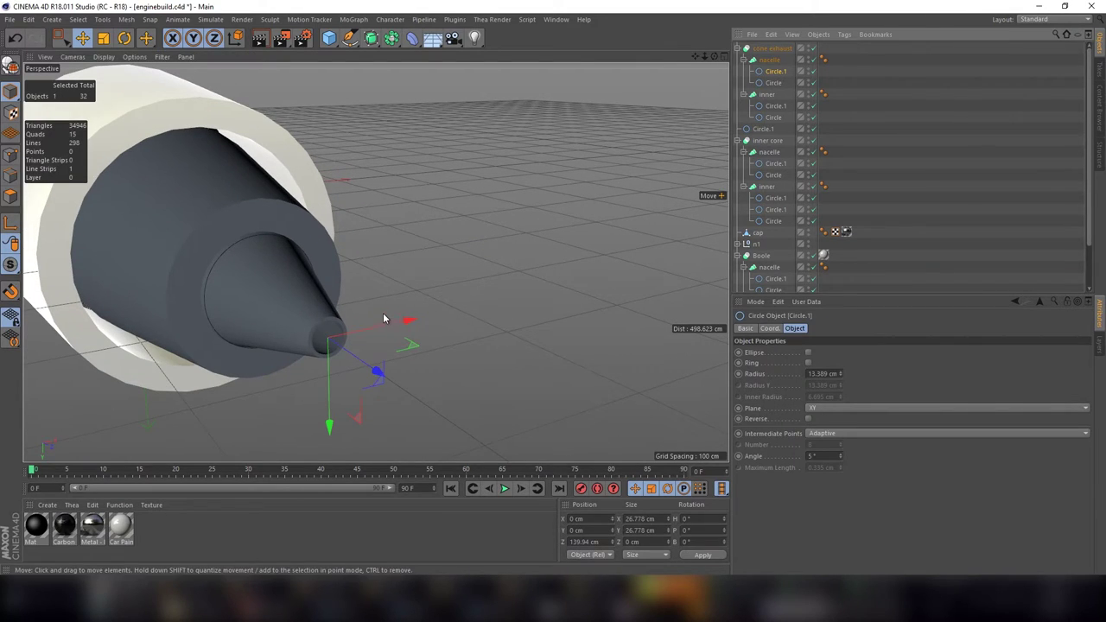
key("t")
left_click_drag(439, 242, 365, 305)
key("e")
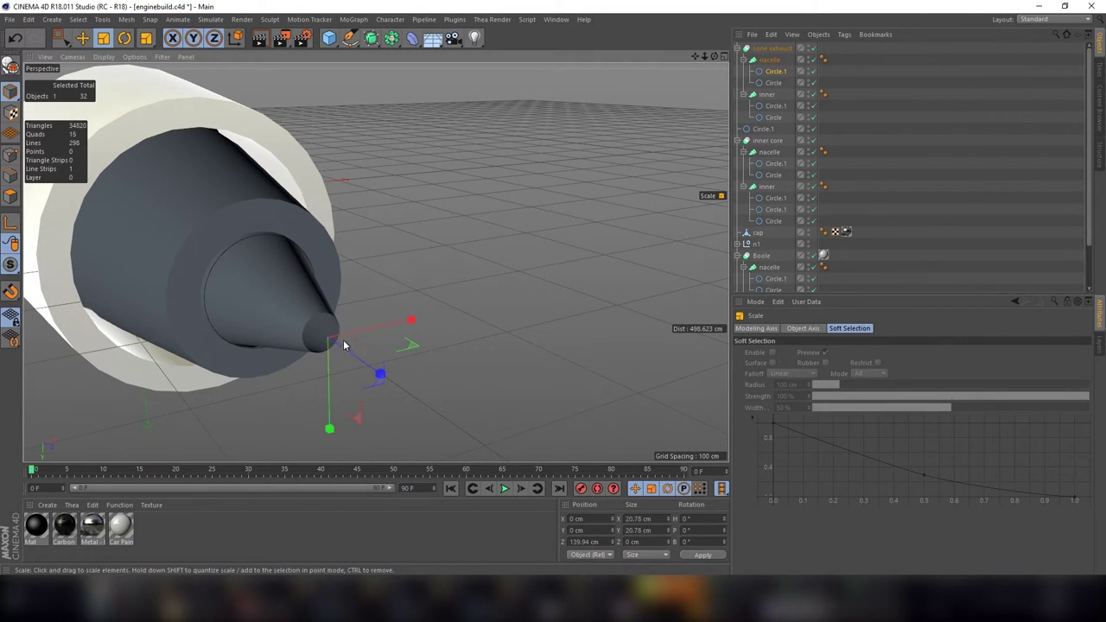
left_click_drag(350, 344, 378, 367)
key("ctrl+z")
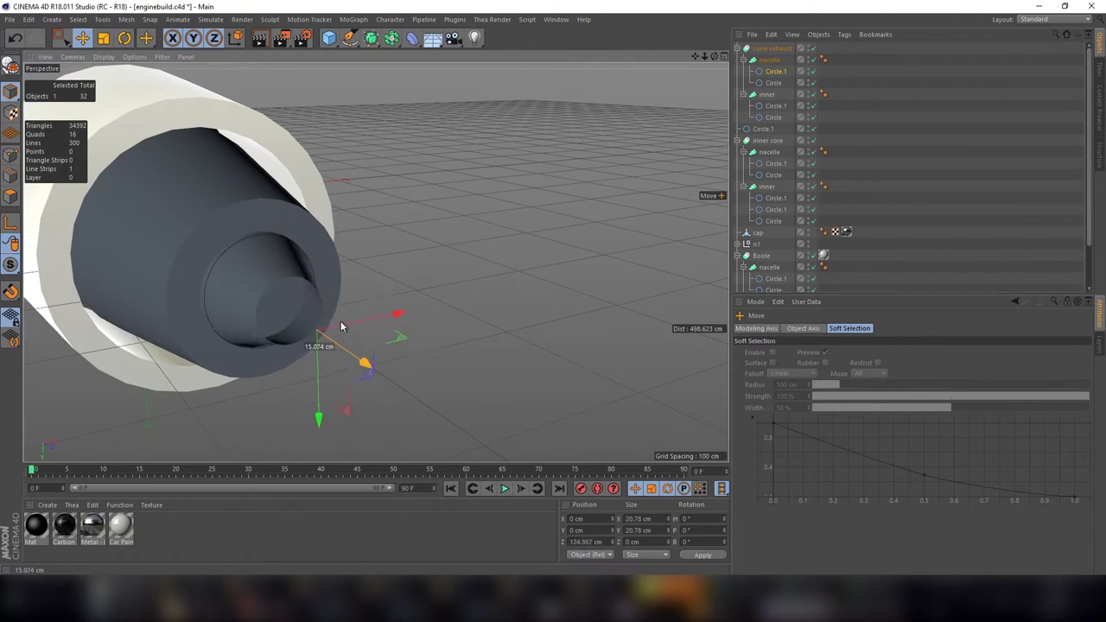
key("t")
mouse_move(366, 302)
left_mouse_down()
mouse_move(420, 262)
mouse_move(373, 311)
left_mouse_up()
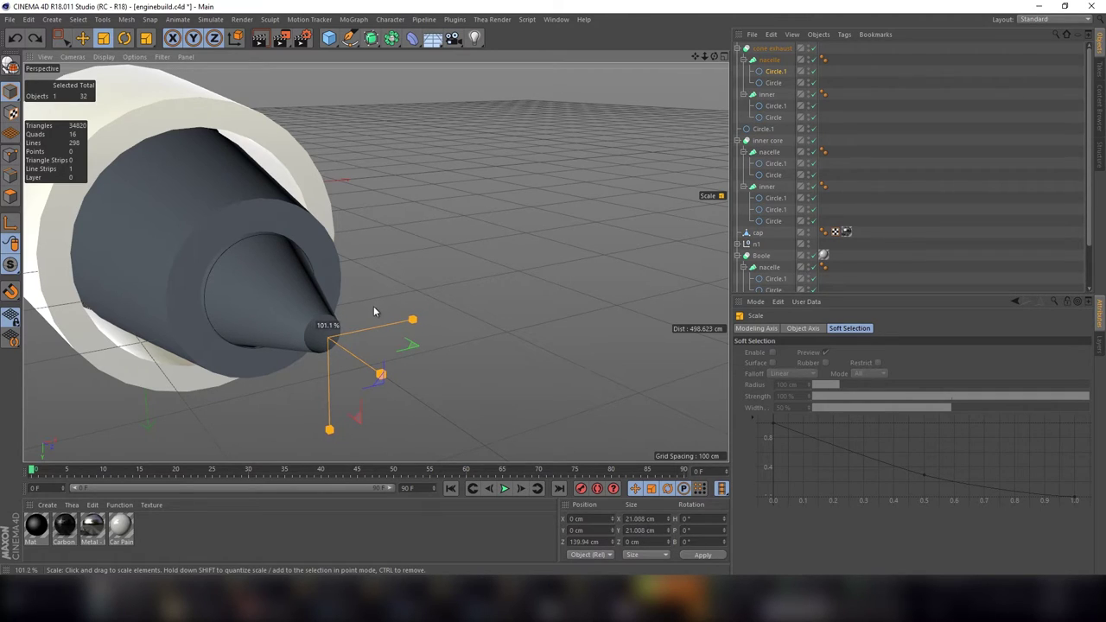
Step: Shrink the Circle.1 under inner down to a point and push it out along Z
left_click(775, 105)
left_click_drag(483, 215, 457, 244)
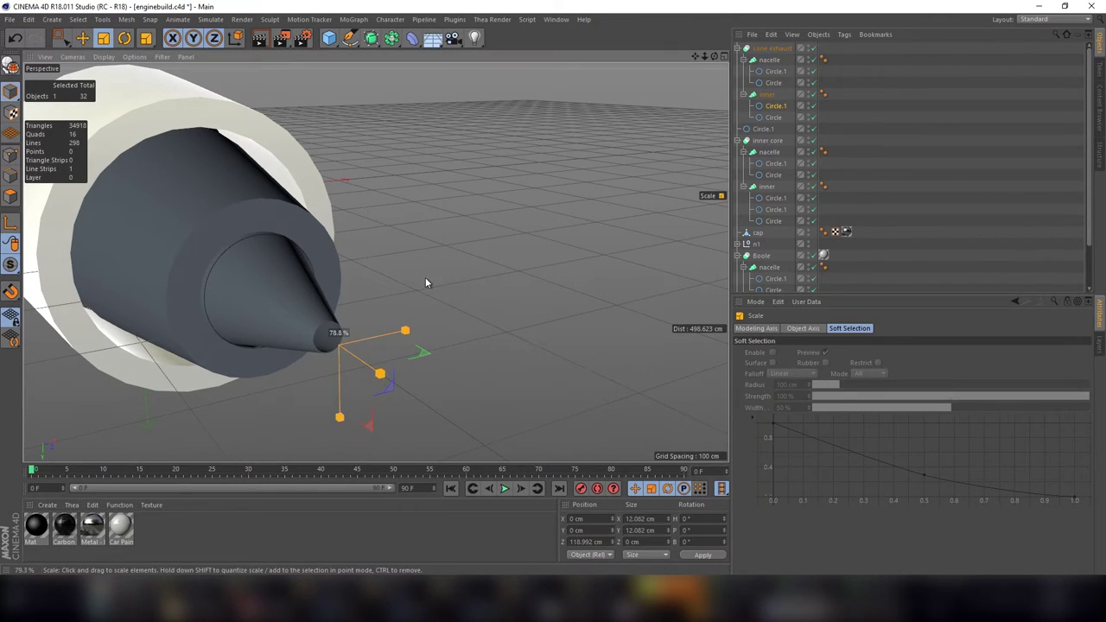
left_click_drag(396, 314, 339, 370)
left_click_drag(278, 419, 224, 411)
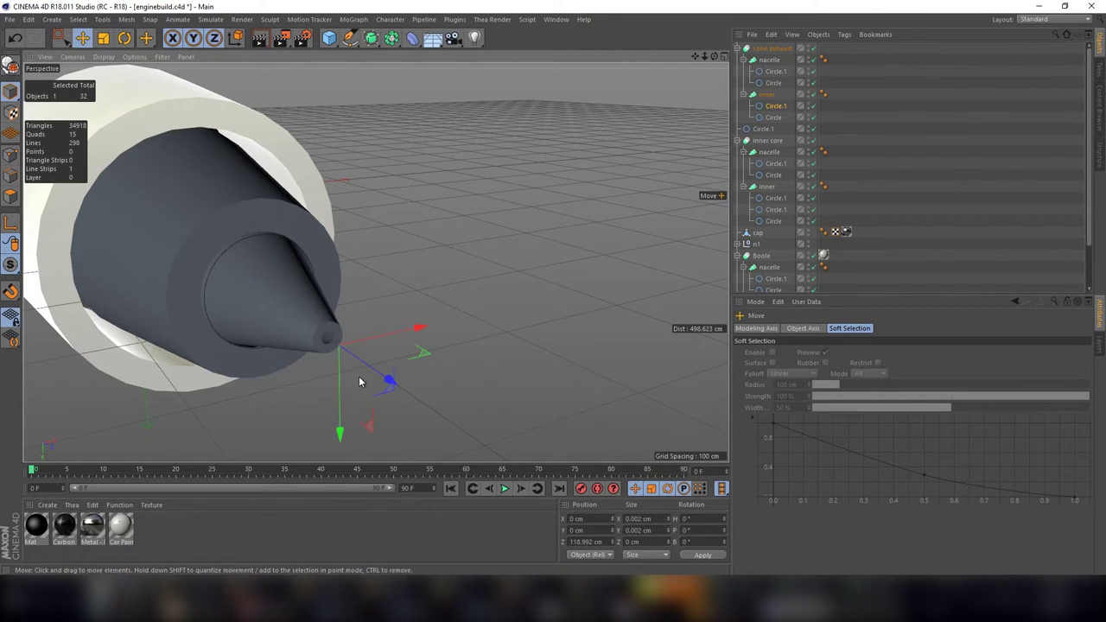
key("e")
mouse_move(383, 370)
left_mouse_down()
mouse_move(389, 383)
mouse_move(367, 370)
left_mouse_up()
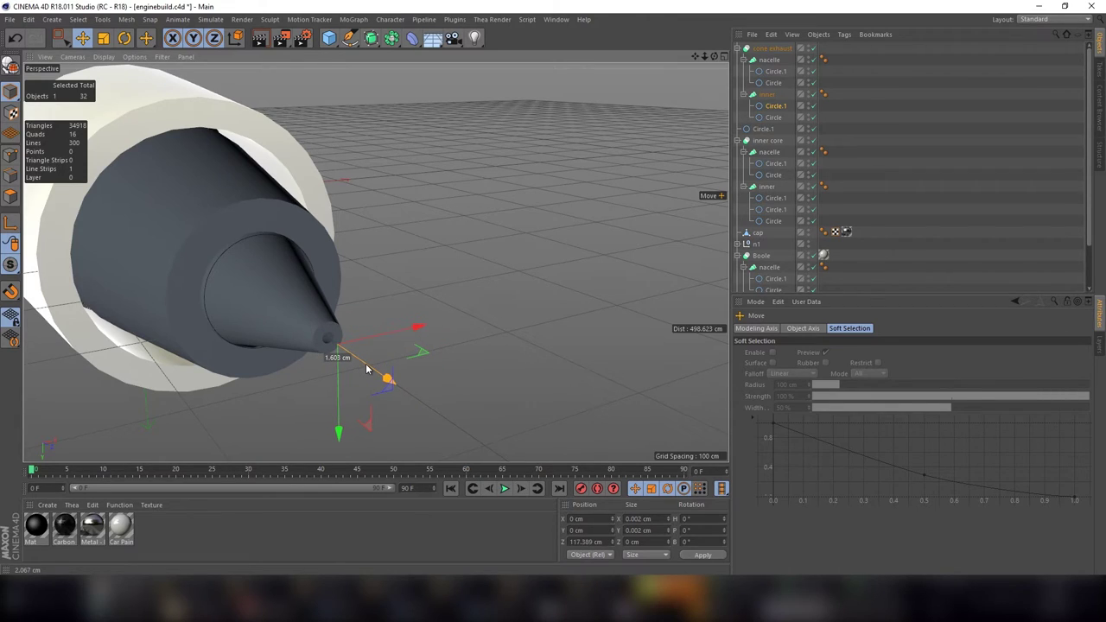
Step: Move the upper Circle.1 under nacelle along Z and zoom in on the cone
left_click(775, 71)
mouse_move(378, 367)
left_mouse_down()
mouse_move(380, 379)
mouse_move(228, 417)
mouse_move(244, 410)
left_mouse_up()
key("t")
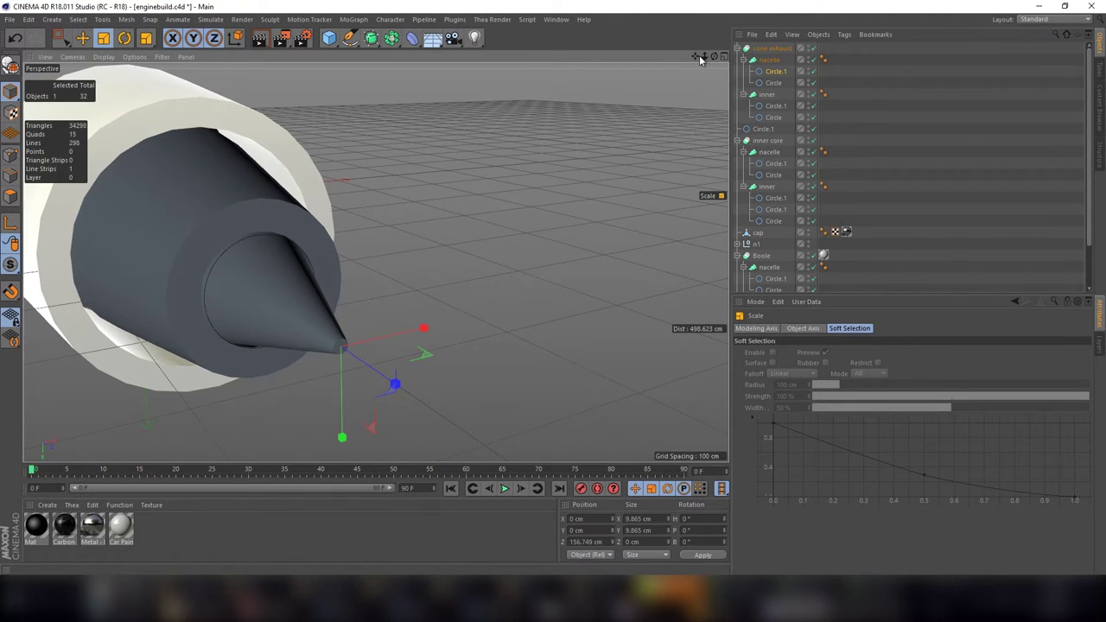
mouse_move(703, 57)
left_mouse_down()
mouse_move(743, 57)
mouse_move(656, 78)
mouse_move(656, 57)
mouse_move(682, 69)
left_mouse_up()
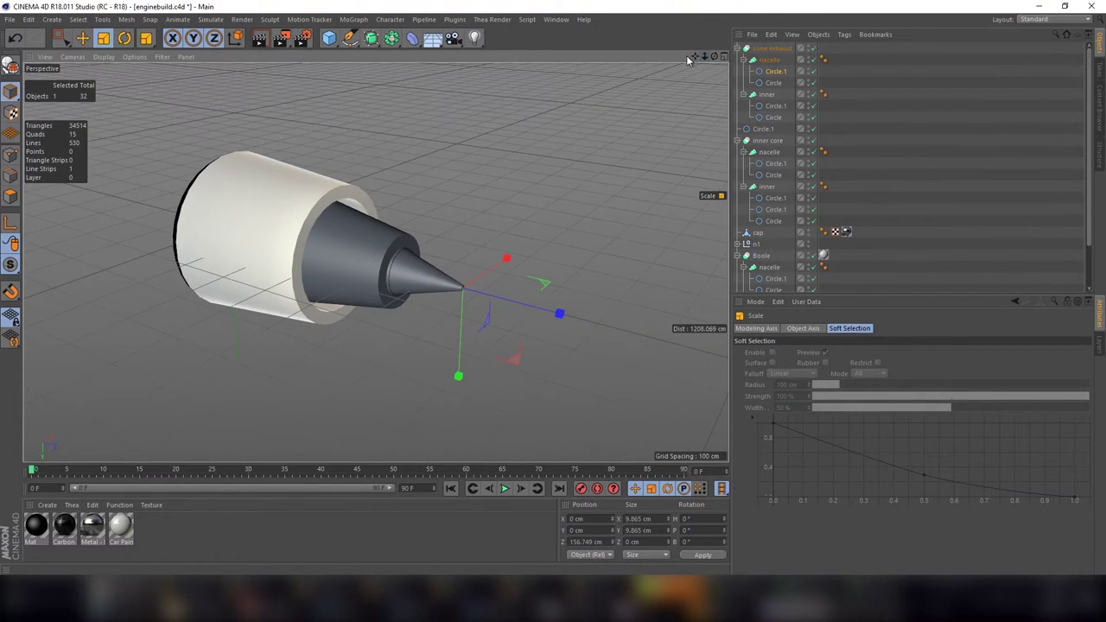
Step: Turn the view to face the intake, select the cap and nudge it in the four-view layout
left_click_drag(715, 56, 639, 82)
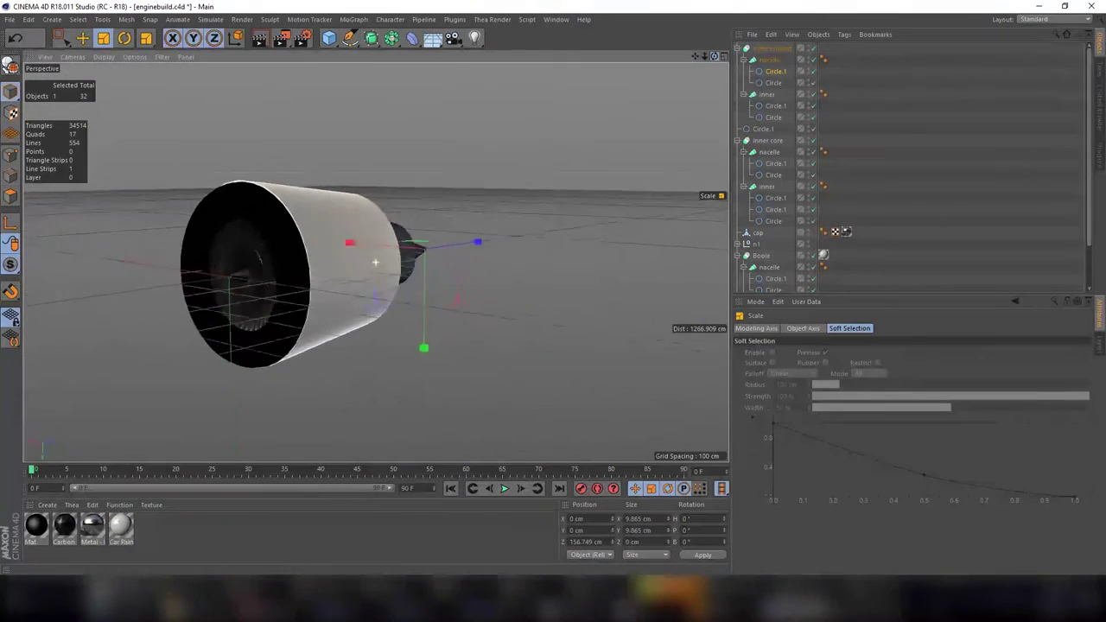
left_click_drag(375, 262, 240, 213, "alt")
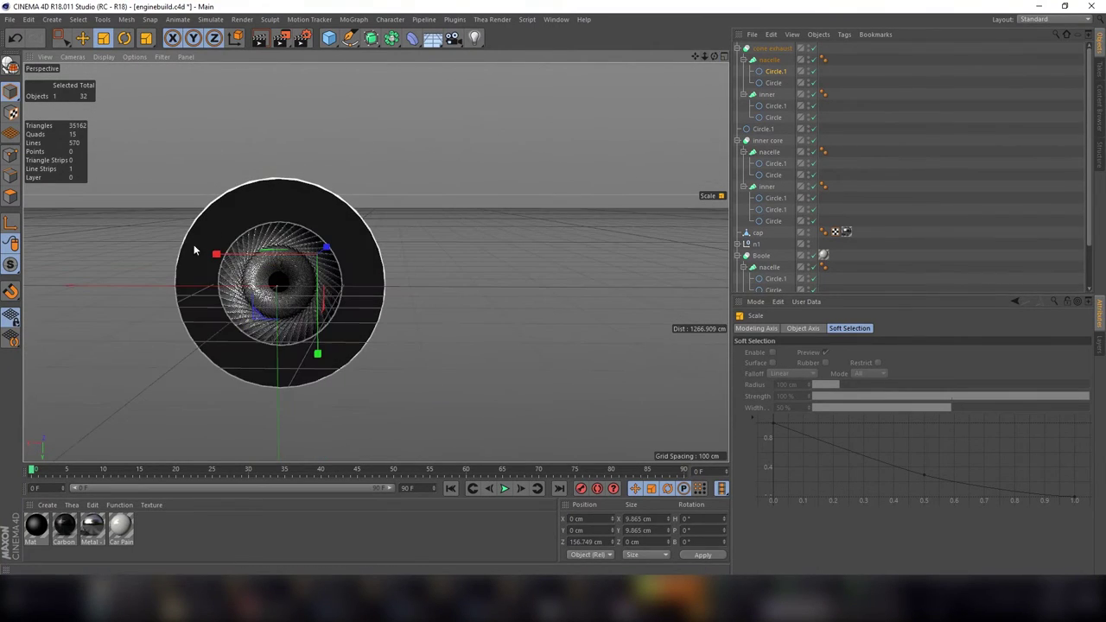
left_click(240, 213)
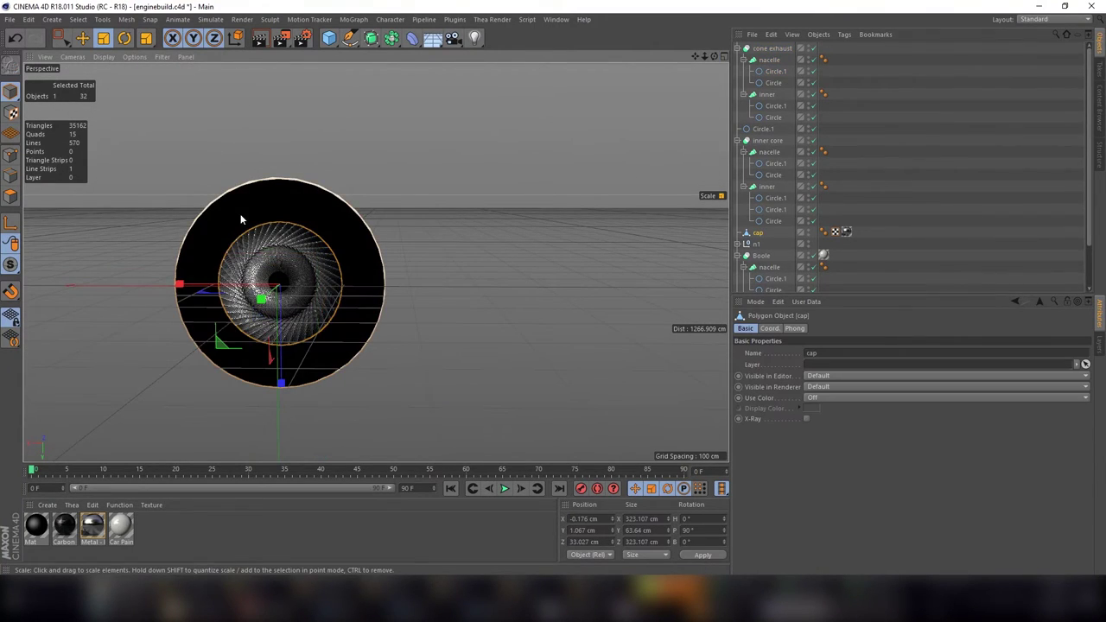
left_click(724, 57)
key("e")
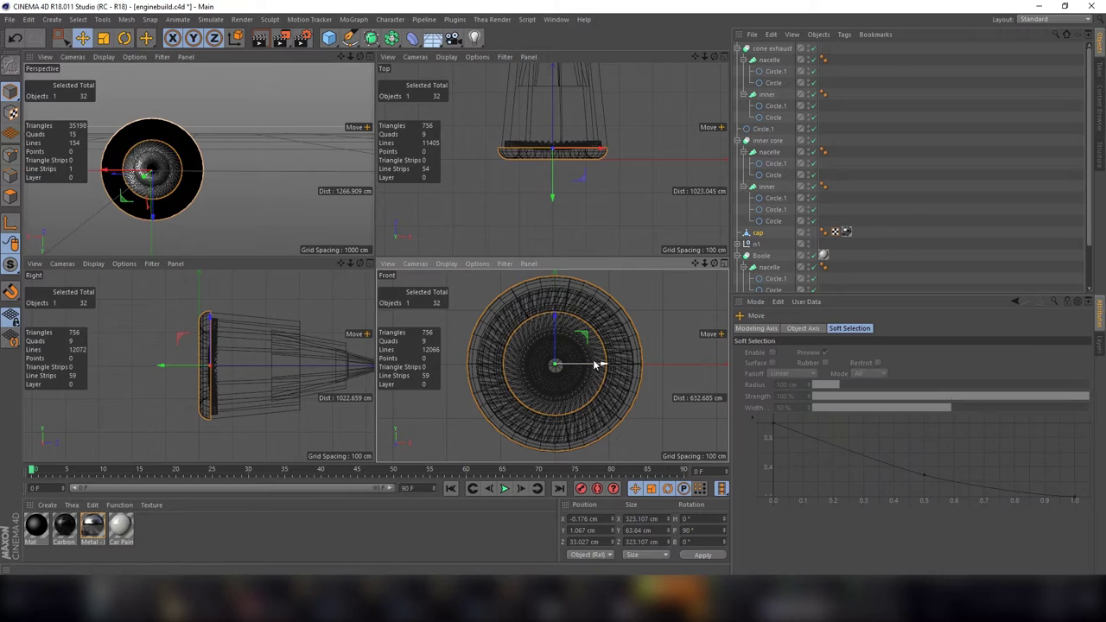
left_click_drag(595, 367, 594, 368)
Step: Shrink the cap very slightly in the enlarged side view, then return to full perspective
scroll(205, 365, "up", 5)
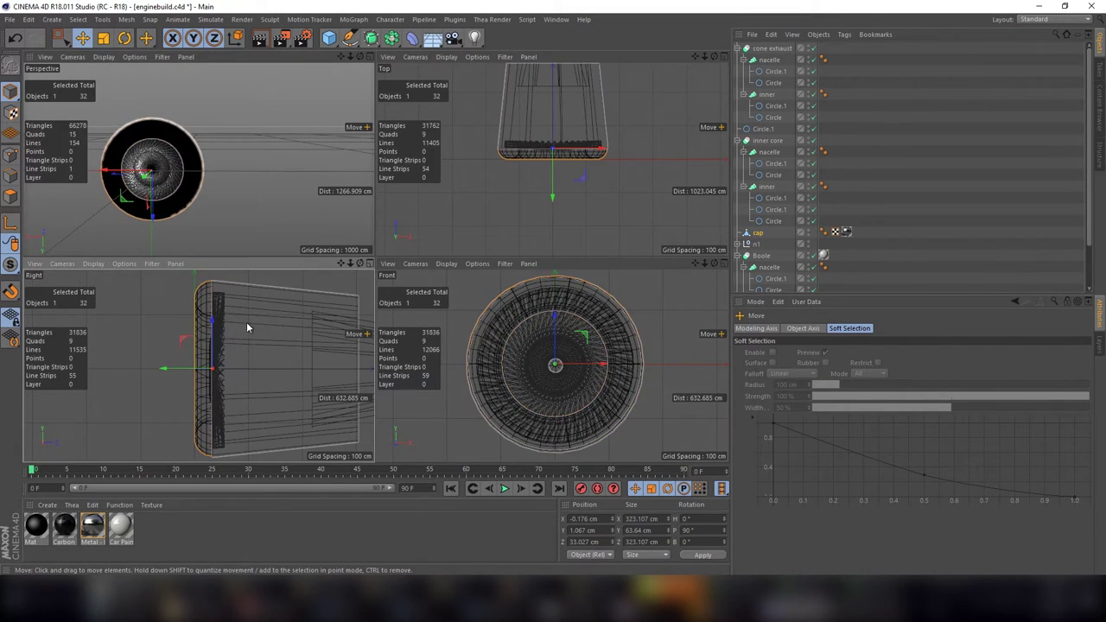
left_click(369, 264)
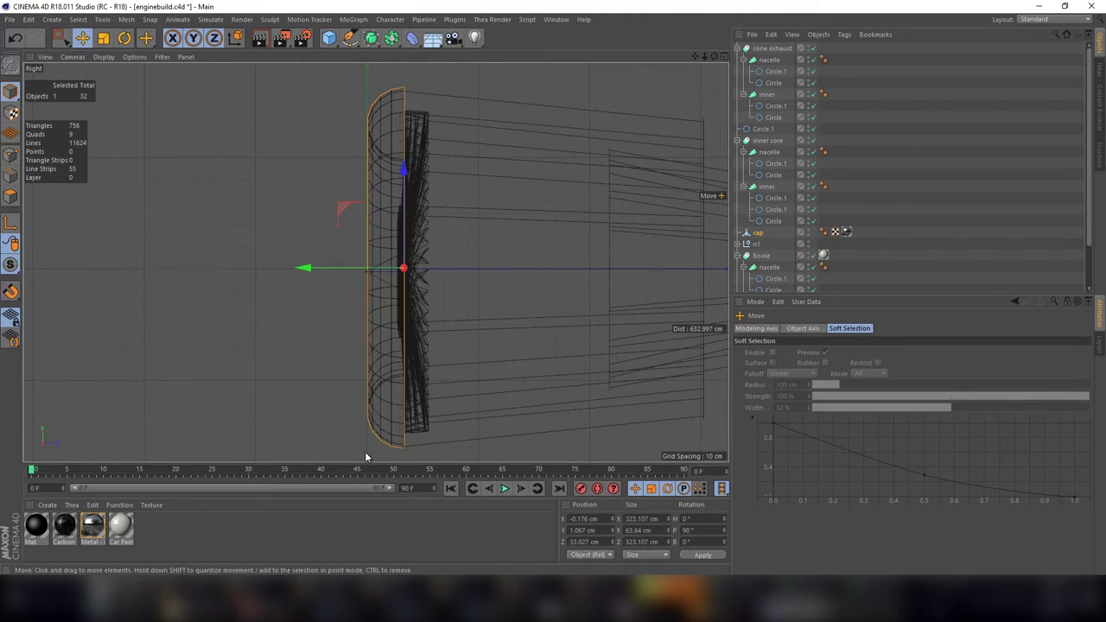
key("t")
left_click_drag(282, 199, 280, 204)
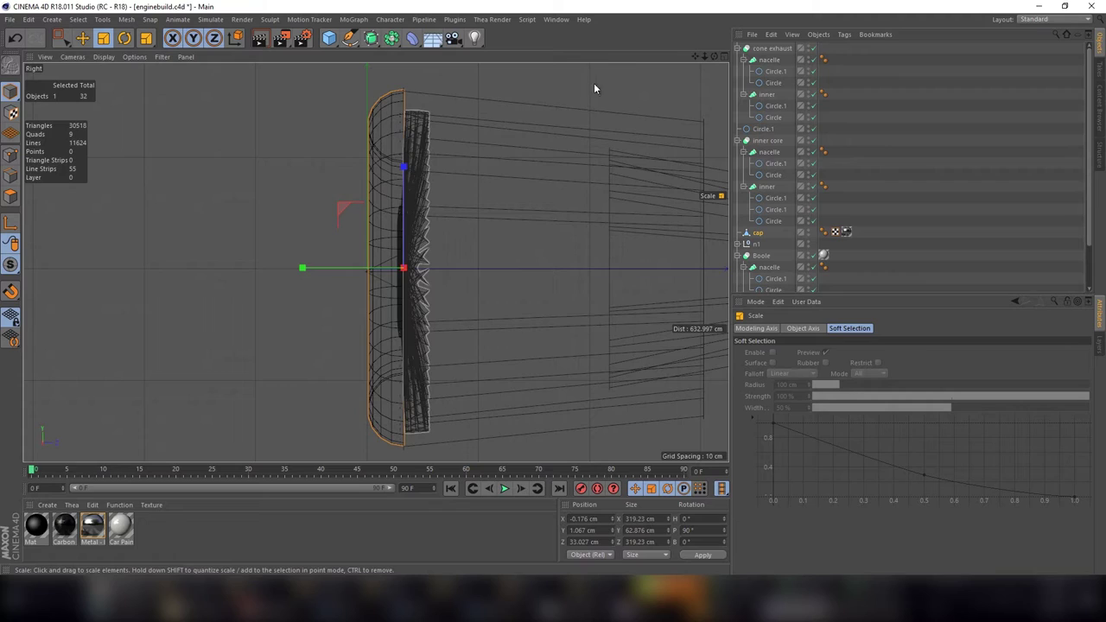
left_click(724, 57)
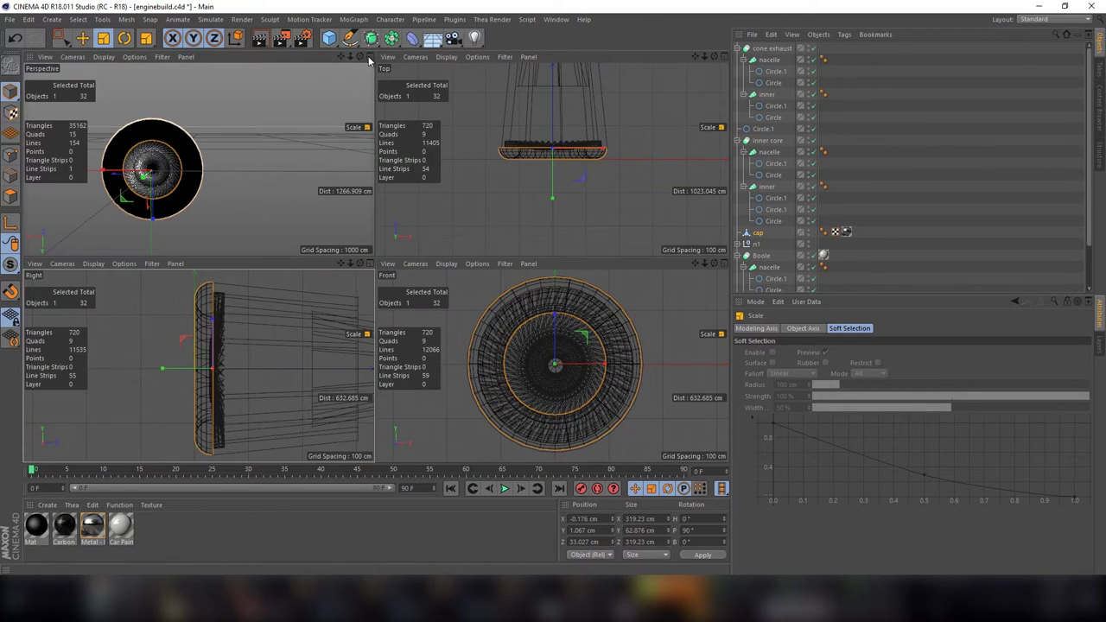
left_click(371, 56)
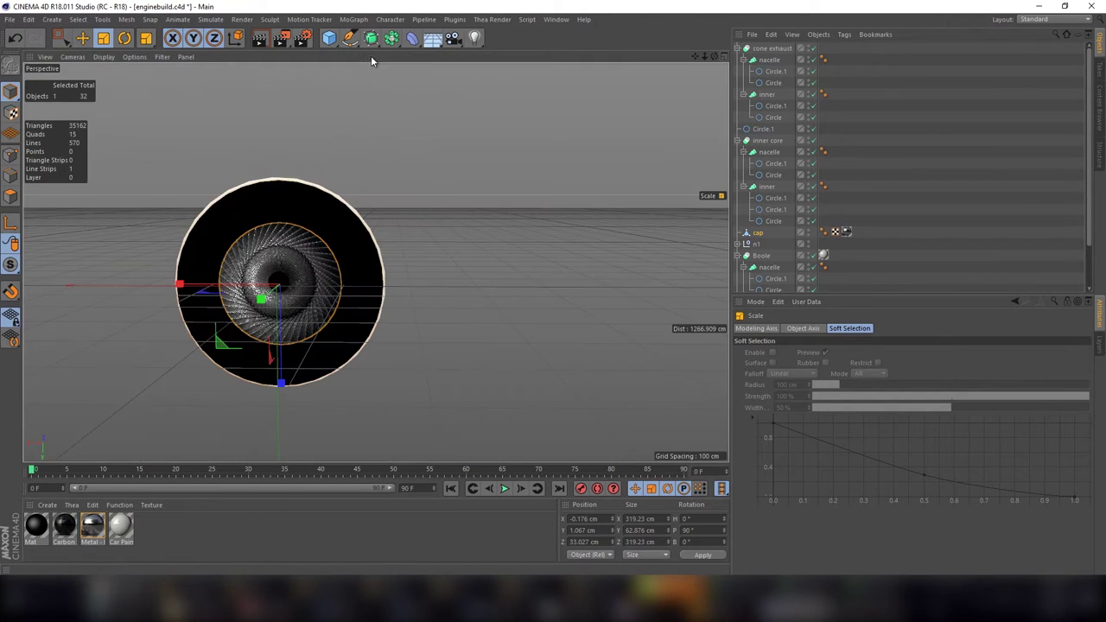
Step: Shrink the cap to about 228 cm, then delete it
left_click(335, 234)
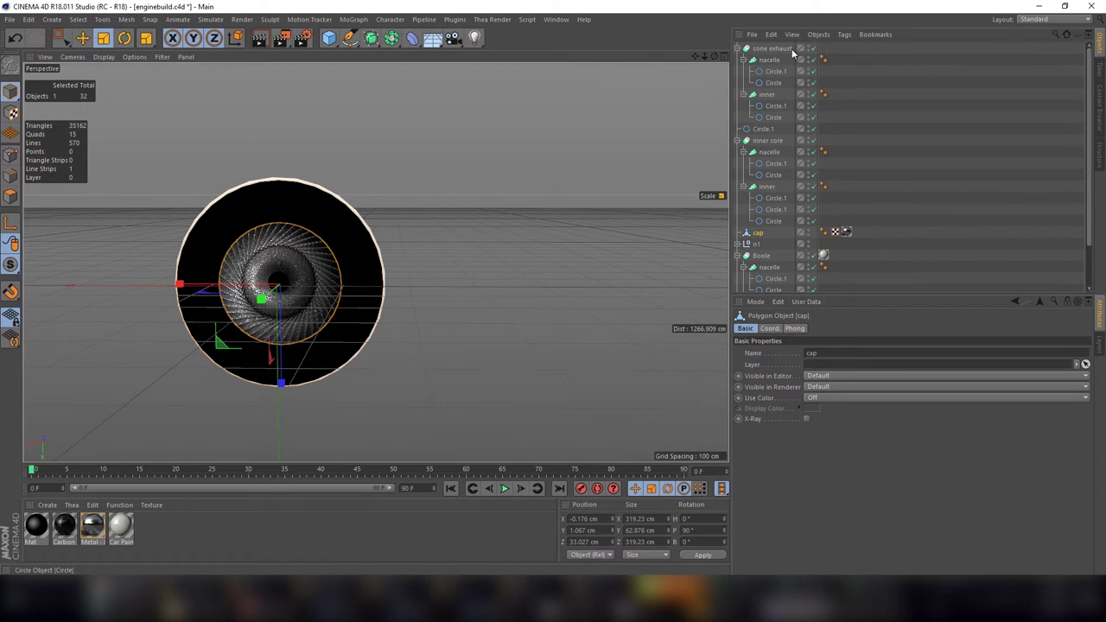
key("t")
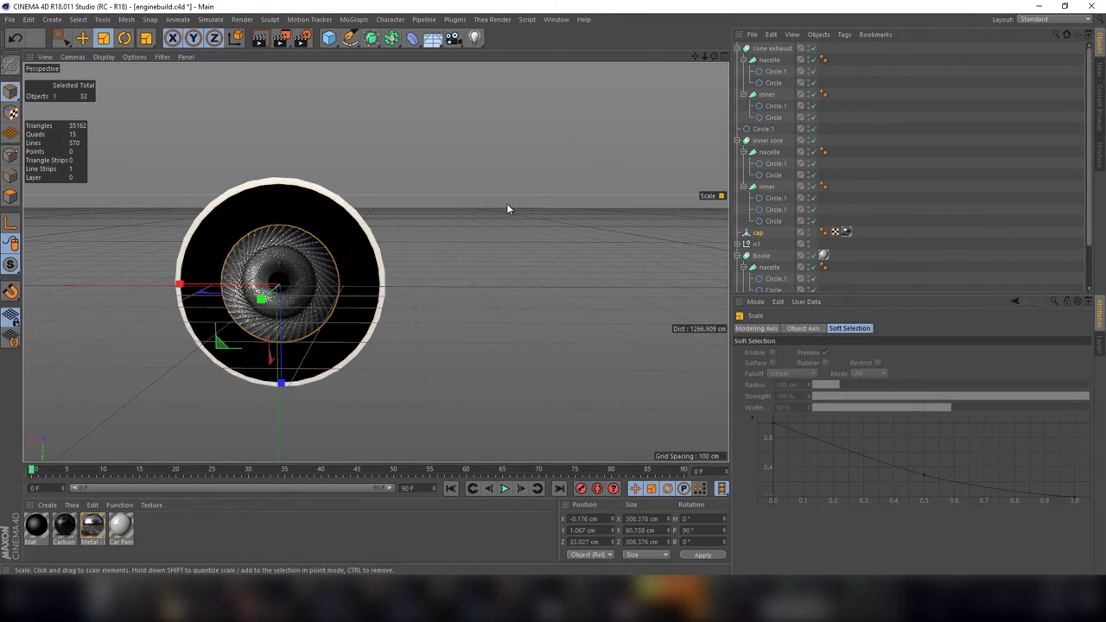
left_click_drag(507, 206, 417, 250)
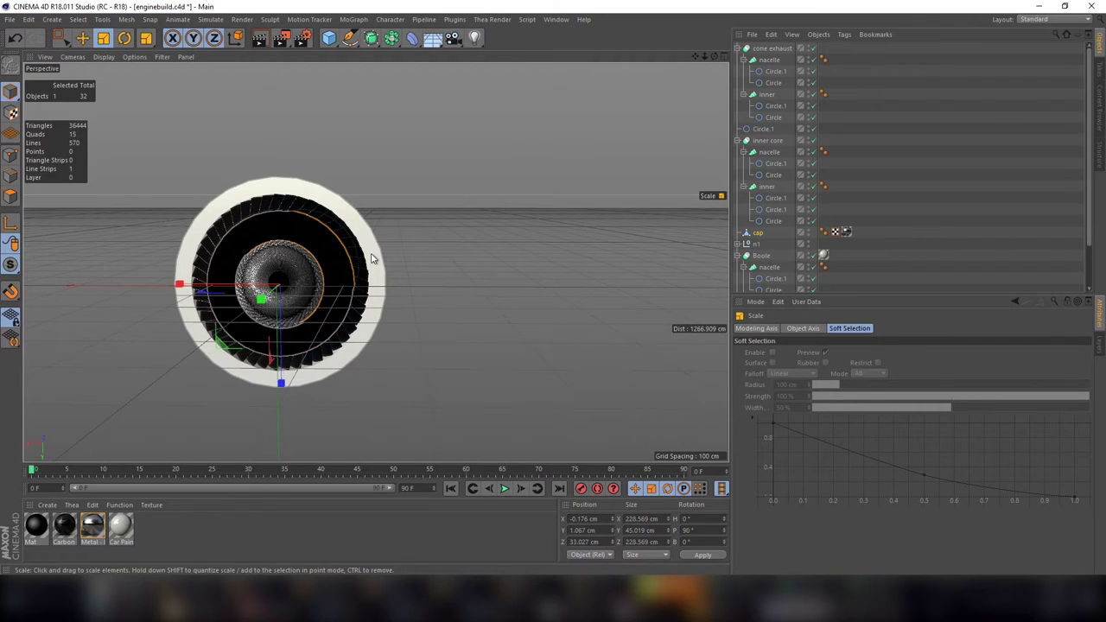
key("Delete")
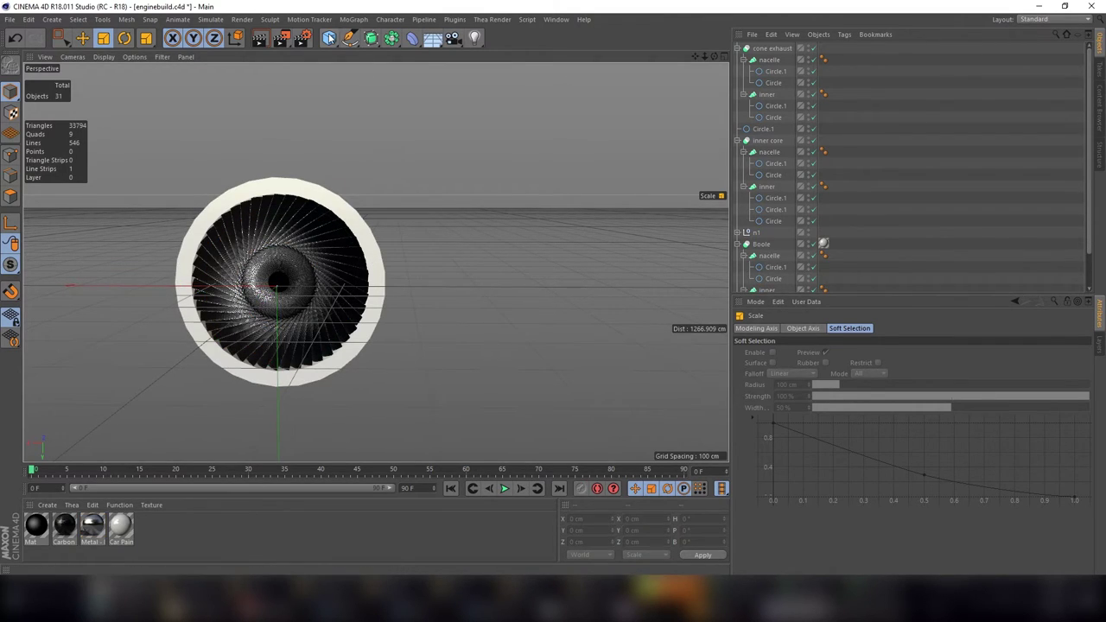
Step: Add a torus, rotate it to face forward and scale it down to about 70%
left_click(329, 38)
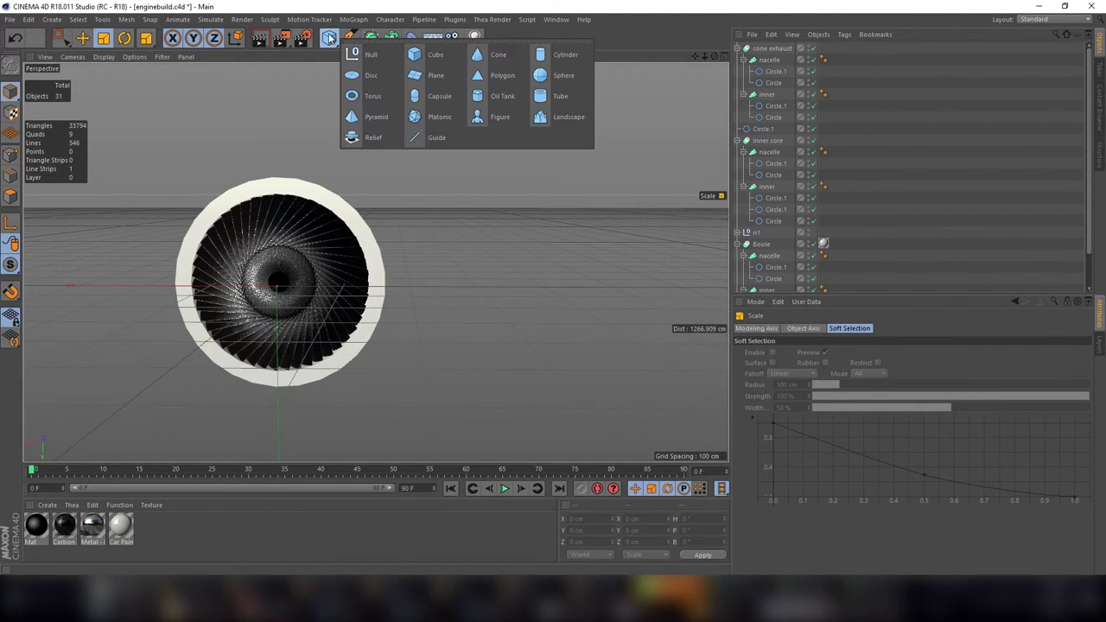
left_click(380, 96)
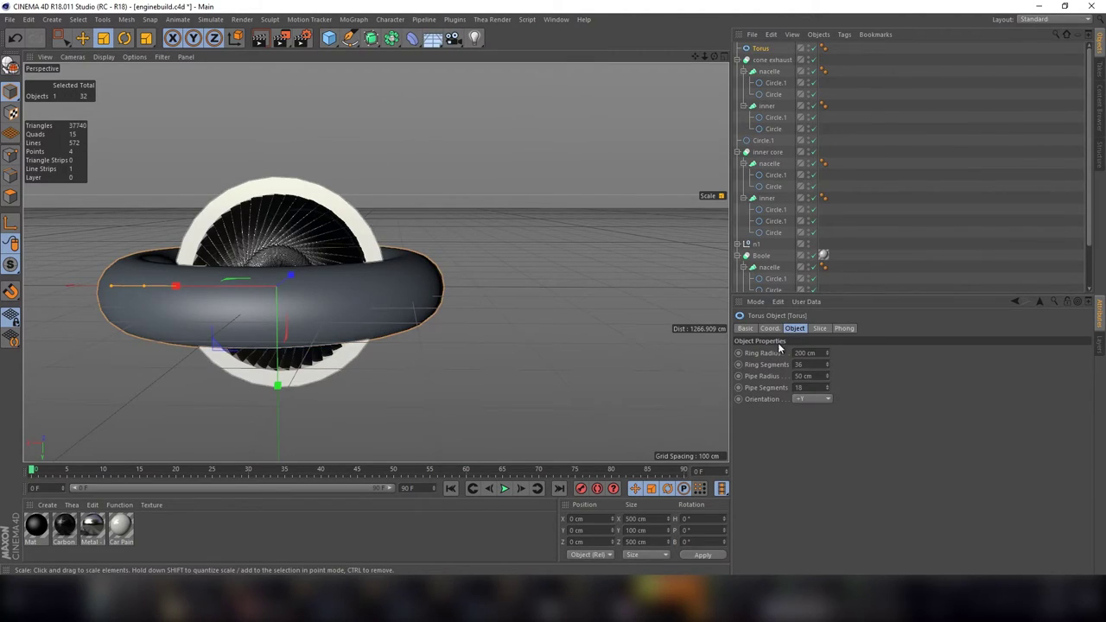
key("r")
left_click_drag(302, 296, 245, 398)
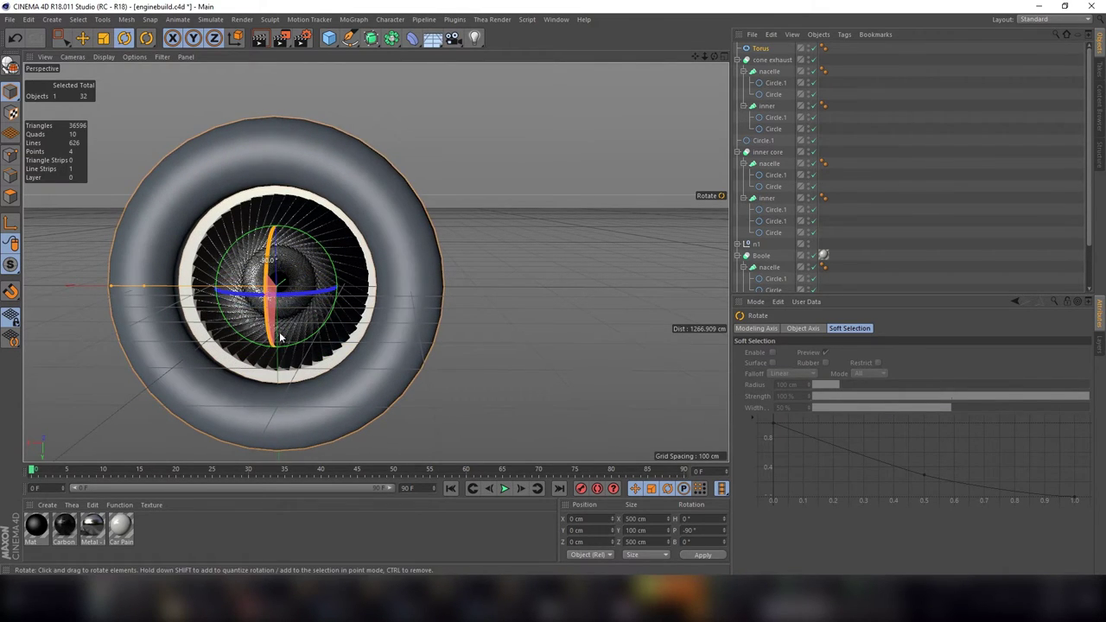
key("t")
left_click_drag(448, 216, 376, 259)
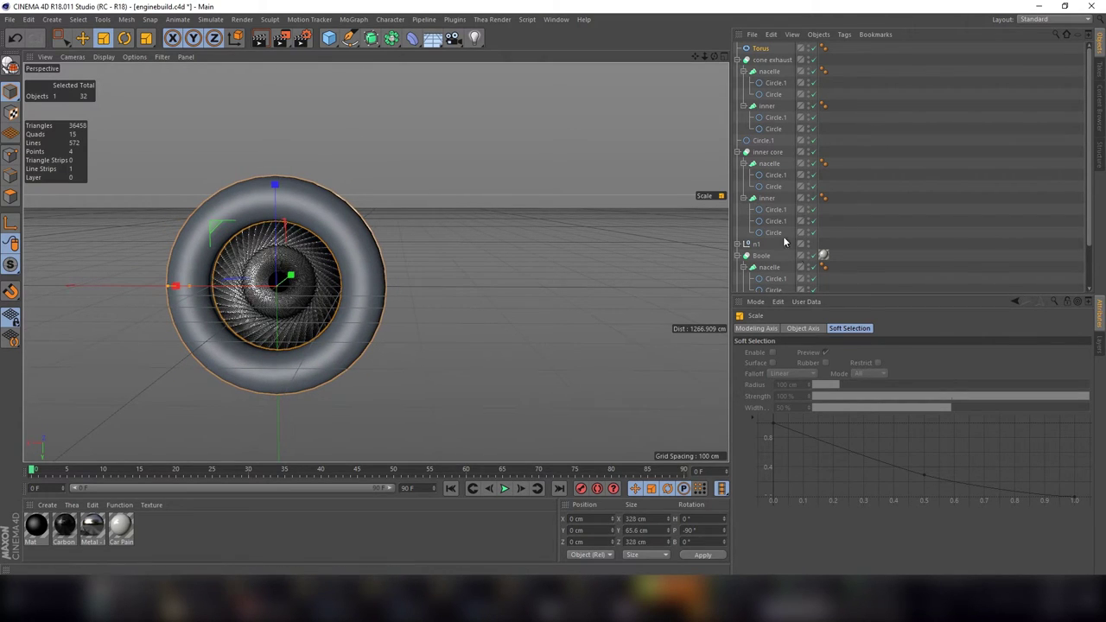
Step: Set the torus ring radius to 146.2 cm and pipe radius to 15.8 cm, shown in four views
left_click(760, 48)
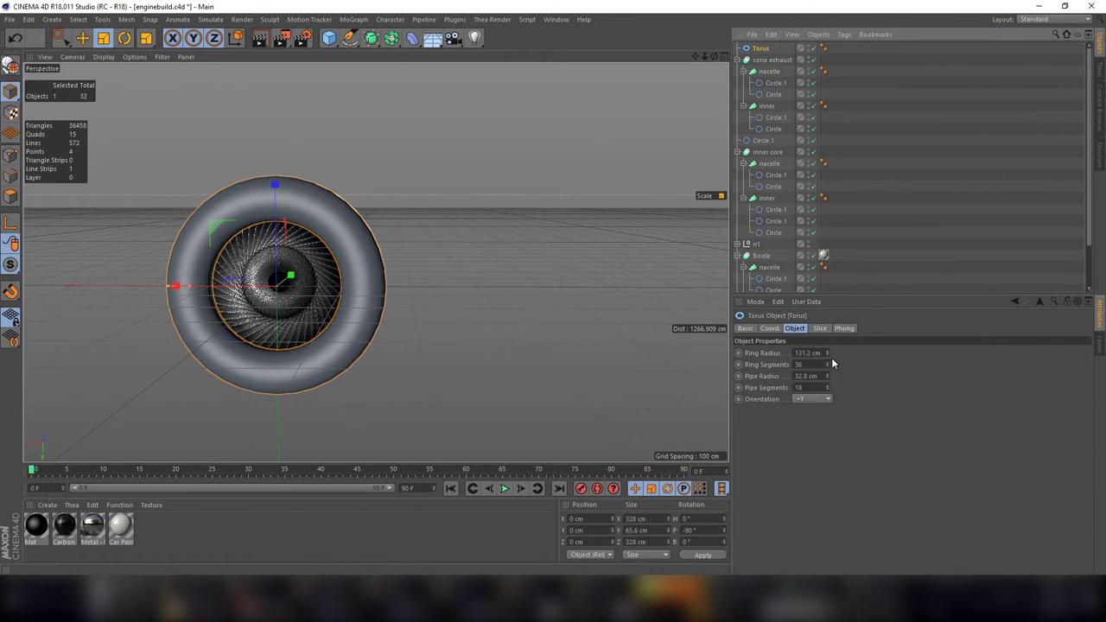
mouse_move(825, 354)
left_mouse_down()
mouse_move(825, 320)
mouse_move(826, 397)
left_mouse_up()
key("ctrl+z")
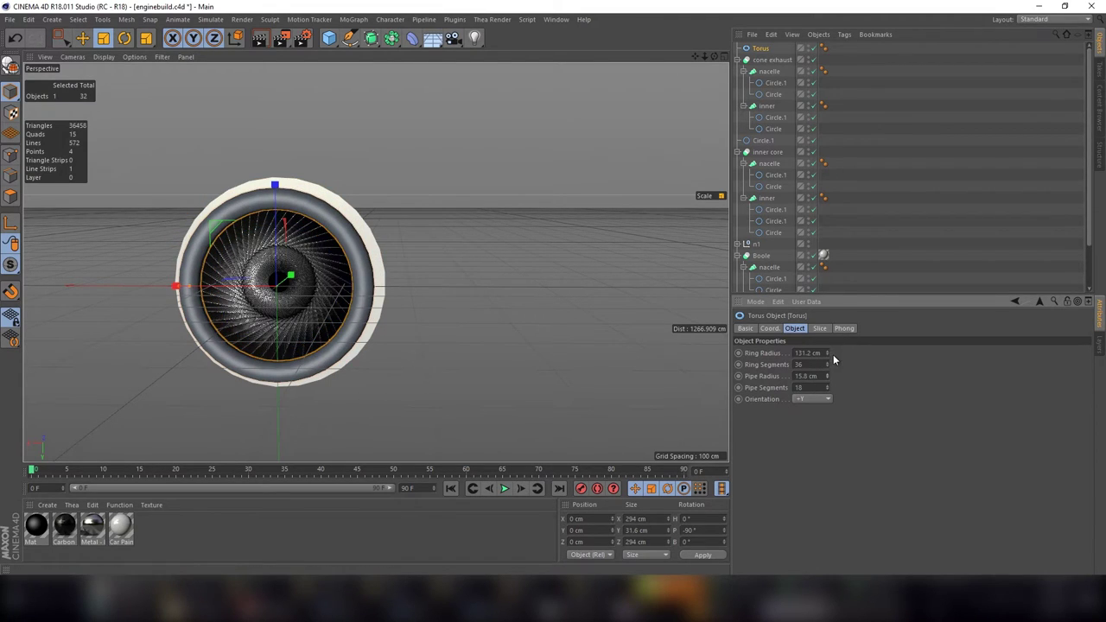
left_click_drag(827, 356, 827, 349)
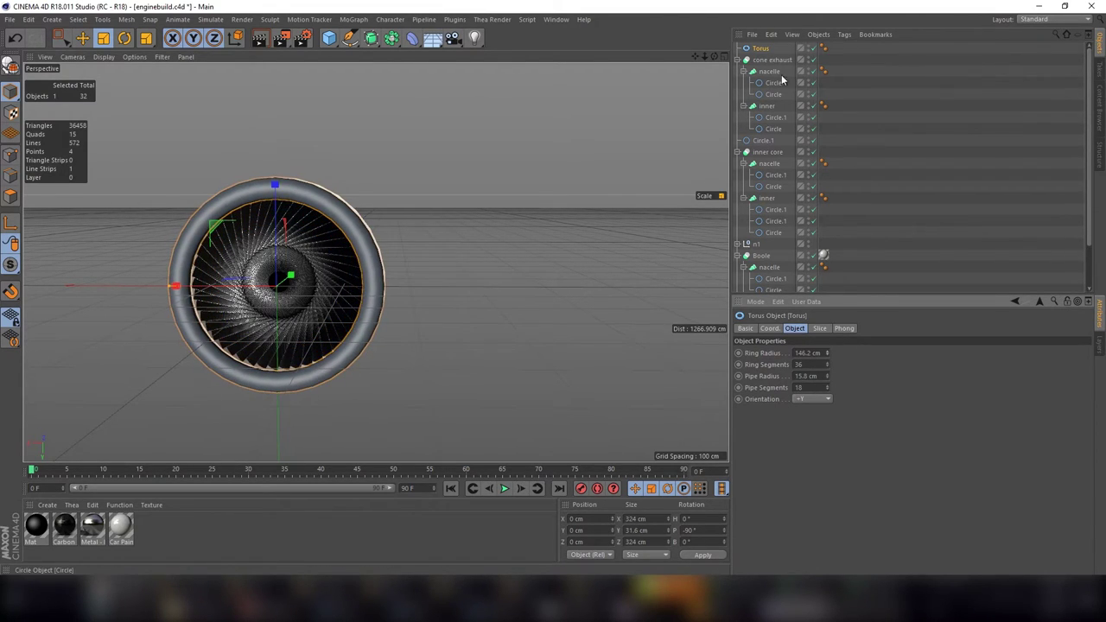
left_click(724, 56)
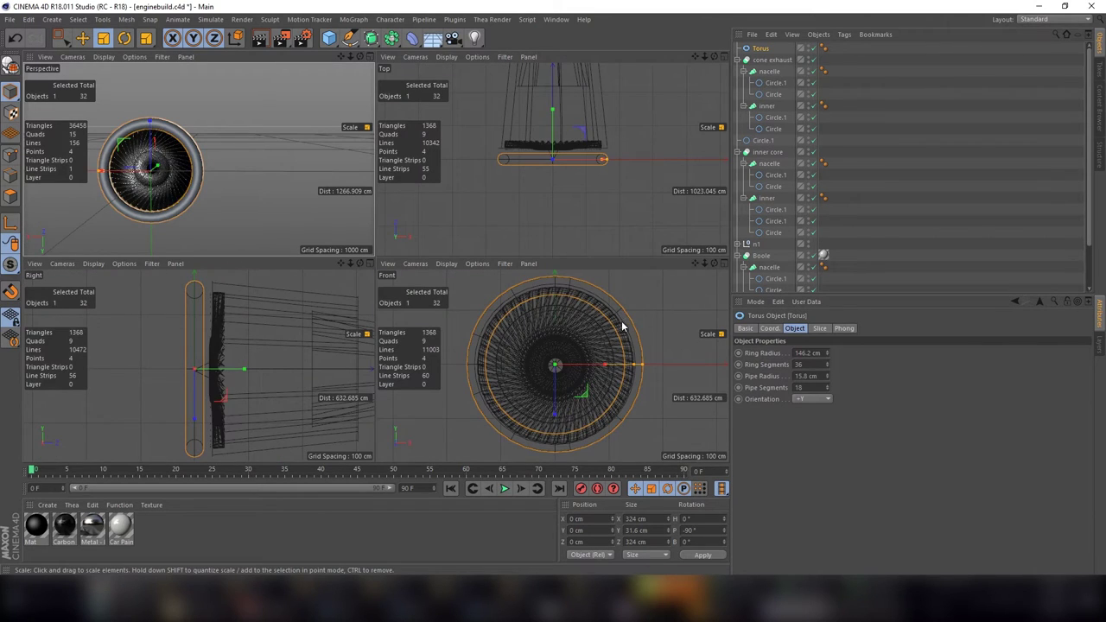
Step: Move the torus forward along Z, set ring radius 151.2 cm and raise pipe segments to 36
key("e")
left_click_drag(231, 370, 245, 372)
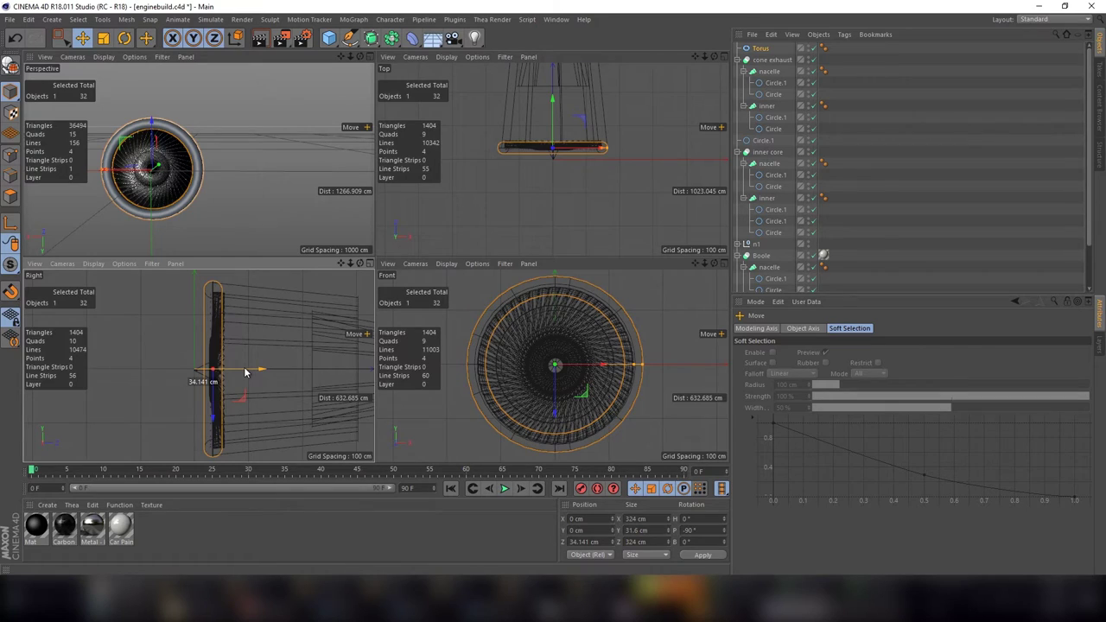
left_click(759, 48)
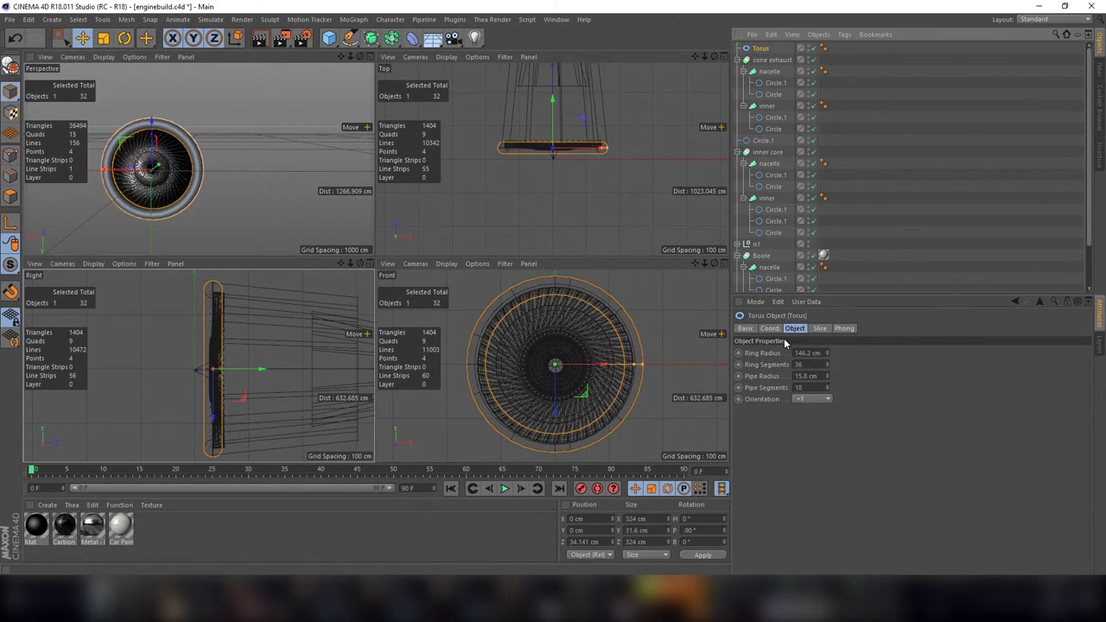
left_click_drag(828, 355, 828, 347)
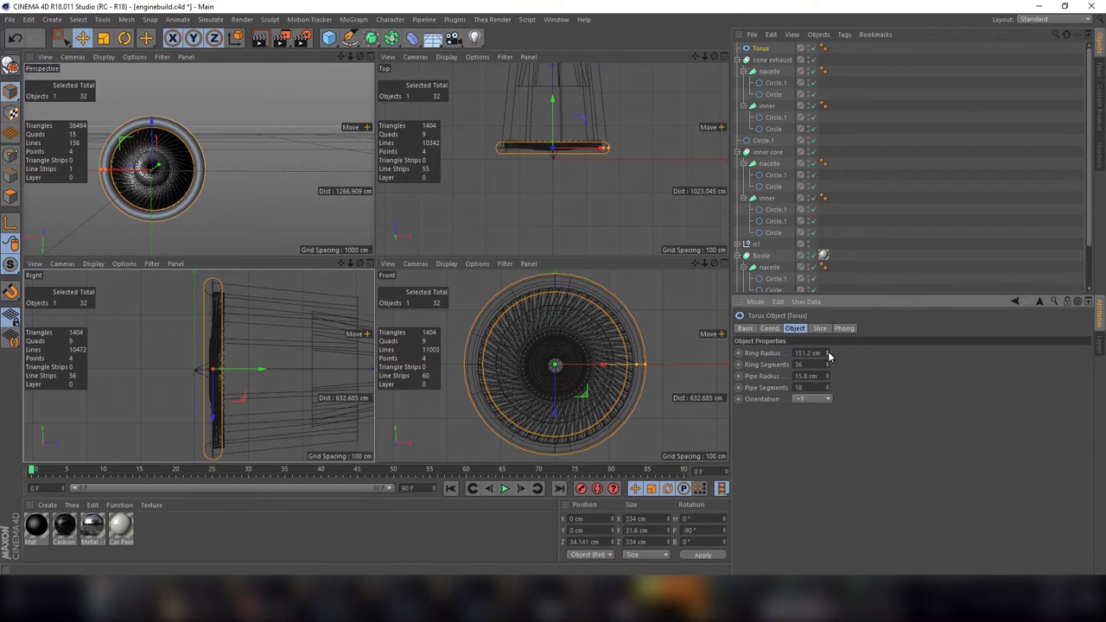
left_click_drag(825, 391, 825, 380)
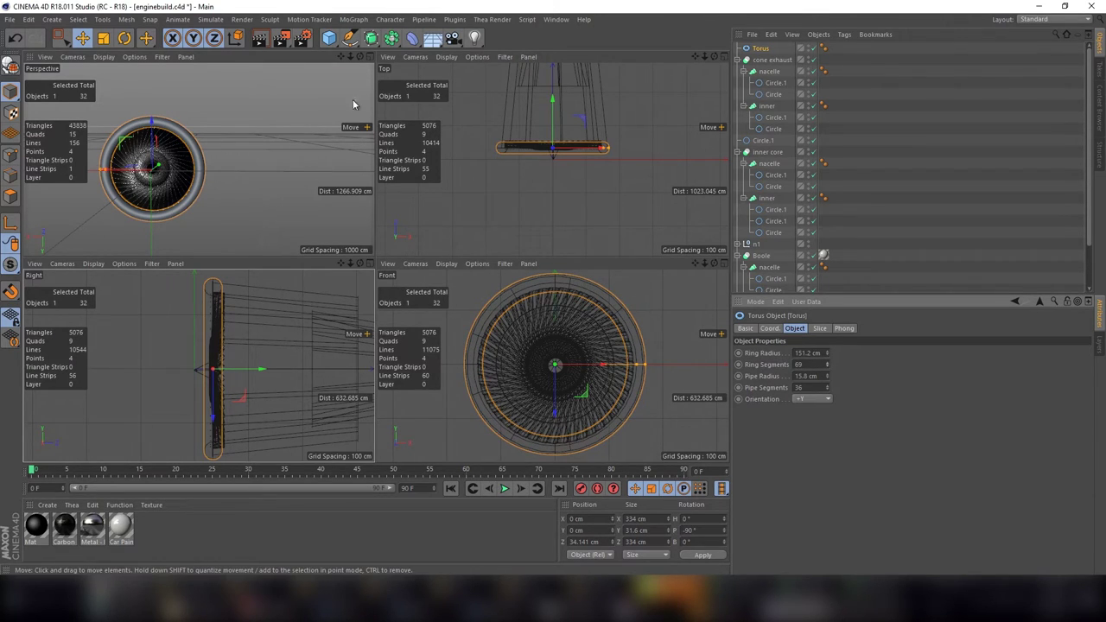
mouse_move(360, 56)
left_mouse_down()
mouse_move(198, 159)
mouse_move(283, 149)
mouse_move(198, 159)
mouse_move(198, 148)
left_mouse_up()
Step: Scale the nacelle's Circle.1 to about 229 cm across and shrink the inner Circle.1 slightly
left_click(196, 161)
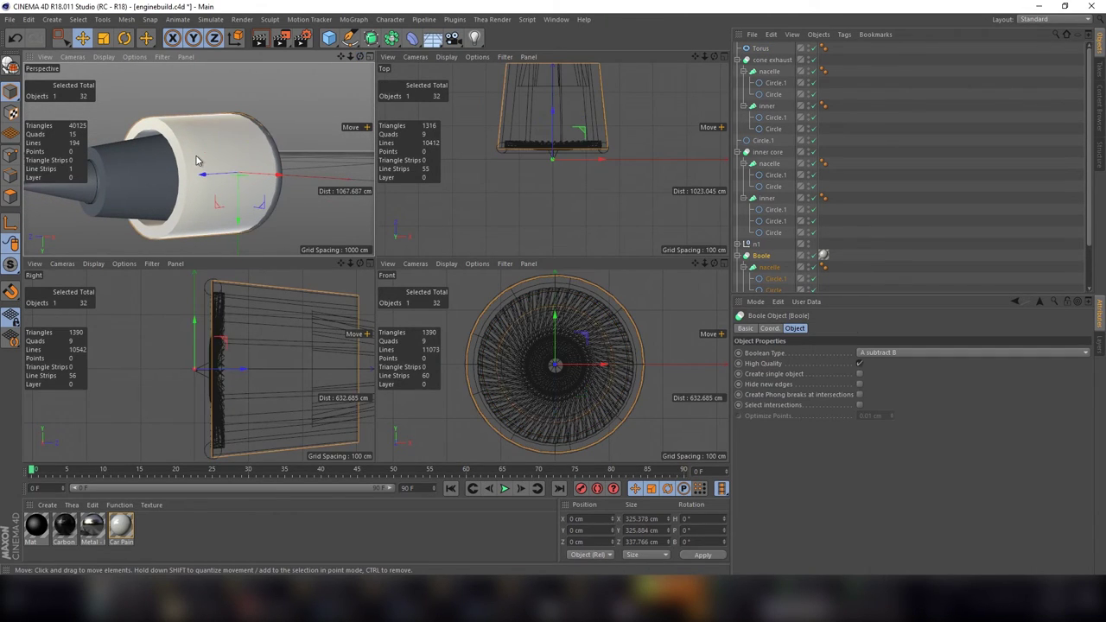
scroll(764, 226, "down", 2)
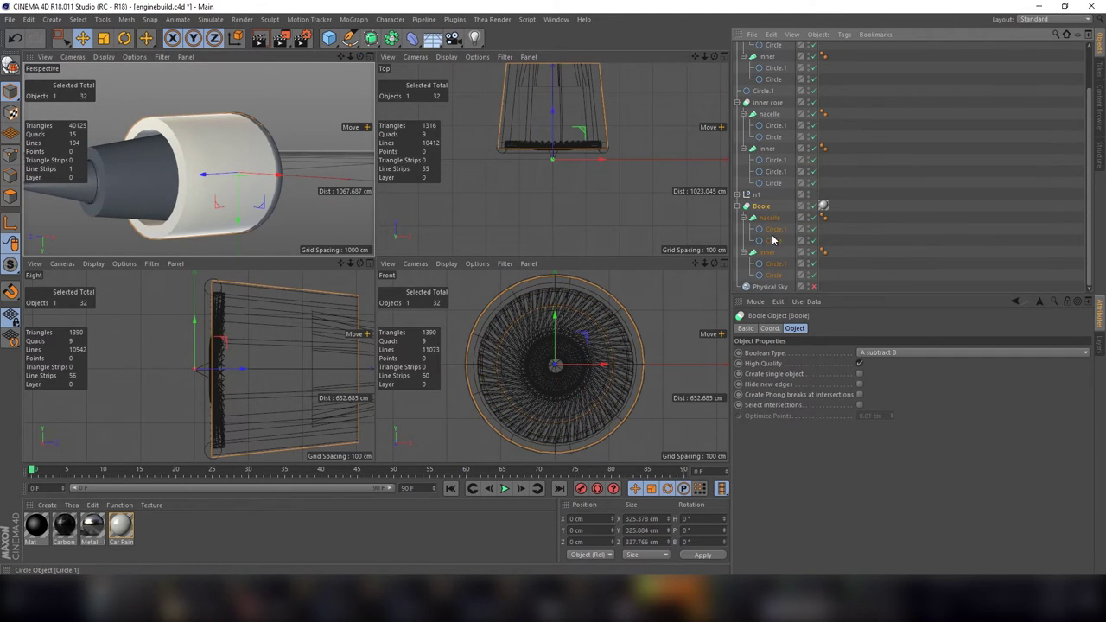
left_click(773, 229)
key("t")
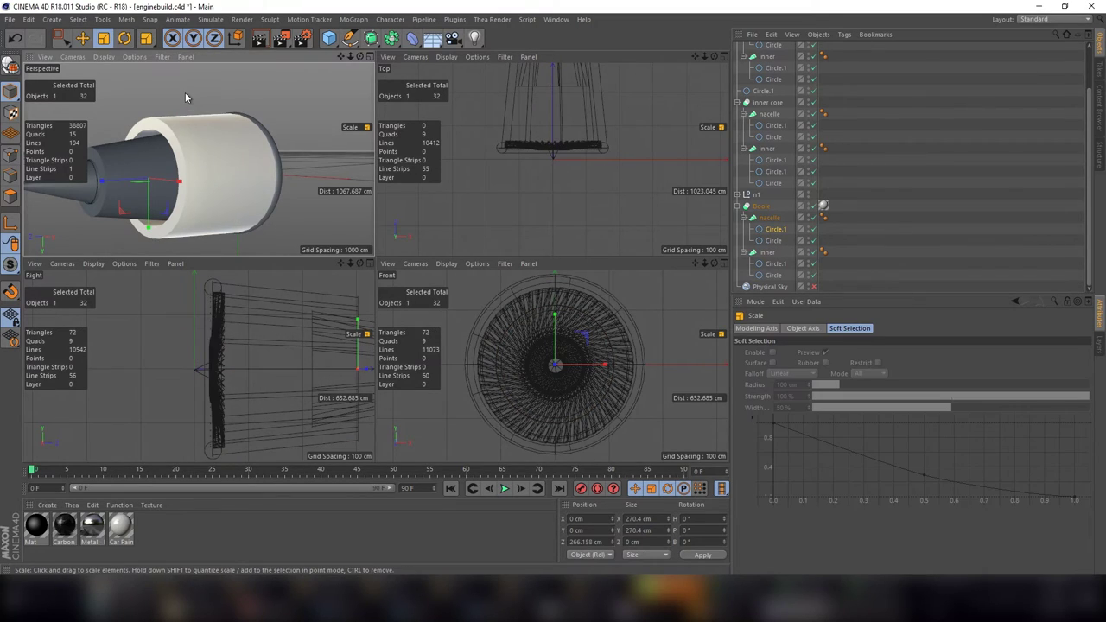
left_click_drag(169, 105, 142, 120)
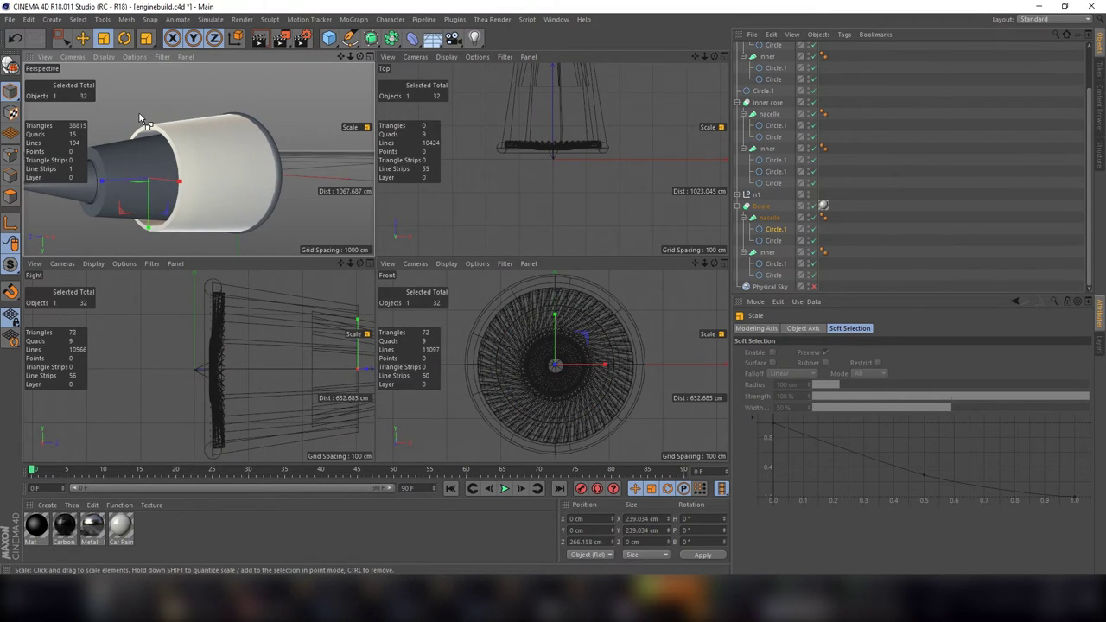
left_click(774, 264)
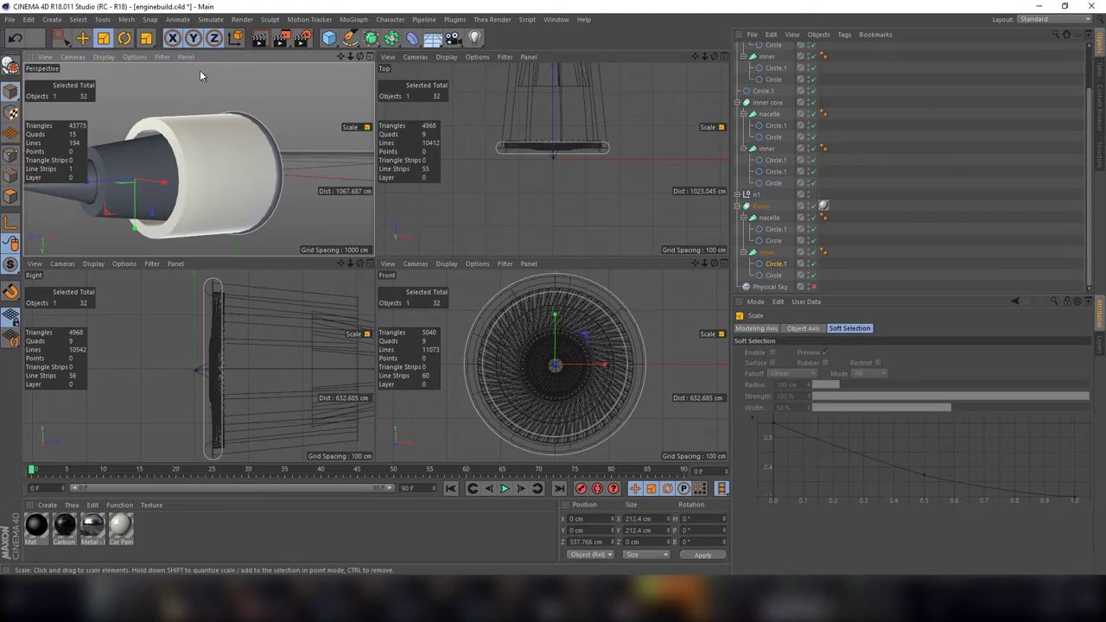
mouse_move(199, 70)
left_mouse_down()
mouse_move(203, 85)
mouse_move(185, 95)
left_mouse_up()
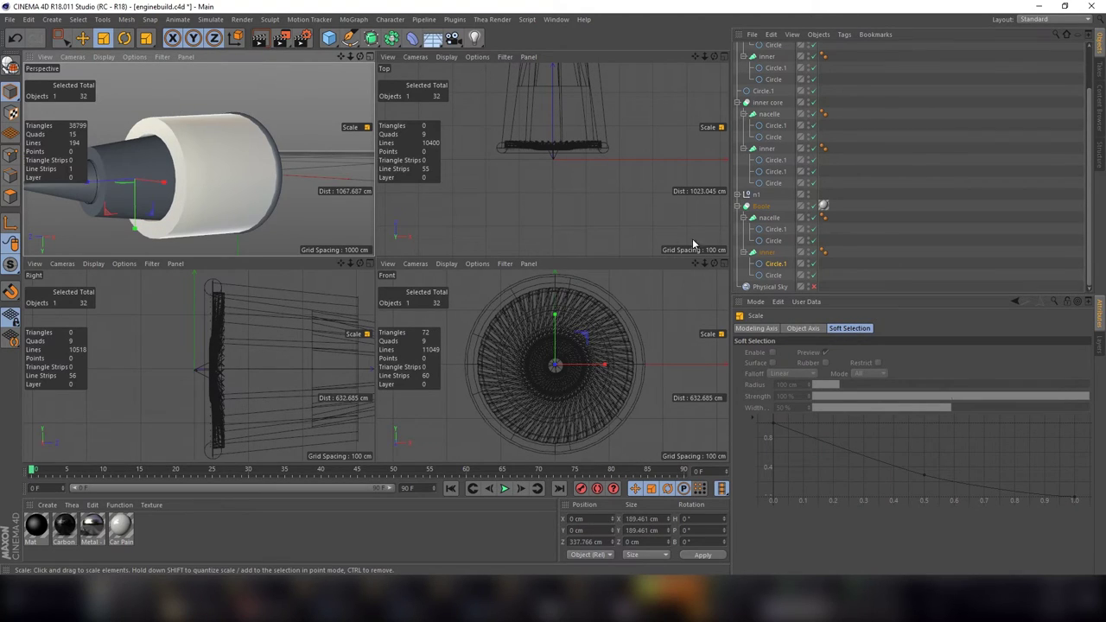
left_click(775, 230)
left_click_drag(260, 87, 210, 123)
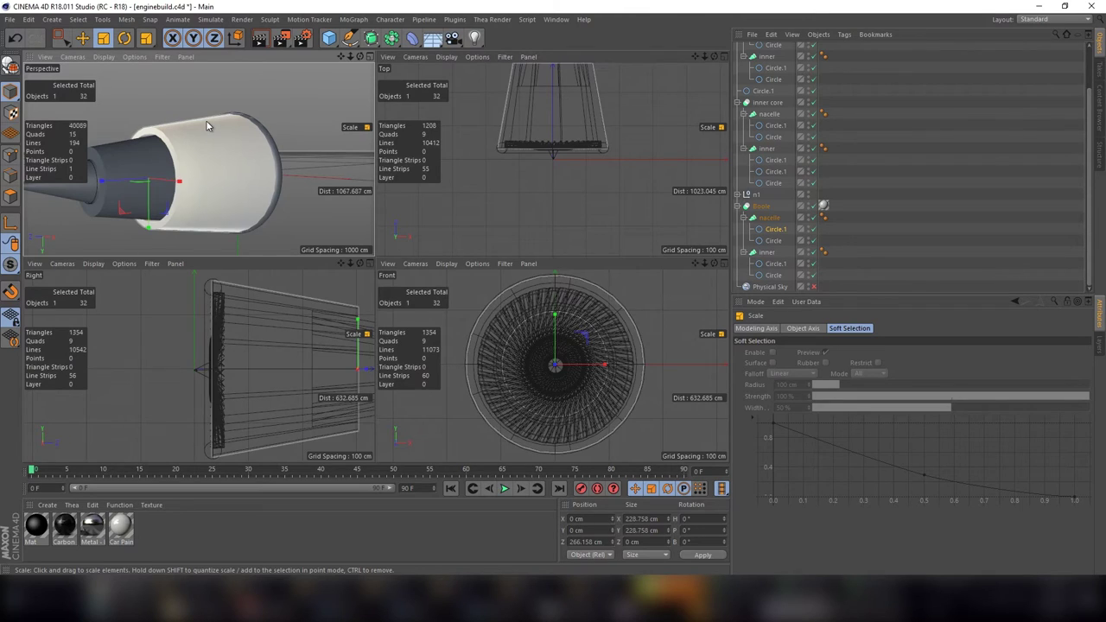
left_click(134, 171)
scroll(774, 101, "up", 2)
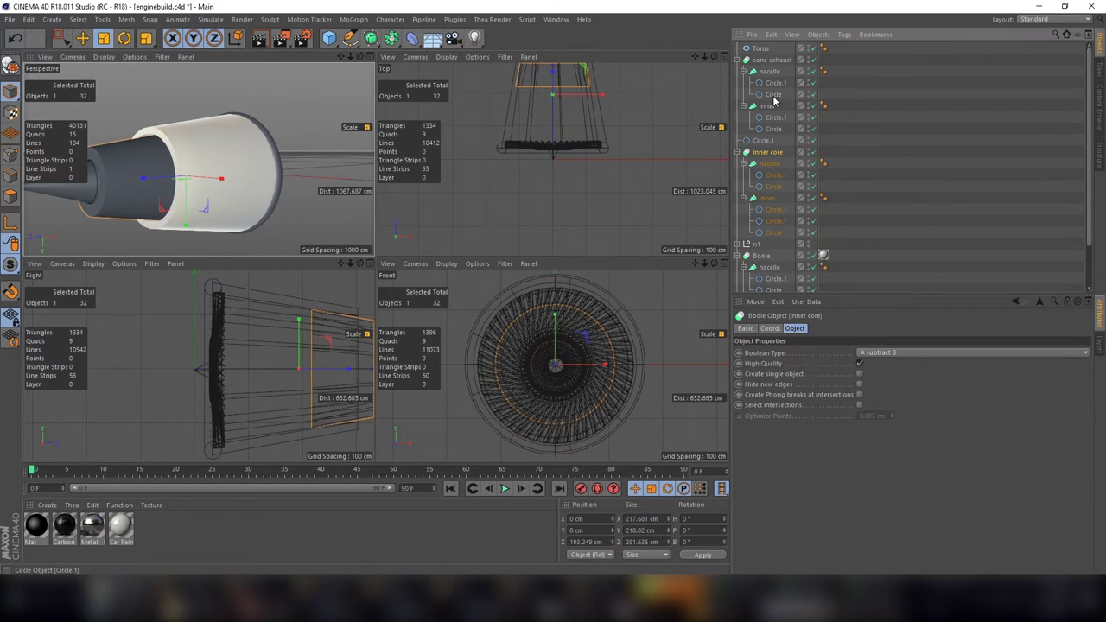
Step: Group cone exhaust and inner core under a null named 'back'
left_click(769, 60, "ctrl")
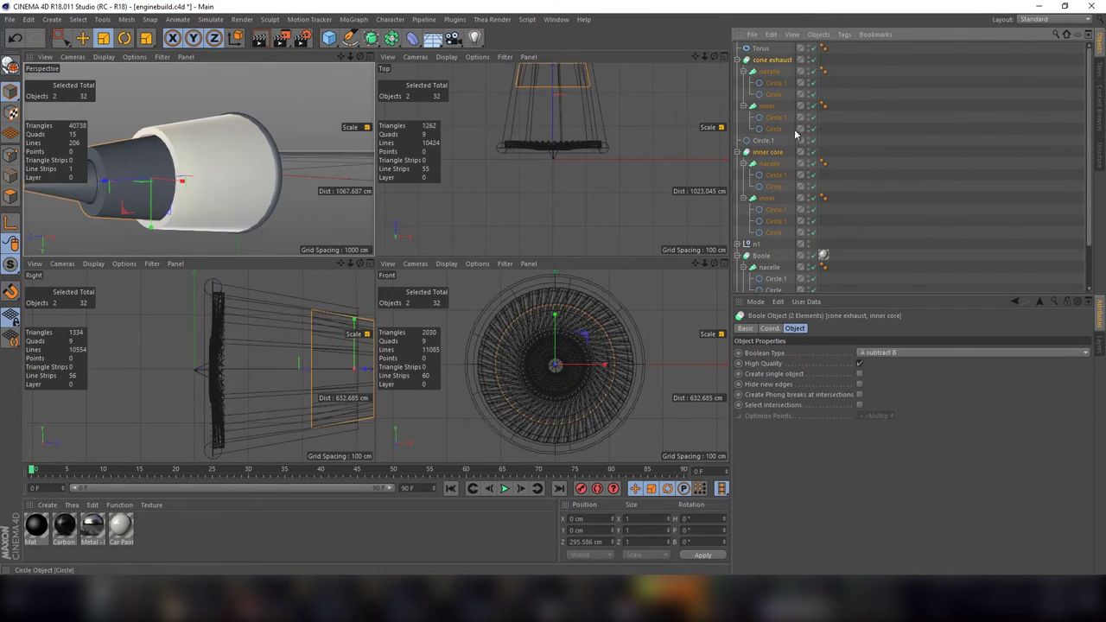
right_click(770, 157)
left_click(814, 457)
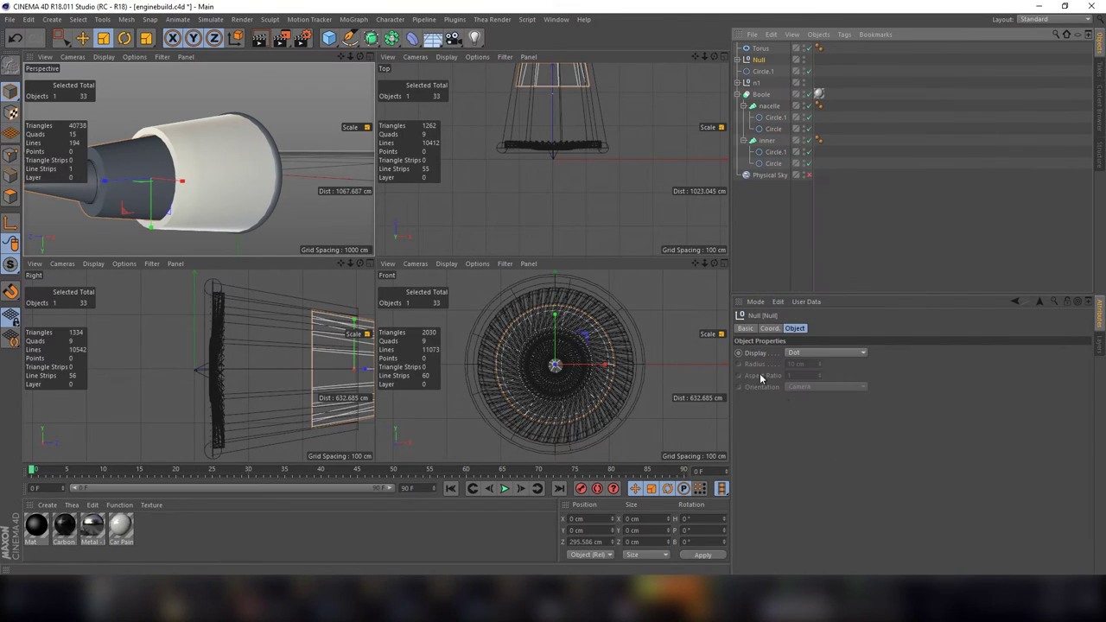
double_click(760, 60)
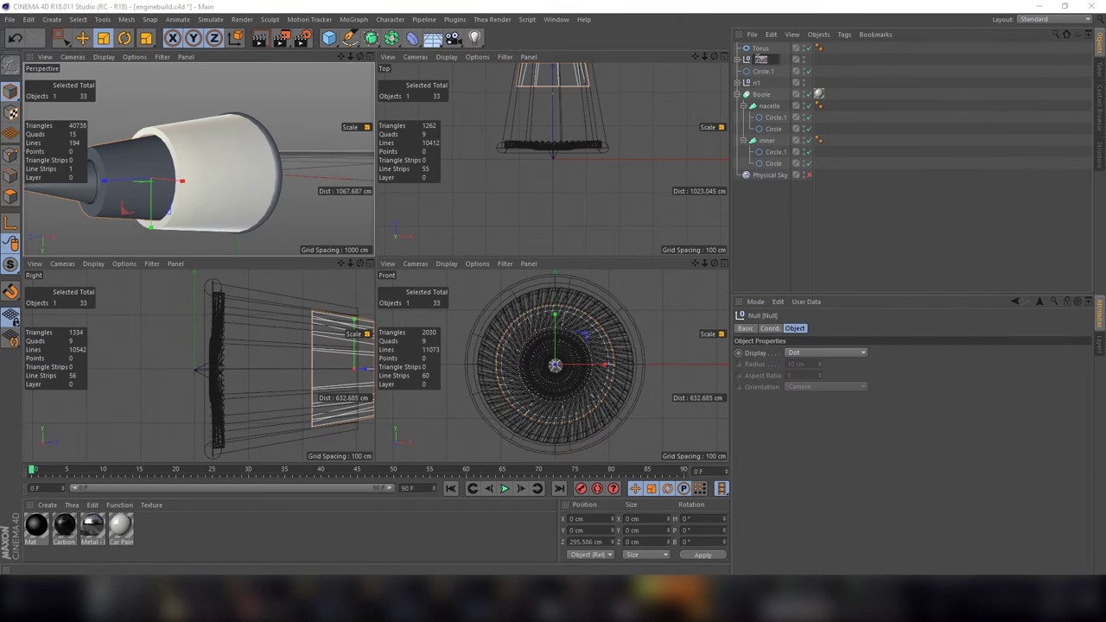
type("back")
key("Return")
Step: Slide the back group about 41 cm along Z and select the inner core Boole
key("e")
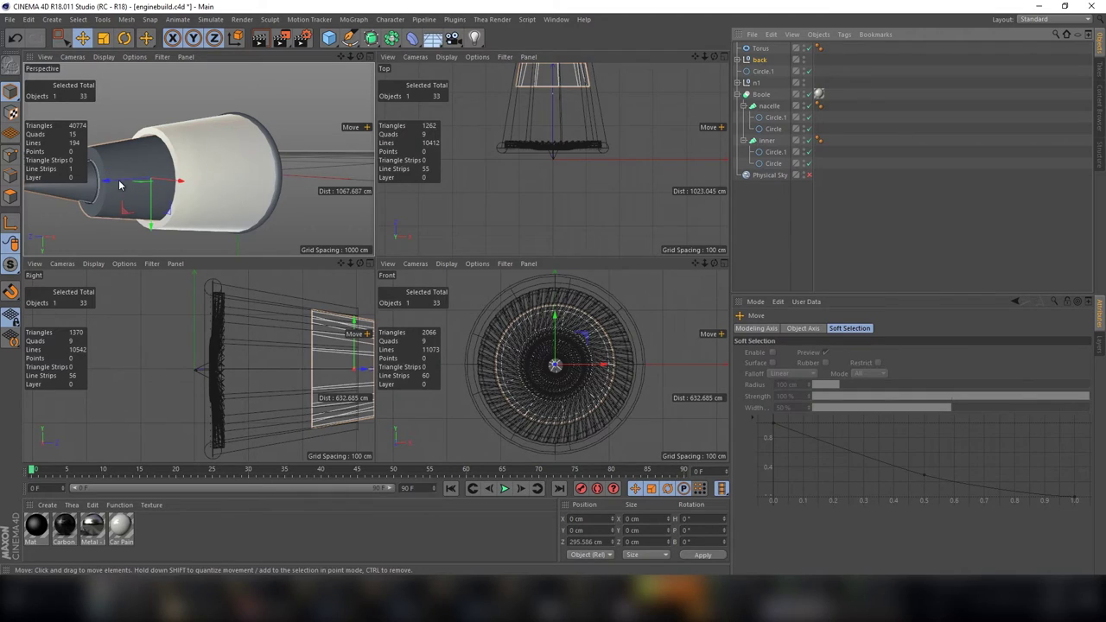
left_click_drag(119, 184, 134, 187)
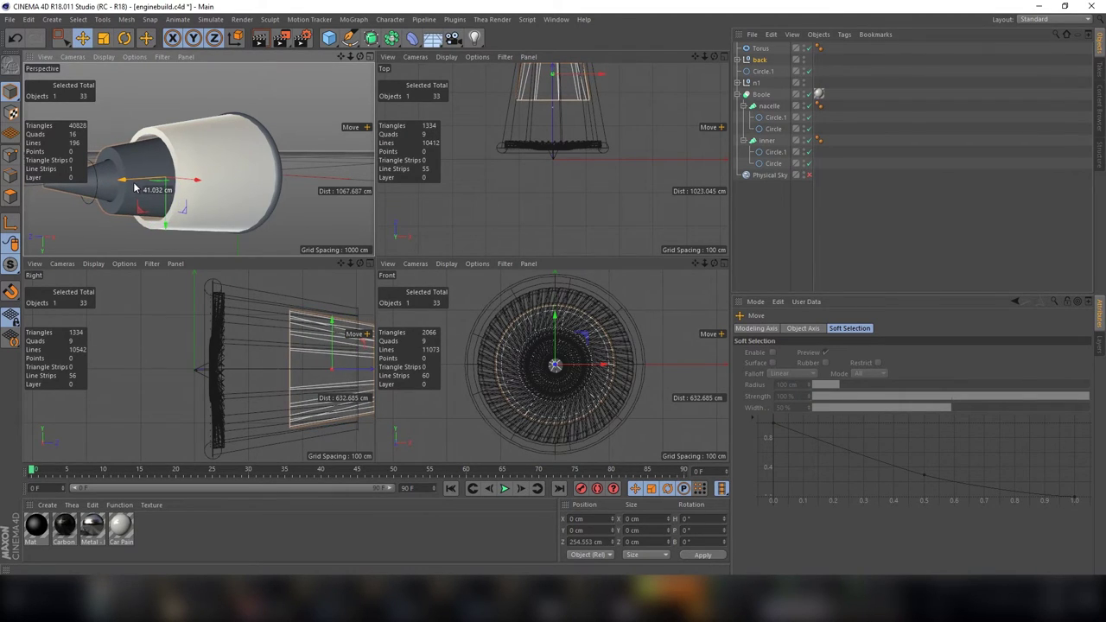
left_click(314, 68)
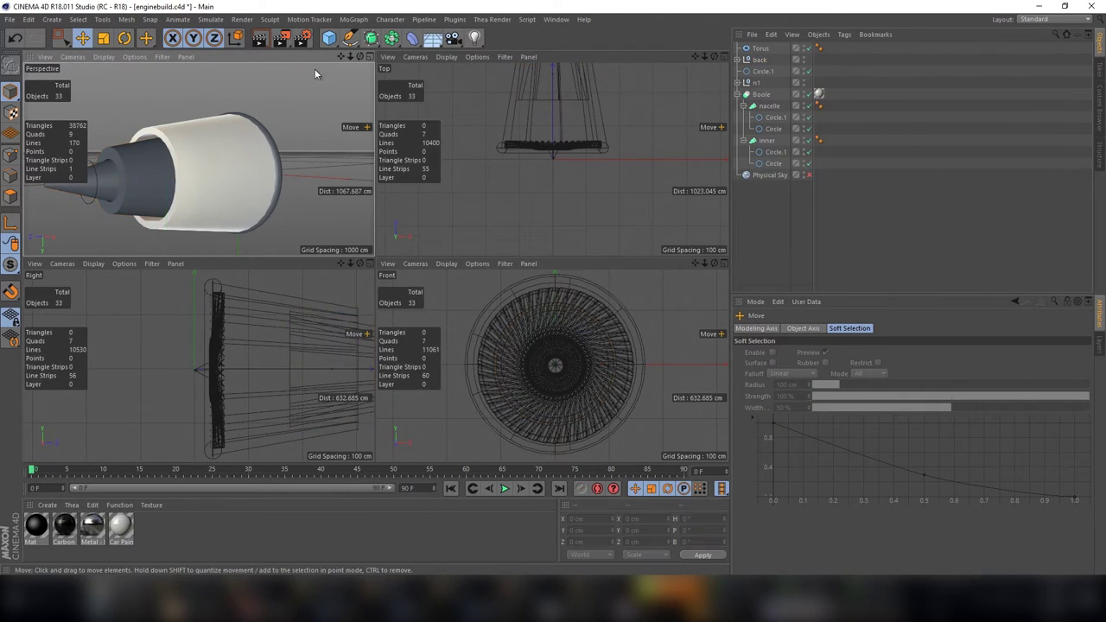
left_click_drag(199, 159, 154, 197, "alt")
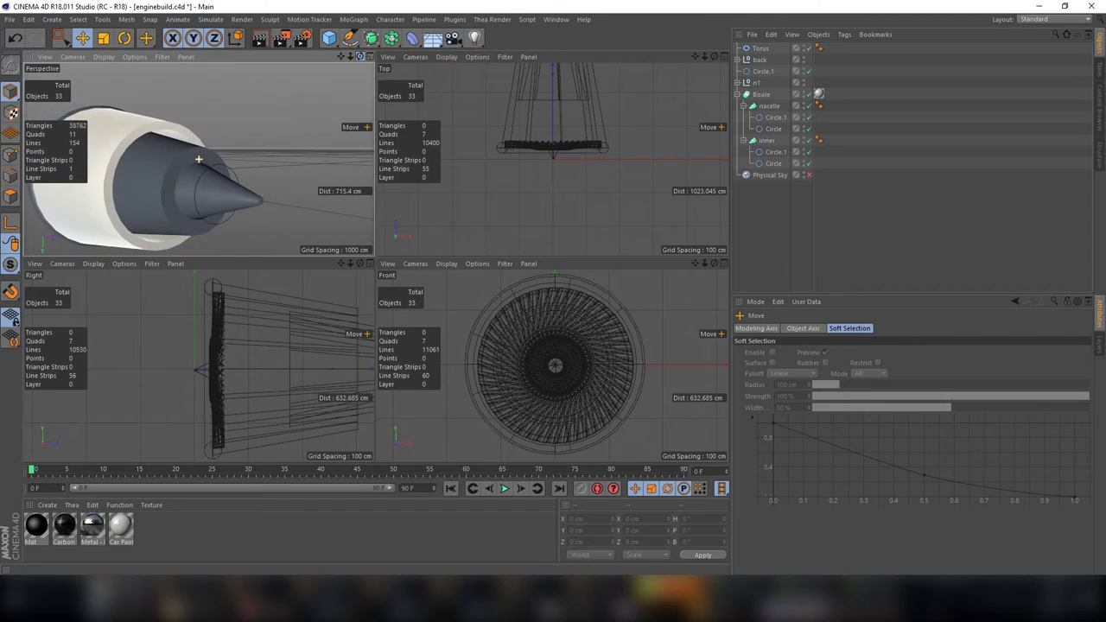
left_click(154, 197)
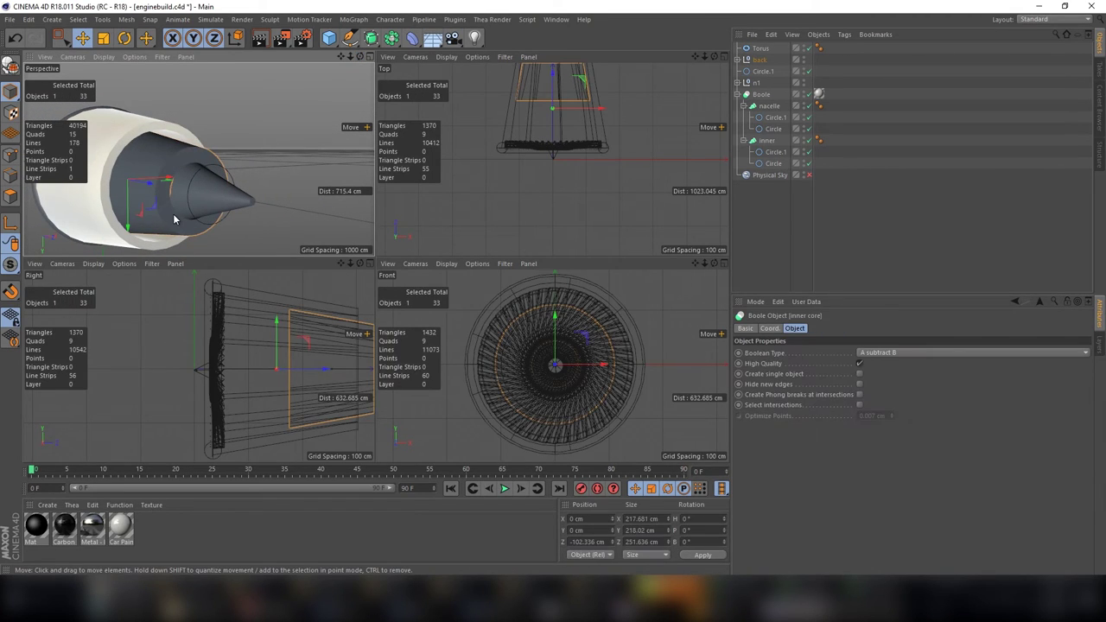
Step: Scale Circle.1 under the inner core's nacelle down to about 121 cm across
left_click(739, 60)
left_click(781, 106)
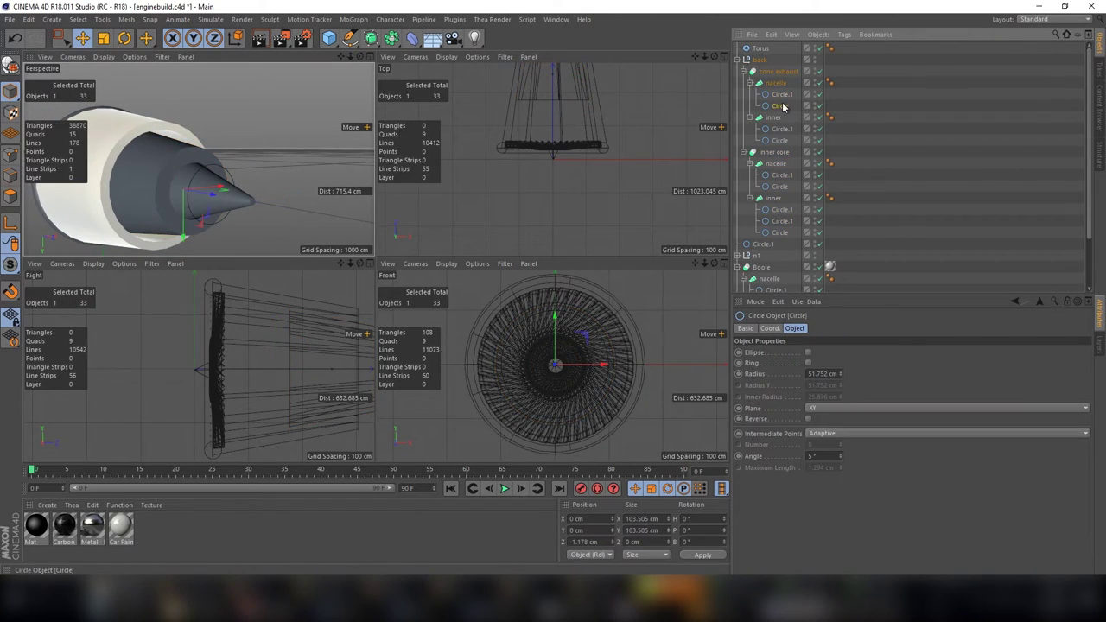
left_click(780, 129)
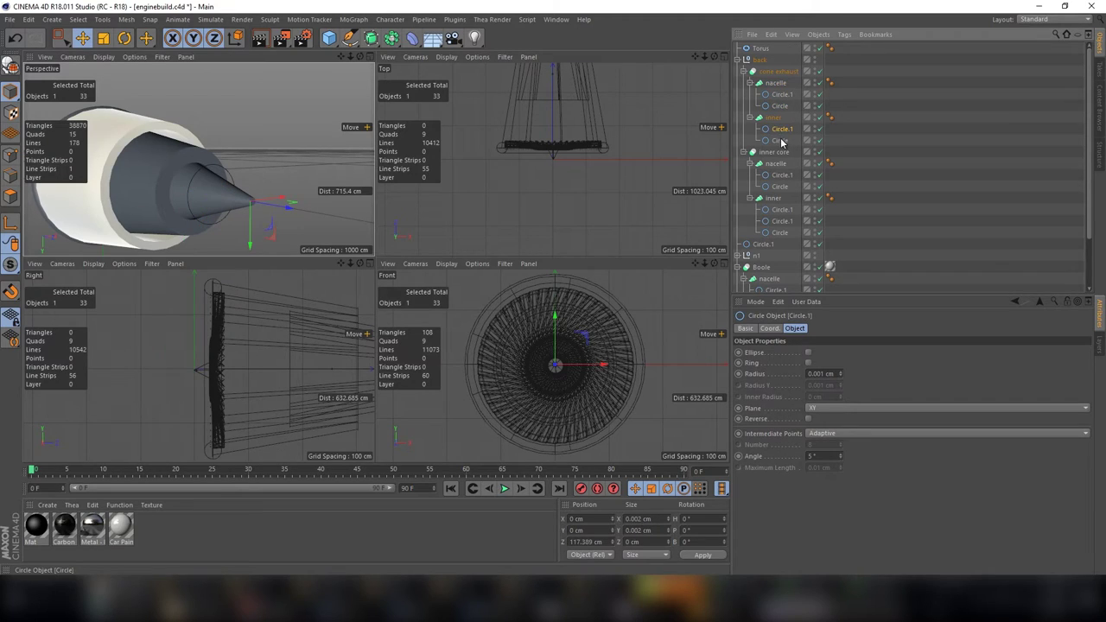
left_click(780, 140)
left_click(780, 187)
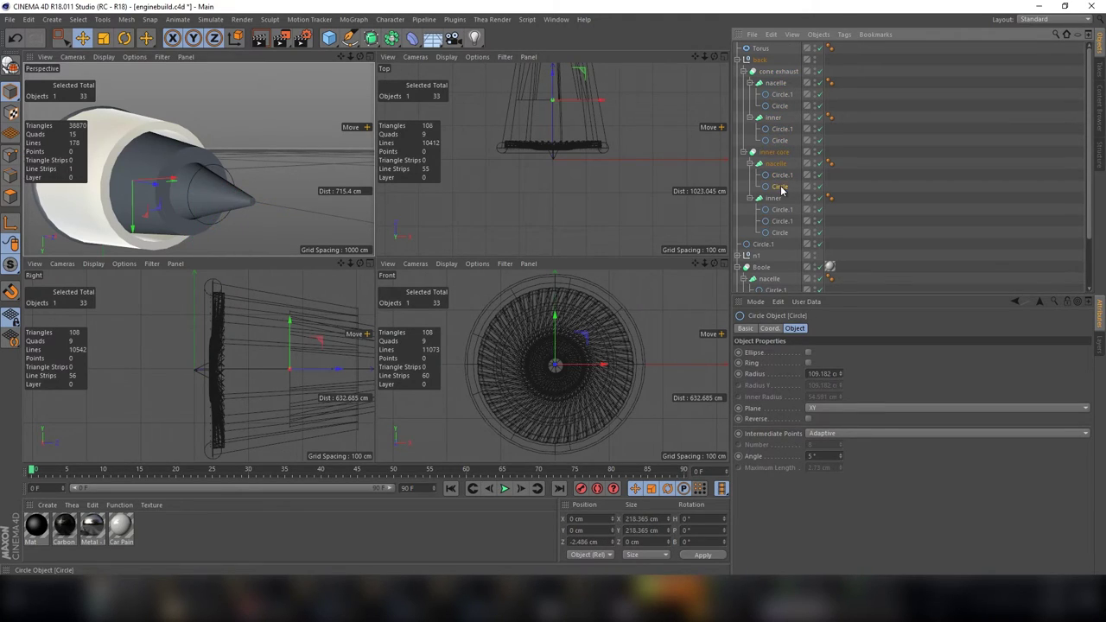
left_click(782, 176)
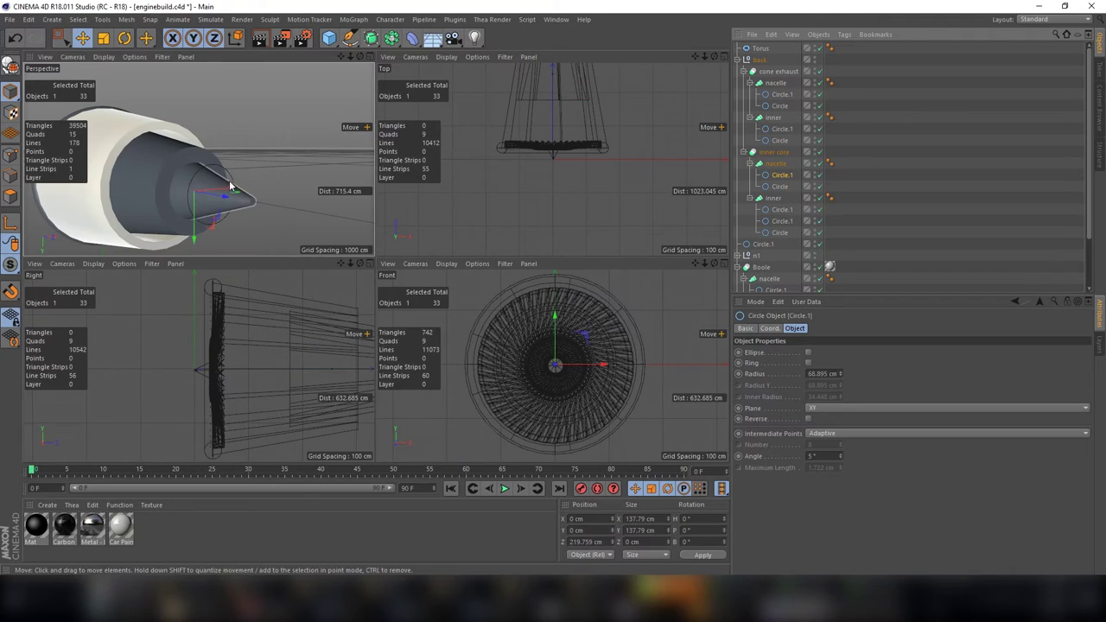
key("t")
mouse_move(205, 196)
left_mouse_down()
mouse_move(263, 175)
mouse_move(195, 198)
left_mouse_up()
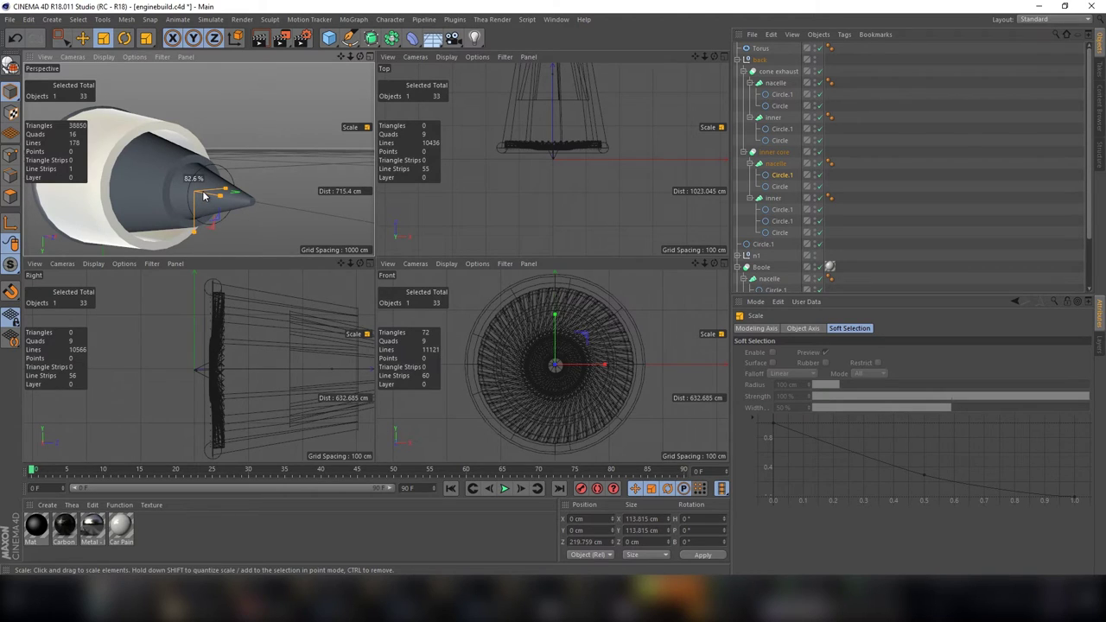
left_click_drag(204, 196, 223, 184)
scroll(285, 155, "up", 2)
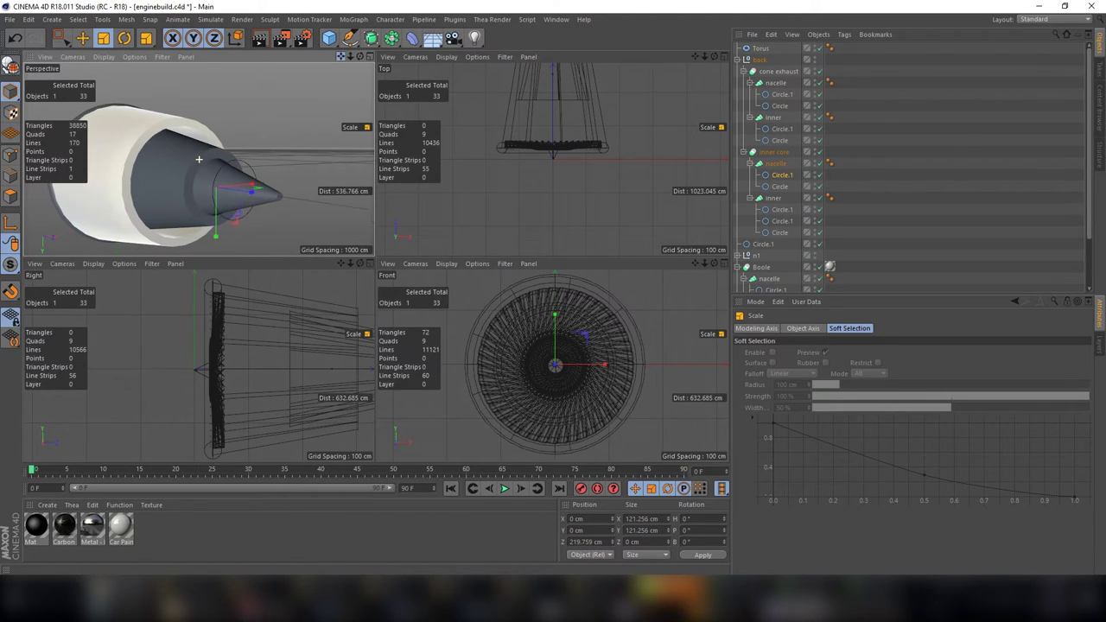
left_click(276, 200)
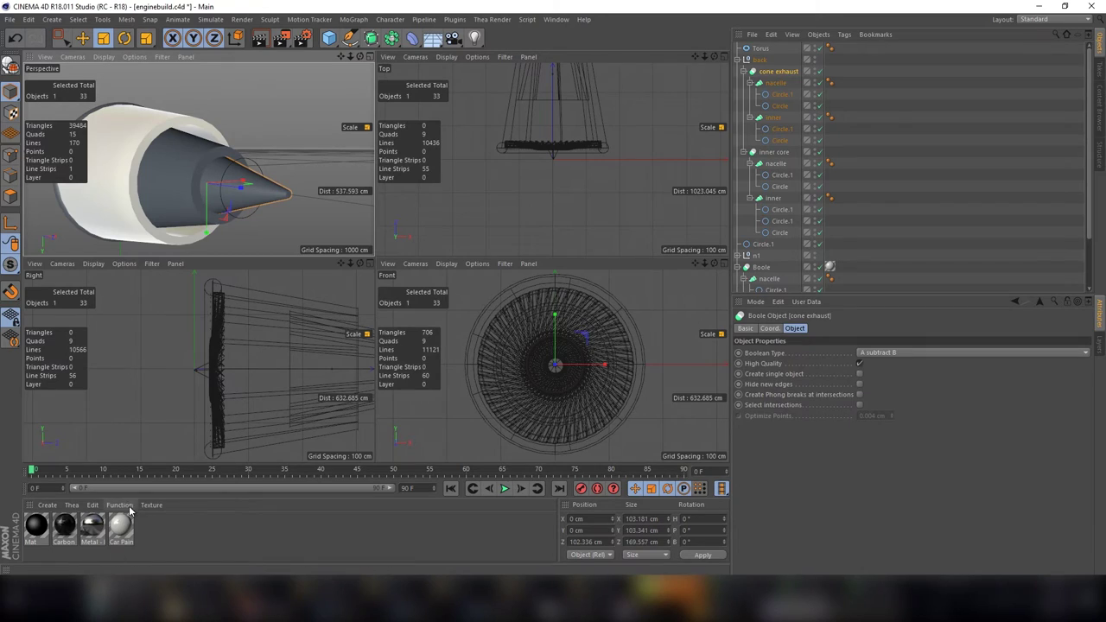
Step: Apply a dark material to the exhaust cone and Plastic Black - Glossy to the inner core
mouse_move(95, 530)
left_mouse_down()
mouse_move(257, 199)
mouse_move(278, 201)
left_mouse_up()
left_click(171, 202)
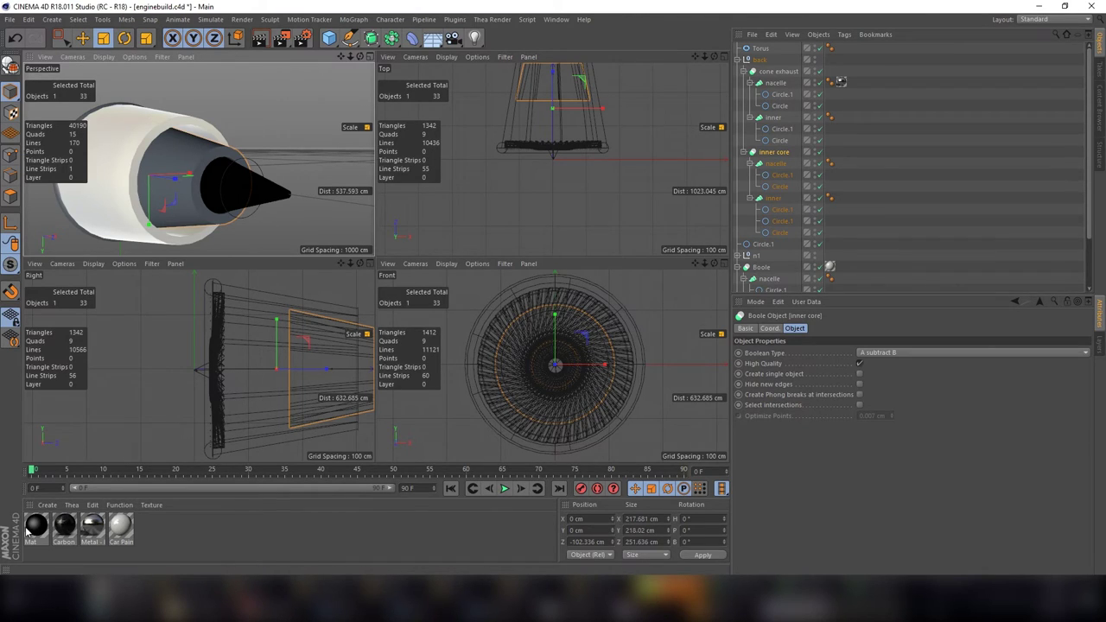
left_click(1100, 76)
left_click(1099, 93)
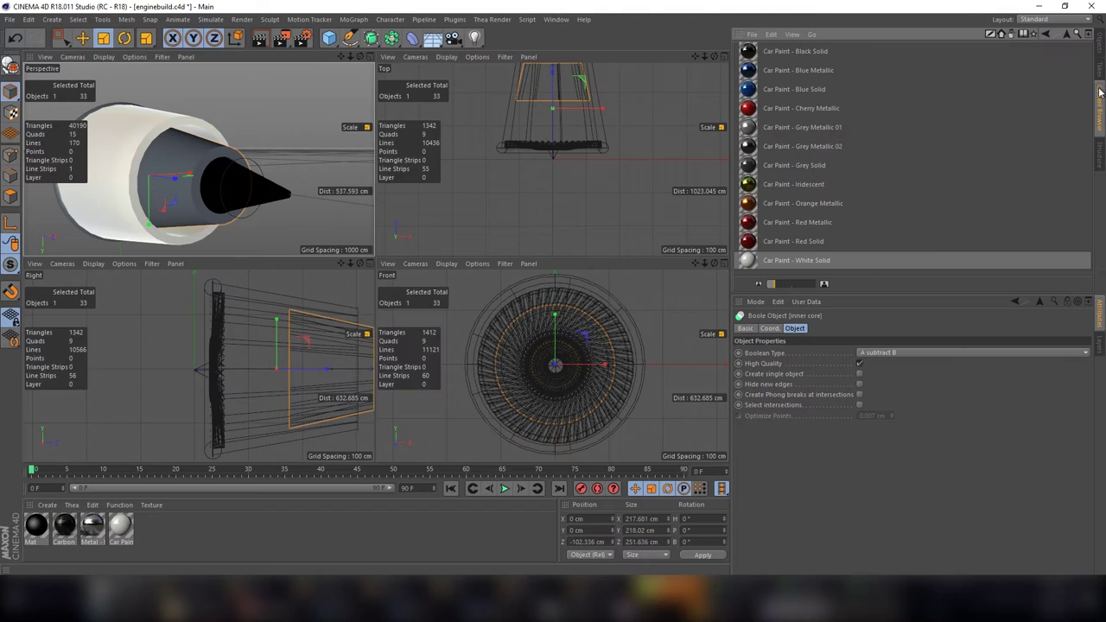
left_click(1067, 36)
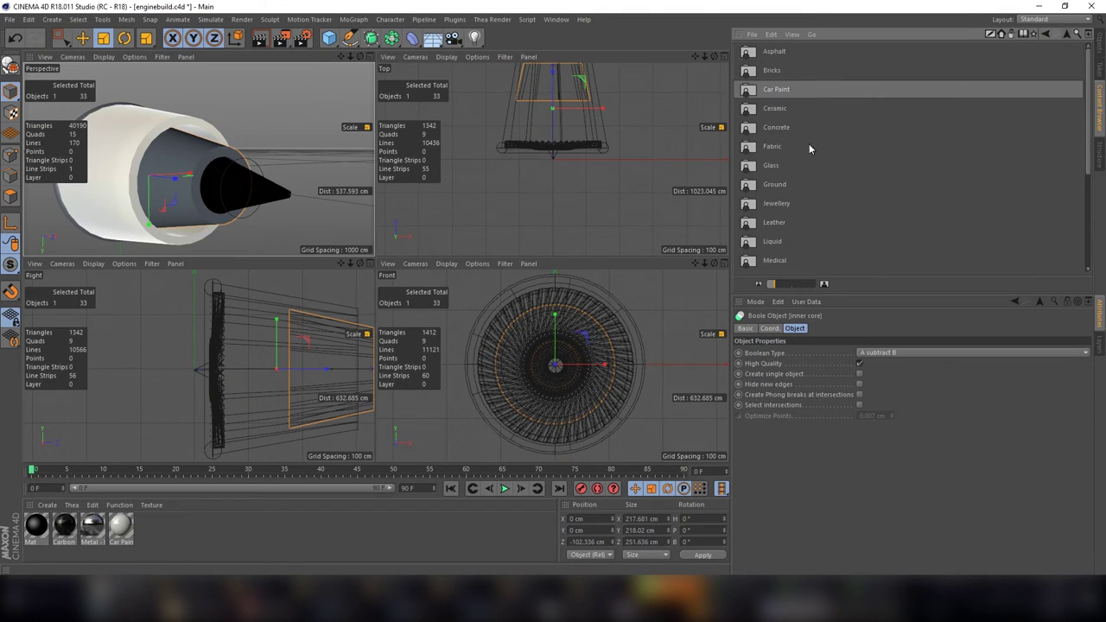
scroll(783, 173, "down", 3)
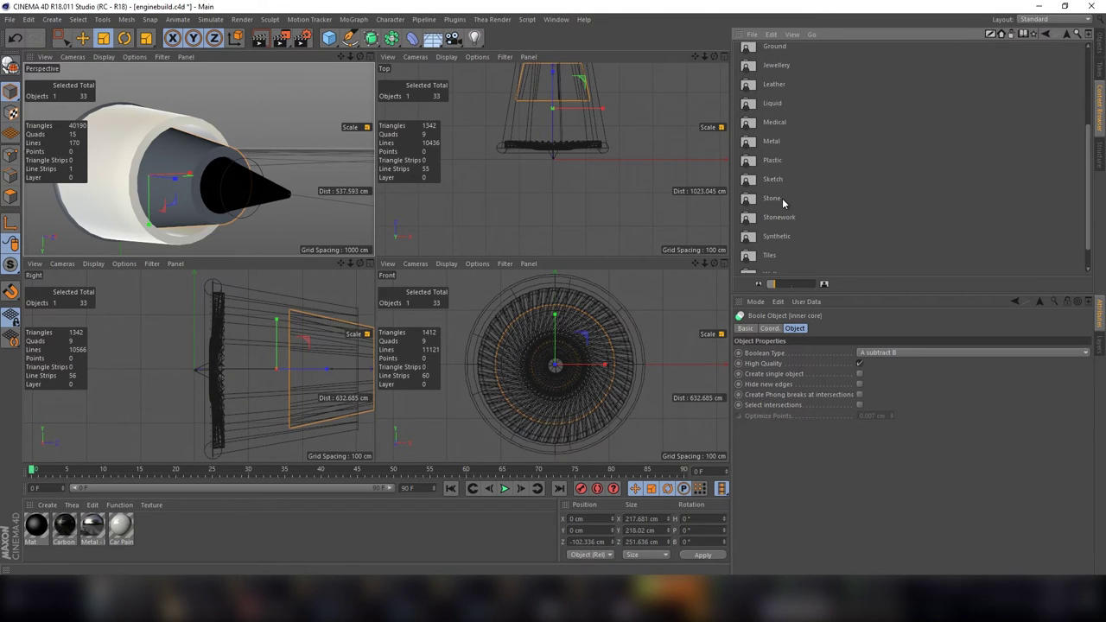
double_click(777, 182)
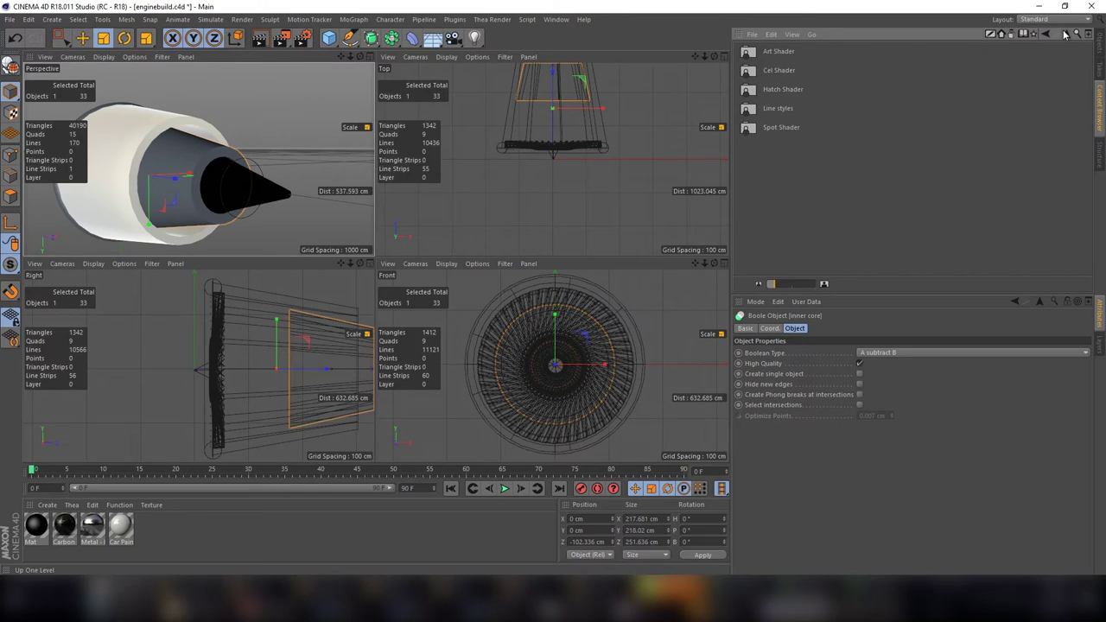
left_click(1065, 35)
double_click(785, 160)
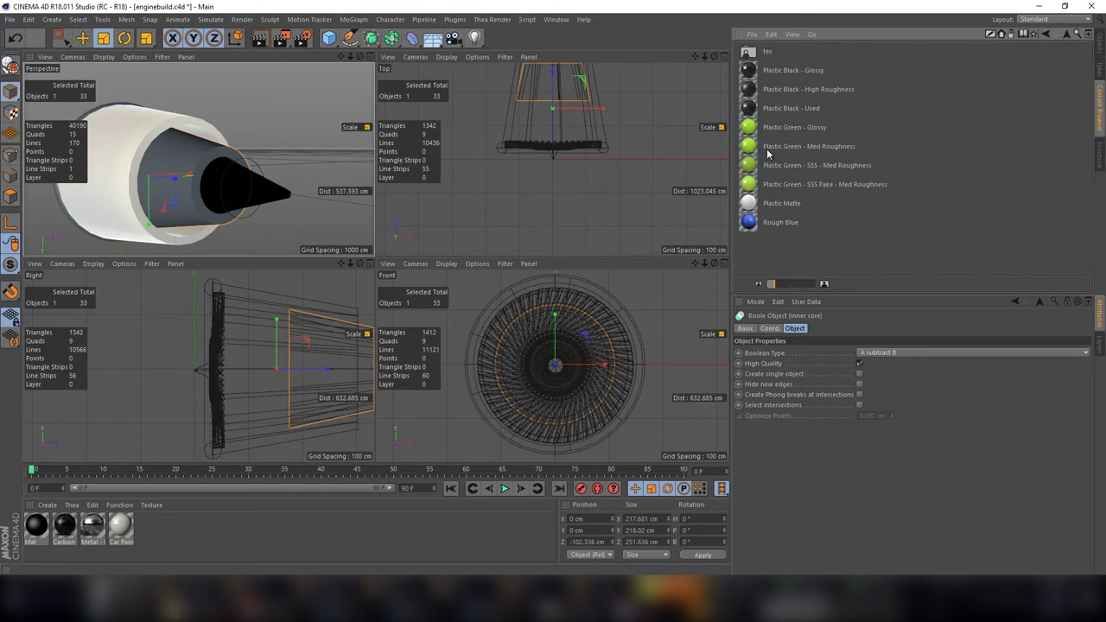
mouse_move(790, 69)
left_mouse_down()
mouse_move(231, 169)
mouse_move(181, 159)
left_mouse_up()
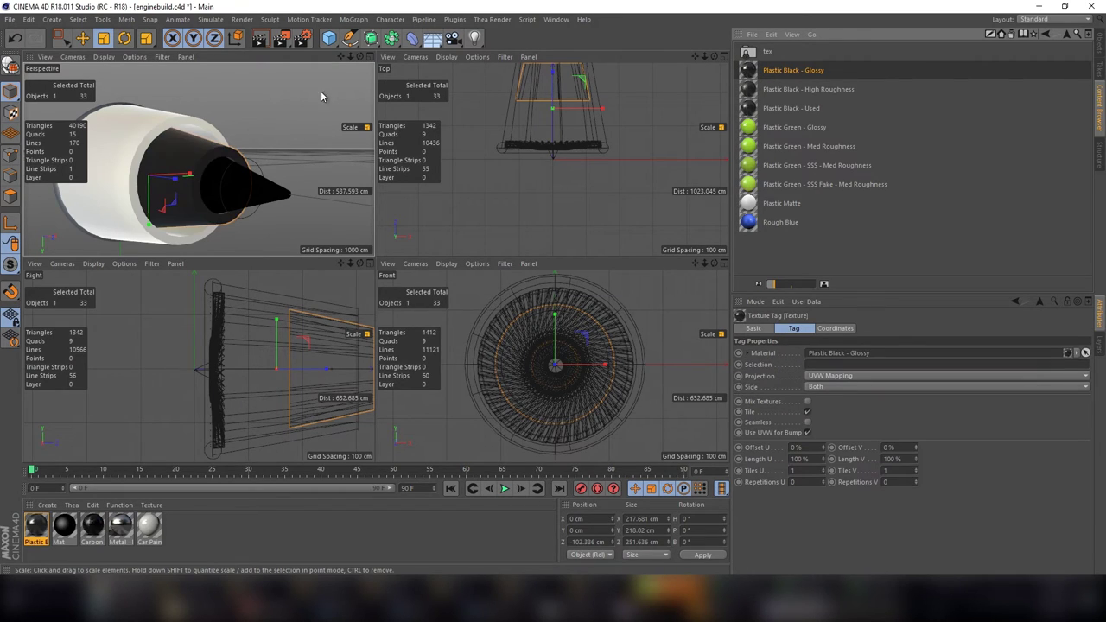
Step: Convert the torus lip into an editable polygon object
key("F1")
left_click_drag(713, 55, 657, 103)
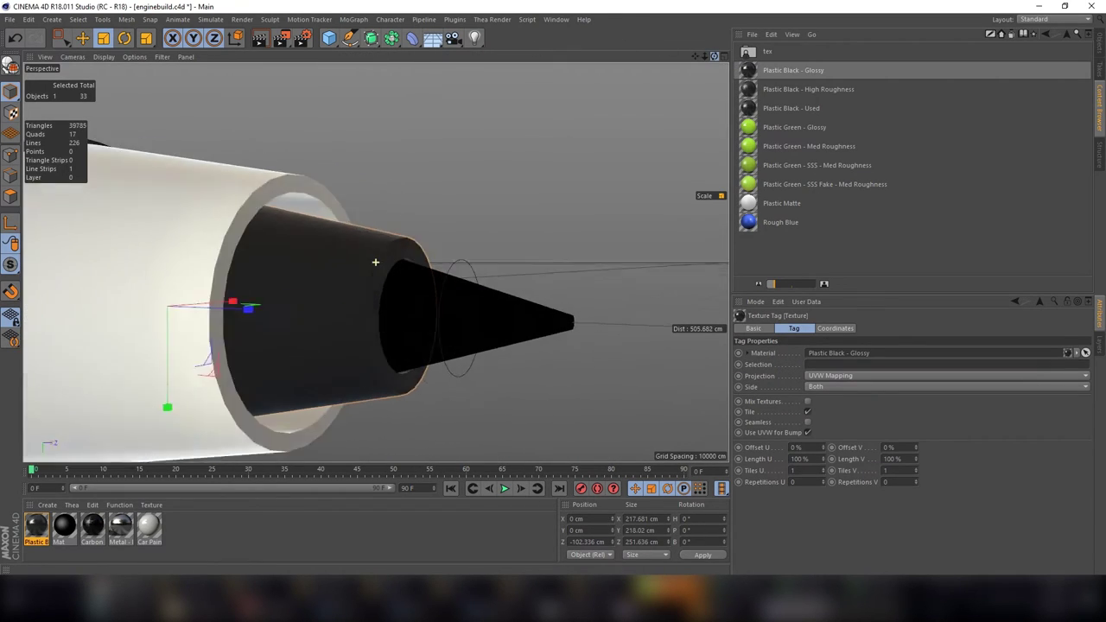
left_click_drag(696, 55, 327, 170)
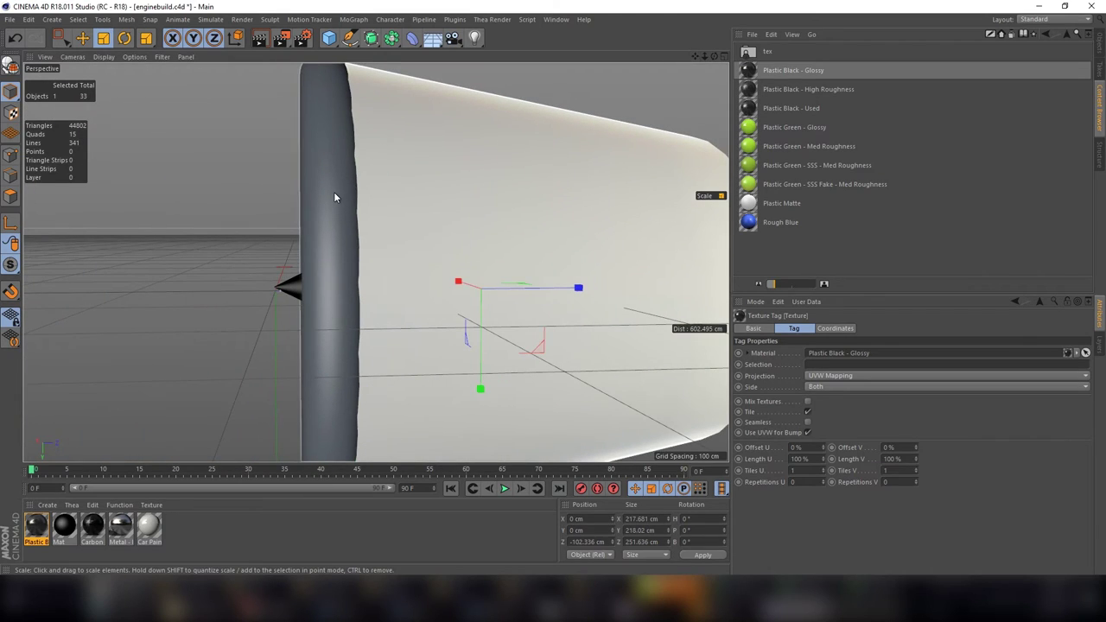
left_click(334, 192)
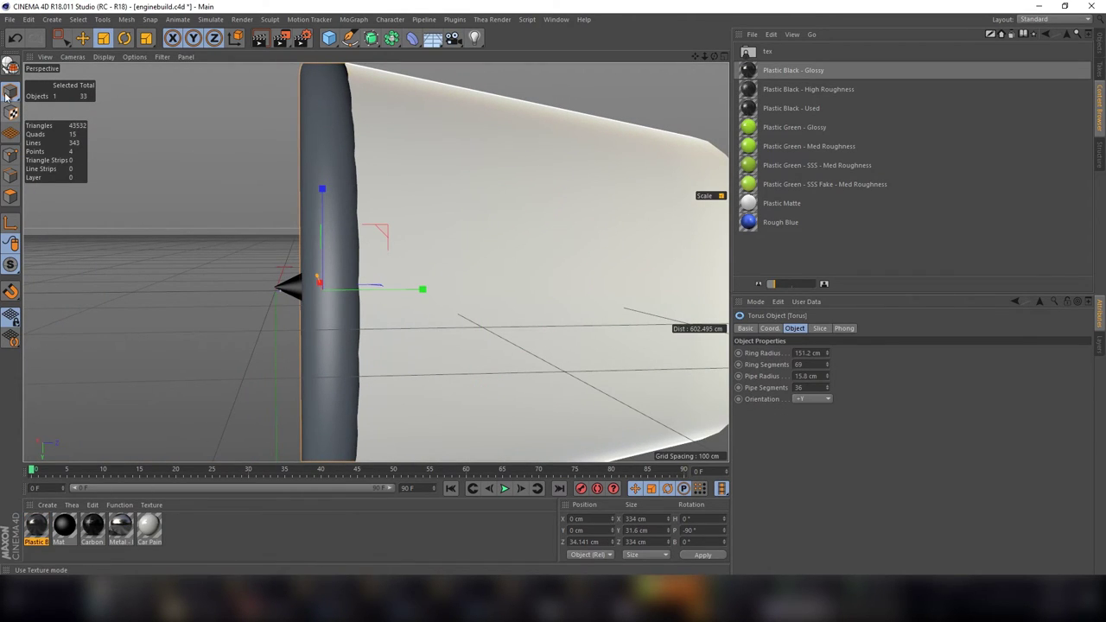
key("c")
left_click(724, 56)
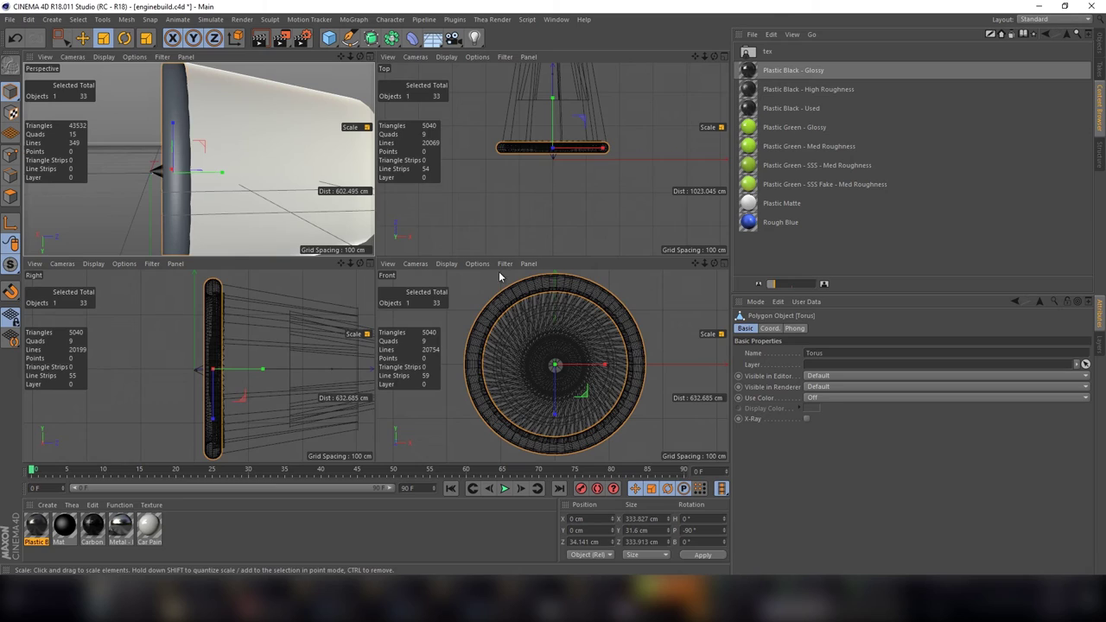
Step: Select the back half of the torus polygons, then clear the selection
left_click(60, 40)
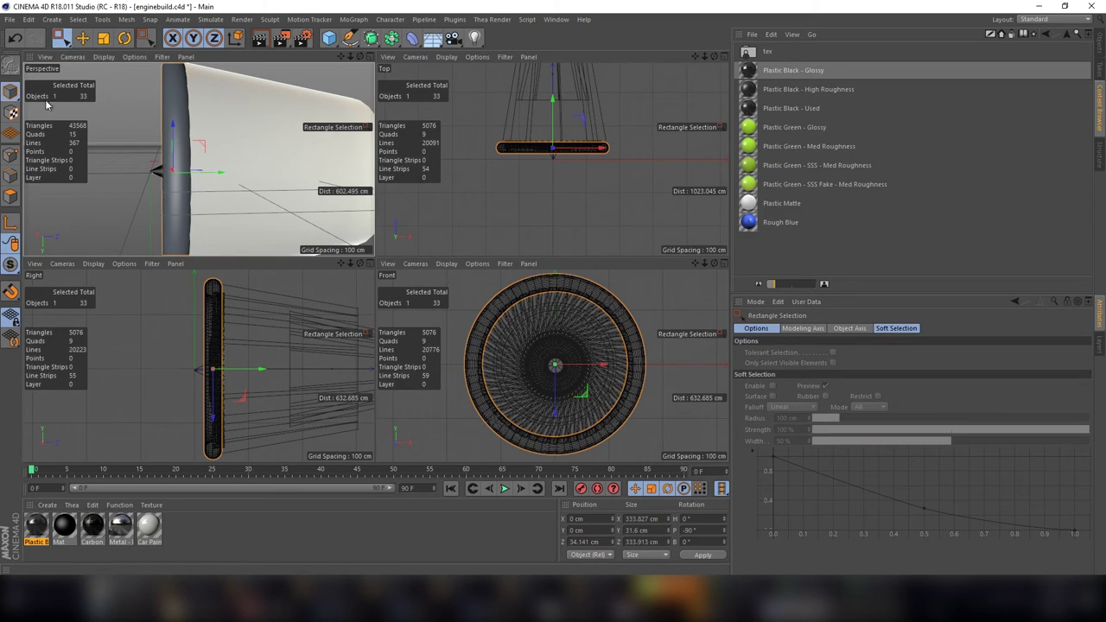
left_click(11, 196)
key("ctrl+a")
left_click_drag(212, 274, 235, 475)
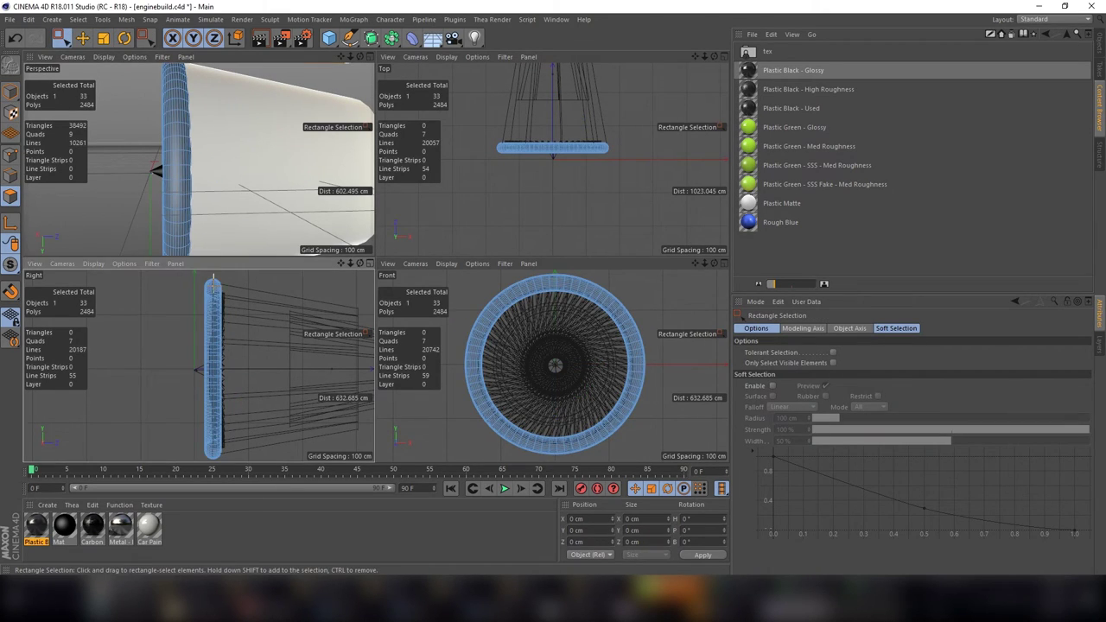
left_click(258, 286)
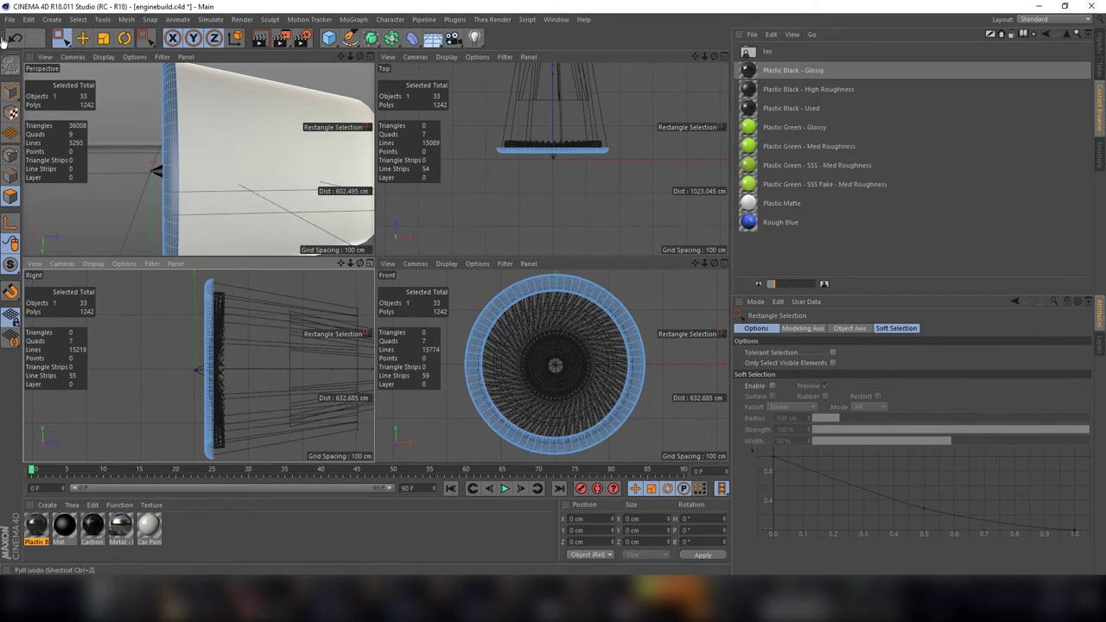
left_click(10, 92)
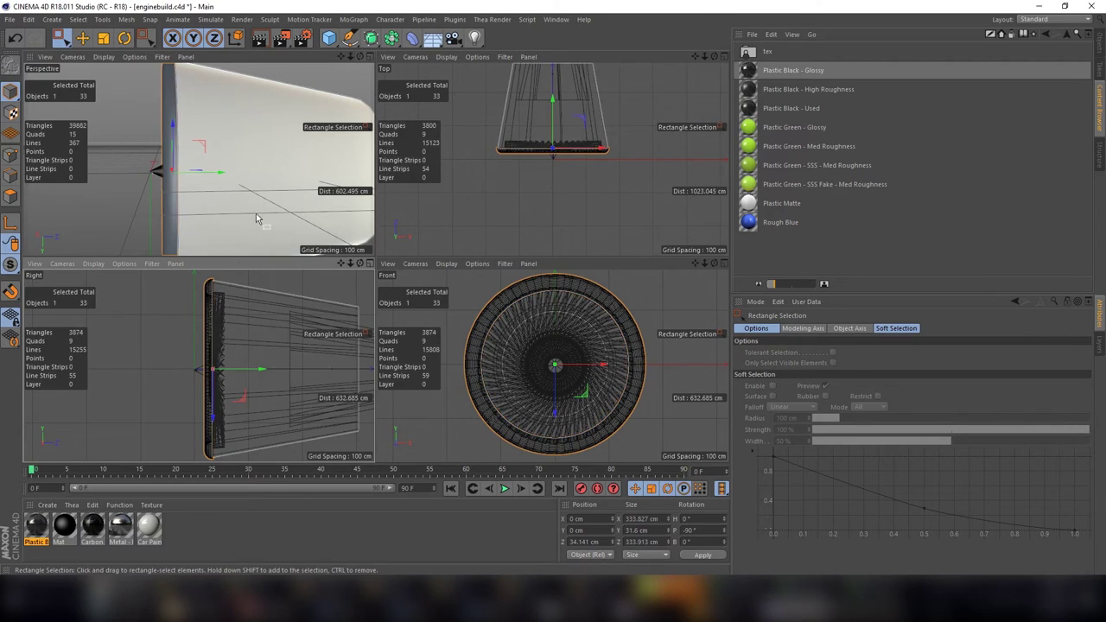
Step: Zoom out in a full perspective view to see the whole engine with the Move tool active
key("e")
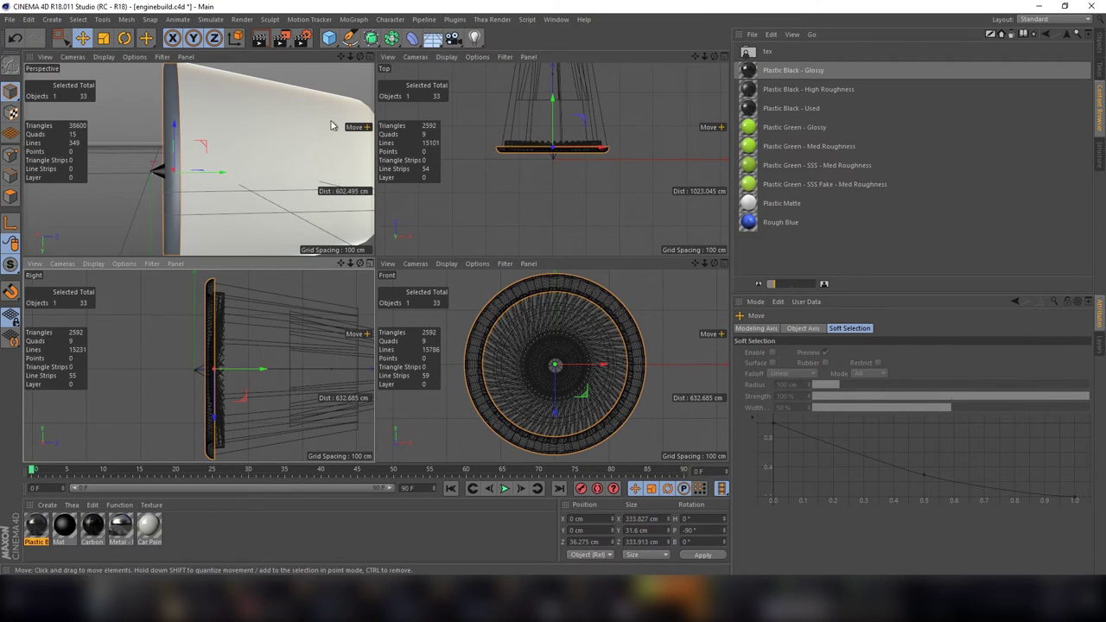
left_click(369, 56)
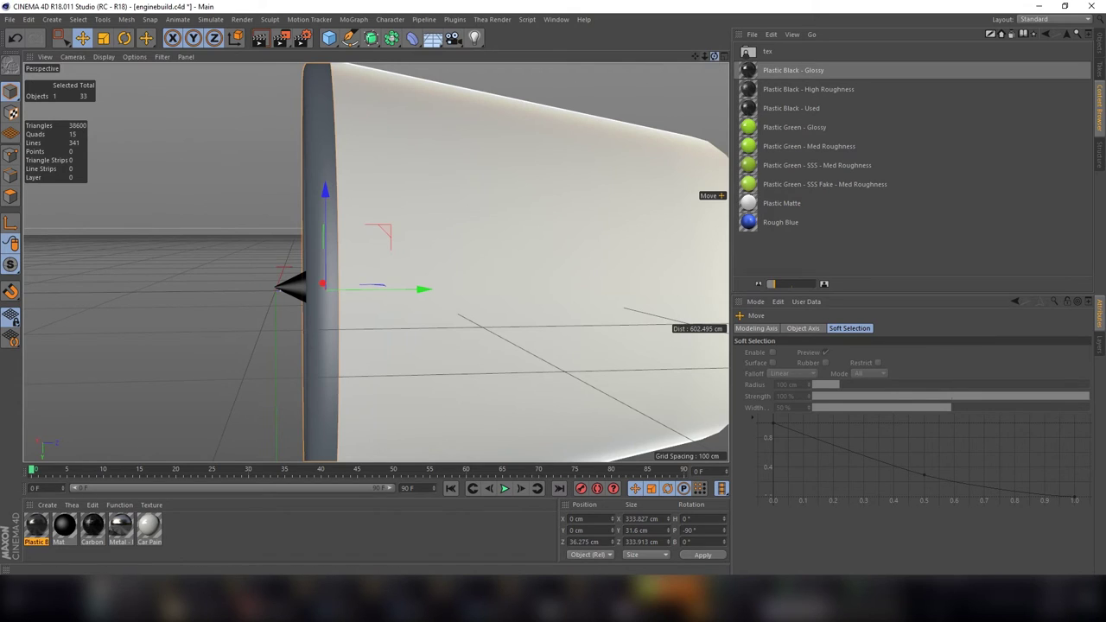
left_click_drag(375, 262, 374, 262, "alt")
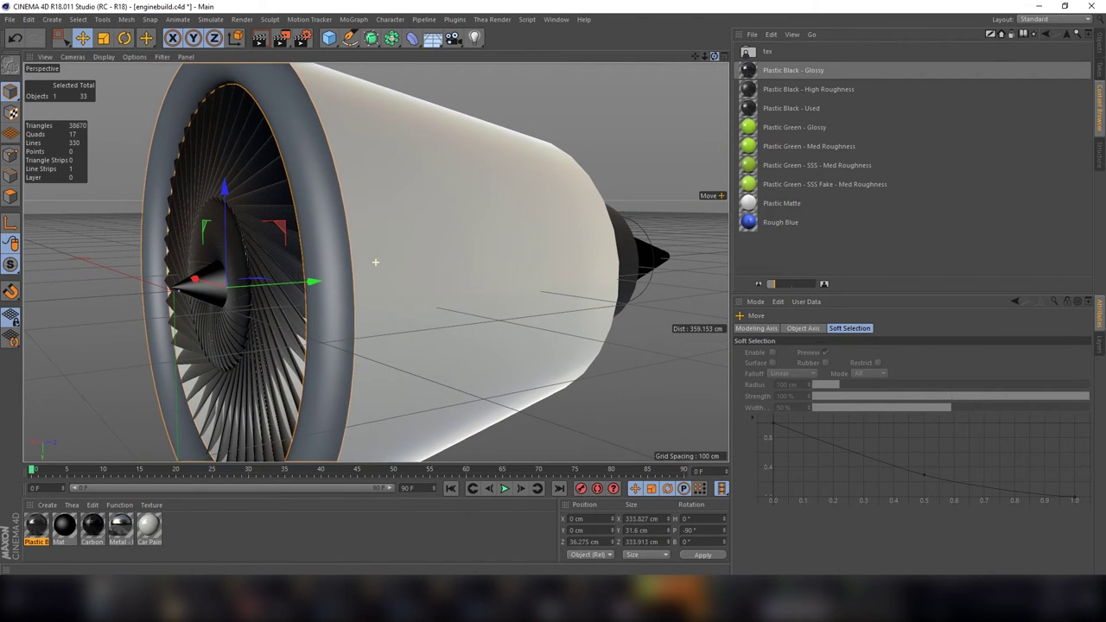
left_click_drag(701, 59, 786, 58)
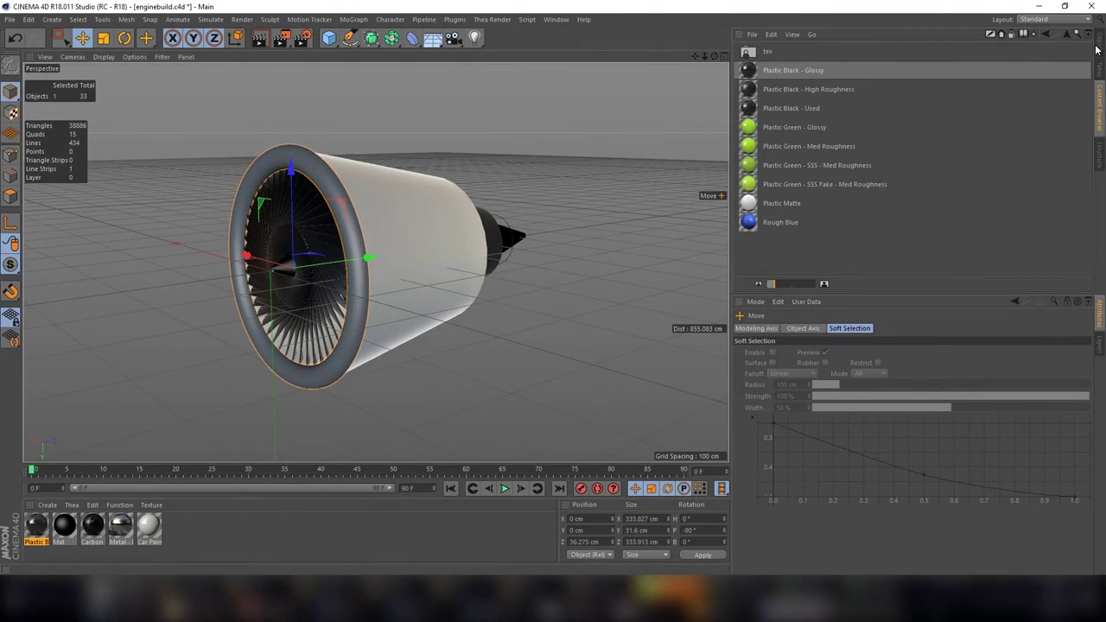
left_click(1099, 43)
Step: Select the n1 fan group, push it deeper along Z and shrink it slightly
left_click(740, 60)
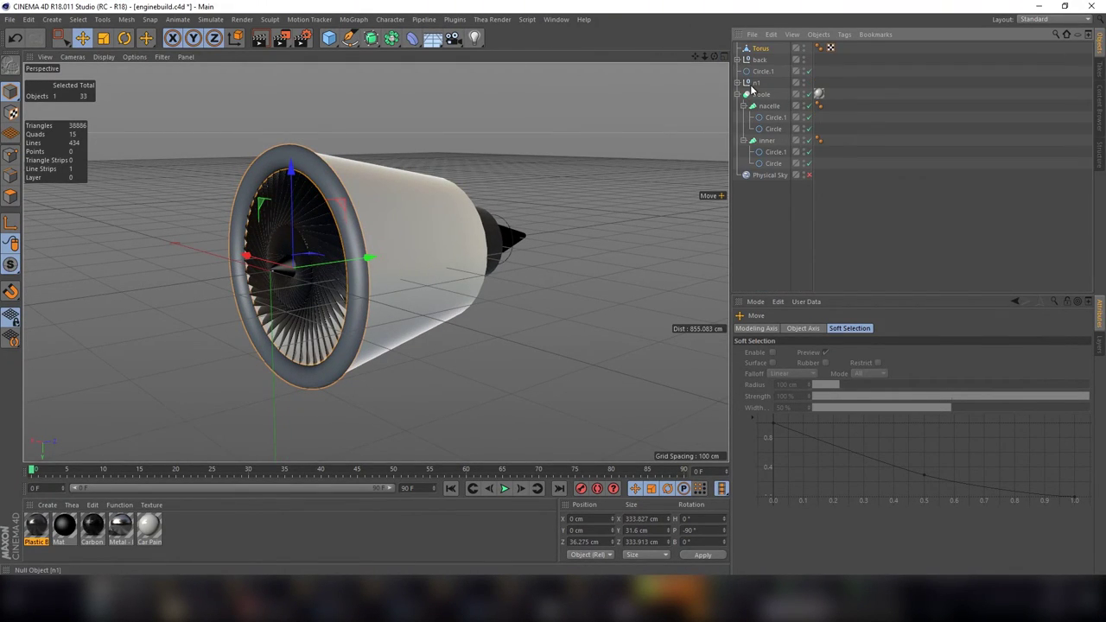
left_click(758, 83)
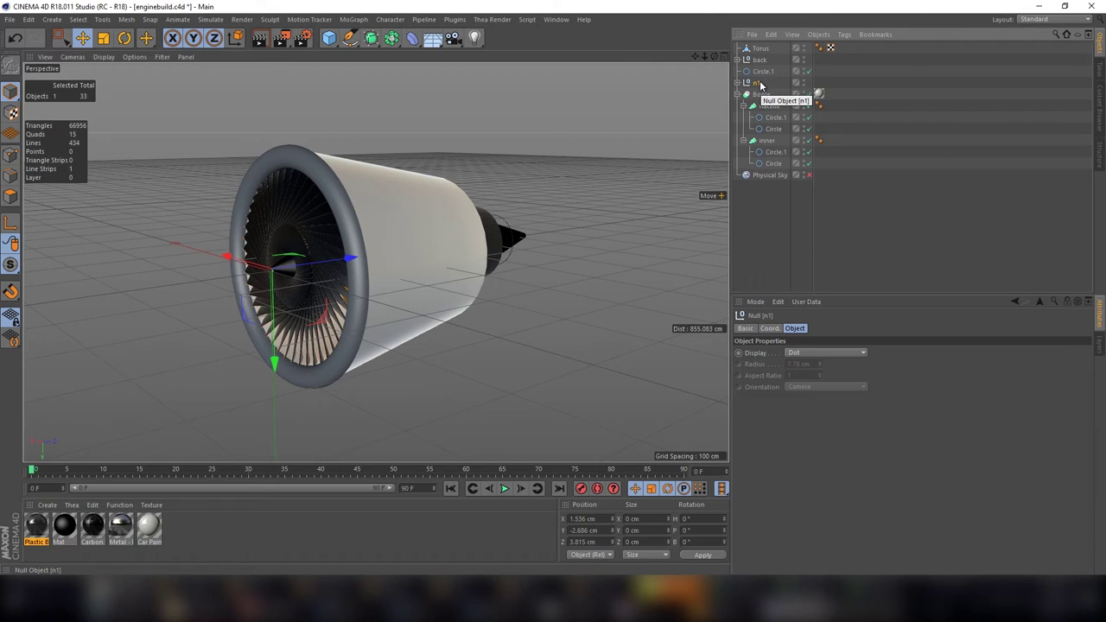
mouse_move(324, 259)
left_mouse_down()
mouse_move(337, 266)
mouse_move(319, 259)
left_mouse_up()
key("t")
left_click_drag(411, 153, 376, 163)
Step: Reposition the fan group to about 60.1 cm along Z and scale it down a bit more
left_click_drag(714, 59, 375, 261)
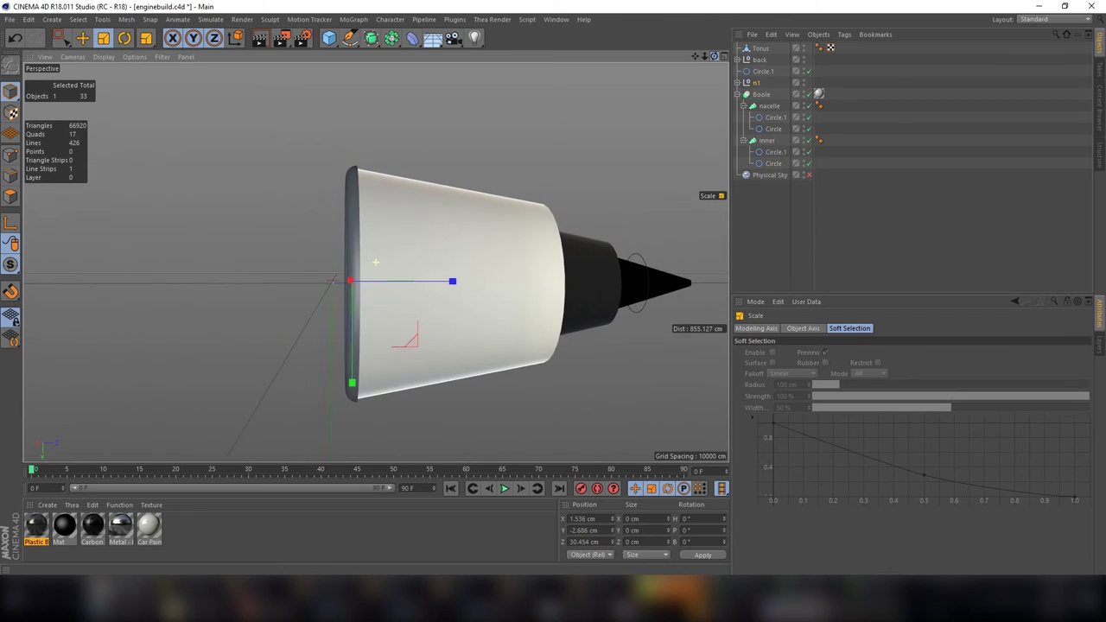
left_click_drag(713, 58, 668, 90)
key("e")
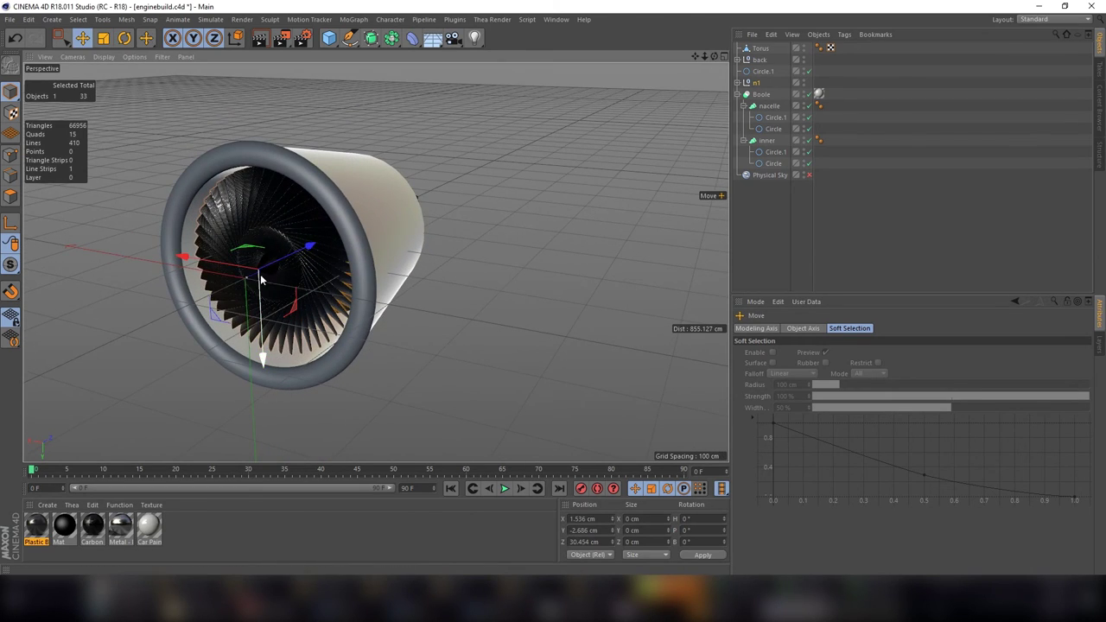
left_click_drag(291, 261, 313, 251)
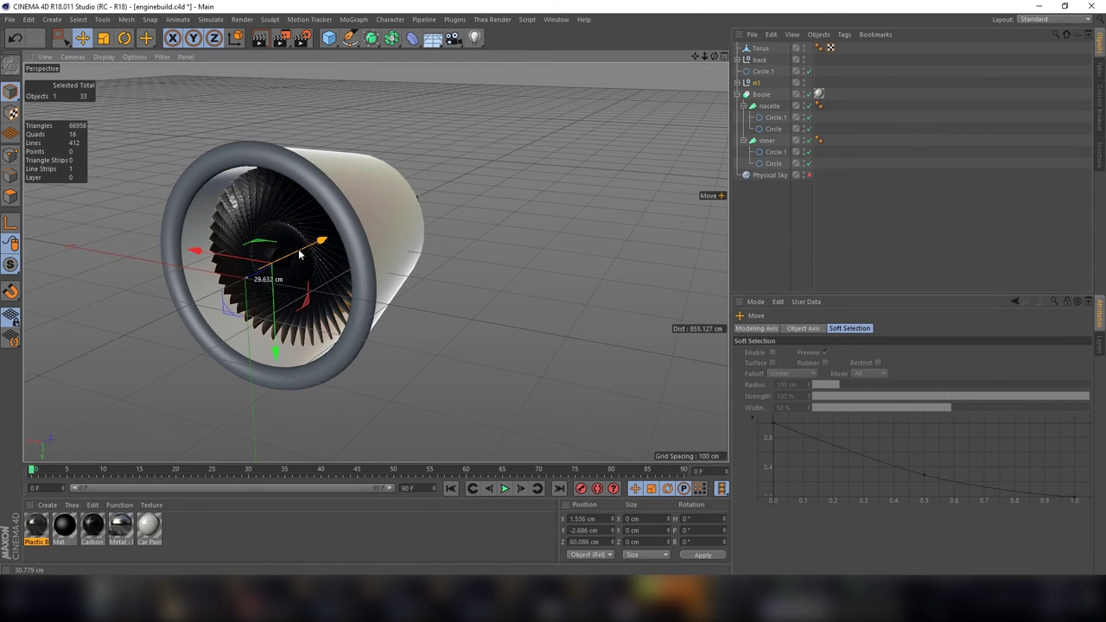
key("t")
mouse_move(363, 111)
left_mouse_down()
mouse_move(344, 130)
mouse_move(351, 121)
left_mouse_up()
left_click_drag(714, 57, 683, 61)
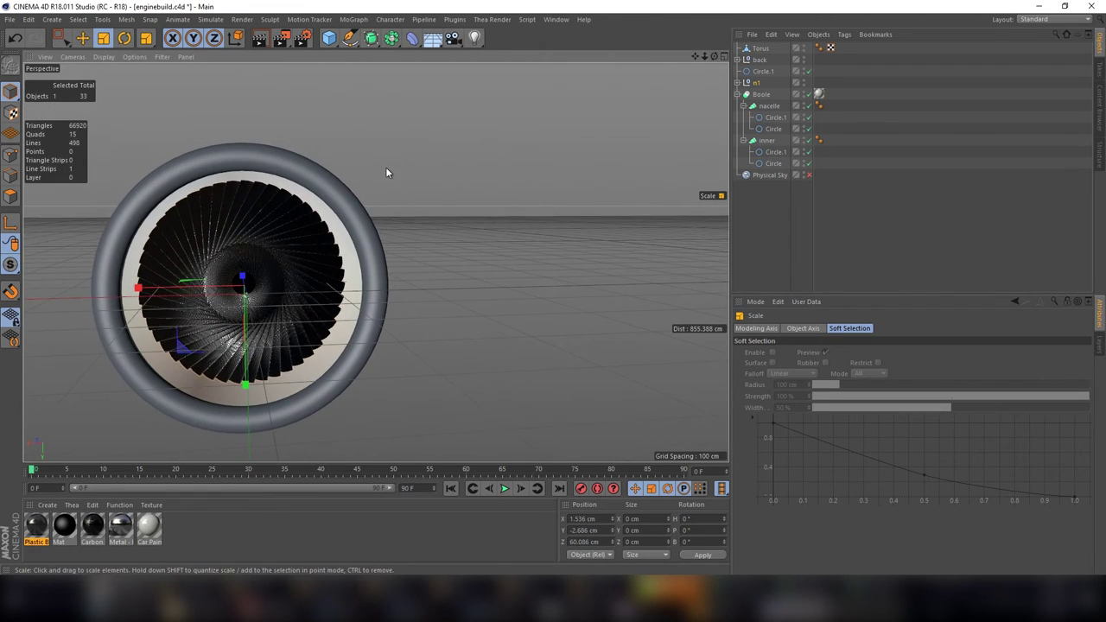
left_click(325, 198)
Step: Apply the Metal - Brushed material to the torus lip
left_click(120, 526)
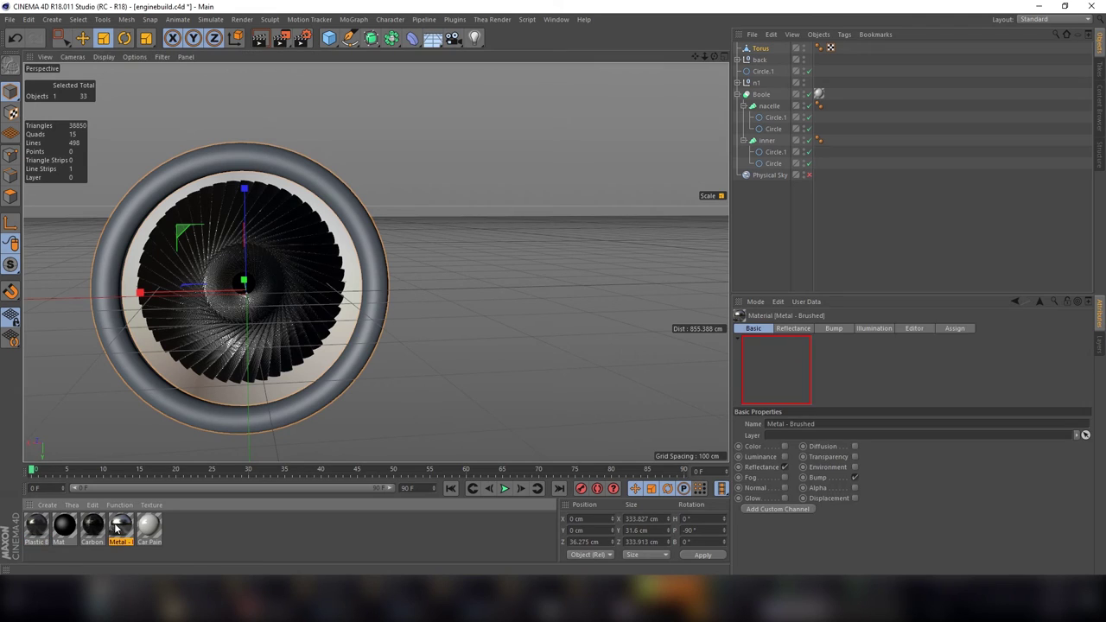
left_click_drag(377, 311, 379, 313)
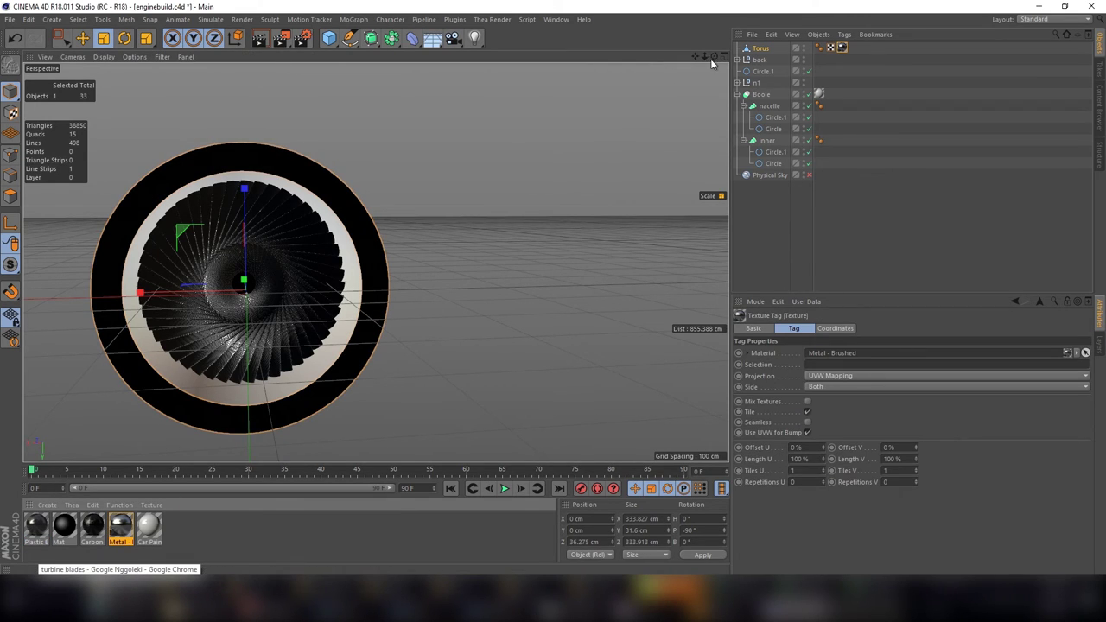
left_click_drag(714, 58, 711, 54)
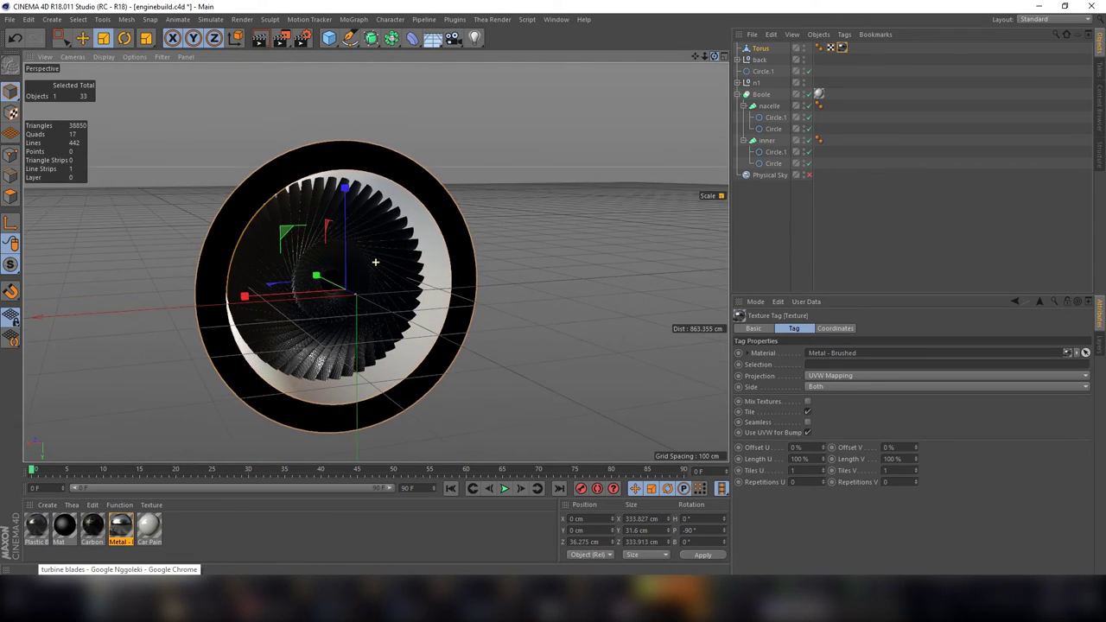
mouse_move(375, 262)
left_mouse_down("alt")
mouse_move(547, 131)
mouse_move(532, 132)
left_mouse_up("alt")
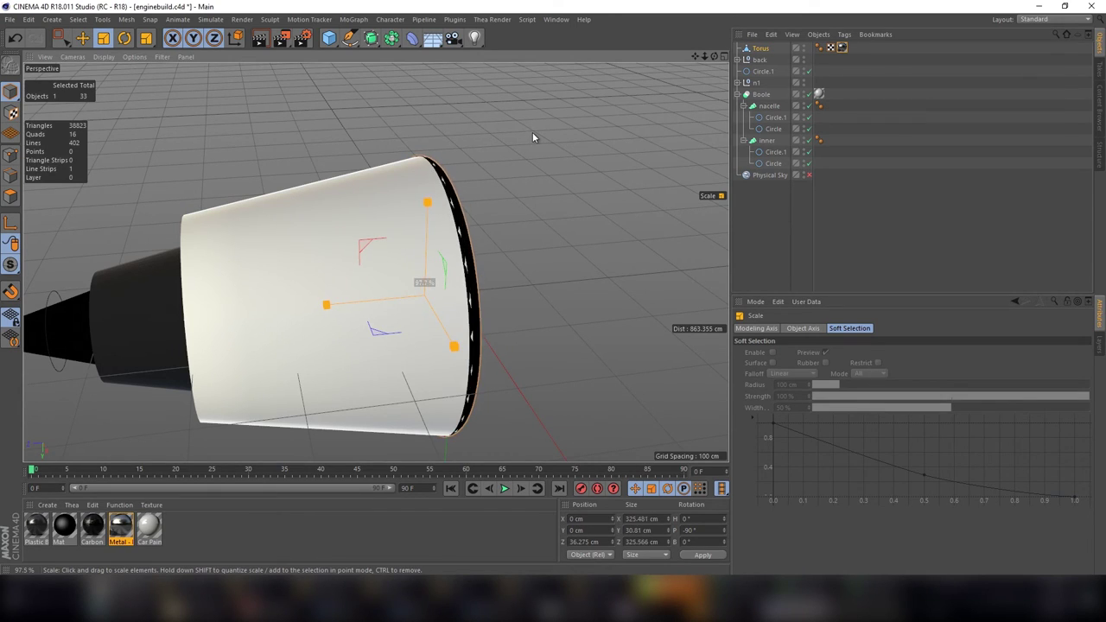
Step: Slide the torus lip to about 31 cm along Z onto the nacelle rim
key("e")
left_click_drag(342, 307, 354, 308)
left_click_drag(713, 57, 656, 78)
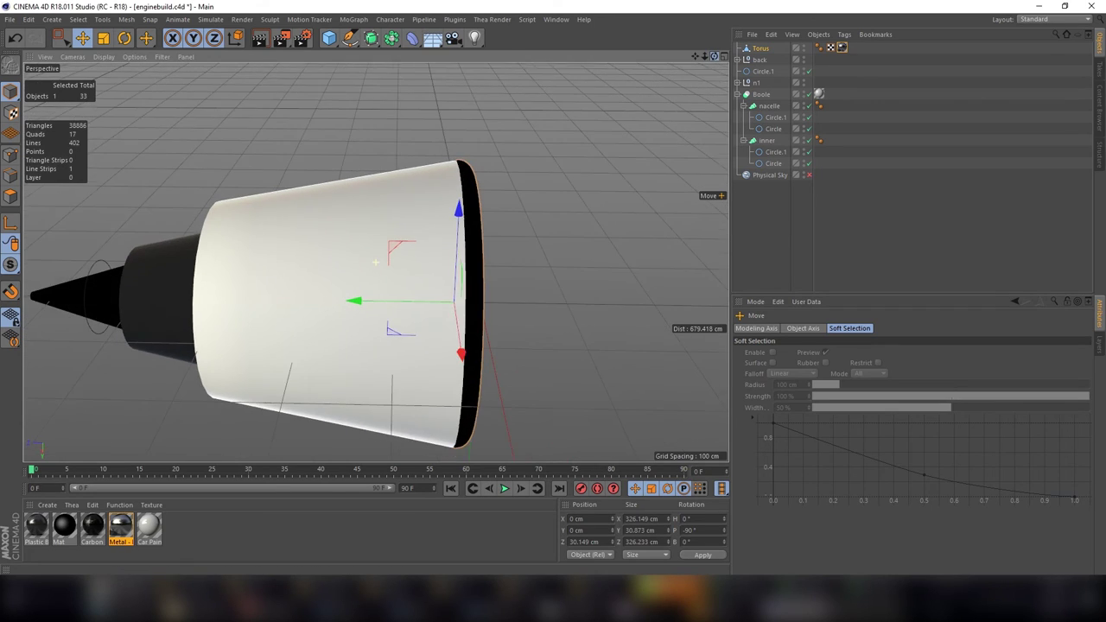
left_click_drag(386, 331, 386, 334)
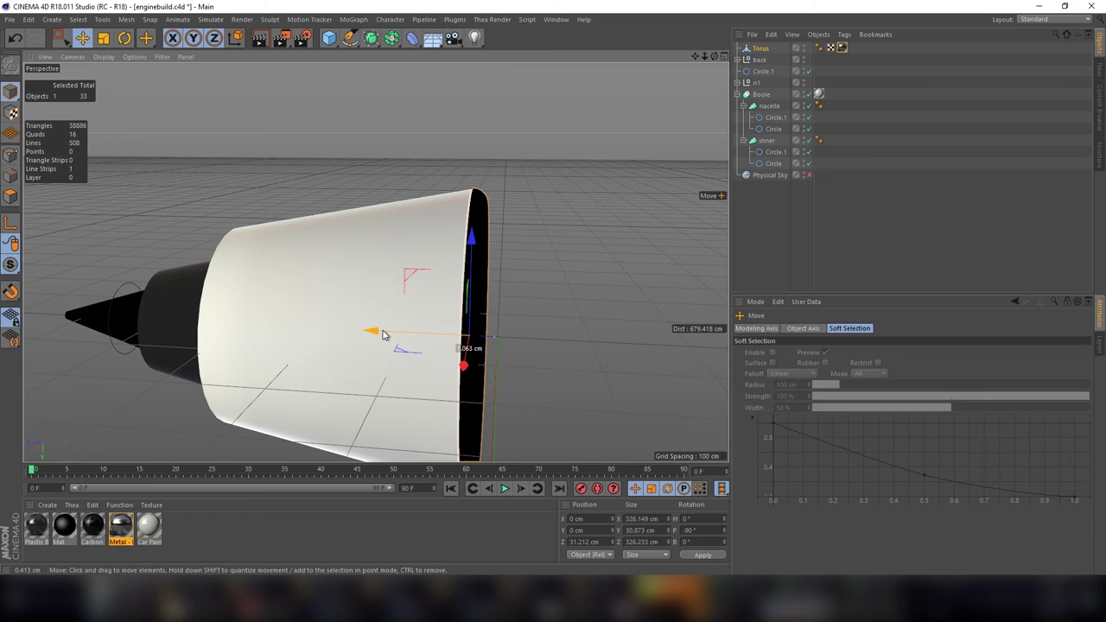
left_click(587, 254)
mouse_move(716, 56)
left_mouse_down()
mouse_move(683, 74)
mouse_move(691, 61)
mouse_move(713, 82)
left_mouse_up()
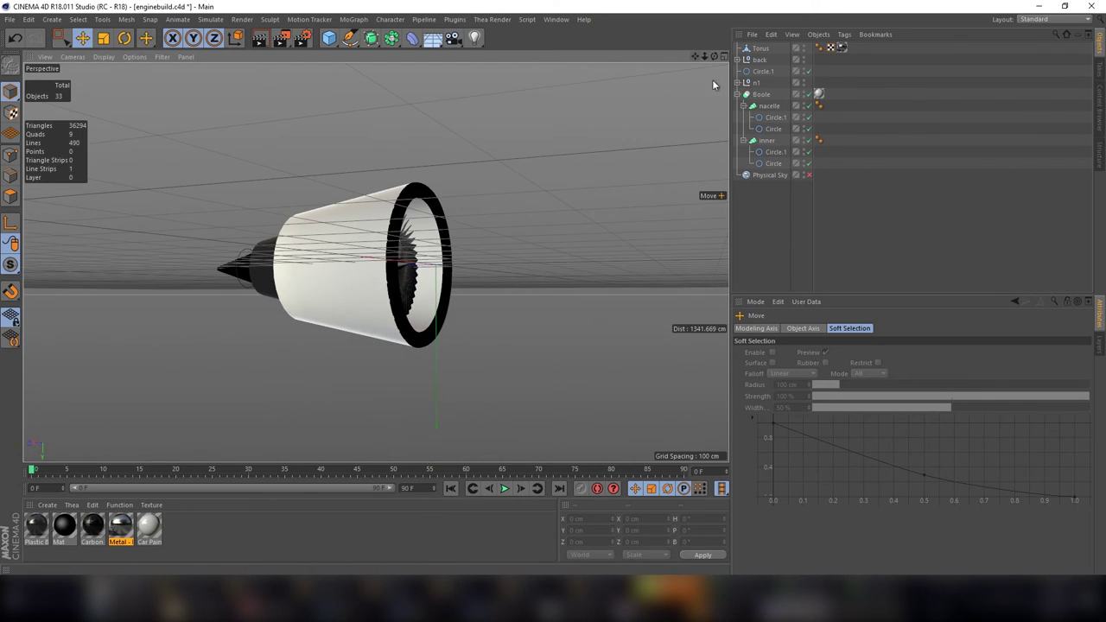
Step: Enable the Physical Sky and preview-render the engine, then render again from the front
left_click(808, 176)
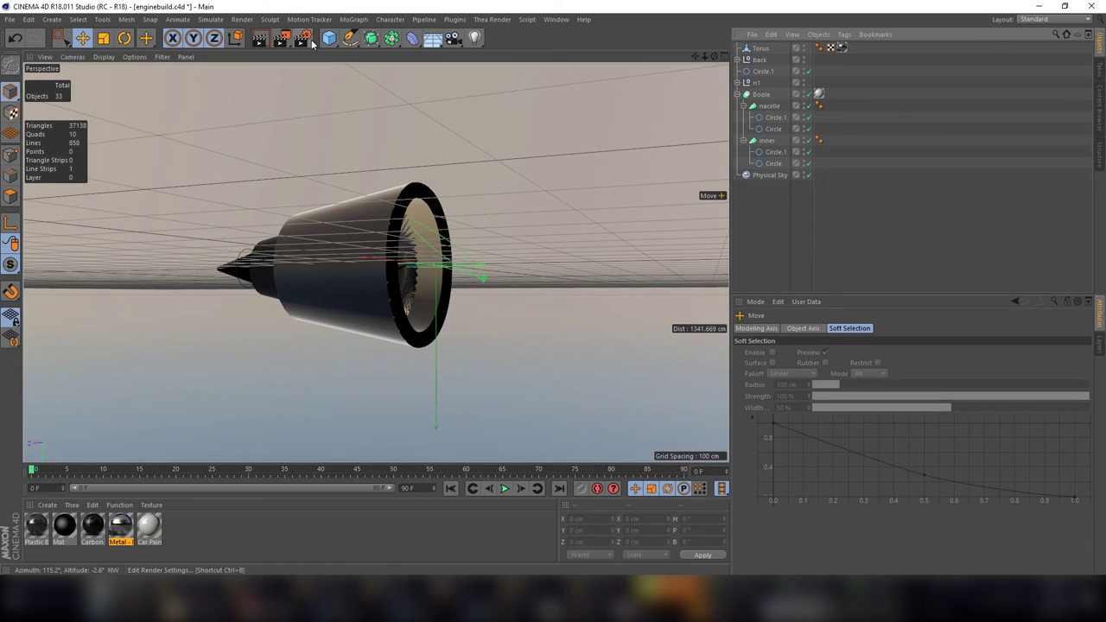
left_click(252, 41)
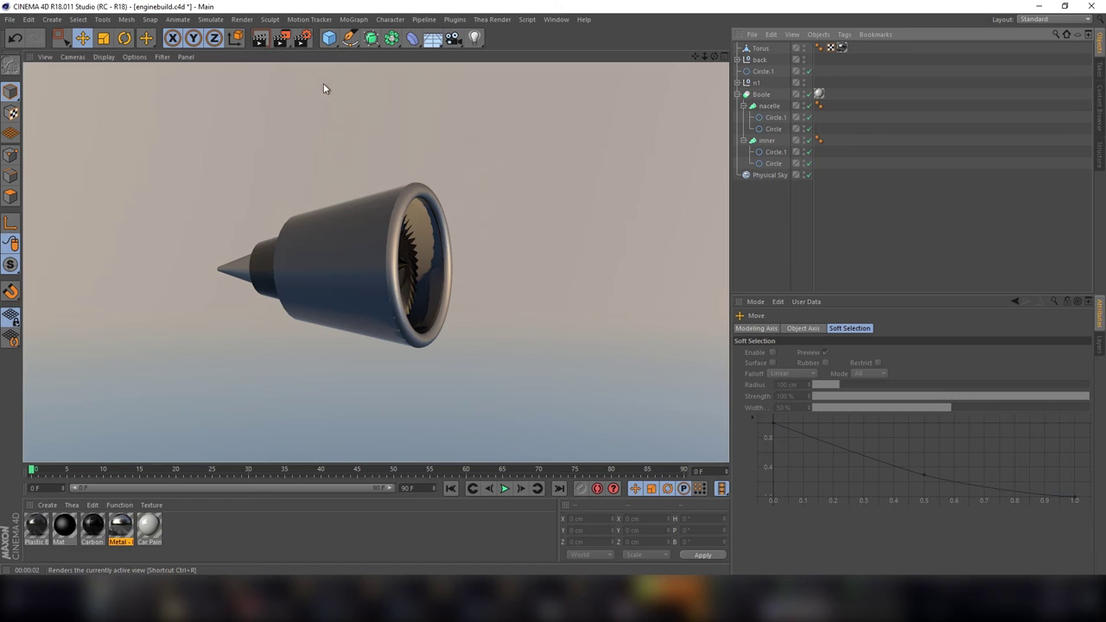
mouse_move(714, 56)
left_mouse_down()
mouse_move(375, 262)
mouse_move(712, 57)
left_mouse_up()
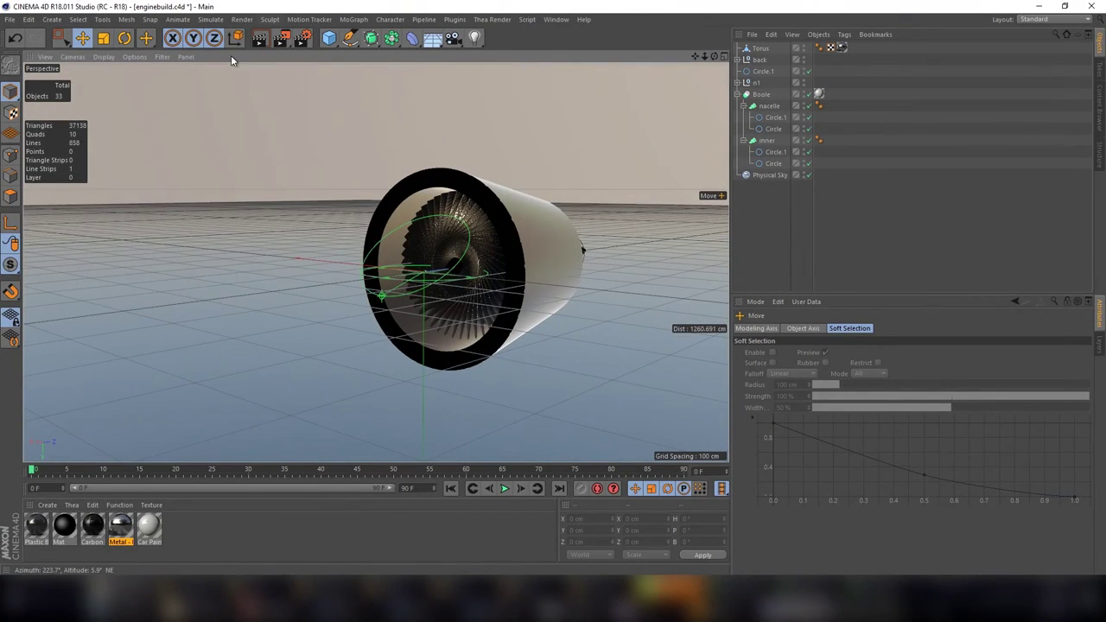
left_click(258, 41)
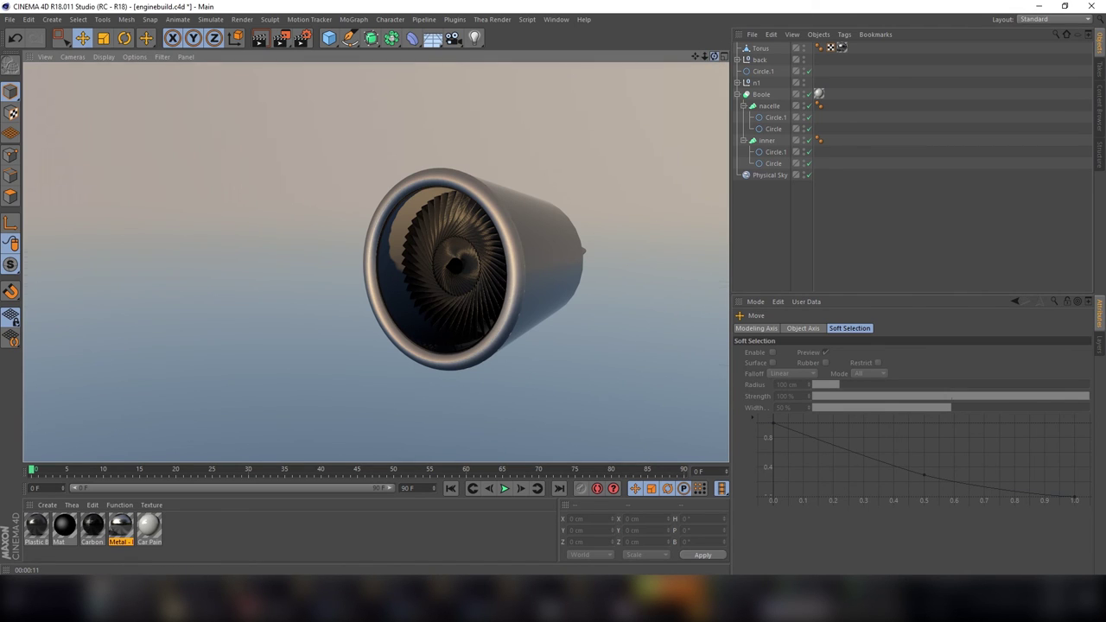
left_click_drag(713, 56, 715, 58)
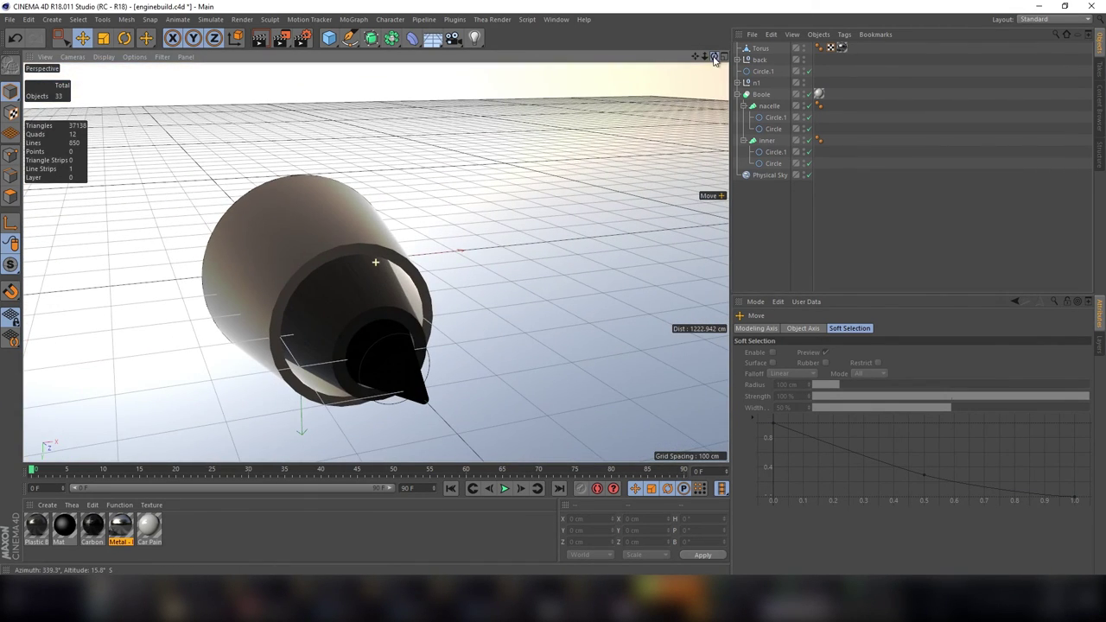
scroll(376, 261, "up", 5)
scroll(376, 262, "down", 4)
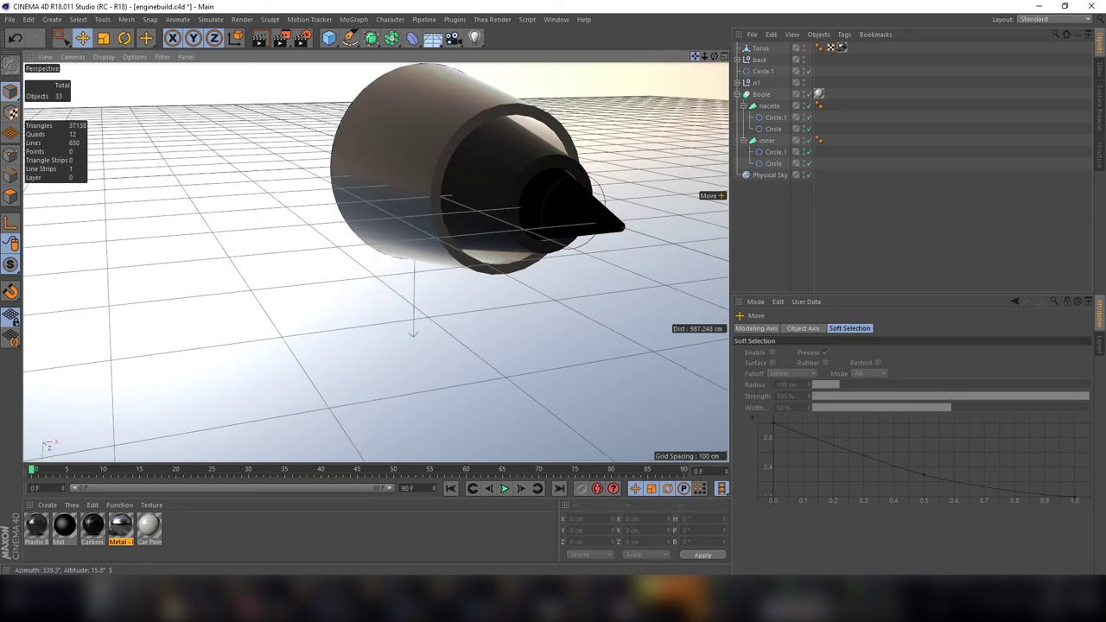
middle_click_drag(376, 262, 488, 272, "alt")
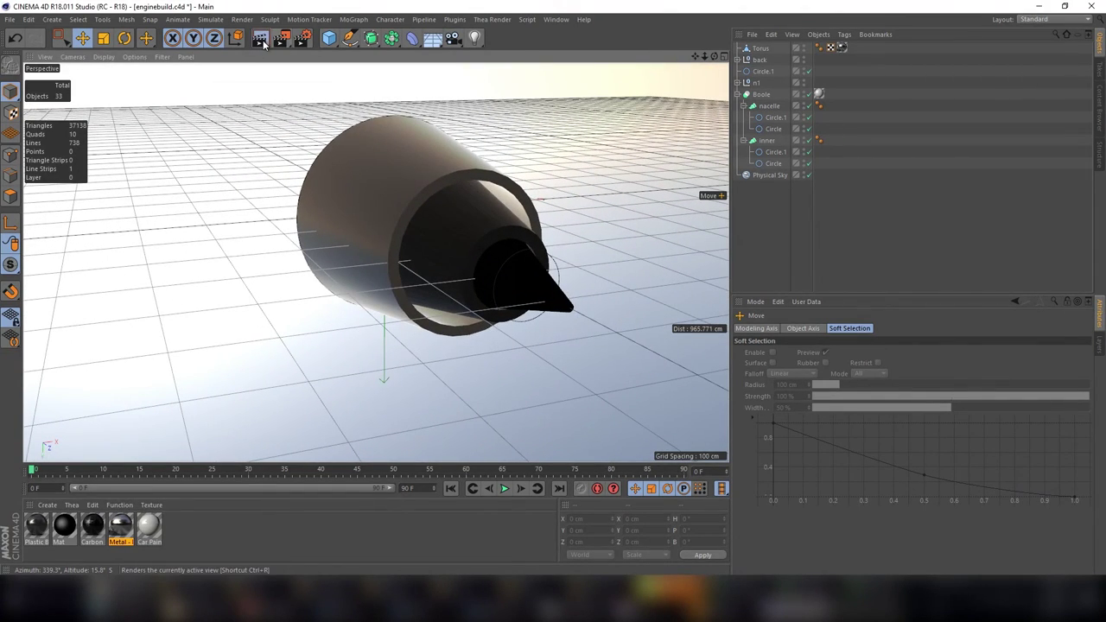
left_click(262, 41)
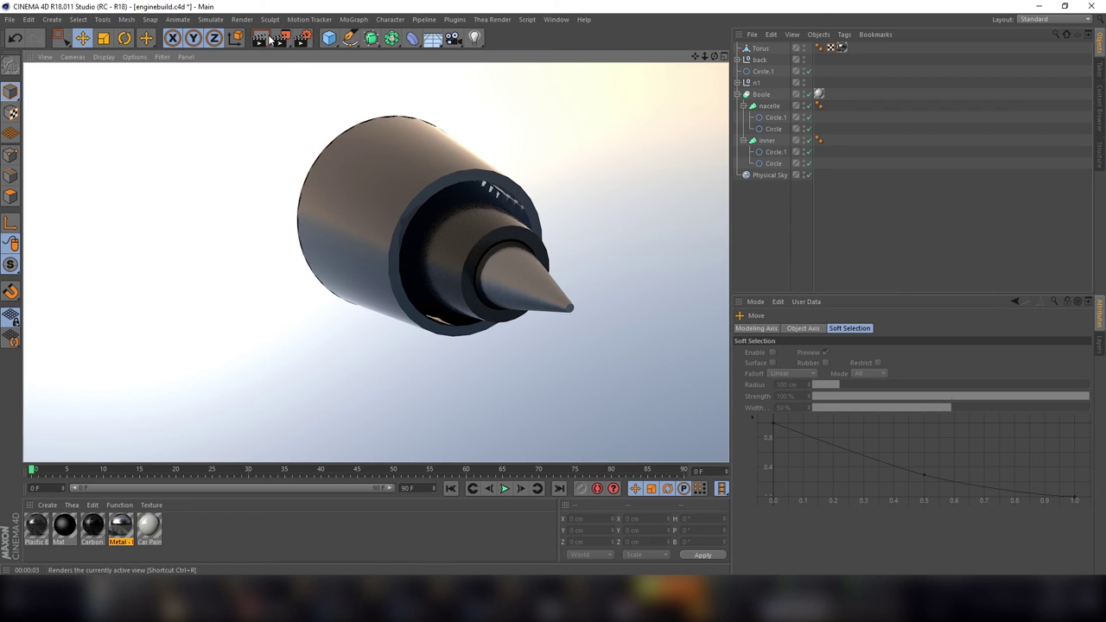
mouse_move(716, 56)
left_mouse_down()
mouse_move(726, 57)
mouse_move(707, 56)
left_mouse_up()
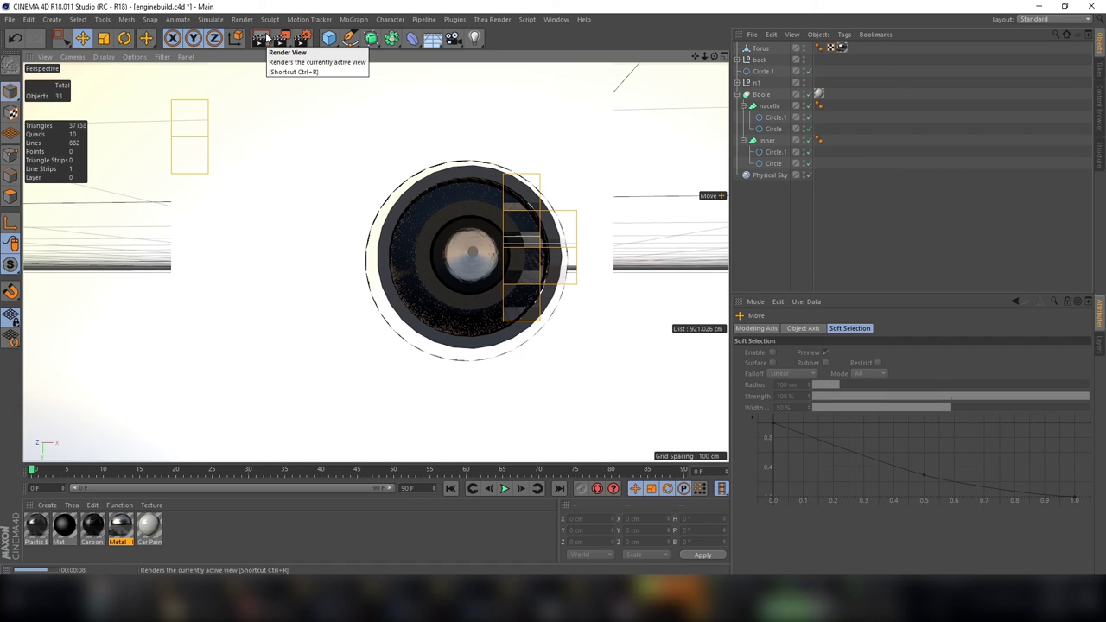
left_click(243, 196)
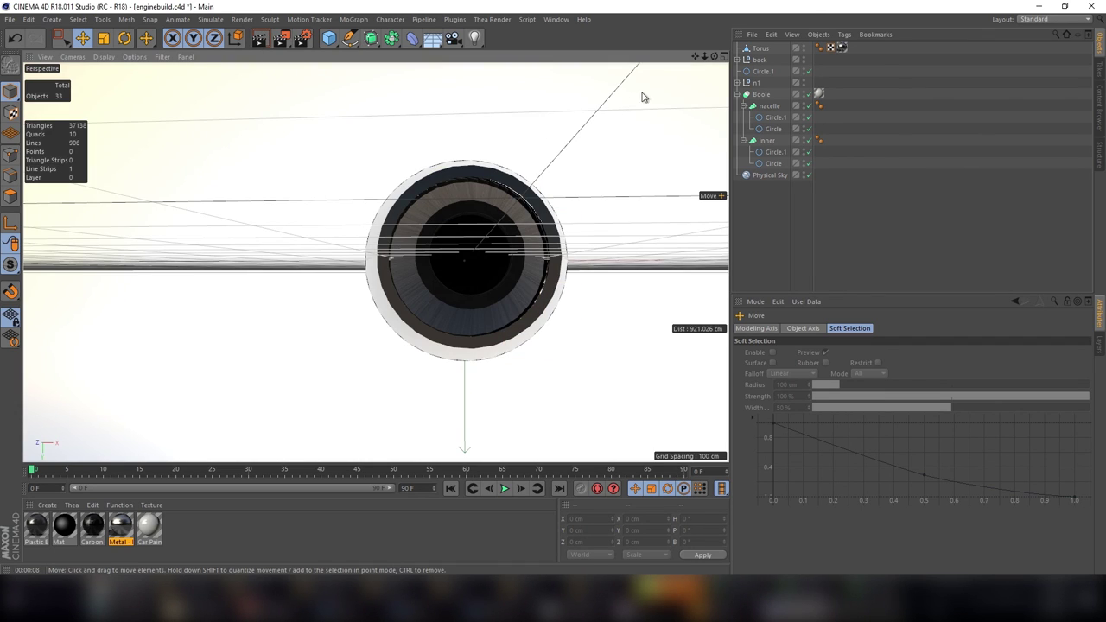
left_click_drag(713, 55, 656, 69)
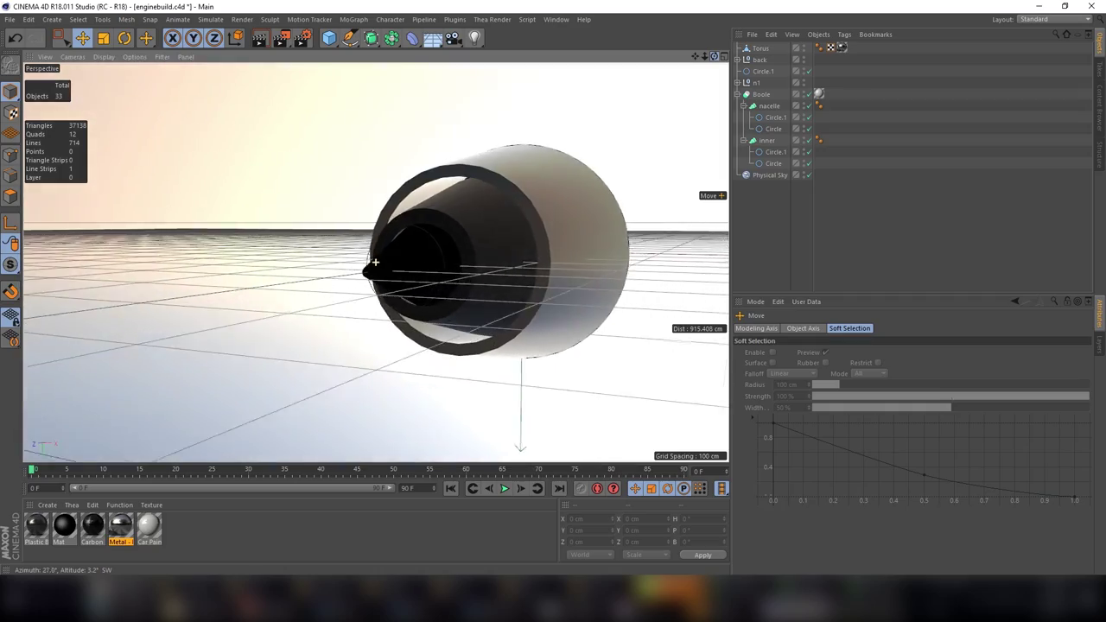
left_click_drag(375, 262, 375, 261, "alt")
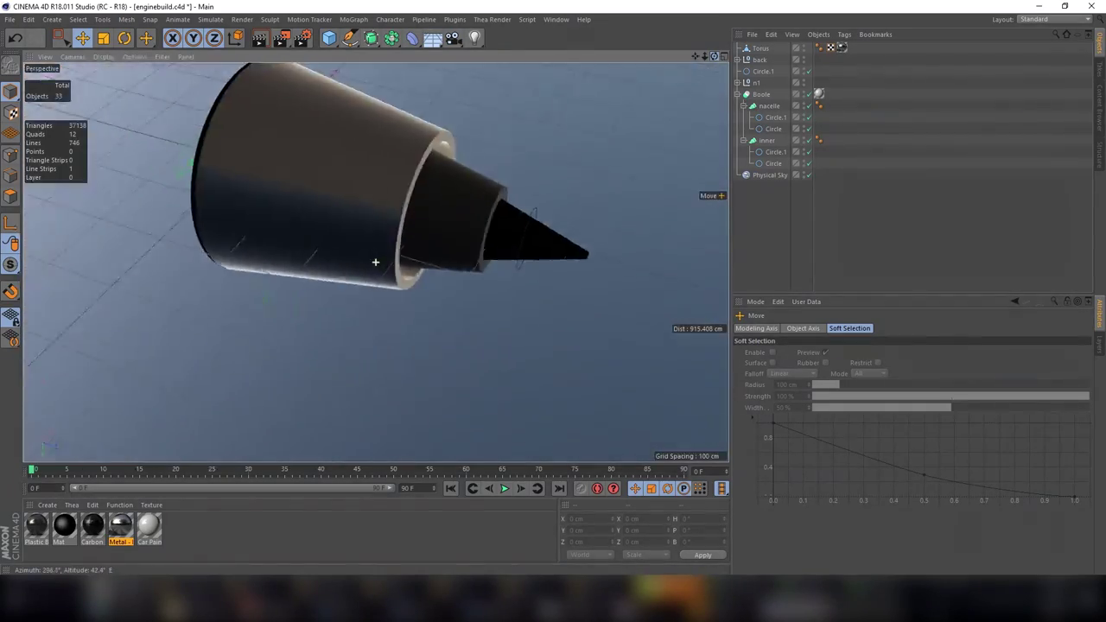
left_click_drag(713, 56, 691, 67)
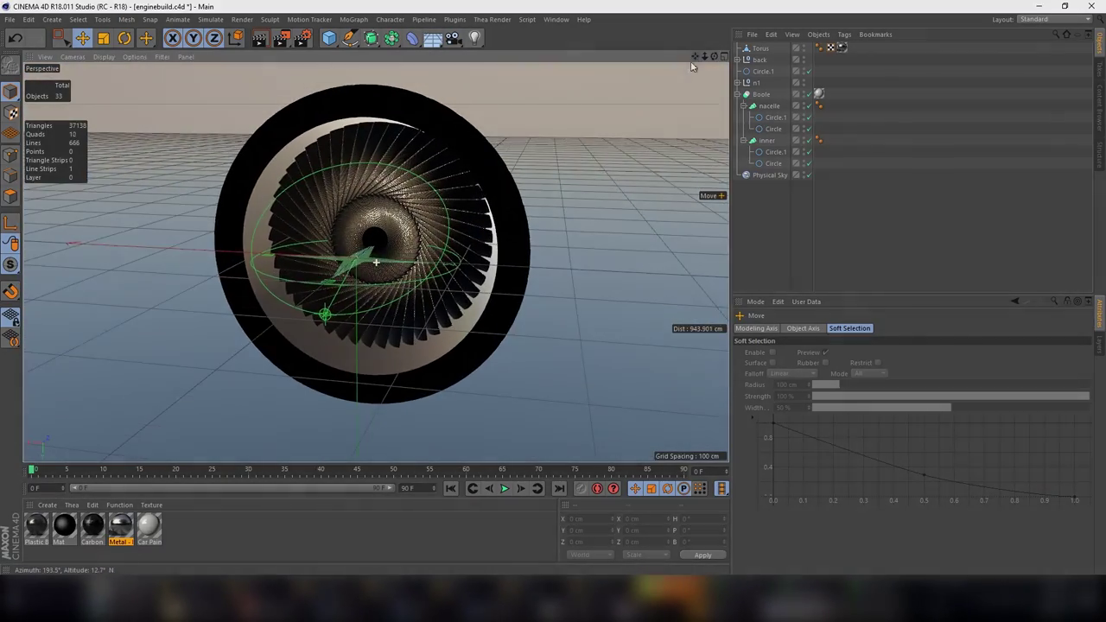